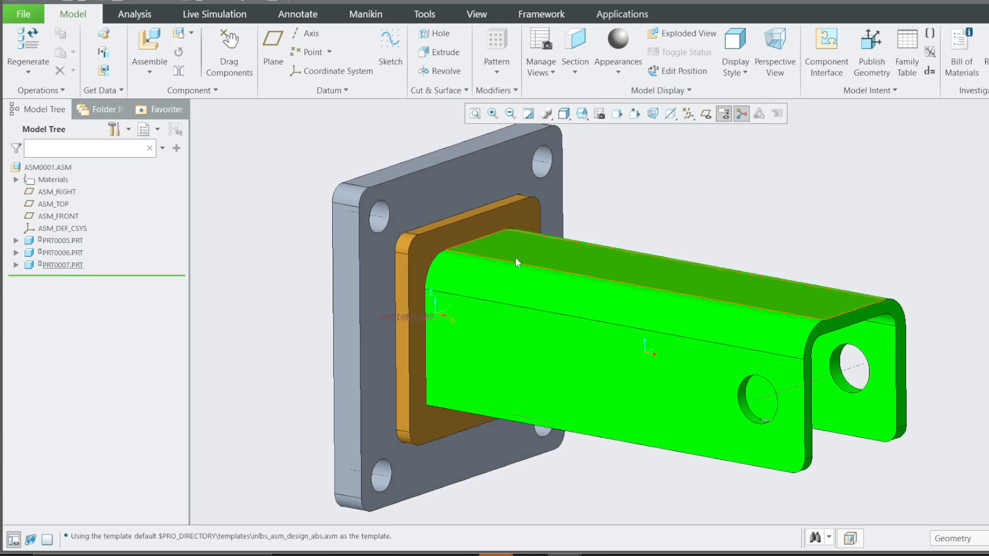
# - View the green channel part straight onto its side face and restore the standard orientation of the assembly
pyautogui.scroll(-2, 407, 224)
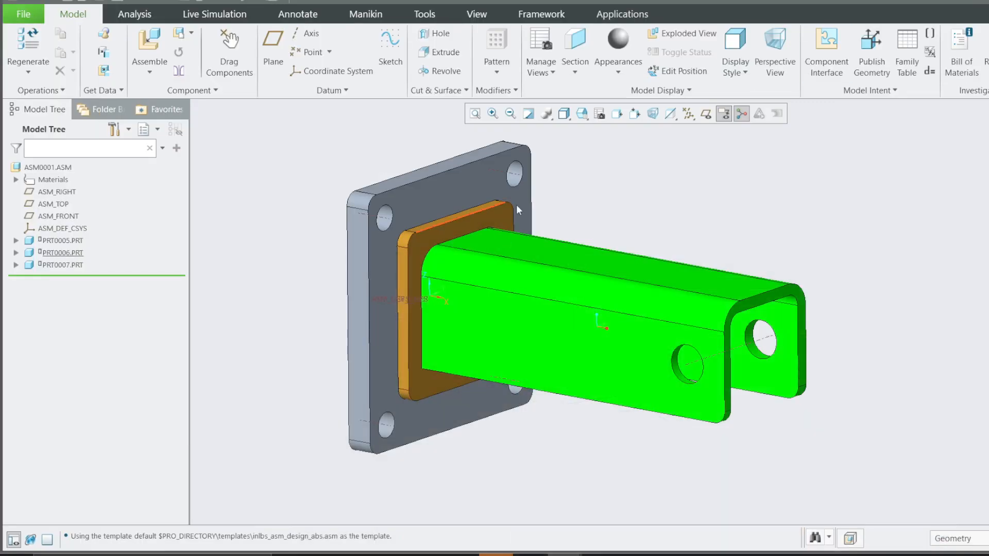
pyautogui.click(566, 346)
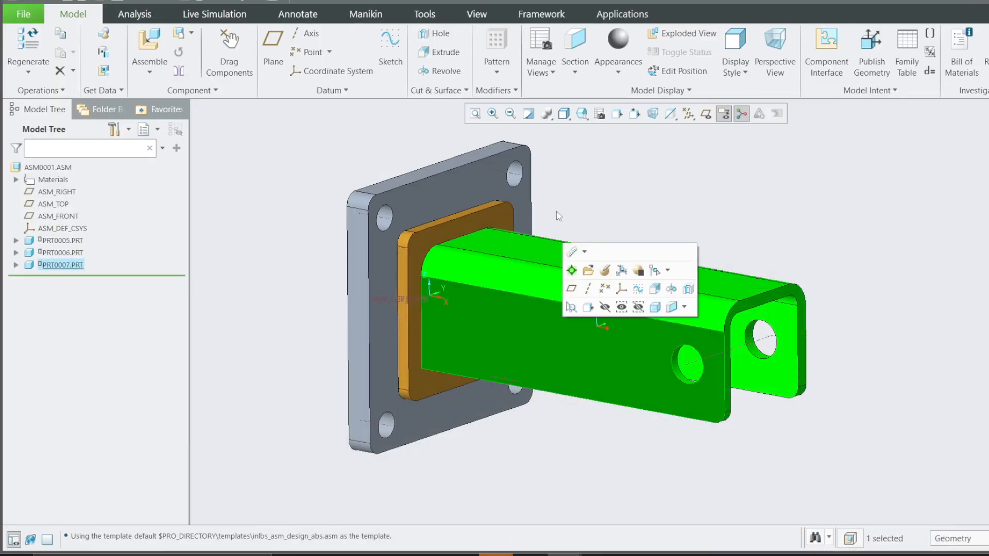
pyautogui.click(547, 114)
pyautogui.click(598, 145)
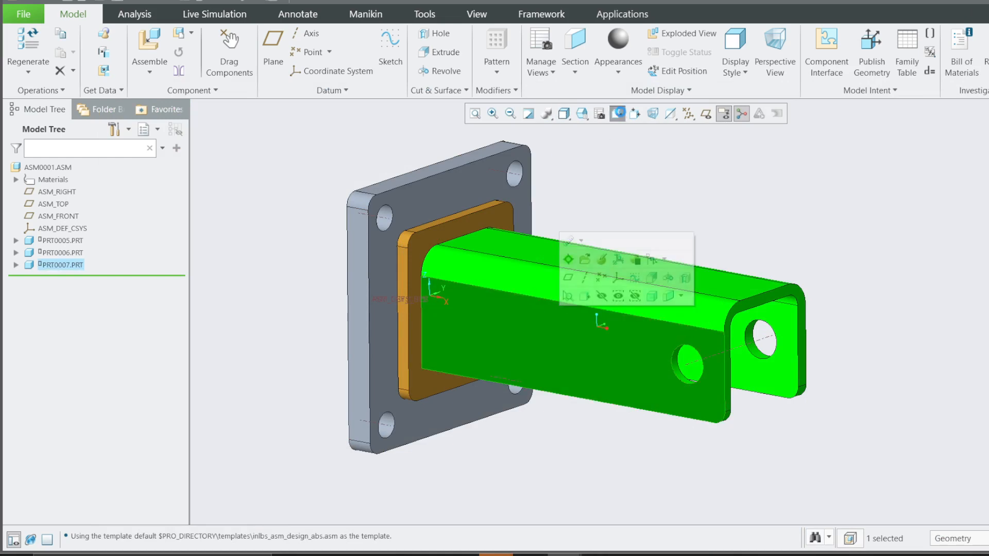
pyautogui.scroll(1, 371, 267)
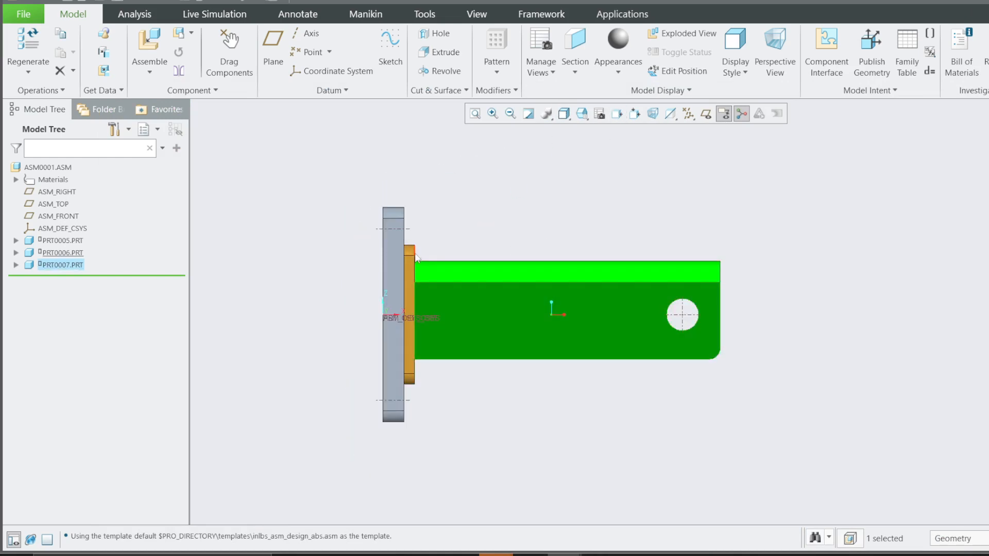
pyautogui.hotkey('ctrl', 'd')
pyautogui.scroll(-4, 486, 208)
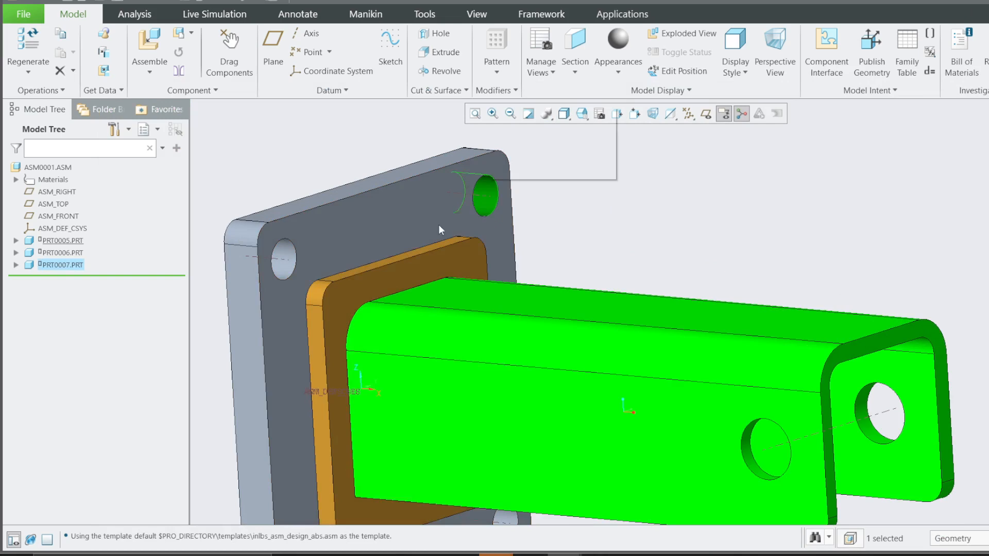
# - Orient the view normal to the channel's outer side face and capture the whole assembly with Snipping Tool
pyautogui.click(285, 261)
pyautogui.scroll(2, 463, 253)
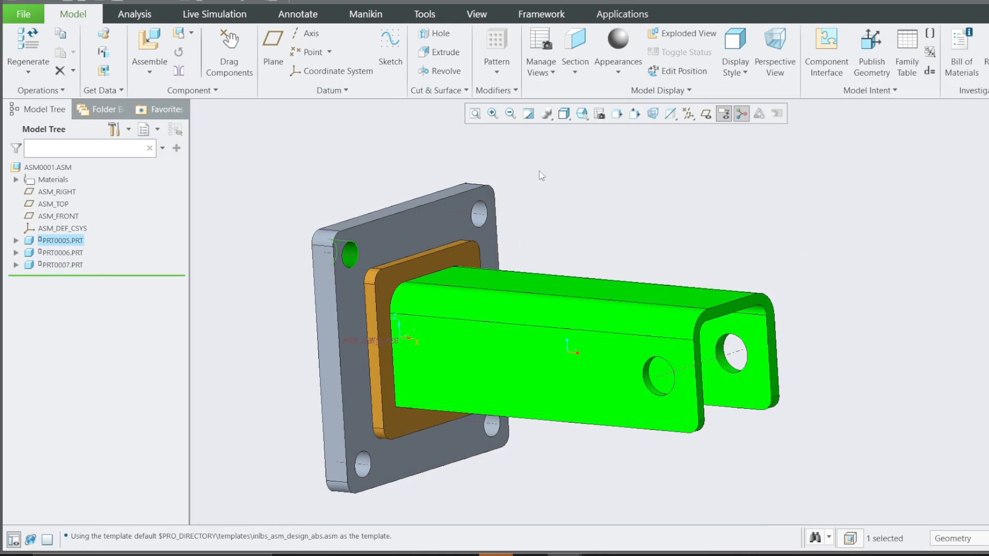
pyautogui.click(545, 370)
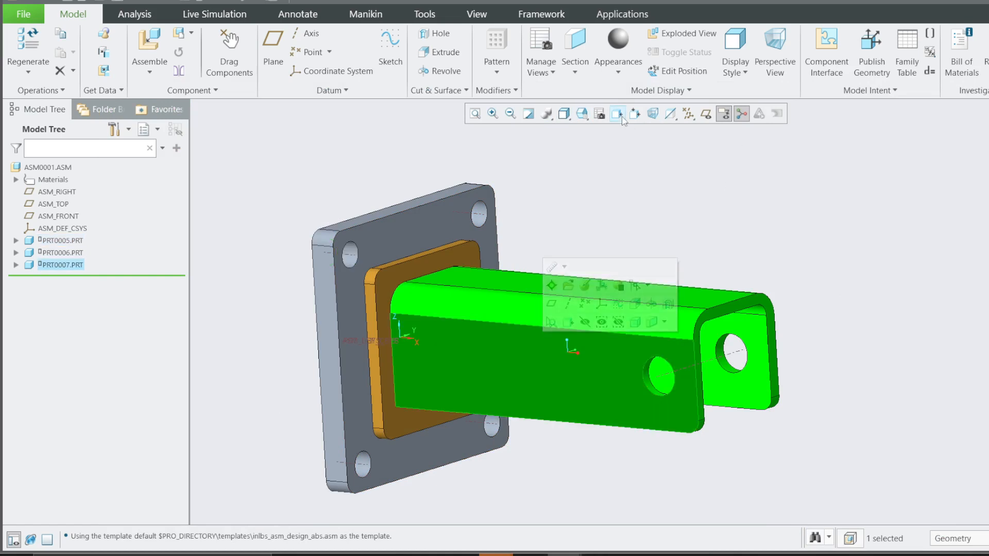
pyautogui.click(618, 114)
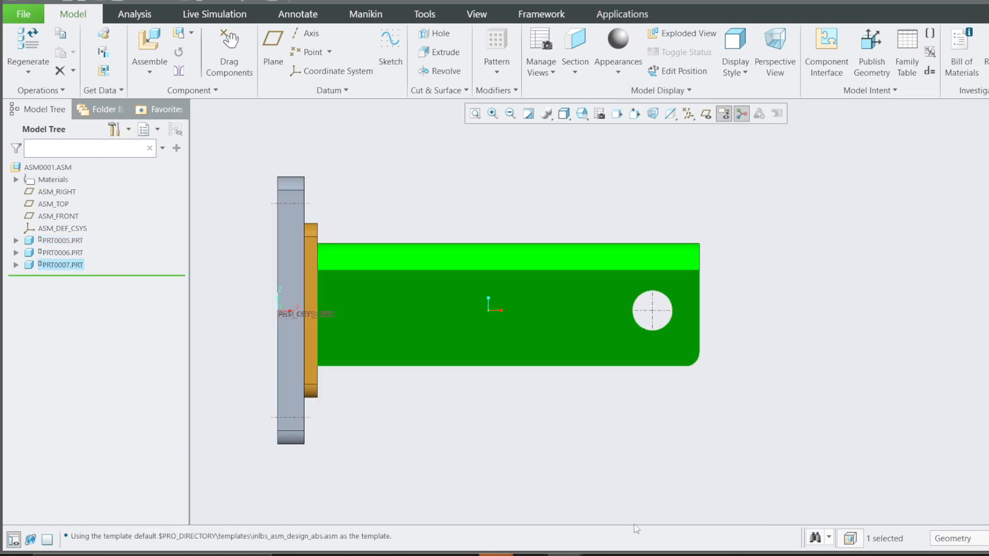
pyautogui.click(530, 555)
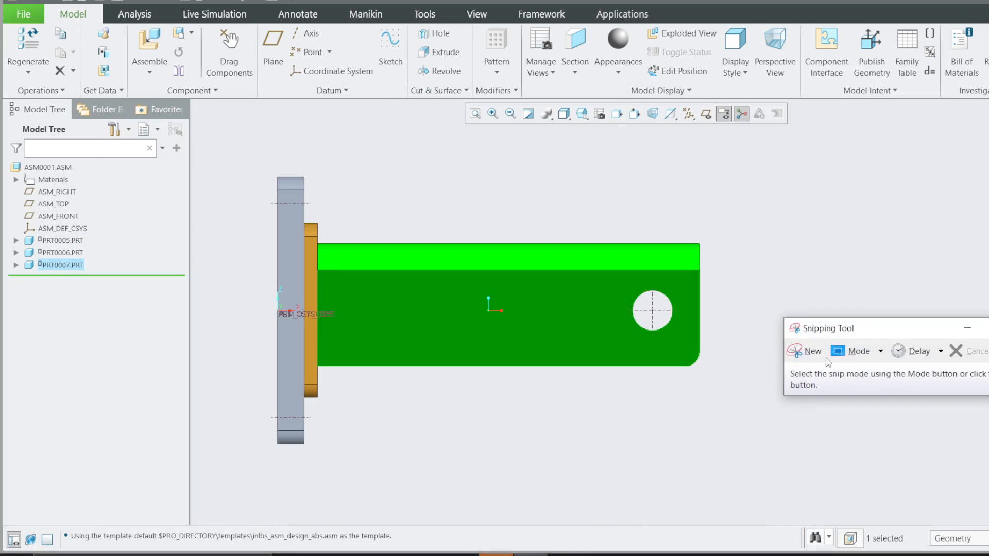
pyautogui.click(800, 351)
pyautogui.moveTo(262, 143); pyautogui.dragTo(835, 506)
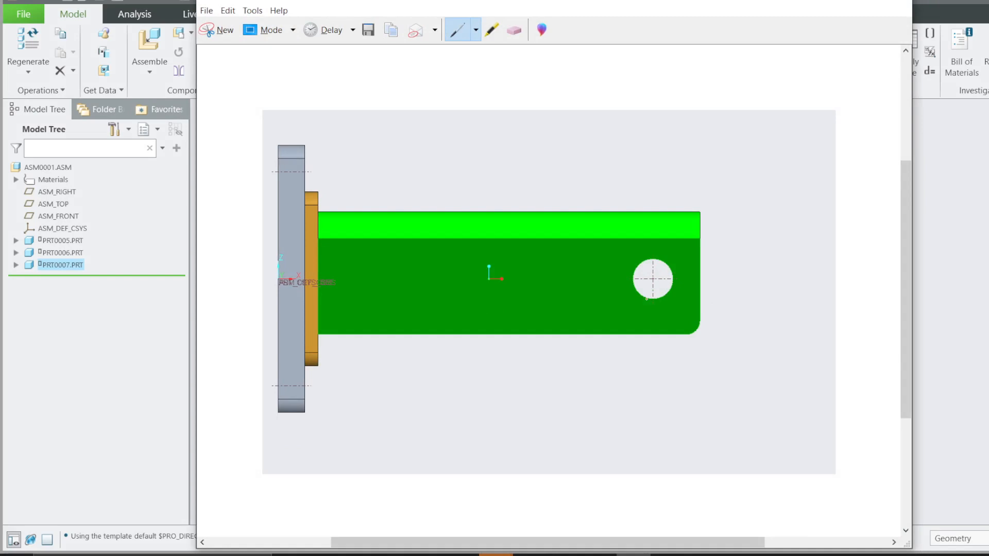
# - Annotate the snip with a red line down from the pin hole to a box containing the letter F, and put the snip away
pyautogui.moveTo(653, 309); pyautogui.dragTo(657, 366)
pyautogui.moveTo(660, 406); pyautogui.dragTo(662, 418)
pyautogui.moveTo(578, 420)
pyautogui.mouseDown()
pyautogui.moveTo(714, 419)
pyautogui.moveTo(762, 438)
pyautogui.moveTo(674, 464)
pyautogui.moveTo(598, 462)
pyautogui.mouseUp()
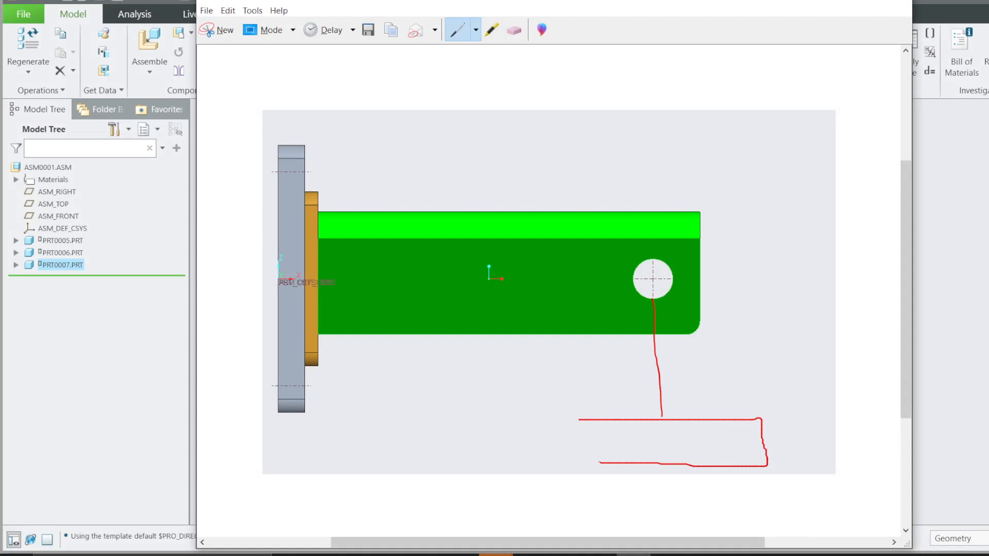
pyautogui.moveTo(593, 423); pyautogui.dragTo(593, 419)
pyautogui.moveTo(672, 424)
pyautogui.mouseDown()
pyautogui.moveTo(637, 424)
pyautogui.moveTo(640, 468)
pyautogui.mouseUp()
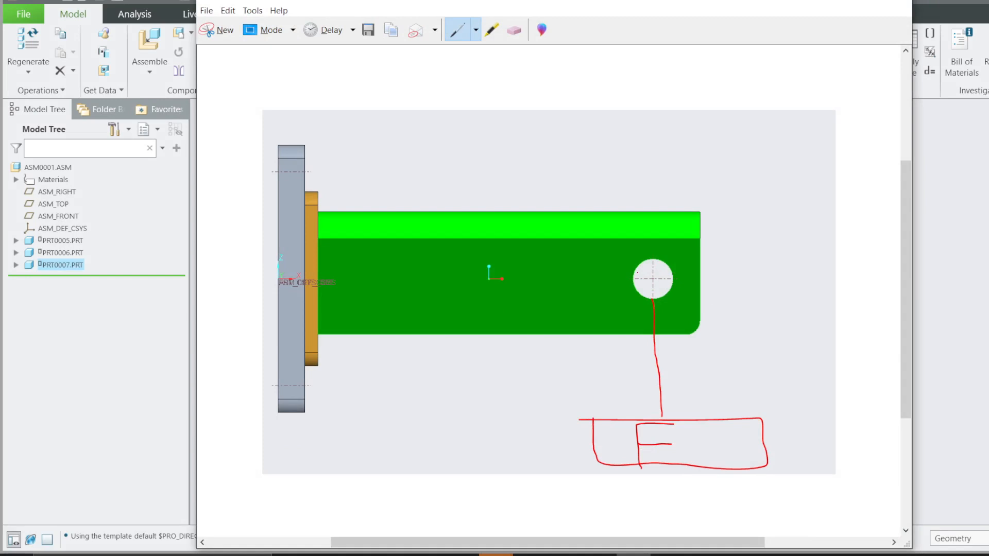
pyautogui.click(820, 1)
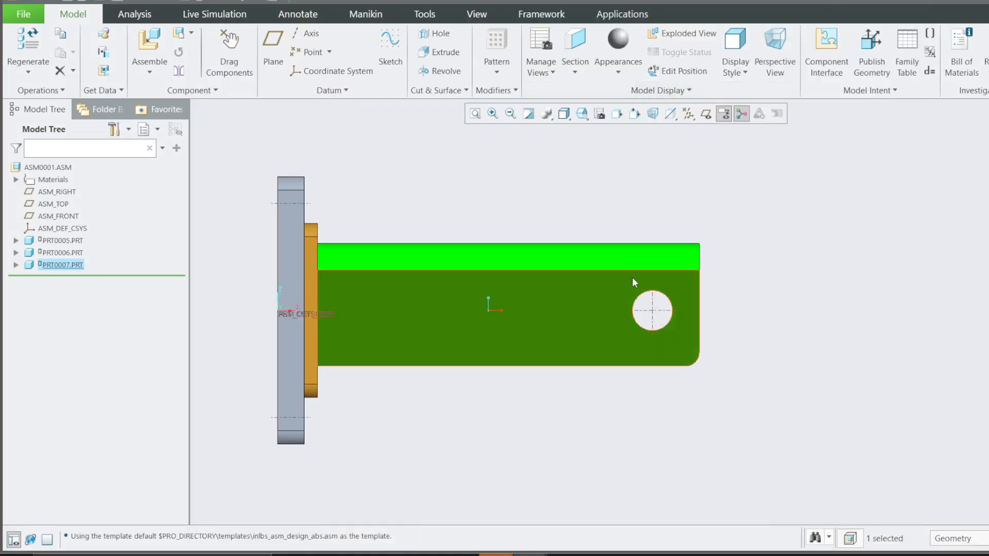
# - Rotate the assembly to an angled 3D view and capture it as a new snip in Snipping Tool
pyautogui.moveTo(633, 278); pyautogui.dragTo(591, 287, button='middle')
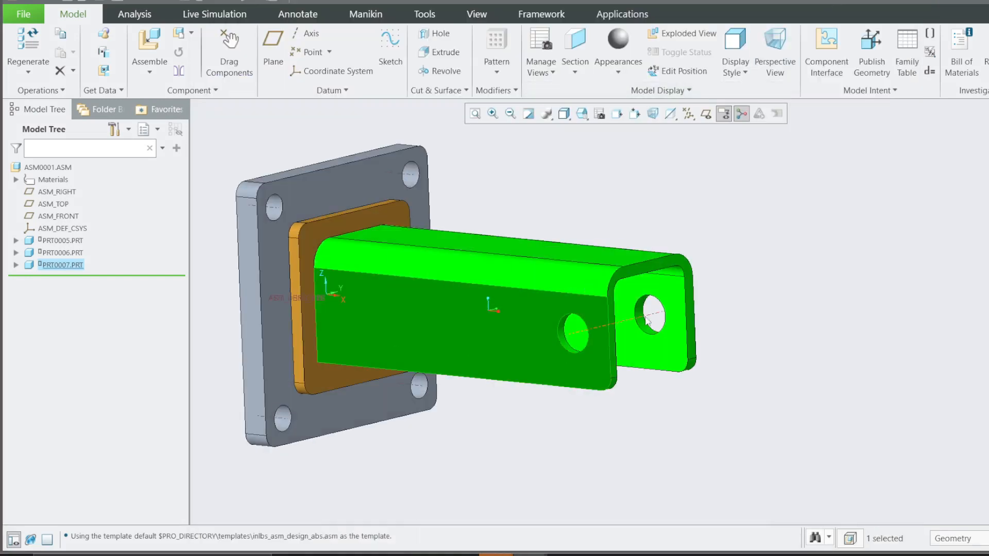
pyautogui.scroll(2, 601, 399)
pyautogui.scroll(-2, 626, 464)
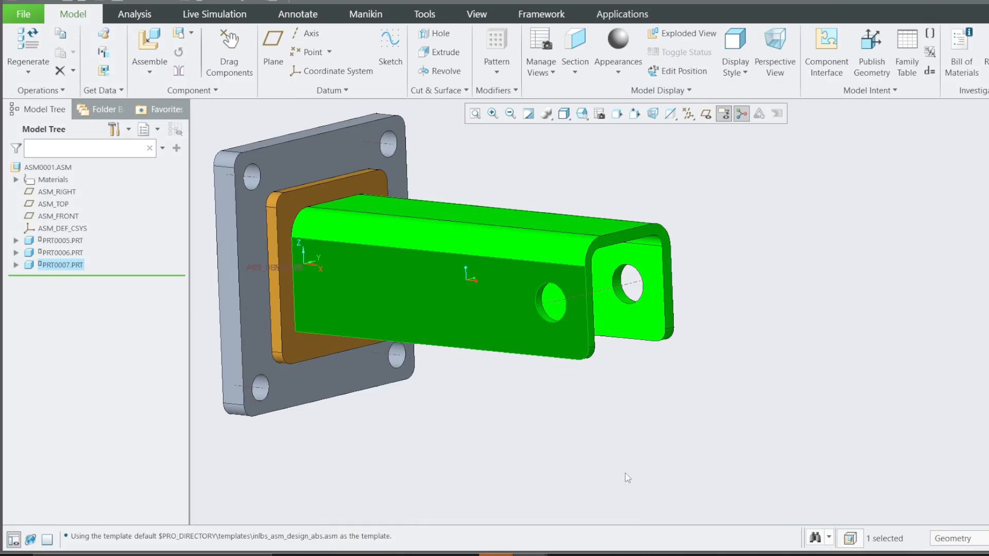
pyautogui.click(634, 555)
pyautogui.click(229, 31)
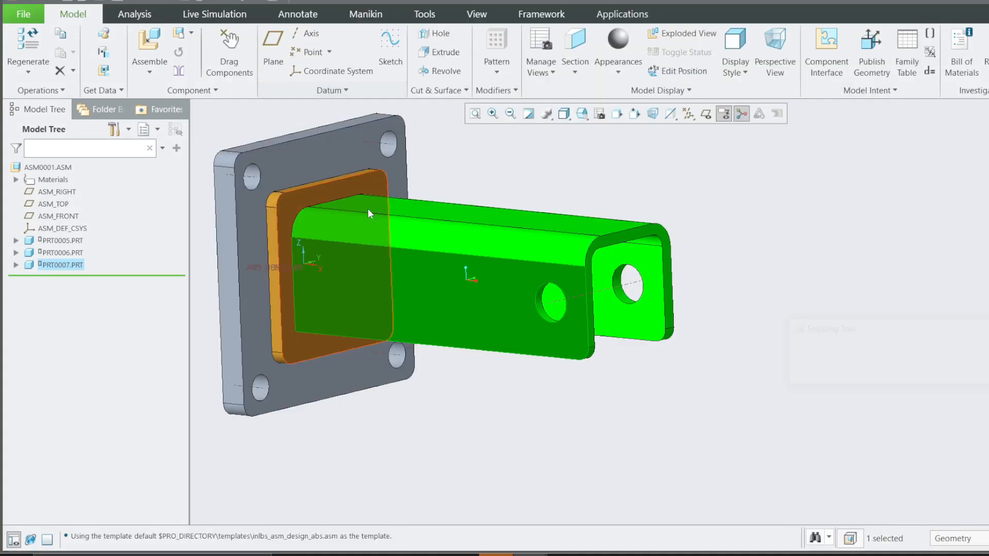
pyautogui.moveTo(238, 113); pyautogui.dragTo(852, 512)
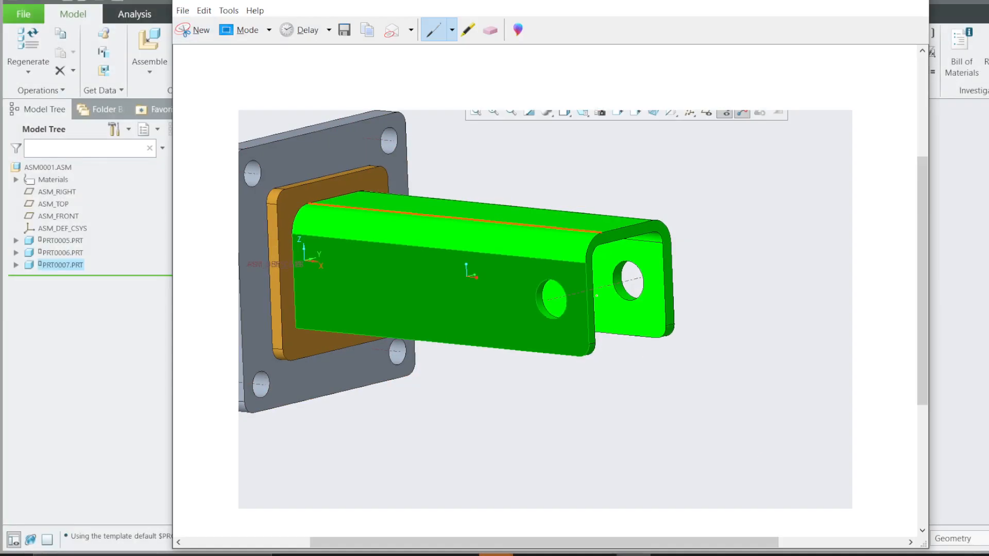
# - Draw a red line from the pin hole axis down to a box, and mark the four holes of the grey base plate with short strokes
pyautogui.moveTo(608, 285)
pyautogui.mouseDown()
pyautogui.moveTo(610, 400)
pyautogui.moveTo(625, 448)
pyautogui.mouseUp()
pyautogui.moveTo(567, 456)
pyautogui.mouseDown()
pyautogui.moveTo(698, 487)
pyautogui.moveTo(572, 505)
pyautogui.moveTo(571, 456)
pyautogui.mouseUp()
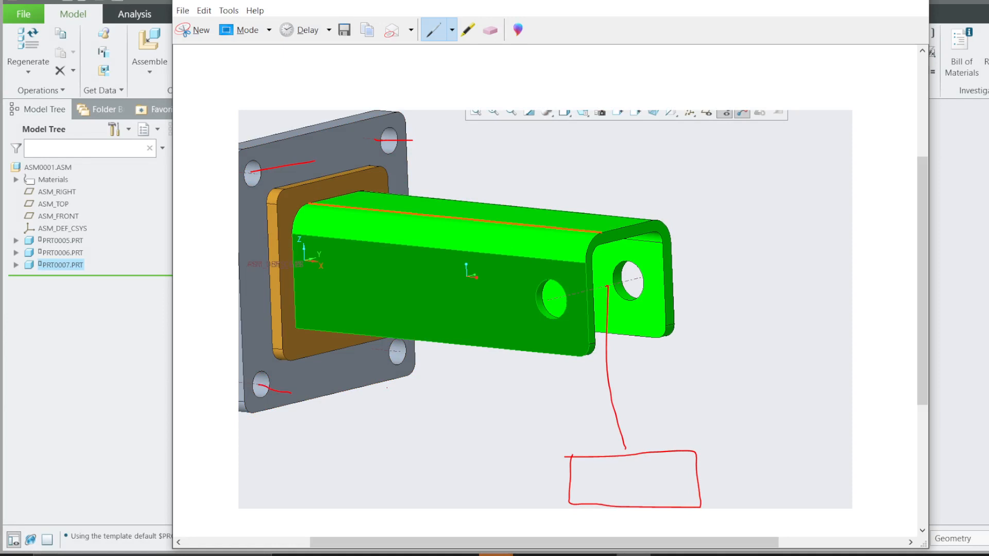
pyautogui.moveTo(399, 356); pyautogui.dragTo(443, 360)
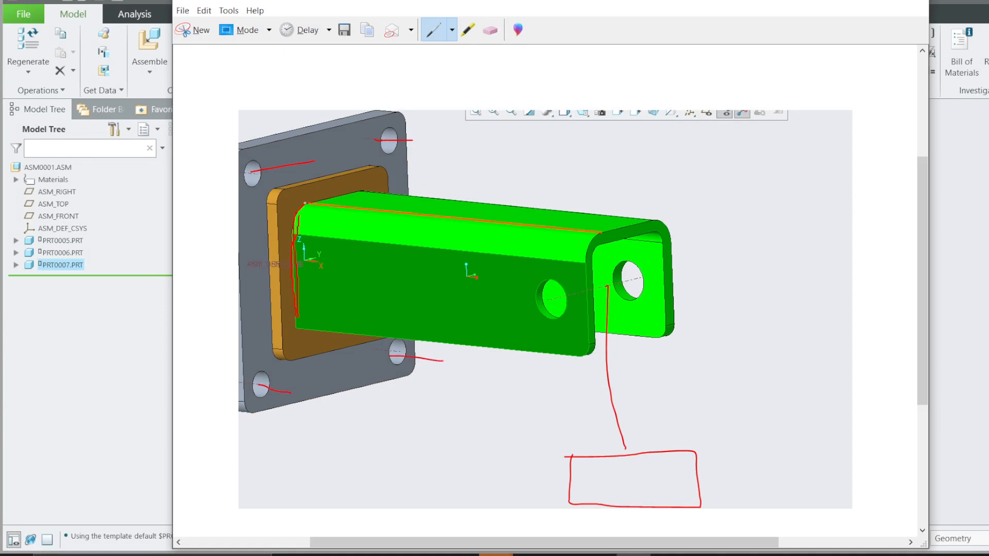
# - Trace in red the weld edges around the channel's end and the orange plate, and return to the assembly in Creo
pyautogui.moveTo(305, 203); pyautogui.dragTo(366, 191)
pyautogui.moveTo(271, 323); pyautogui.dragTo(270, 243)
pyautogui.moveTo(270, 188); pyautogui.dragTo(370, 167)
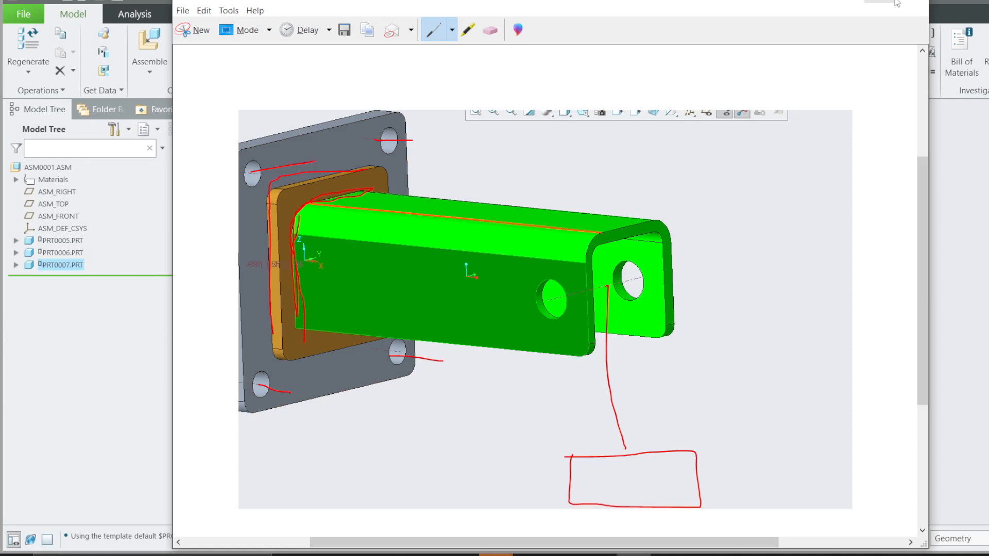
pyautogui.click(913, 1)
pyautogui.click(607, 282)
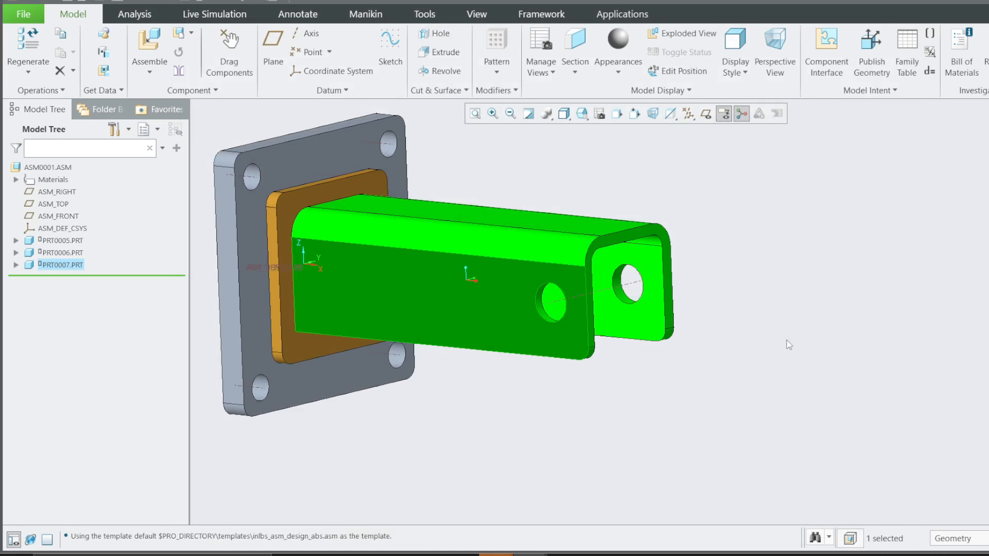
# - Turn off the display of all datum axes, points, coordinate systems and planes
pyautogui.scroll(-2, 822, 351)
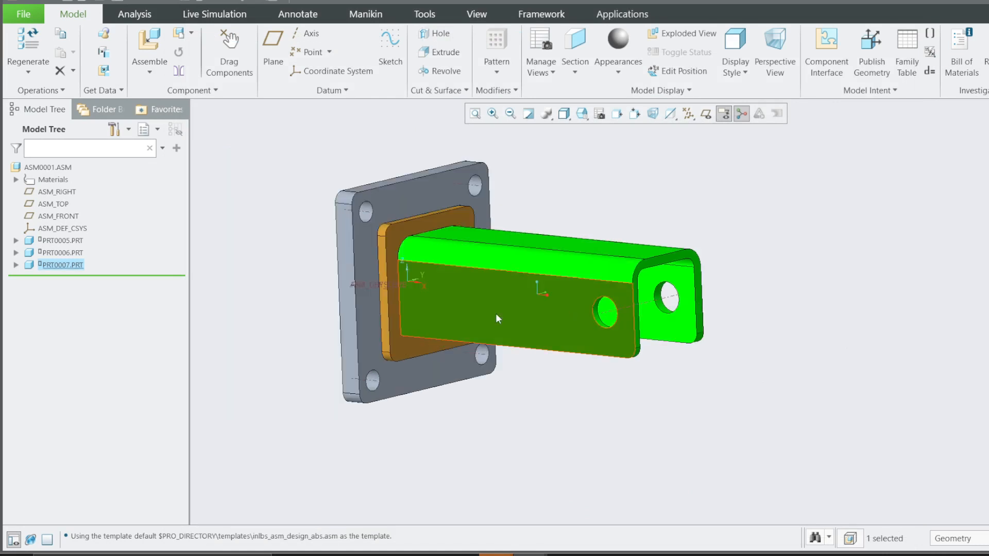
pyautogui.click(687, 114)
pyautogui.click(688, 131)
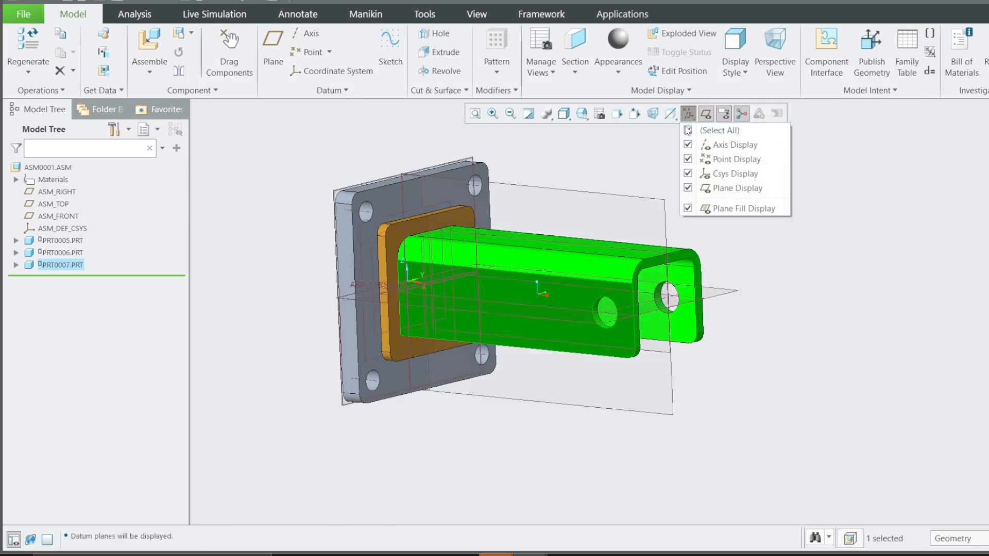
pyautogui.click(688, 131)
pyautogui.scroll(2, 415, 271)
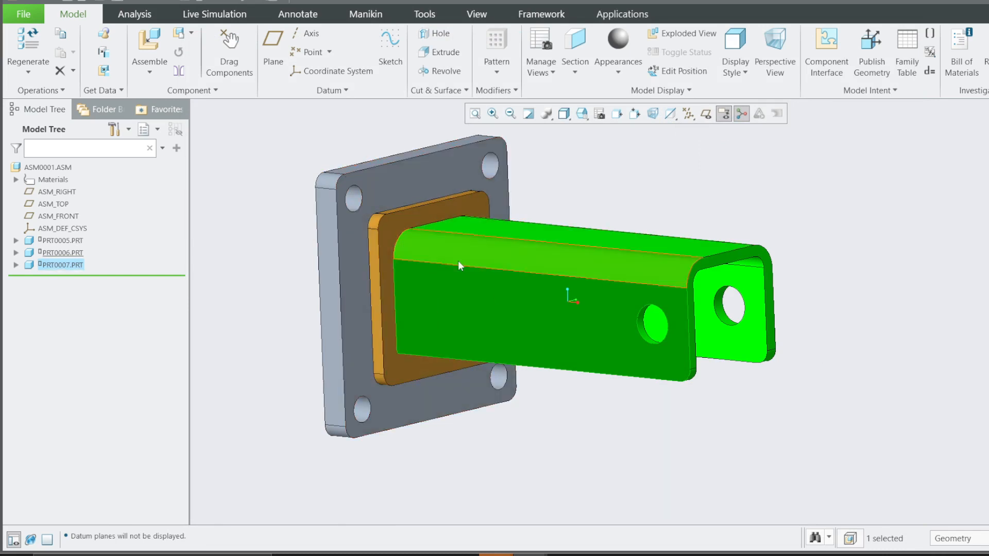
# - Switch the assembly to the Welding application and look through the available groove weld types
pyautogui.click(605, 21)
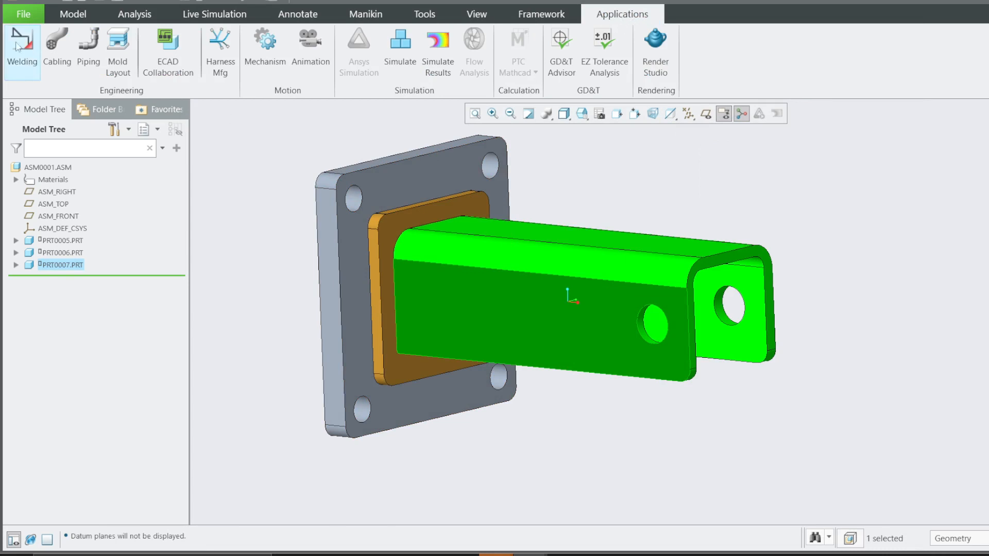
pyautogui.click(26, 60)
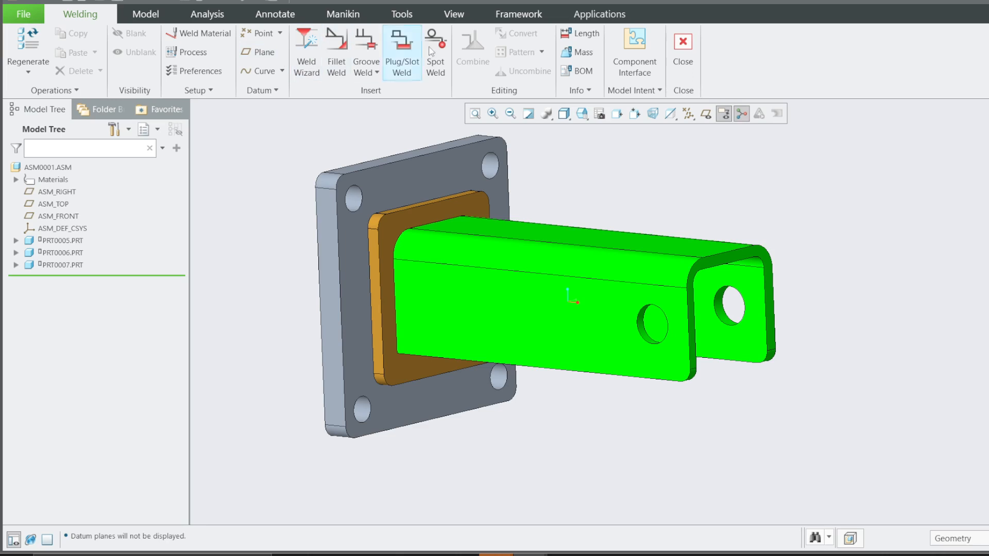
pyautogui.click(375, 73)
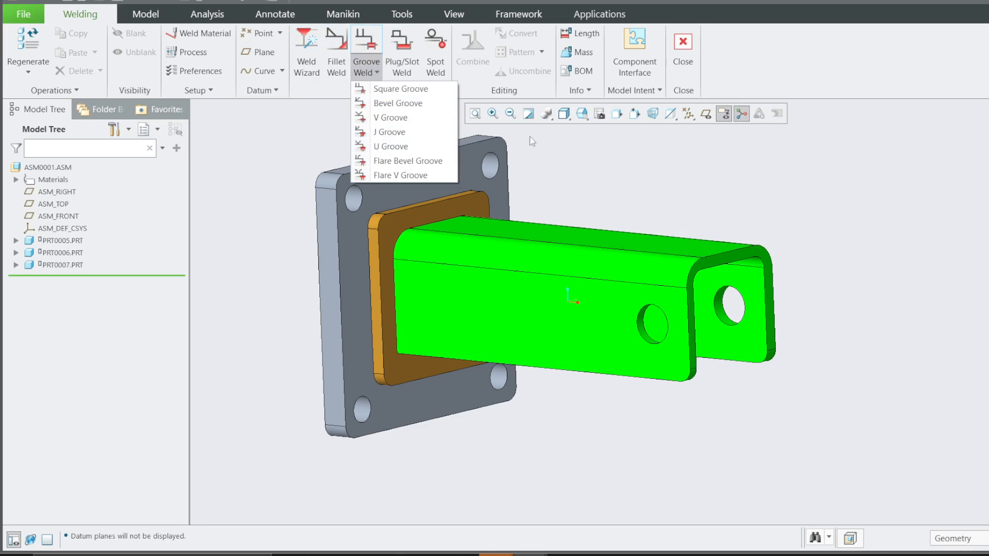
pyautogui.click(536, 152)
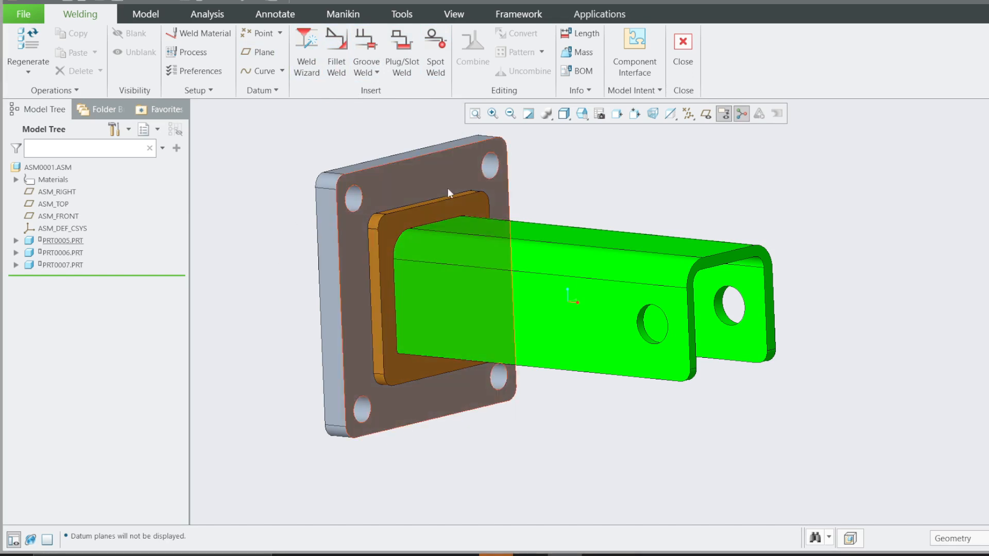
# - Start a single-sided fillet weld and set the grey base plate's front face as side 1 of the weld set
pyautogui.click(330, 52)
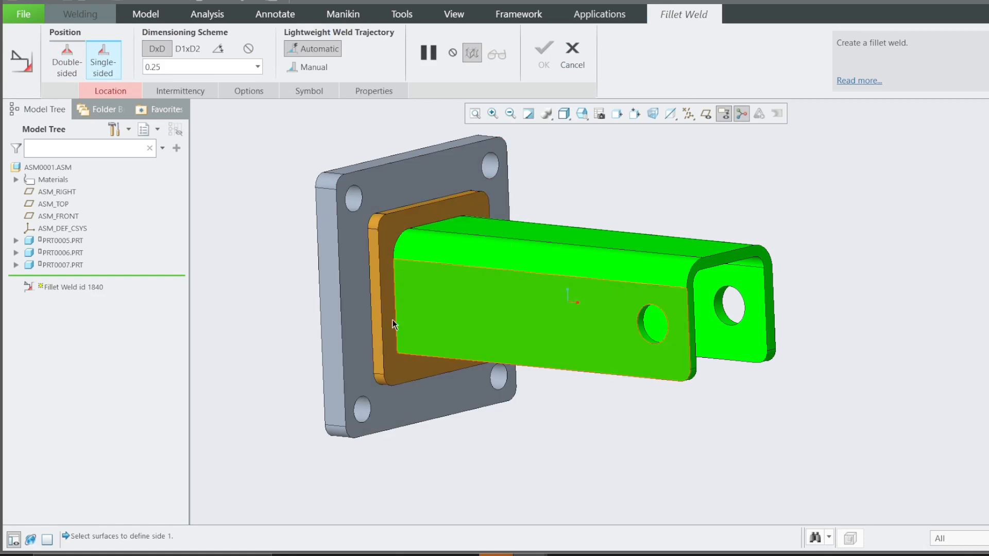
pyautogui.moveTo(390, 305); pyautogui.dragTo(370, 268, button='middle')
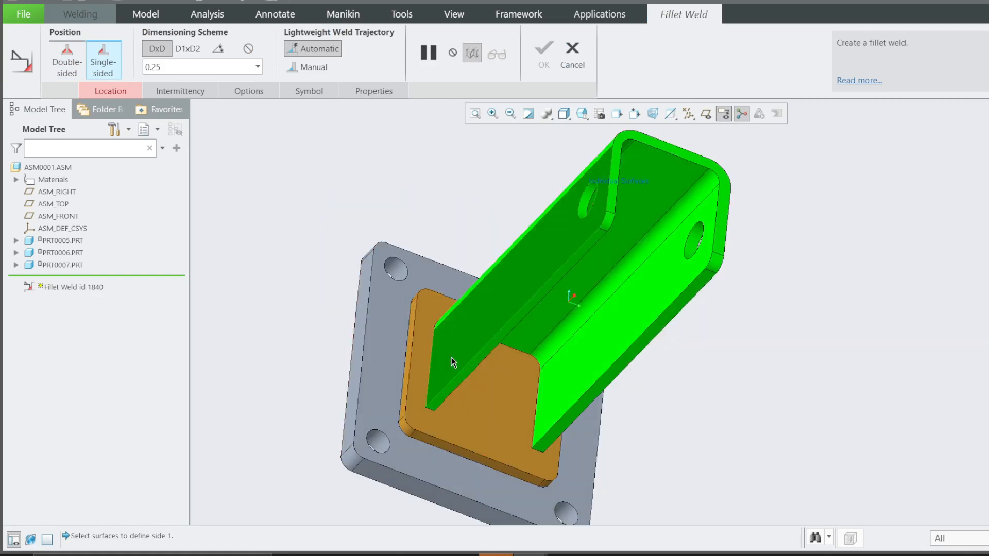
pyautogui.moveTo(452, 361); pyautogui.dragTo(406, 348, button='middle')
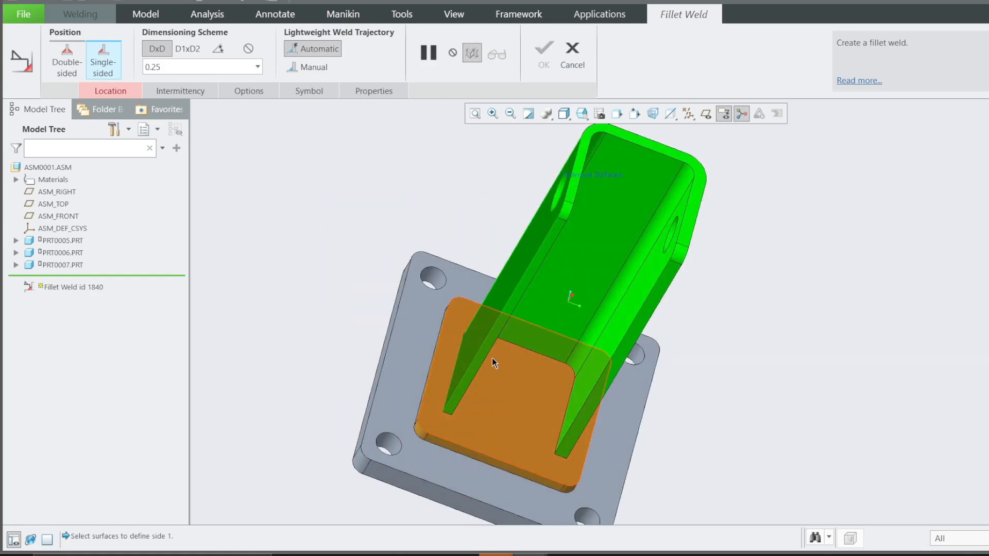
pyautogui.moveTo(493, 360); pyautogui.dragTo(509, 394, button='middle')
pyautogui.moveTo(435, 364); pyautogui.dragTo(418, 338, button='middle')
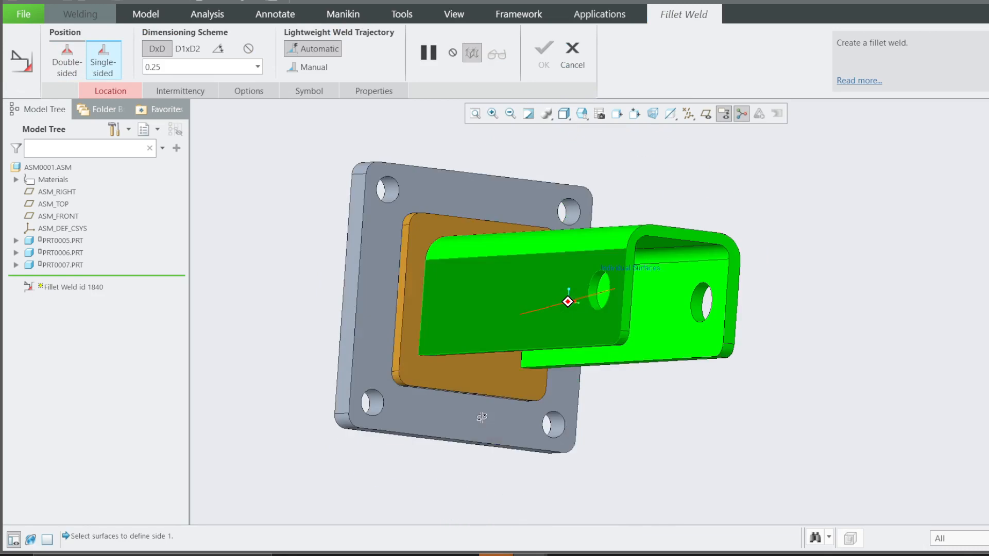
pyautogui.scroll(-4, 418, 231)
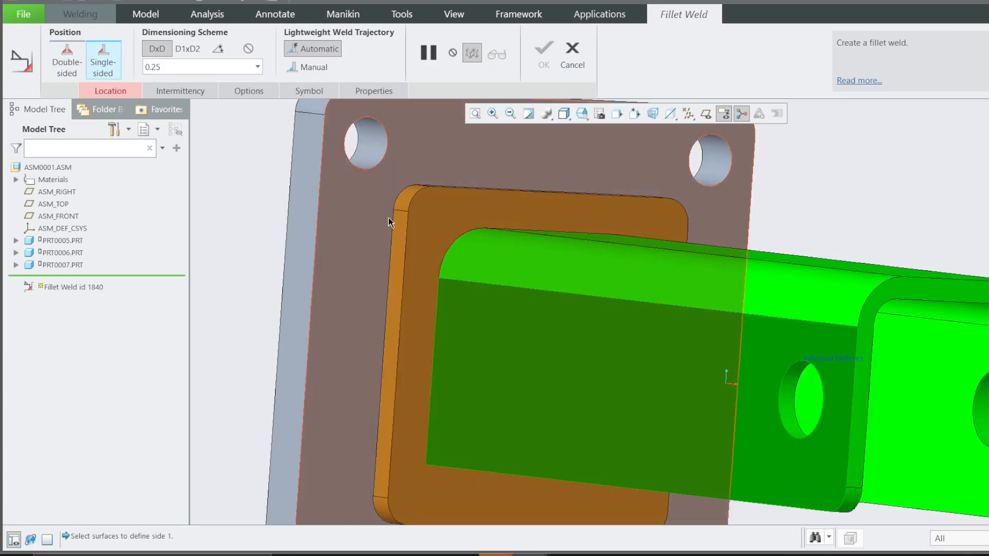
pyautogui.scroll(2, 302, 215)
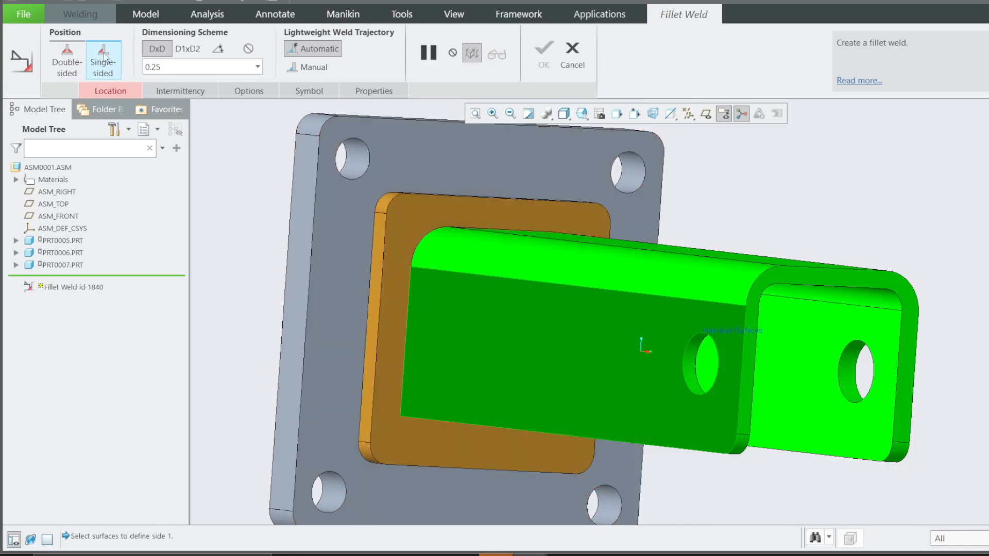
pyautogui.click(118, 93)
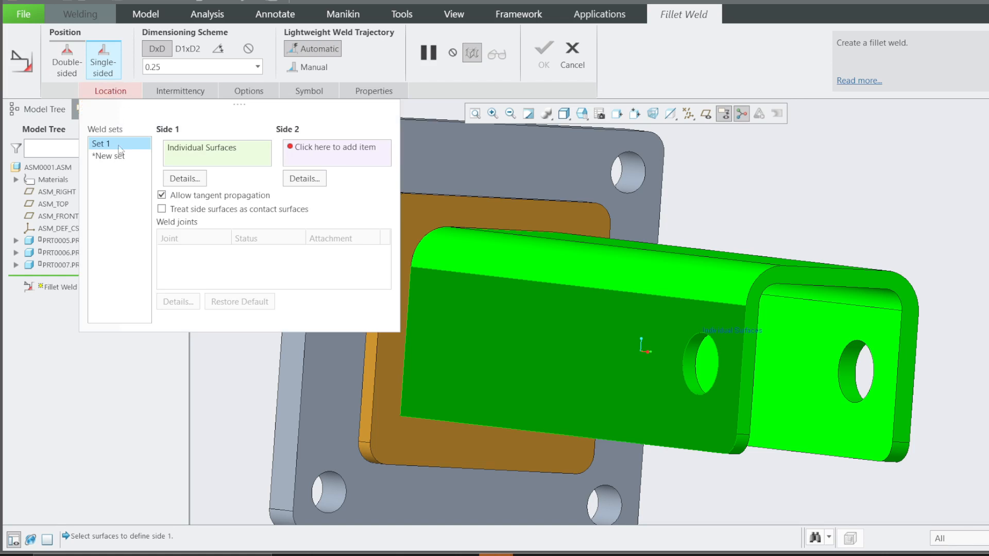
pyautogui.scroll(3, 670, 299)
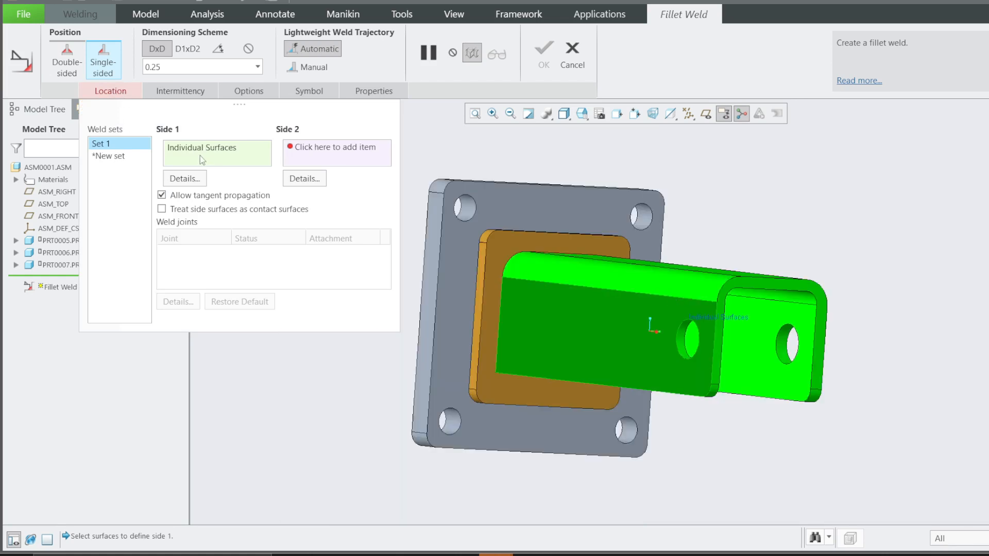
pyautogui.scroll(-5, 476, 261)
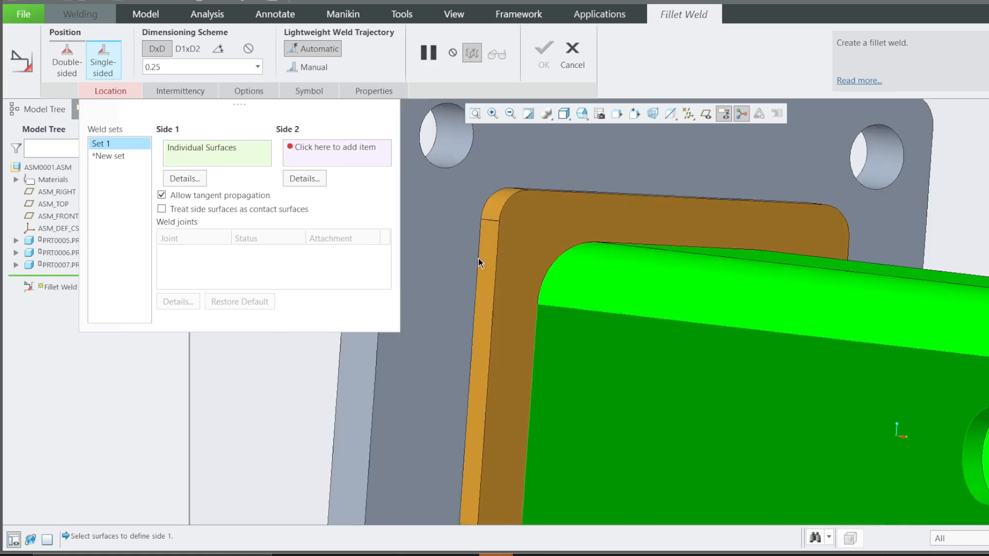
pyautogui.click(460, 224)
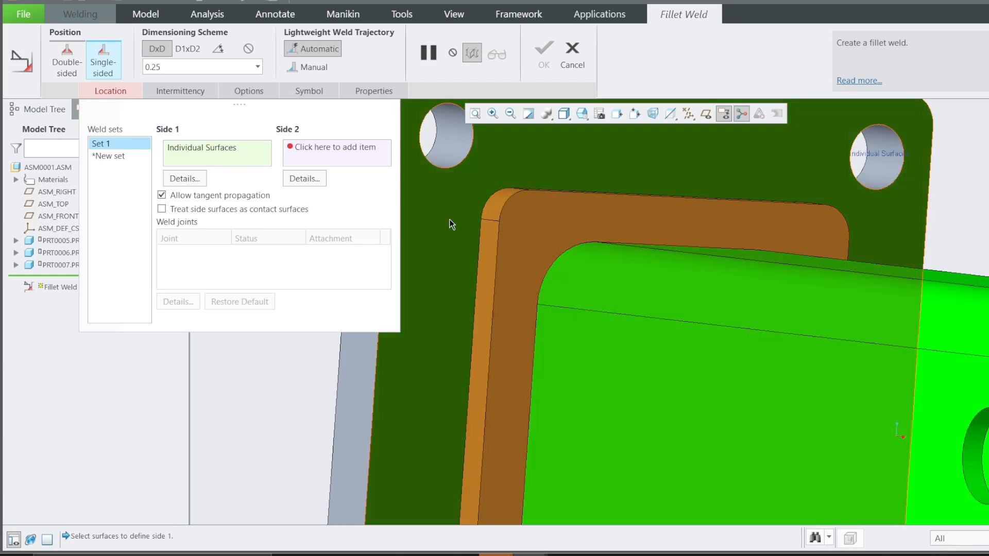
# - Set the rounded corner surface of the orange plate's outer edge as side 2 of the weld set
pyautogui.click(313, 156)
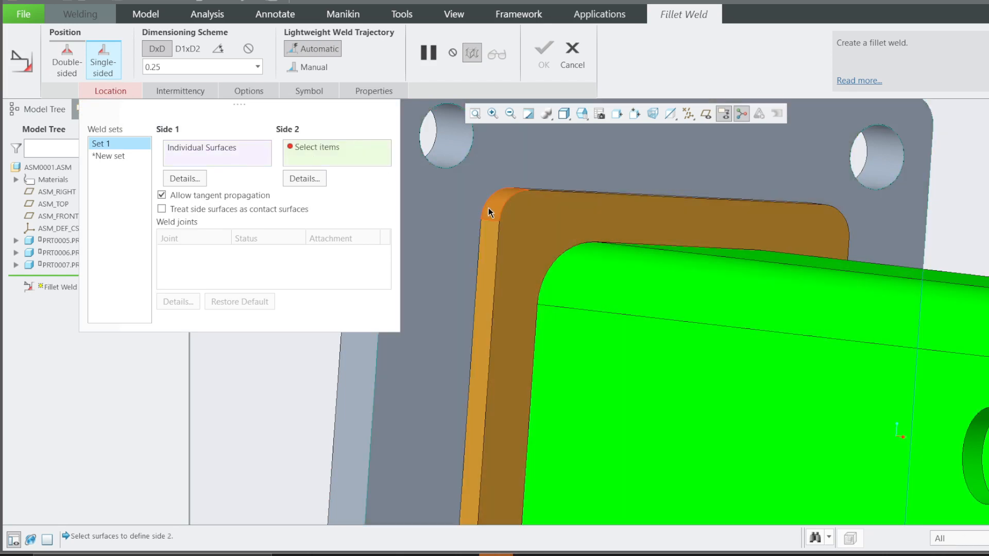
pyautogui.click(487, 207)
pyautogui.scroll(5, 484, 237)
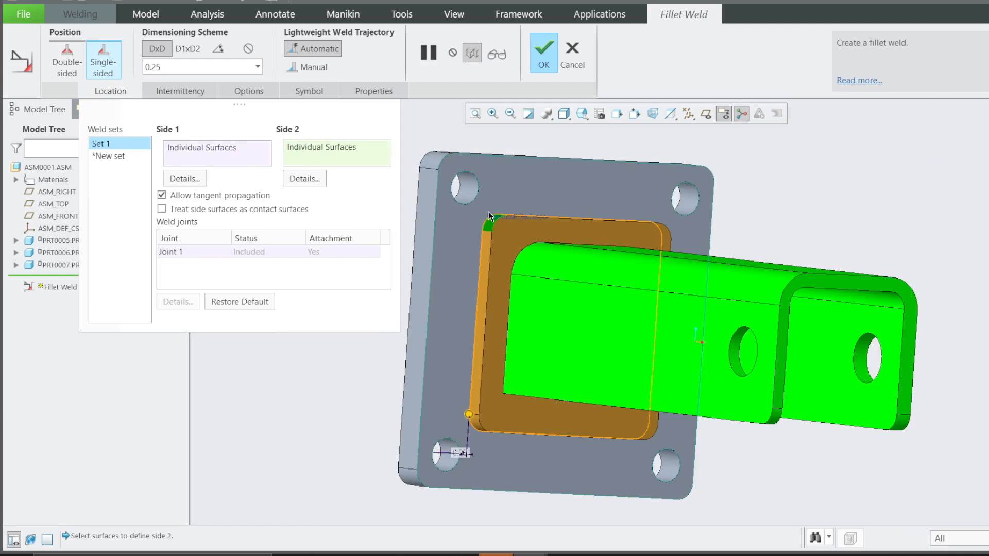
# - Examine the previewed fillet weld around the orange plate's perimeter from both sides of the bracket
pyautogui.scroll(-4, 484, 237)
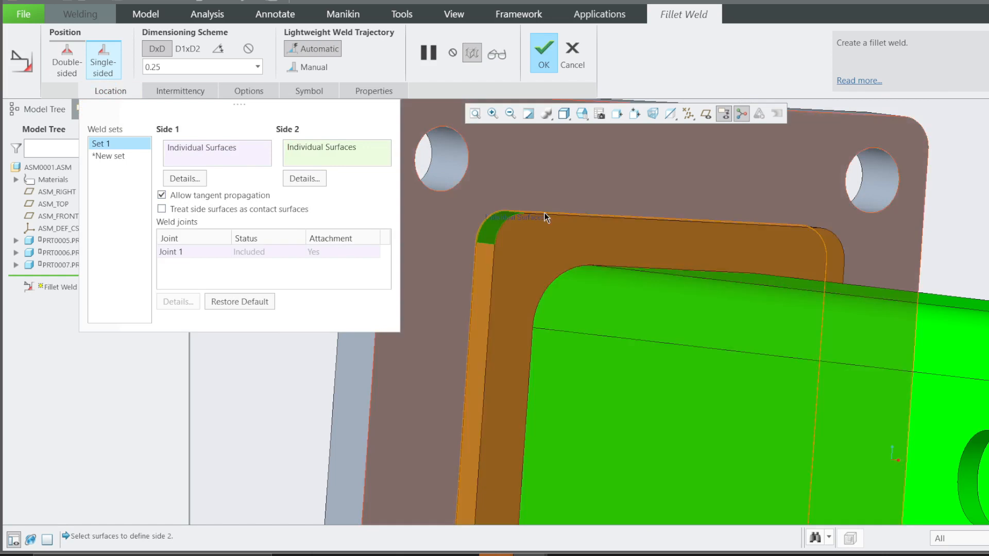
pyautogui.scroll(-4, 510, 242)
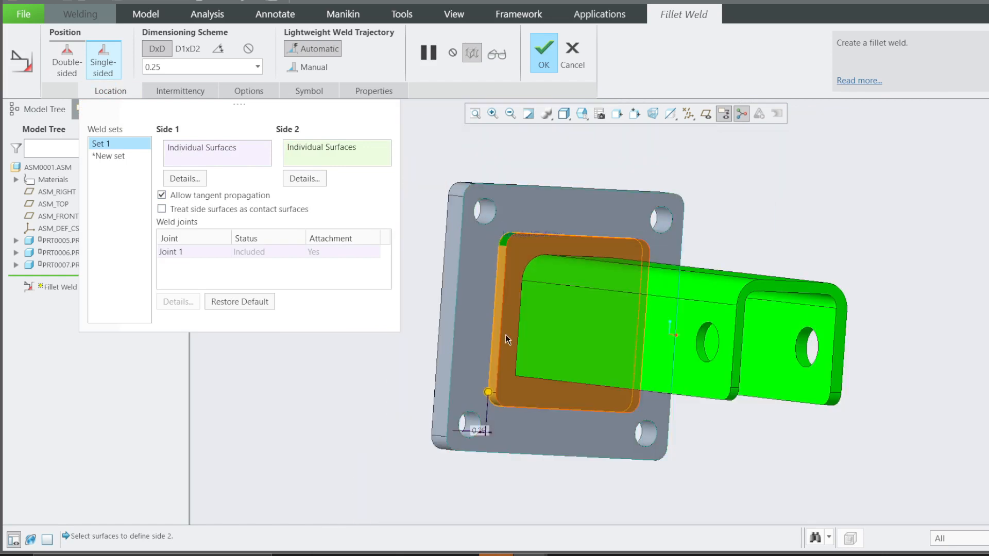
pyautogui.scroll(3, 549, 431)
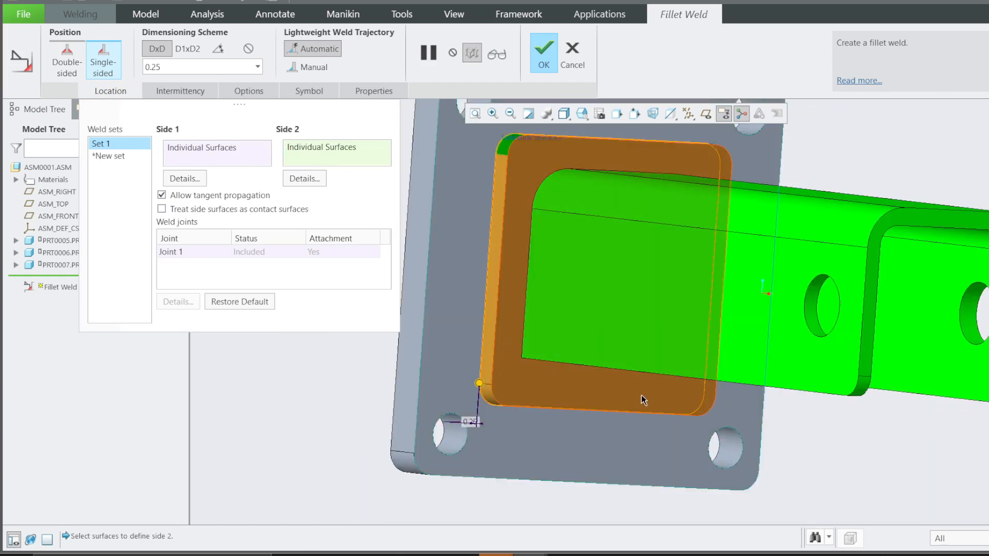
pyautogui.moveTo(579, 399); pyautogui.dragTo(485, 342, button='middle')
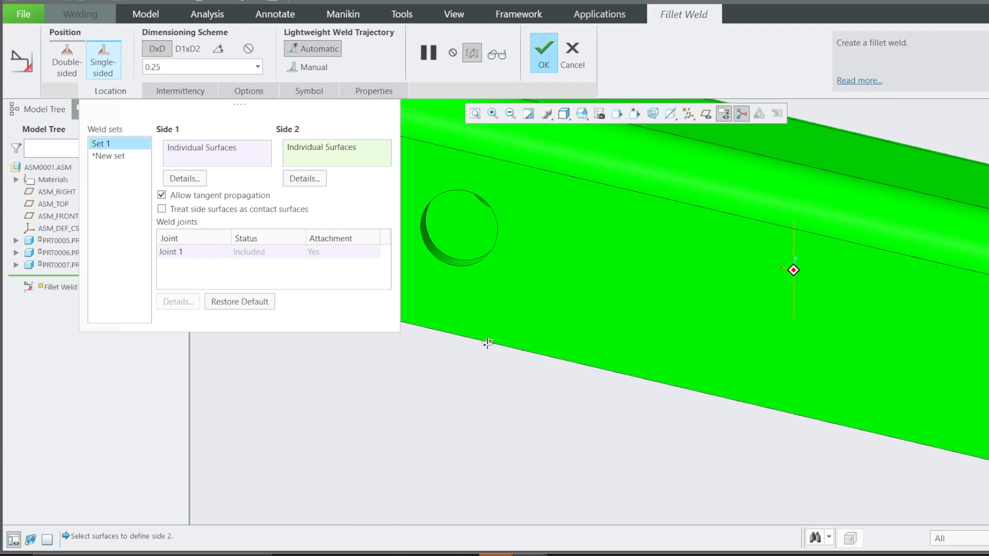
pyautogui.scroll(4, 477, 315)
pyautogui.moveTo(581, 345)
pyautogui.mouseDown(button='middle')
pyautogui.moveTo(633, 332)
pyautogui.moveTo(566, 351)
pyautogui.mouseUp(button='middle')
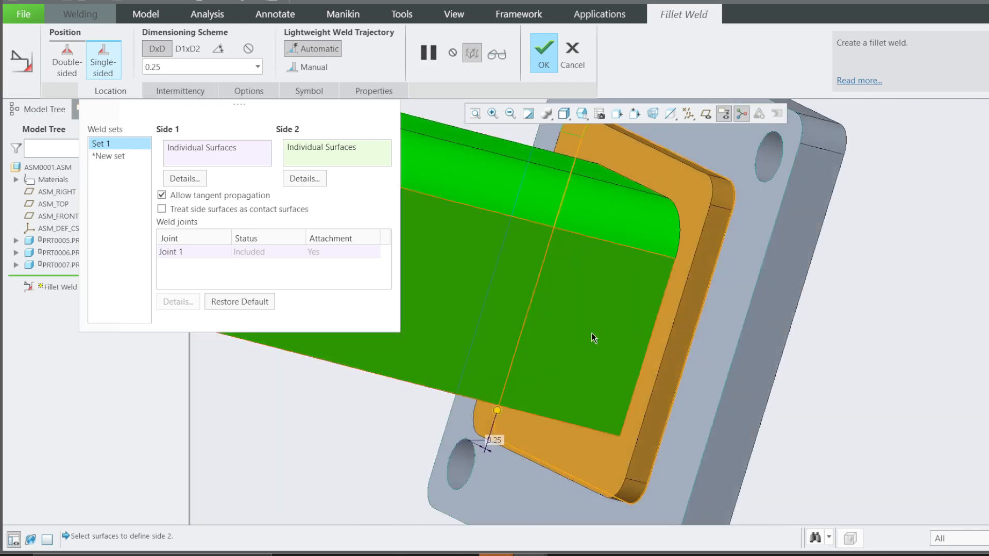
pyautogui.scroll(-5, 704, 271)
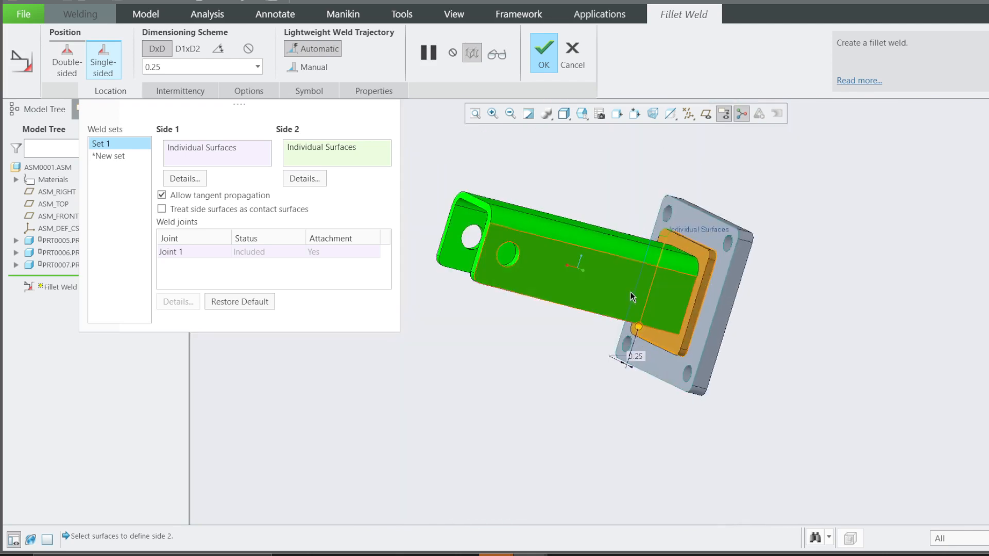
pyautogui.moveTo(633, 298); pyautogui.dragTo(716, 329, button='middle')
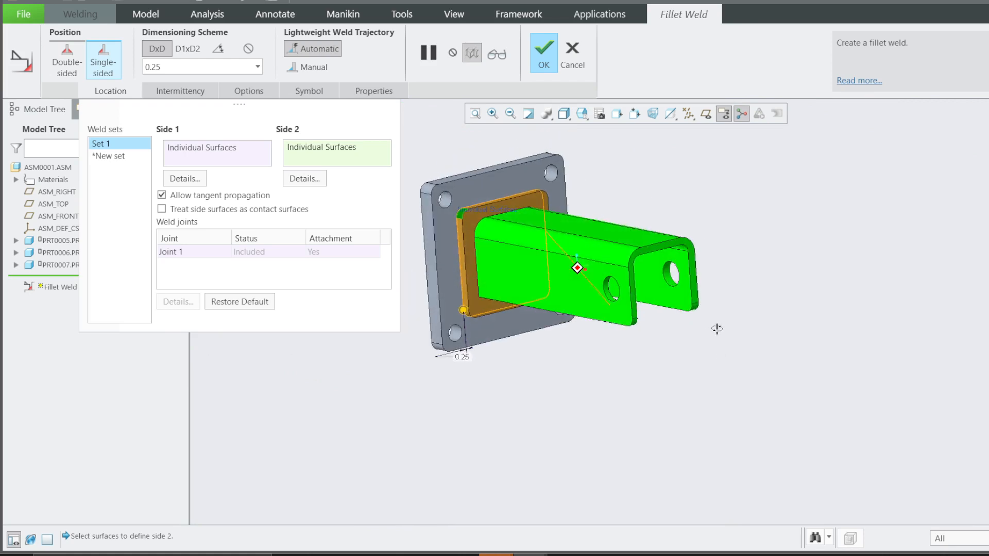
pyautogui.scroll(1, 571, 282)
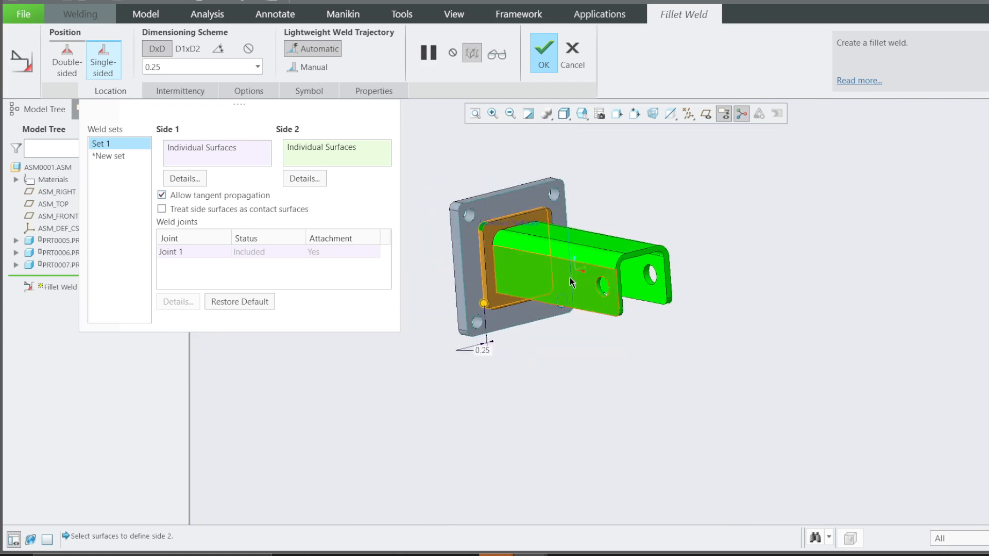
pyautogui.scroll(3, 493, 231)
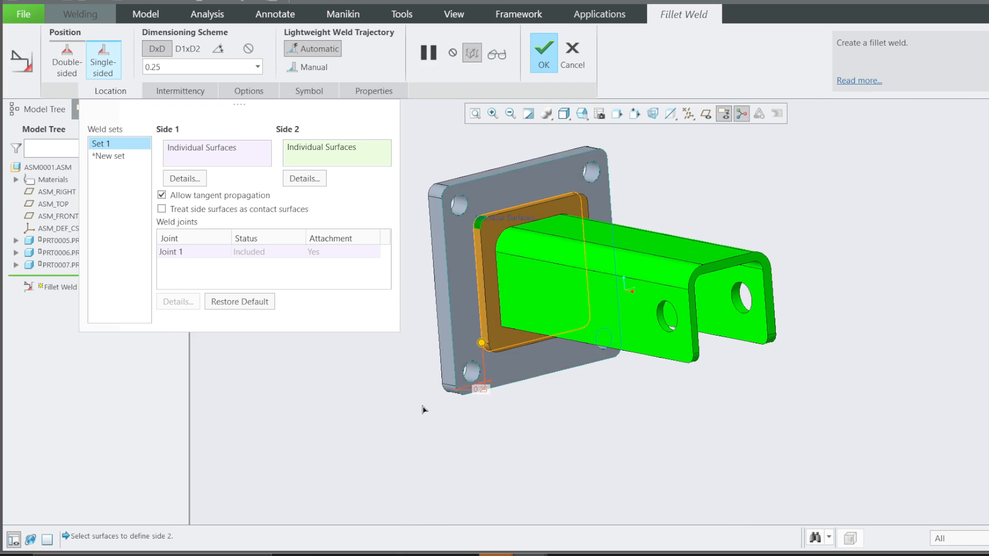
# - Set the DxD size of the fillet weld around the orange plate to 5
pyautogui.scroll(2, 433, 382)
pyautogui.doubleClick(189, 69)
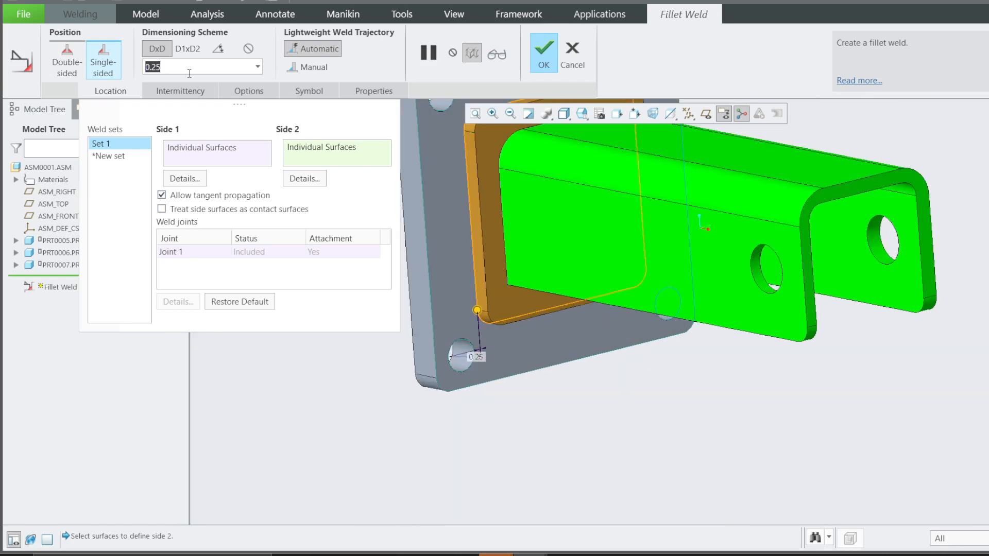
pyautogui.write('5')
pyautogui.press('Return')
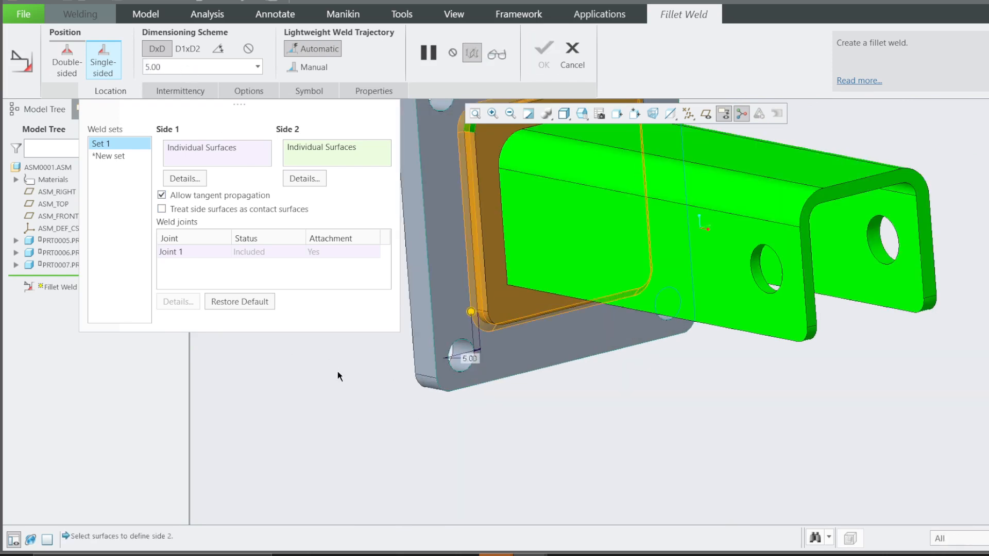
pyautogui.scroll(5, 463, 159)
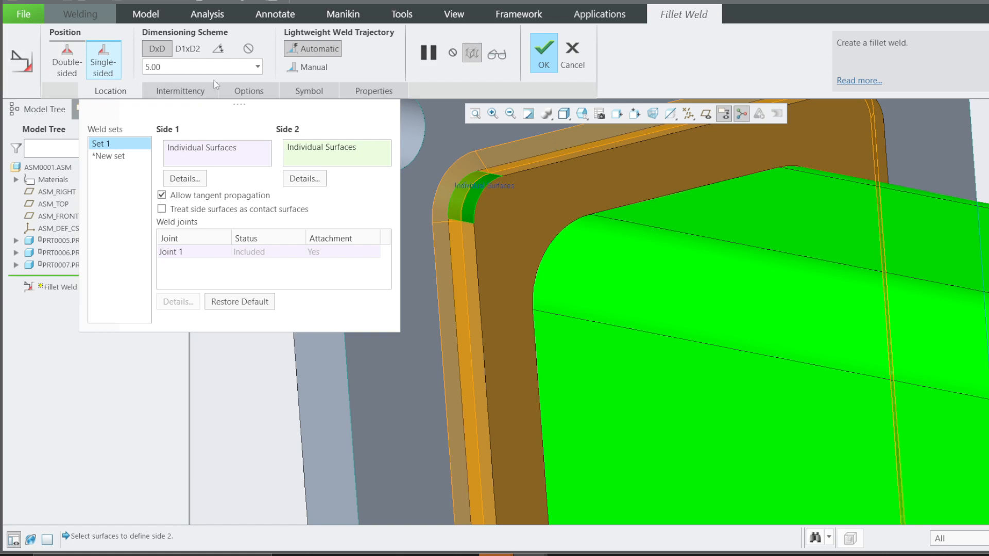
# - Try an intermittent weld with a weld length of 50 and 6 welds, and switch the intermittent option off again
pyautogui.click(181, 92)
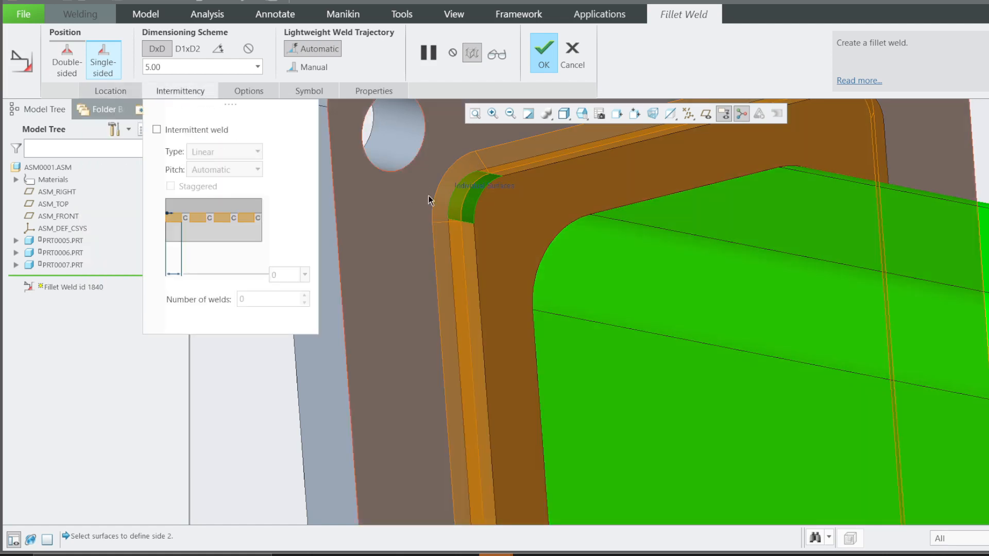
pyautogui.scroll(-3, 438, 224)
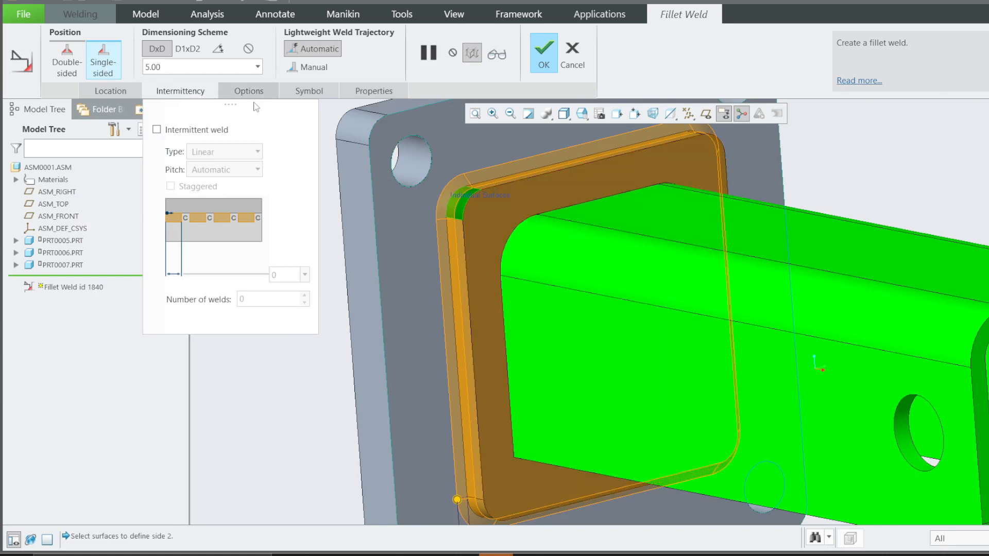
pyautogui.click(157, 132)
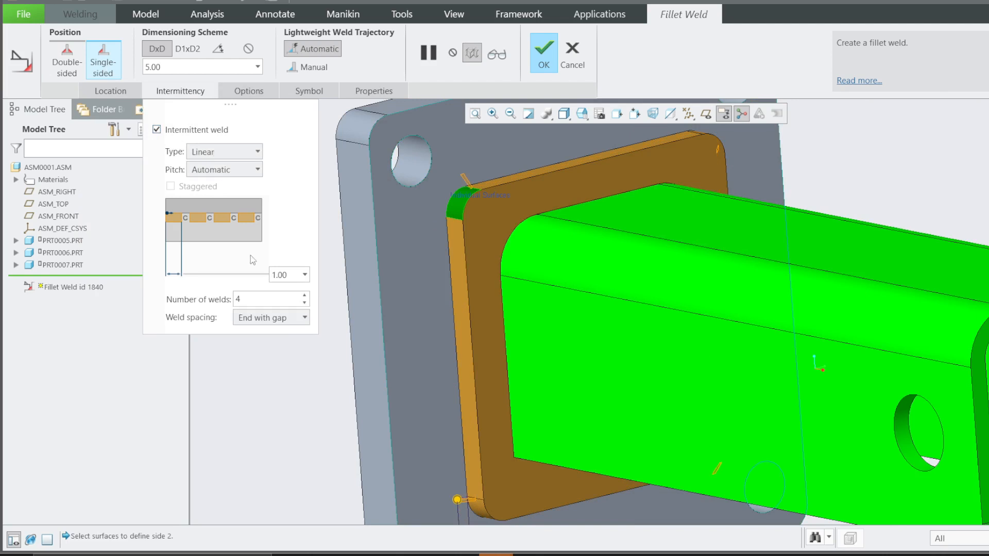
pyautogui.click(305, 277)
pyautogui.write('50')
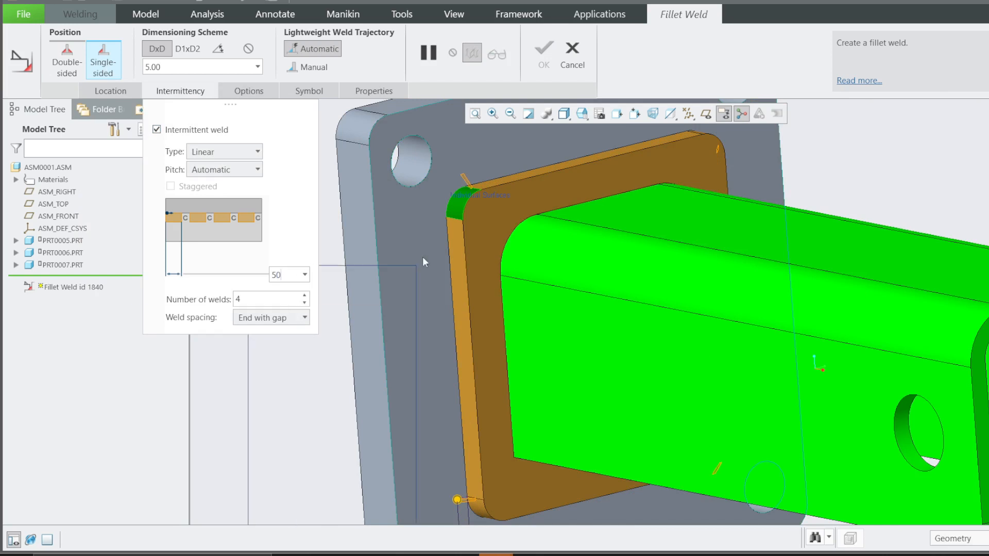
pyautogui.click(319, 242)
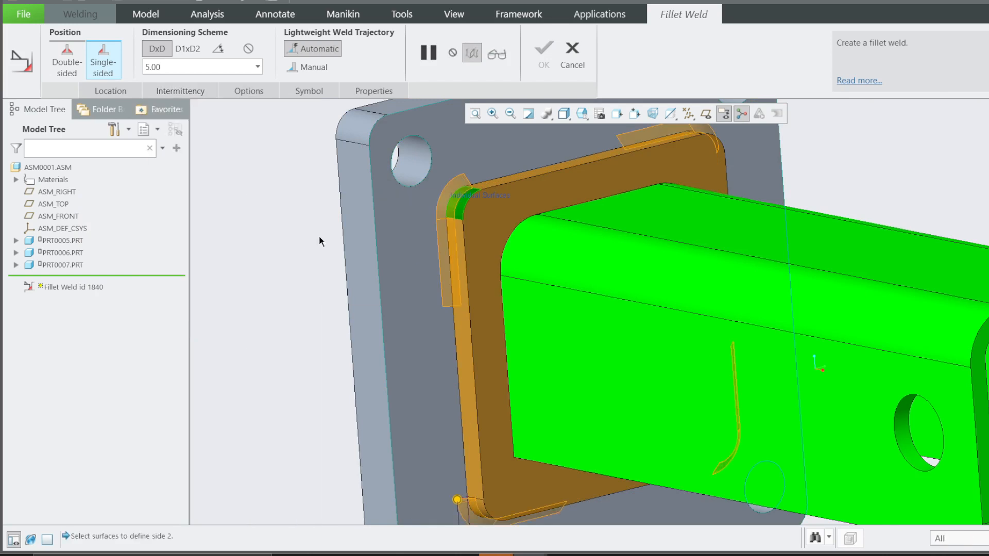
pyautogui.click(190, 96)
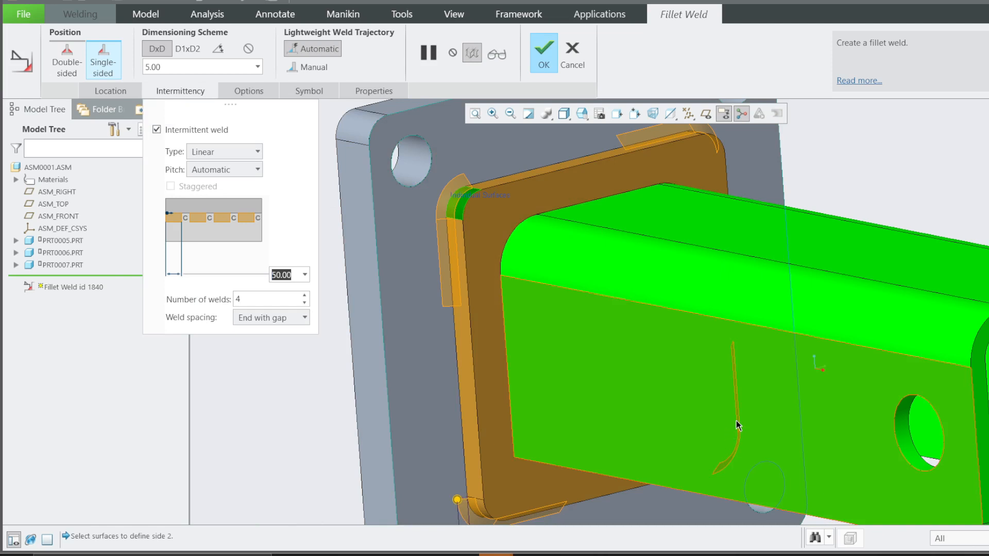
pyautogui.click(305, 296)
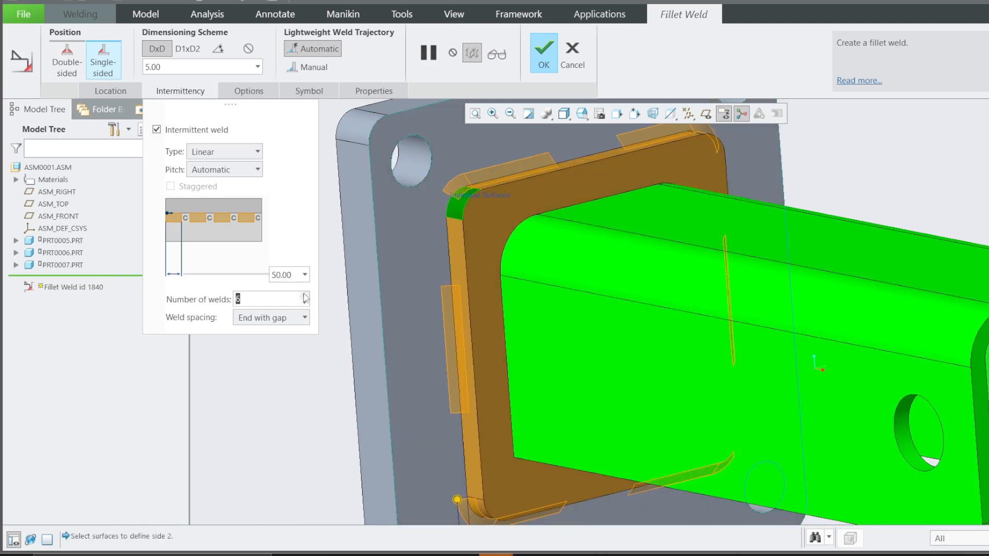
pyautogui.click(156, 130)
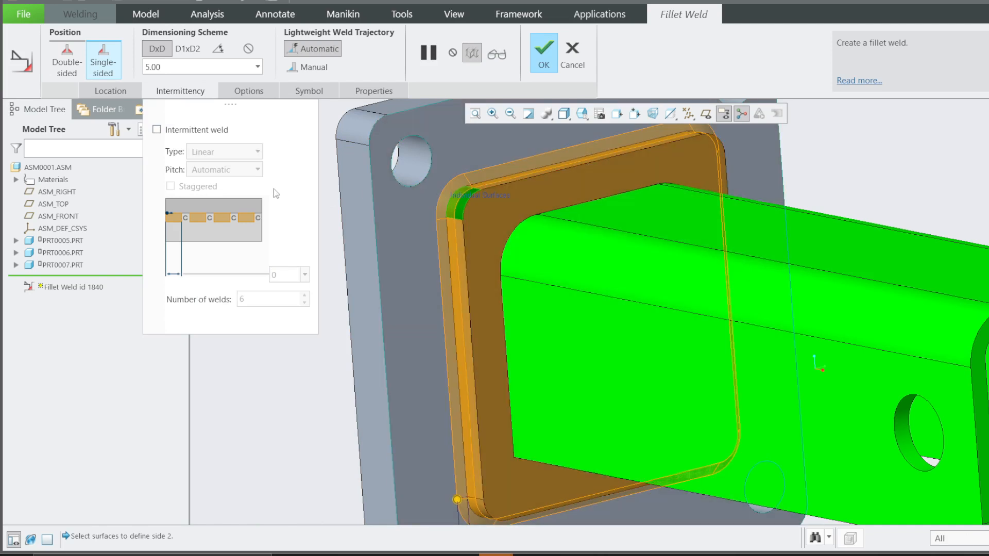
# - Set the weld geometry type of the fillet weld to Light and inspect its path along the orange plate
pyautogui.click(231, 95)
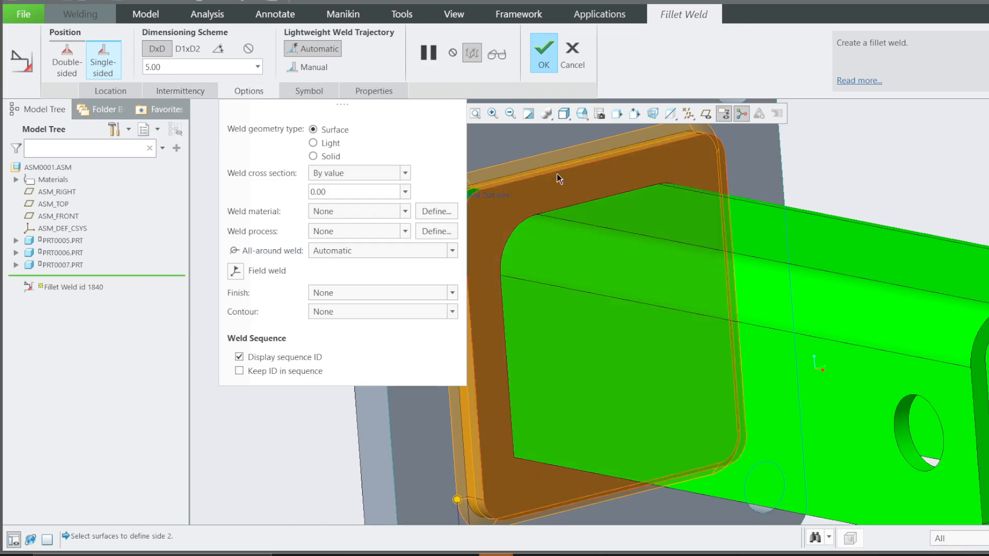
pyautogui.click(313, 144)
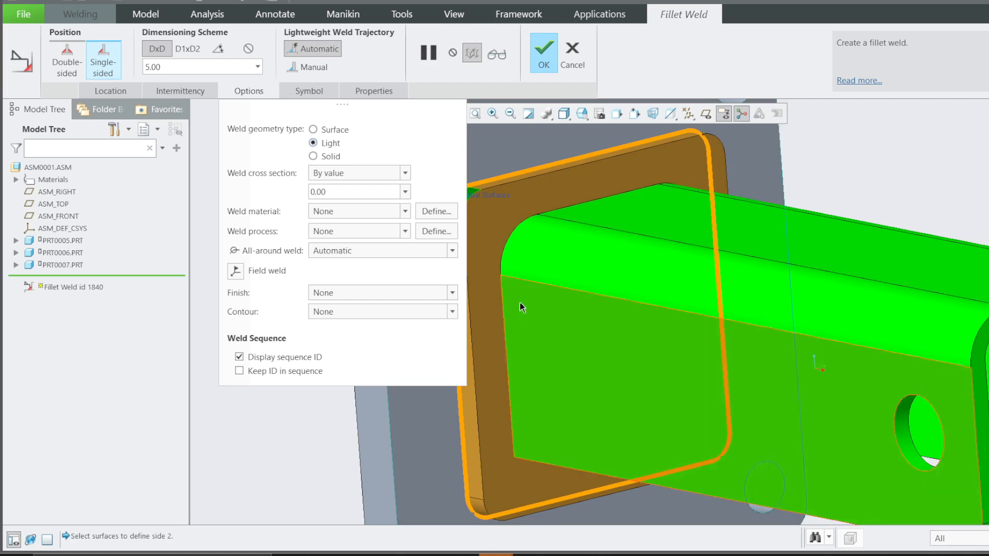
pyautogui.moveTo(524, 303); pyautogui.dragTo(503, 286, button='middle')
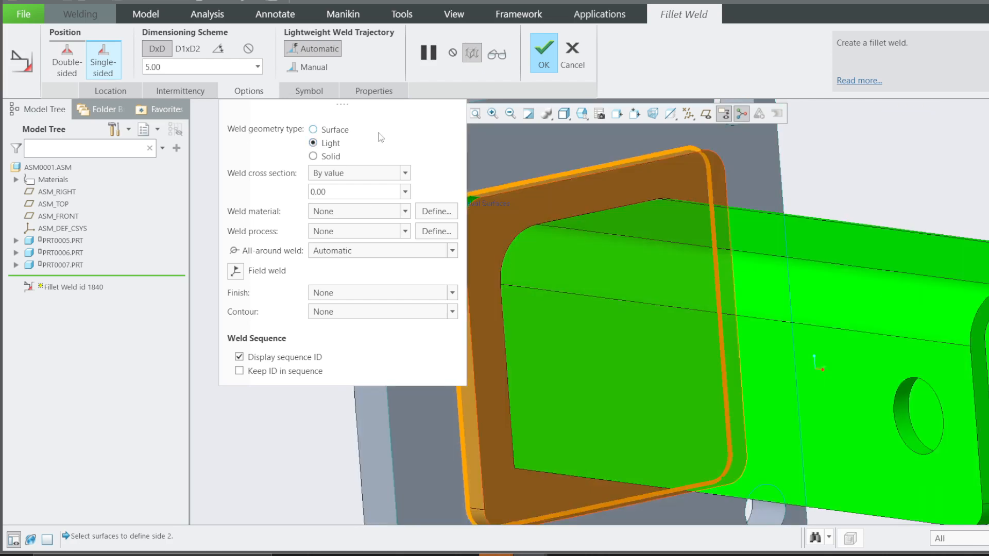
# - Set the weld geometry type of the fillet weld around the orange plate to Solid
pyautogui.scroll(5, 512, 188)
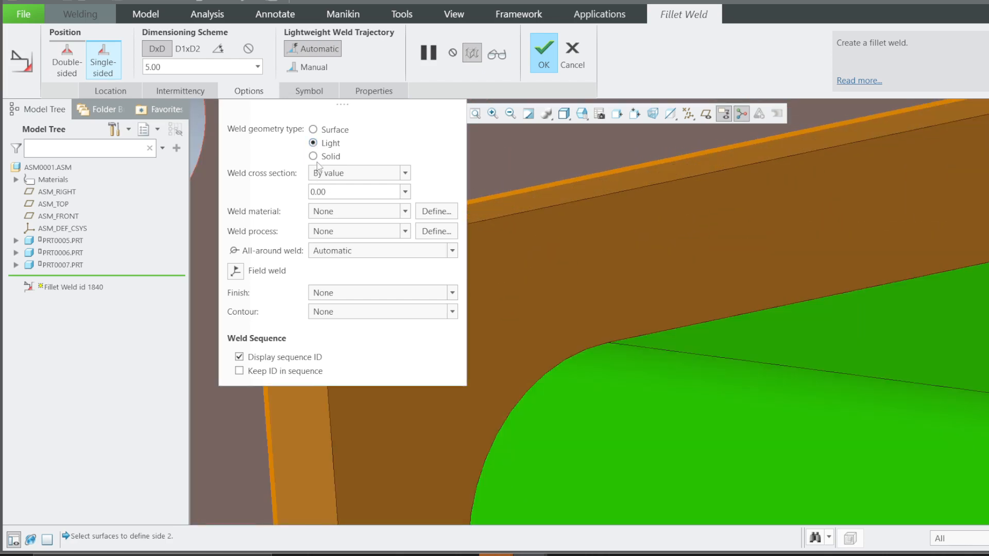
pyautogui.click(313, 156)
pyautogui.scroll(-5, 633, 237)
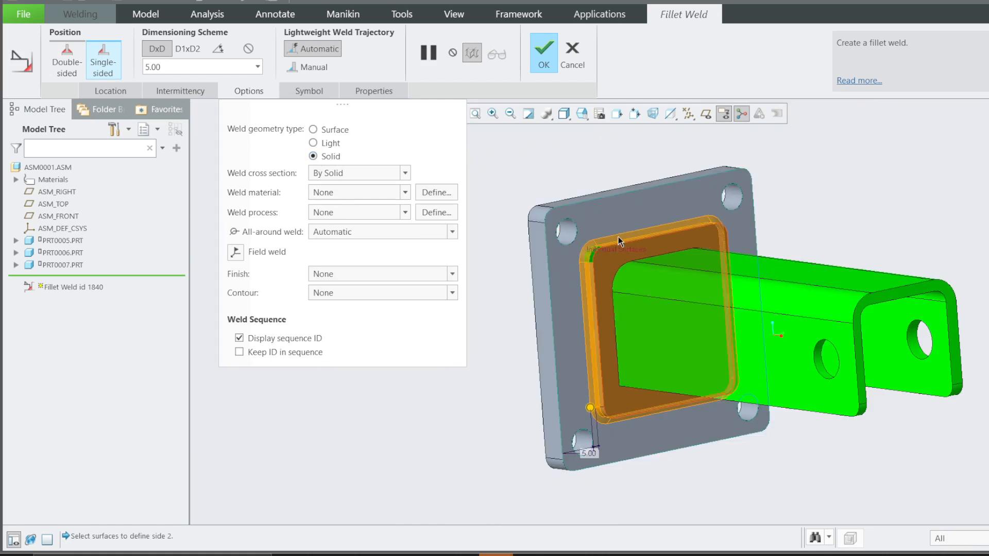
pyautogui.scroll(3, 638, 346)
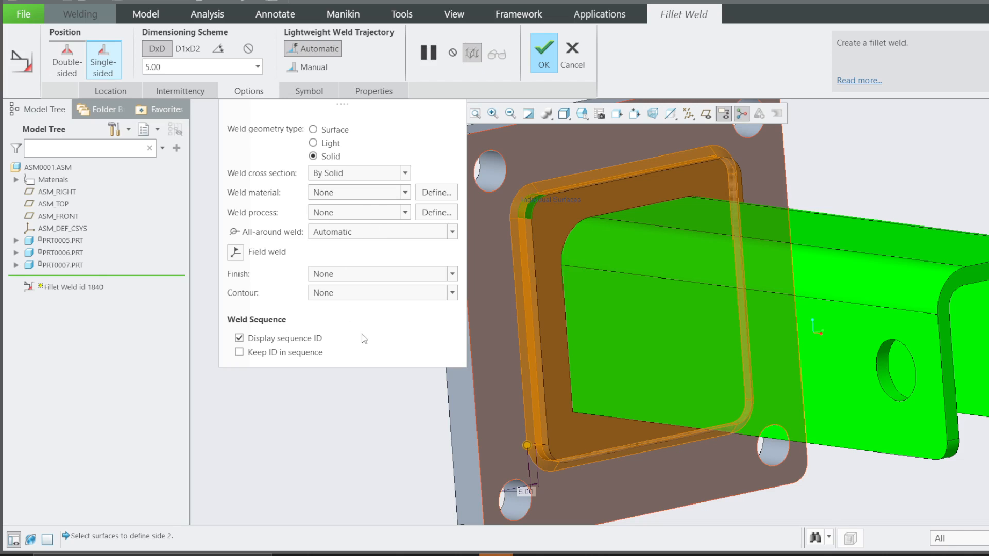
# - Review the finish and contour choices, the symbol preview and the feature properties of the fillet weld
pyautogui.click(323, 274)
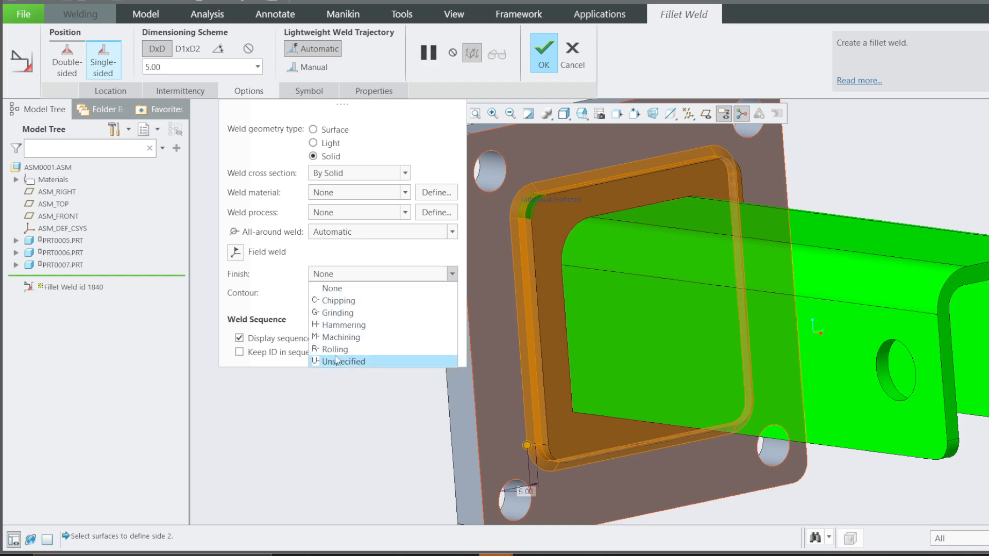
pyautogui.click(369, 370)
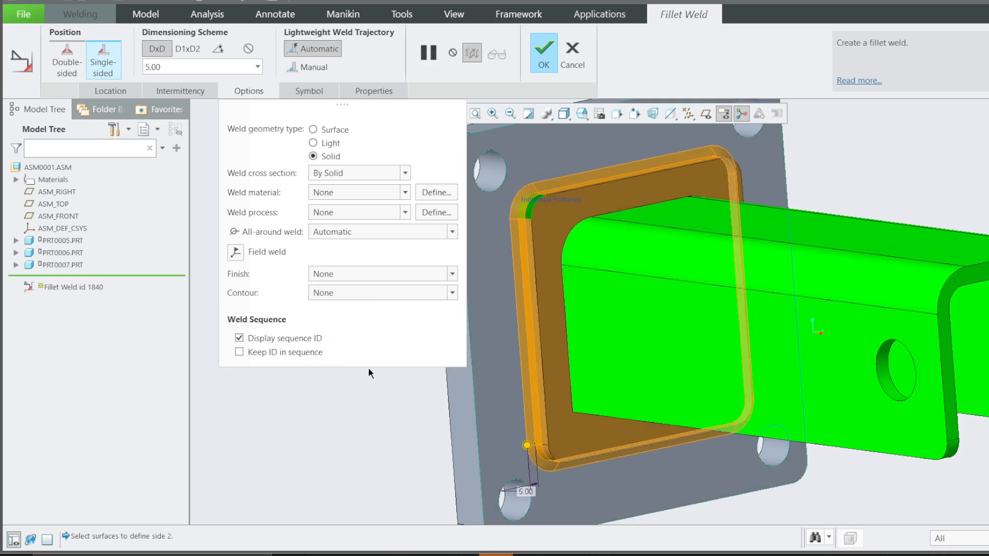
pyautogui.click(351, 300)
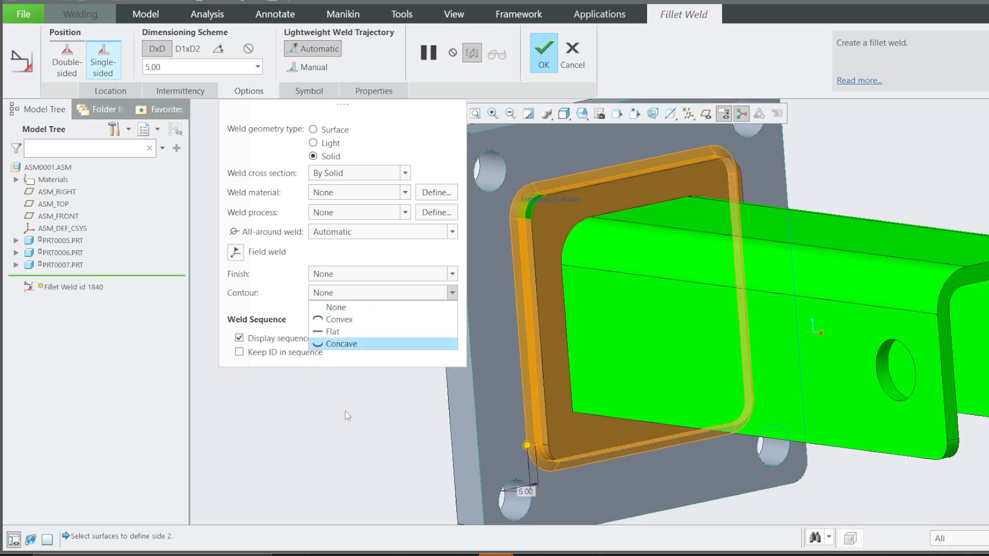
pyautogui.click(345, 411)
pyautogui.click(325, 97)
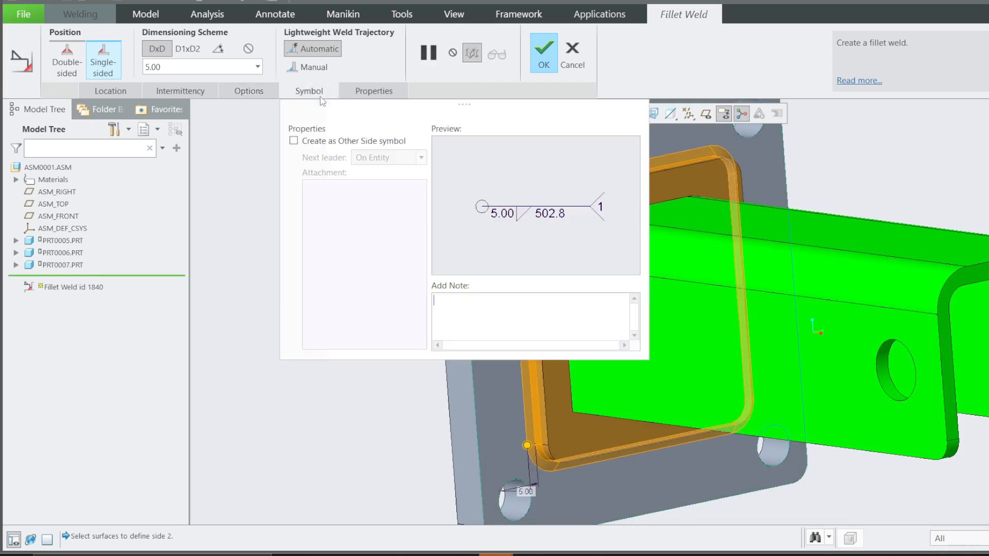
pyautogui.click(371, 94)
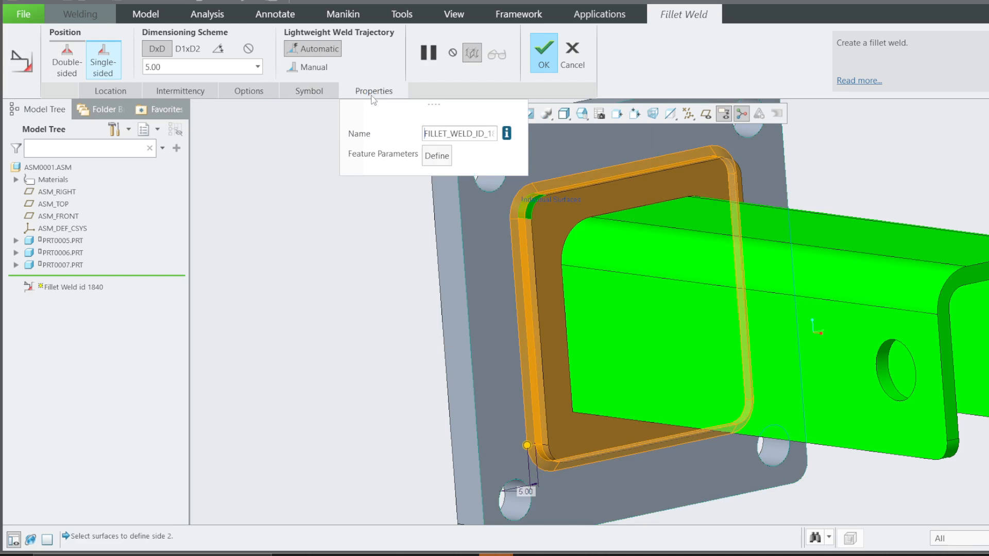
# - Create the solid fillet weld around the orange plate and inspect it from the front and back of the bracket
pyautogui.click(544, 54)
pyautogui.scroll(1, 397, 273)
pyautogui.moveTo(114, 251); pyautogui.dragTo(342, 269)
pyautogui.scroll(-5, 480, 246)
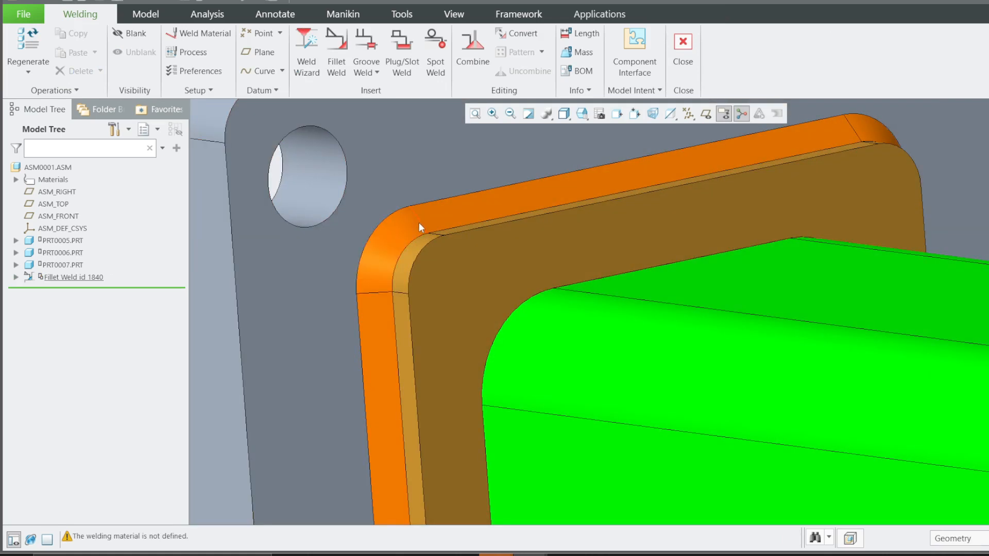
pyautogui.scroll(5, 418, 225)
pyautogui.moveTo(419, 363); pyautogui.dragTo(428, 285, button='middle')
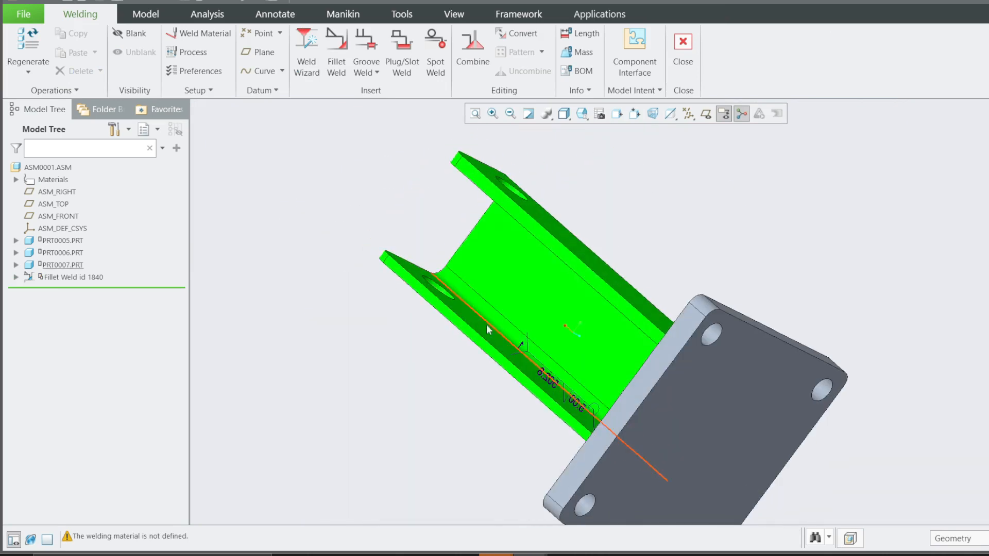
pyautogui.moveTo(487, 339); pyautogui.dragTo(606, 451, button='middle')
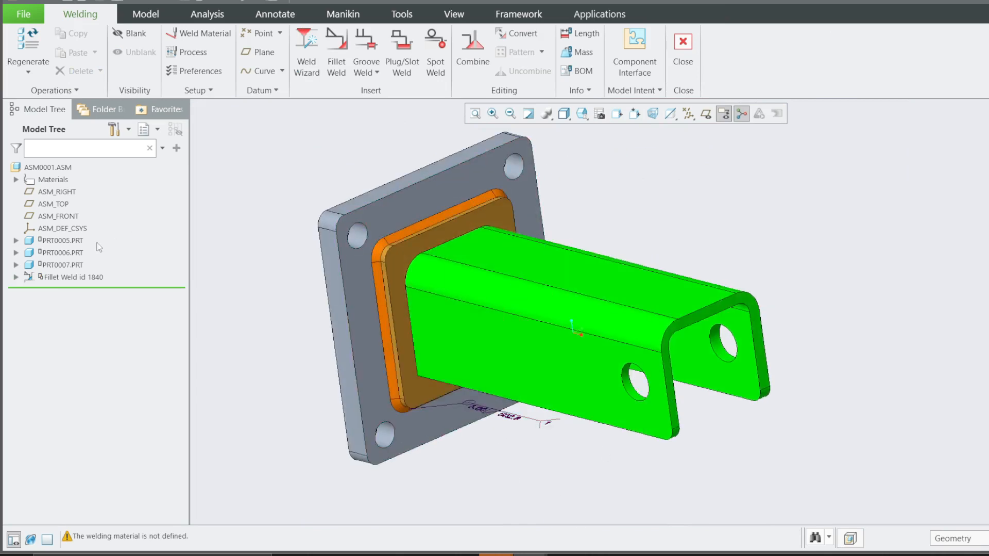
# - Reopen the definition of the fillet weld around the orange plate, review its symbol, properties and options, and close it again
pyautogui.rightClick(63, 277)
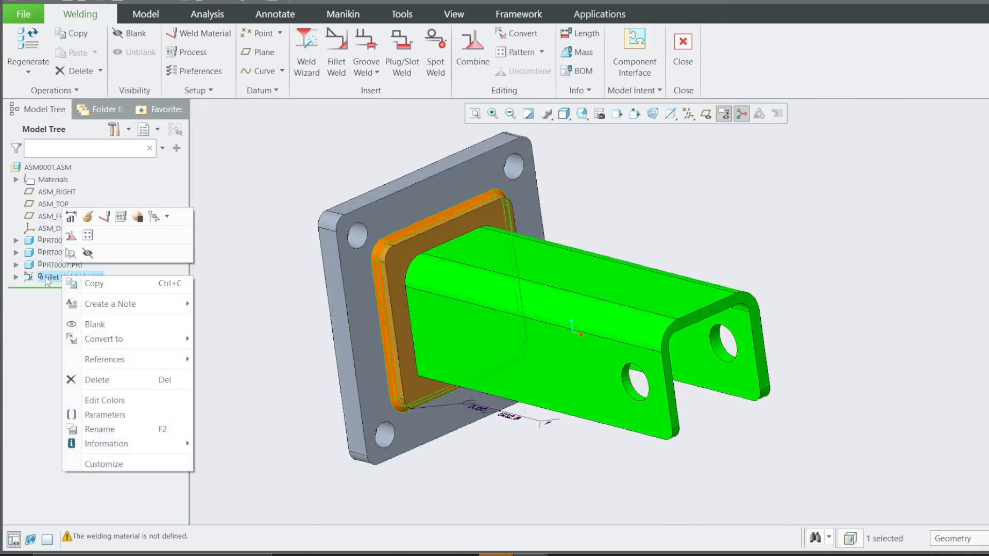
pyautogui.click(83, 214)
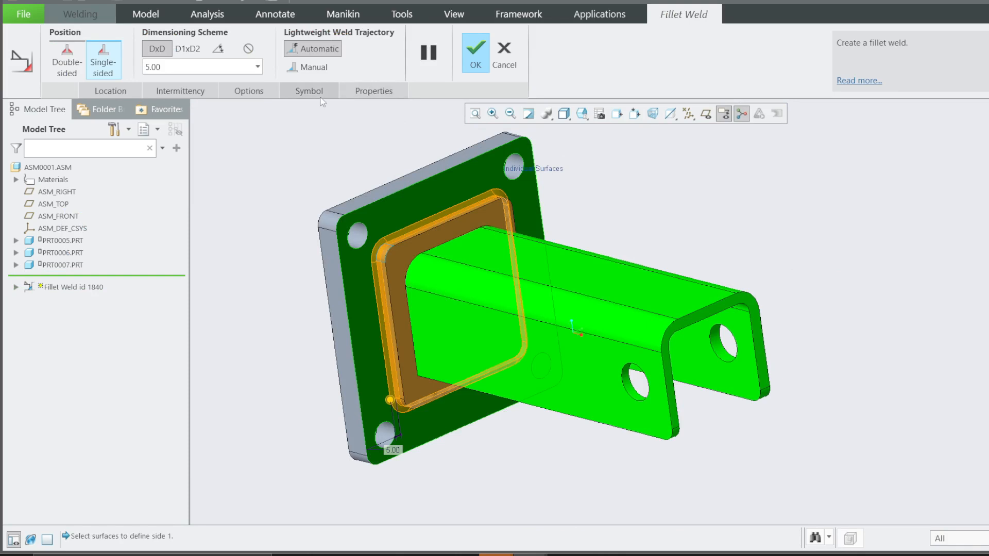
pyautogui.click(315, 91)
pyautogui.click(360, 95)
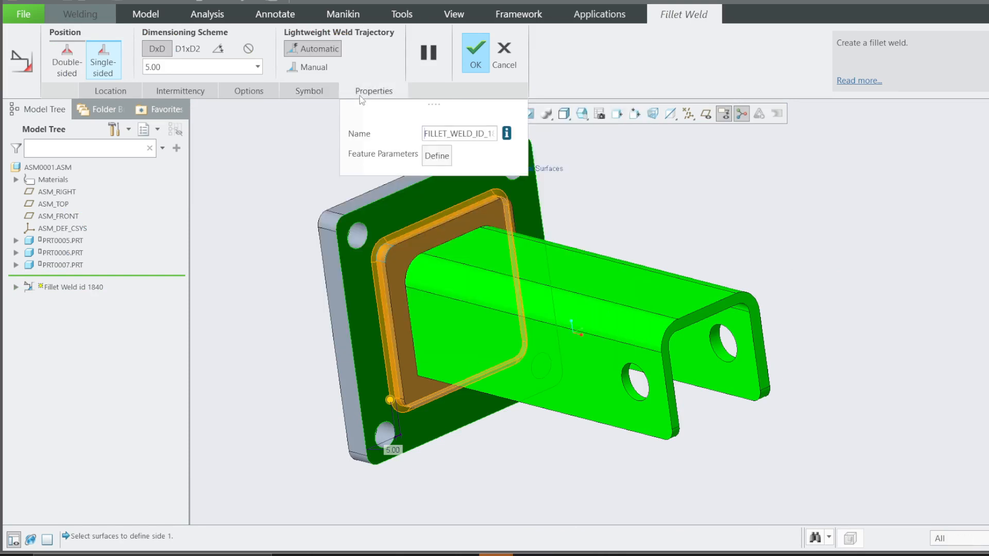
pyautogui.click(250, 92)
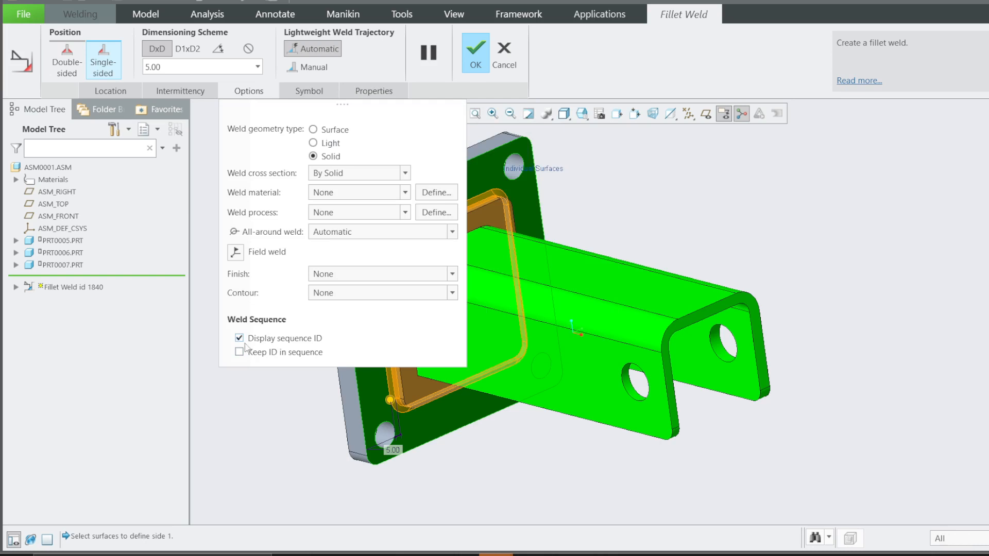
pyautogui.click(476, 55)
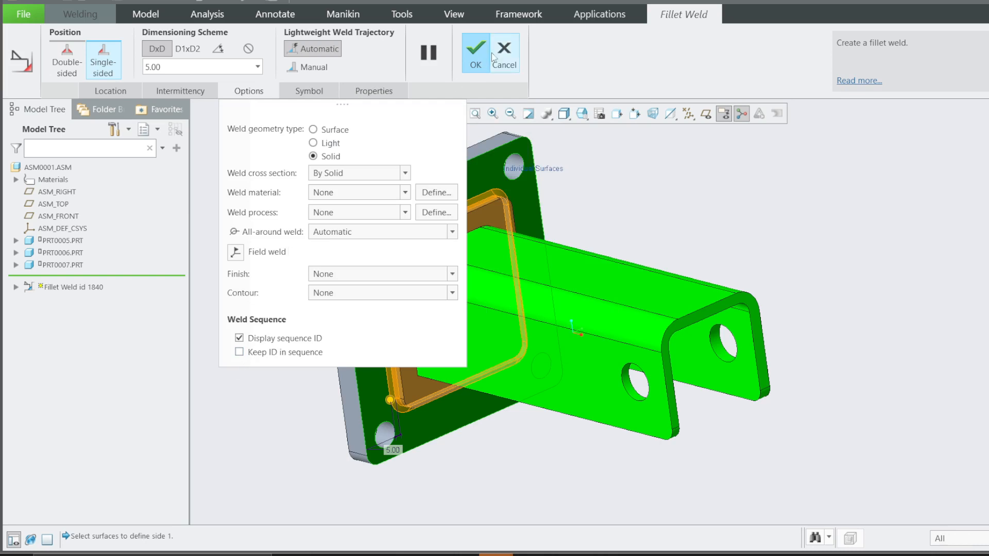
# - Examine the weld corner up close, switch to the image of the displacement analysis result, and return to the assembly
pyautogui.scroll(2, 373, 264)
pyautogui.scroll(5, 373, 264)
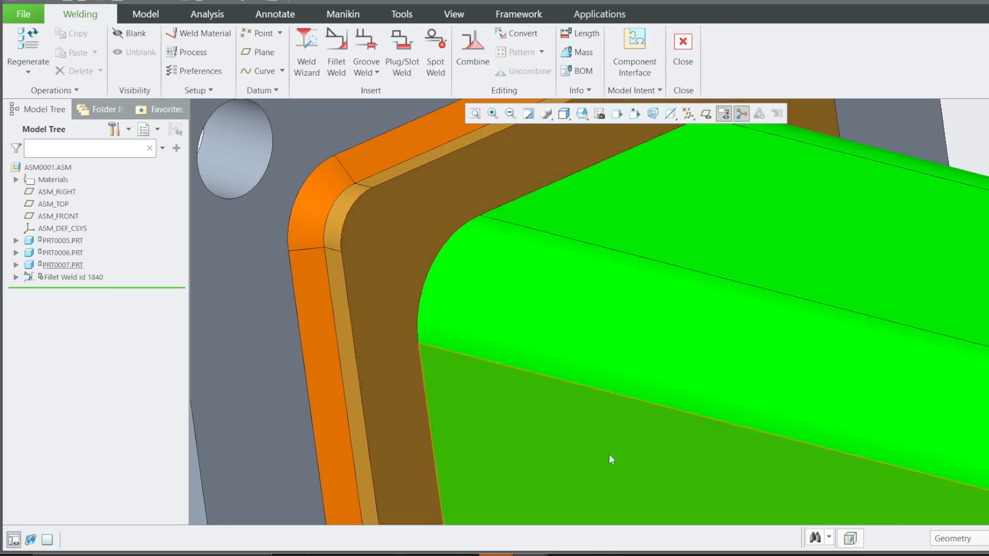
pyautogui.hotkey('alt', 'Tab')
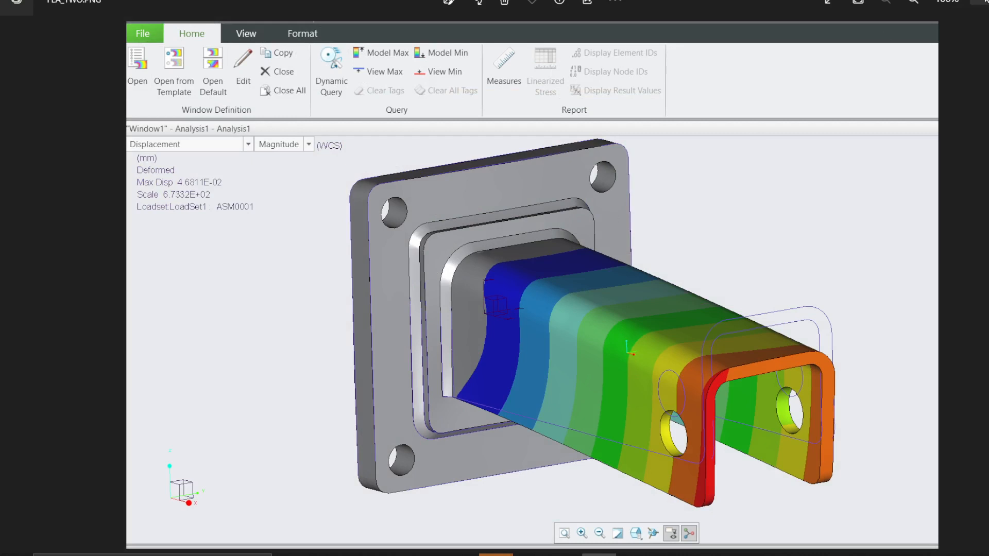
pyautogui.hotkey('alt', 'Tab')
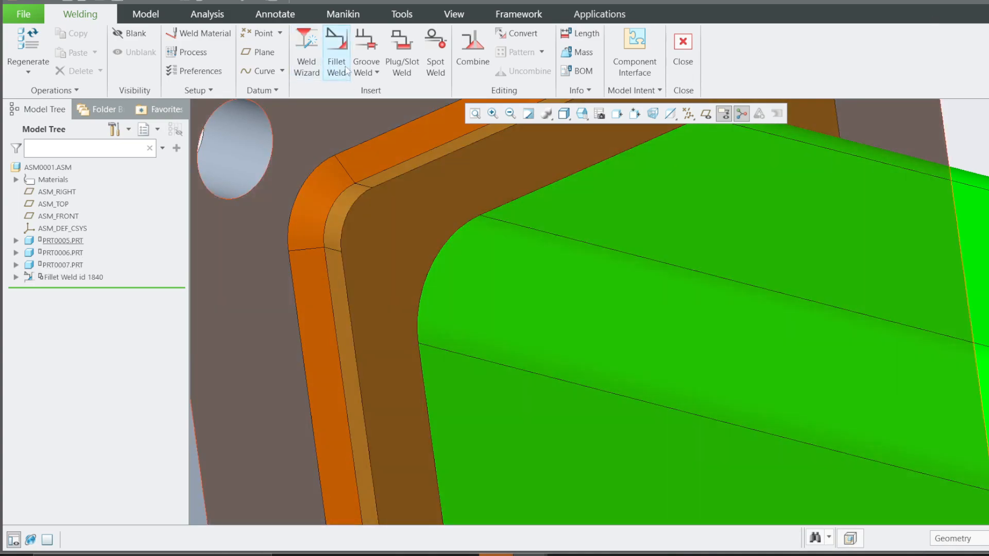
# - Start a second fillet weld as double-sided with a DxD size of 5
pyautogui.click(345, 67)
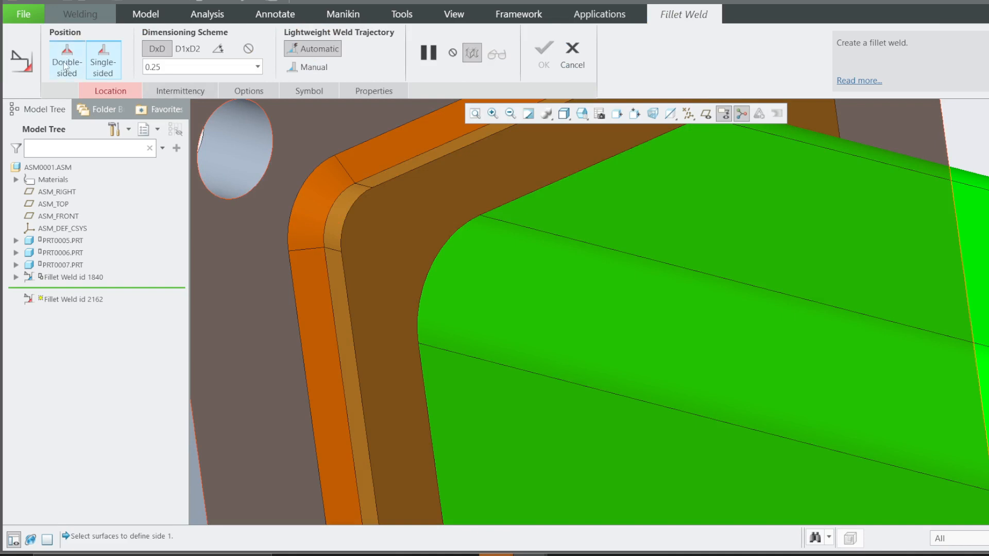
pyautogui.click(68, 64)
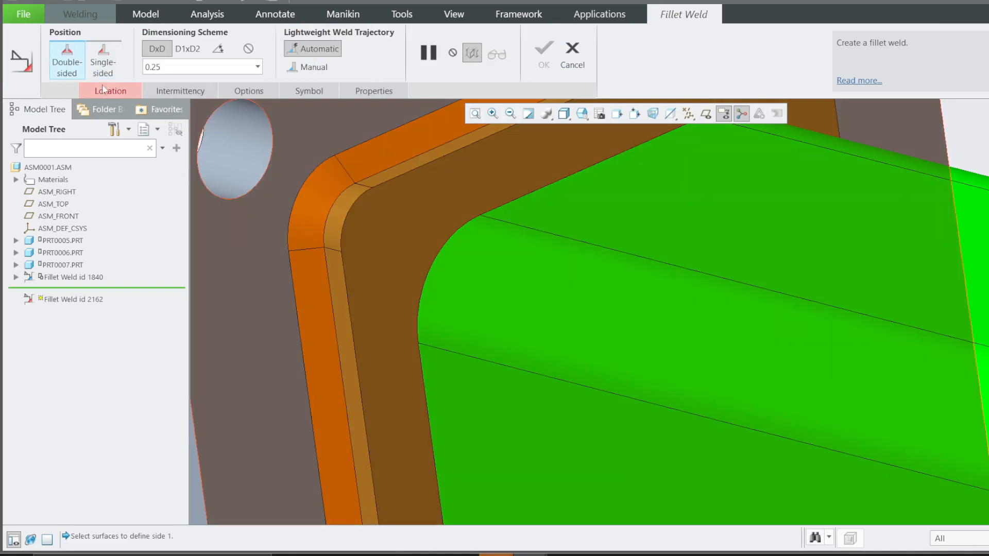
pyautogui.click(106, 90)
pyautogui.scroll(-5, 468, 259)
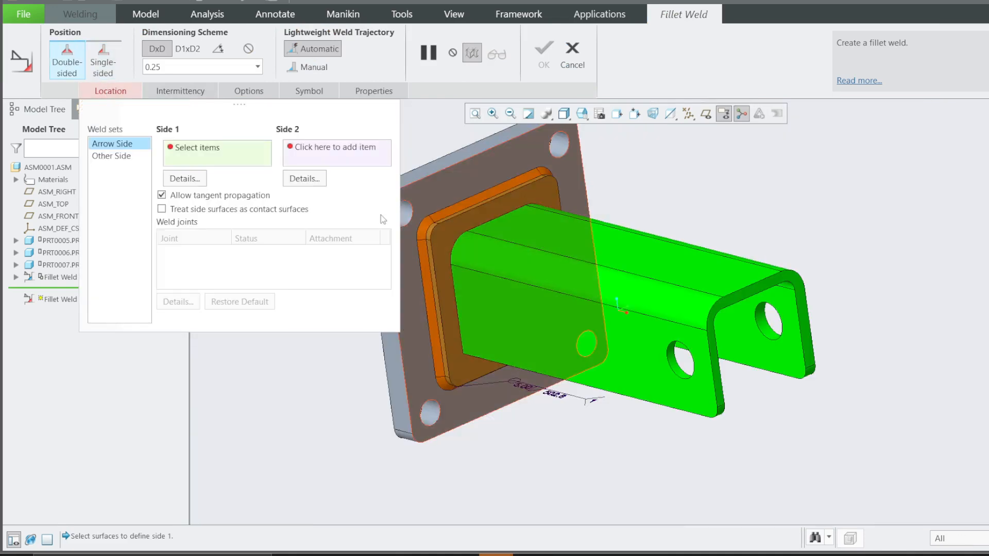
pyautogui.click(176, 68)
pyautogui.write('5')
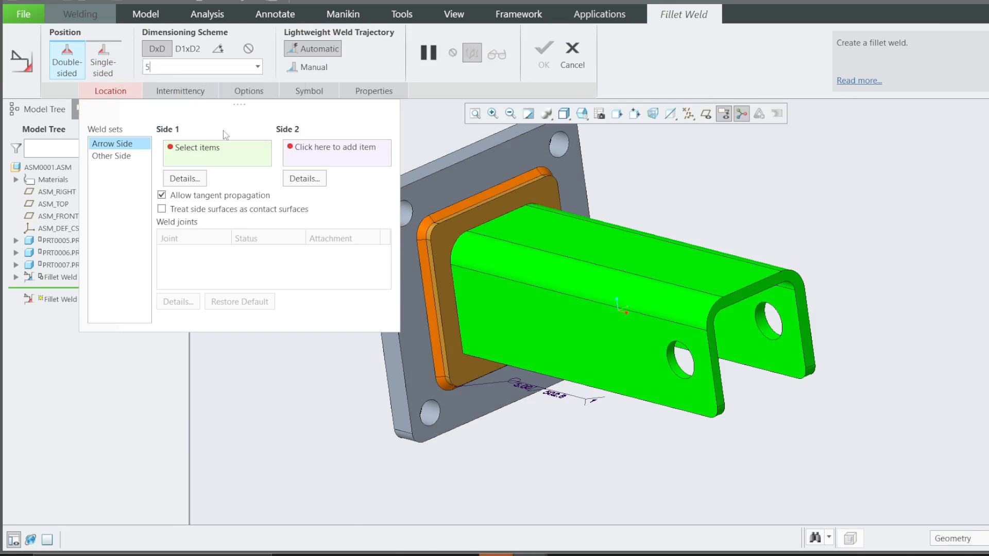
pyautogui.press('Return')
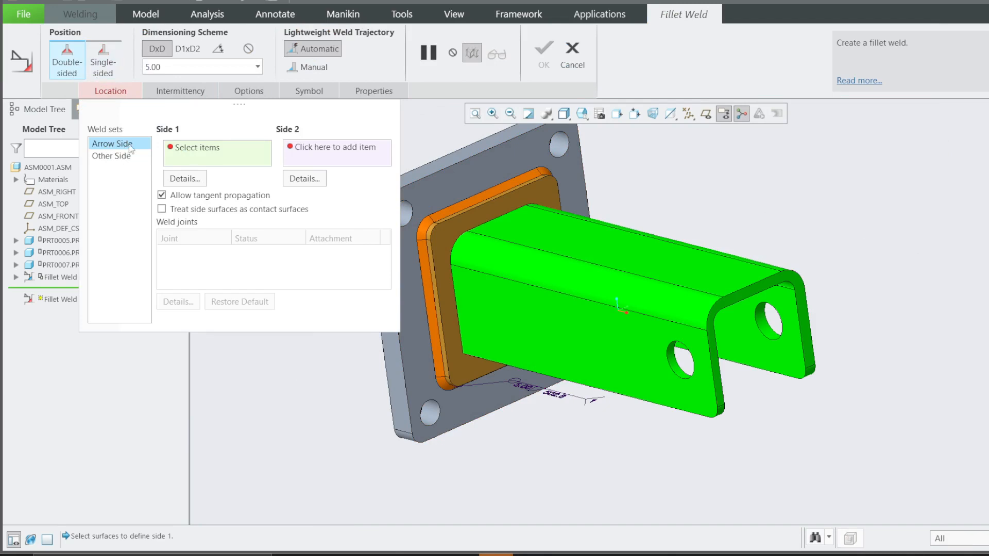
# - Define side 1 with the channel's outer face for the Arrow Side set and its inner face for the Other Side set
pyautogui.click(483, 304)
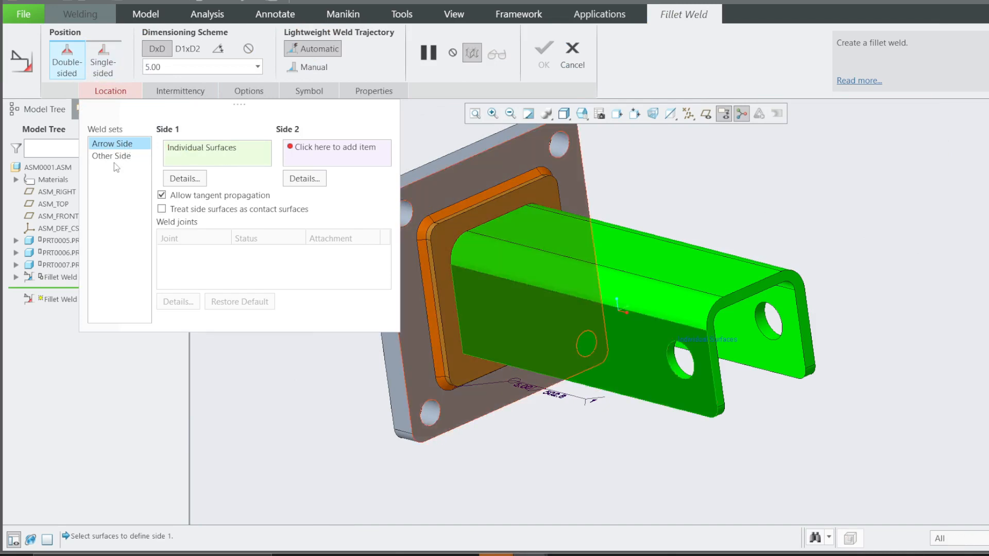
pyautogui.click(115, 156)
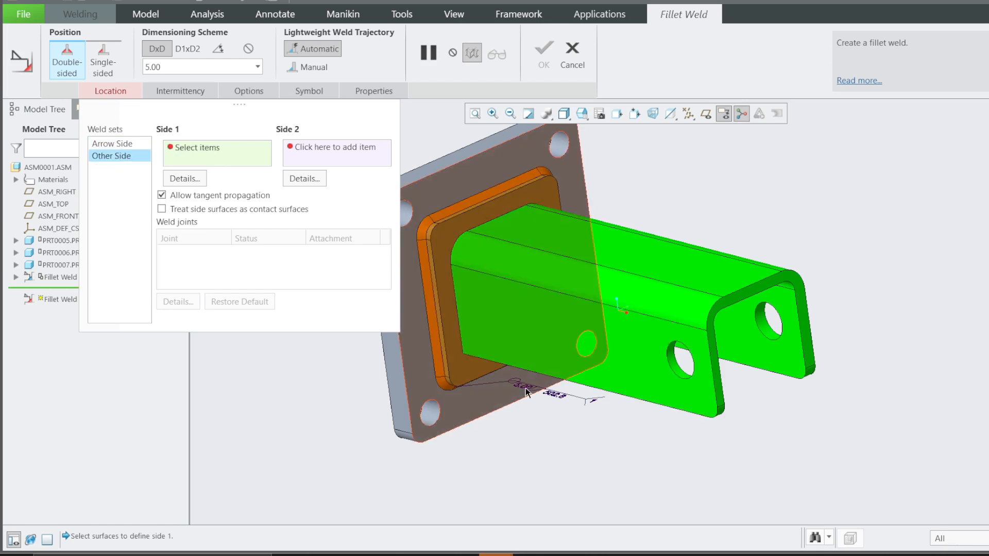
pyautogui.moveTo(516, 340); pyautogui.dragTo(399, 351, button='middle')
pyautogui.click(522, 322)
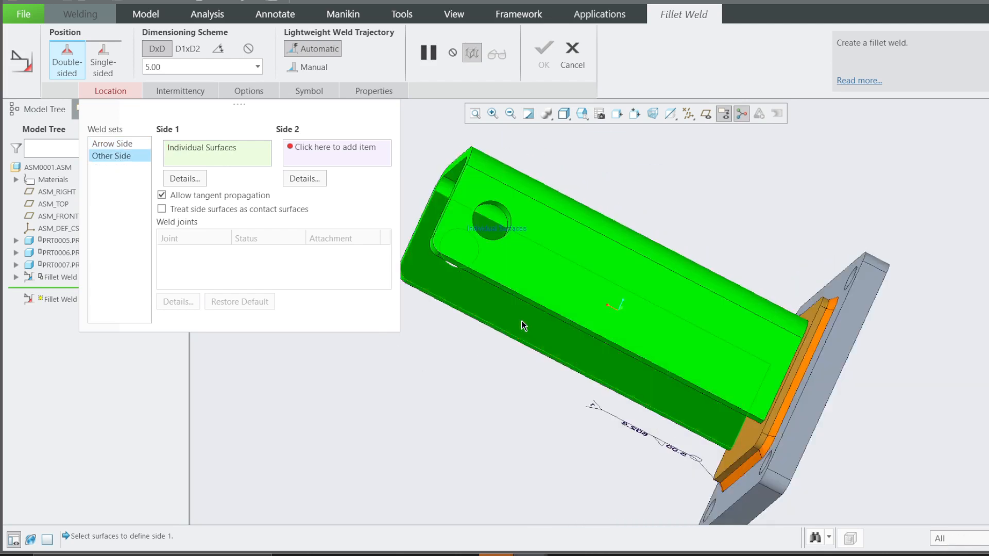
pyautogui.moveTo(521, 321); pyautogui.dragTo(638, 354, button='middle')
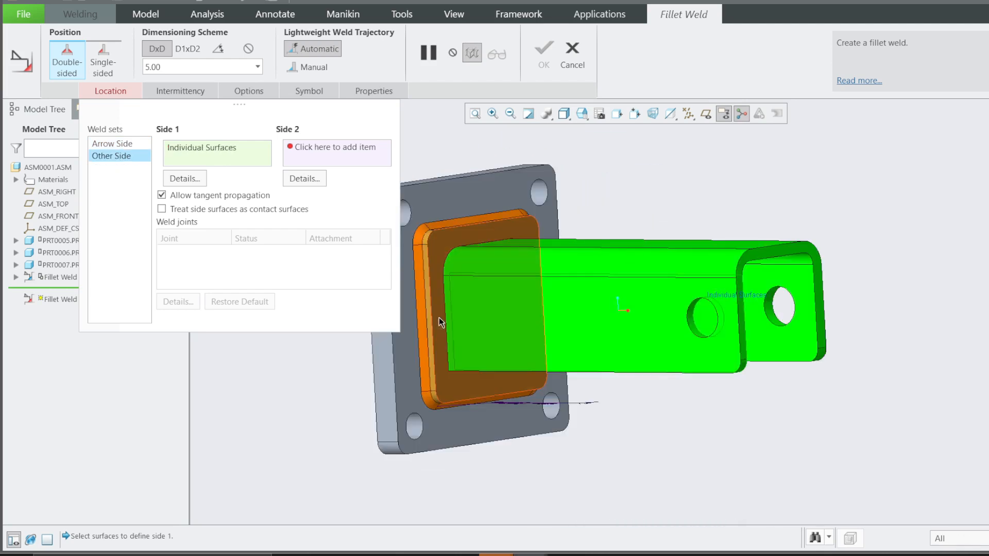
pyautogui.scroll(-1, 453, 345)
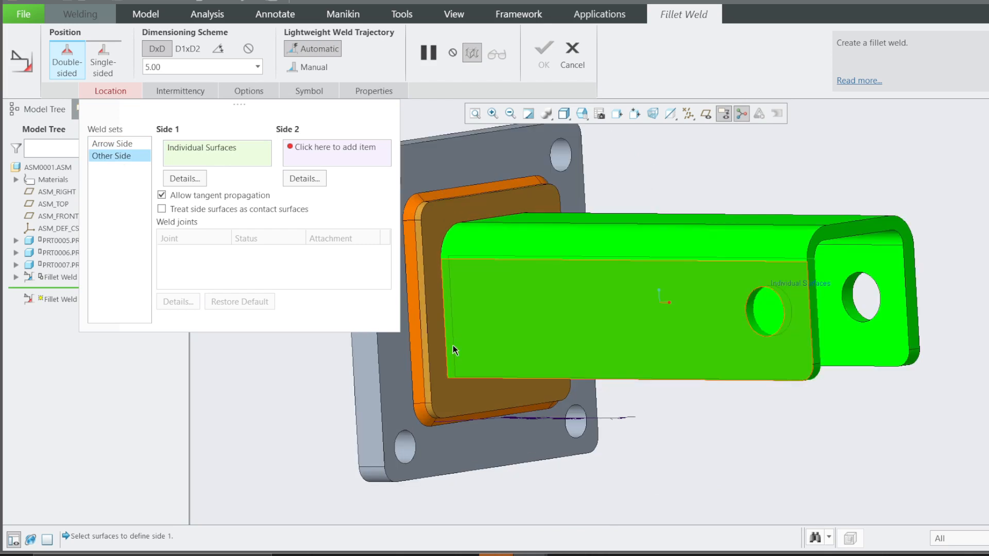
# - Define side 2 of both the Arrow Side and Other Side sets with the orange plate's front face and check the previewed joints
pyautogui.click(113, 145)
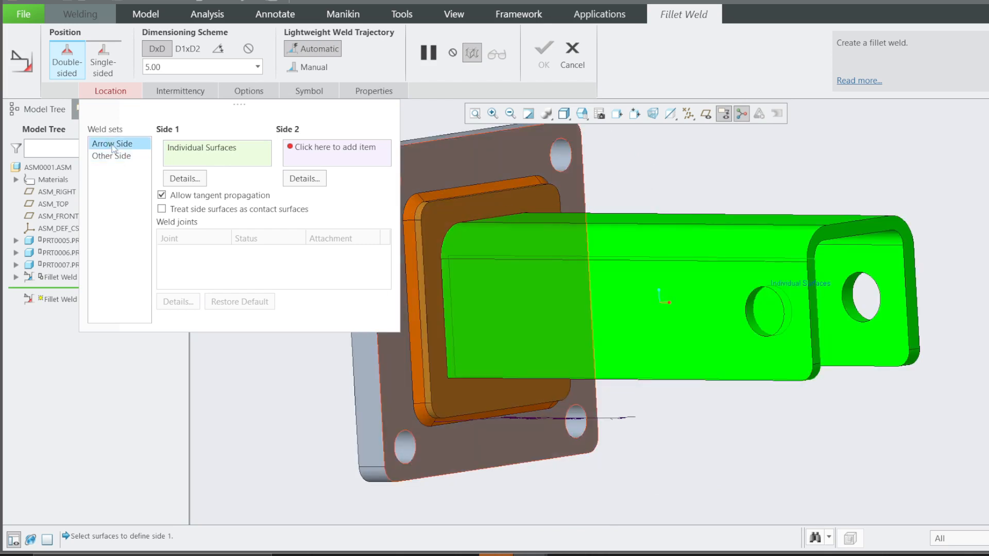
pyautogui.click(329, 156)
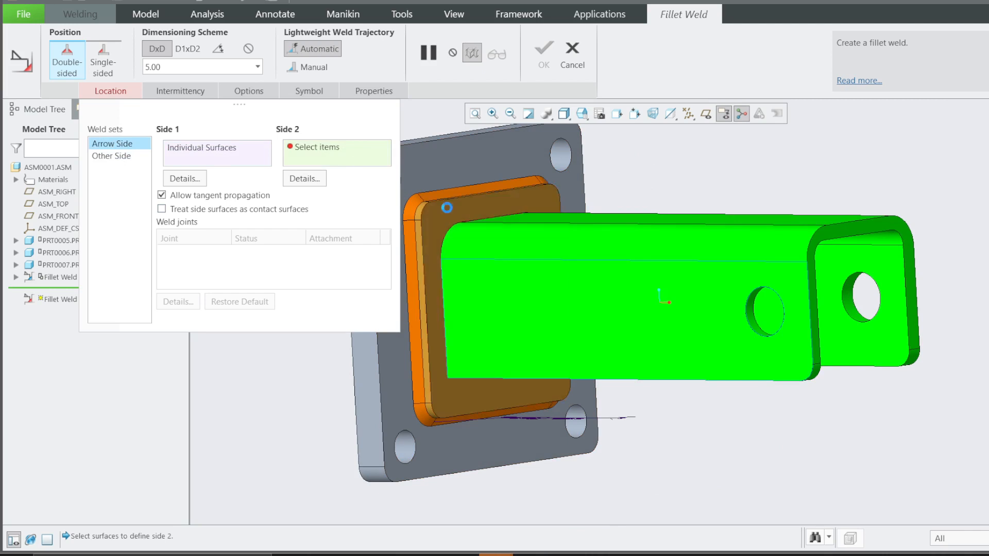
pyautogui.click(449, 204)
pyautogui.click(123, 156)
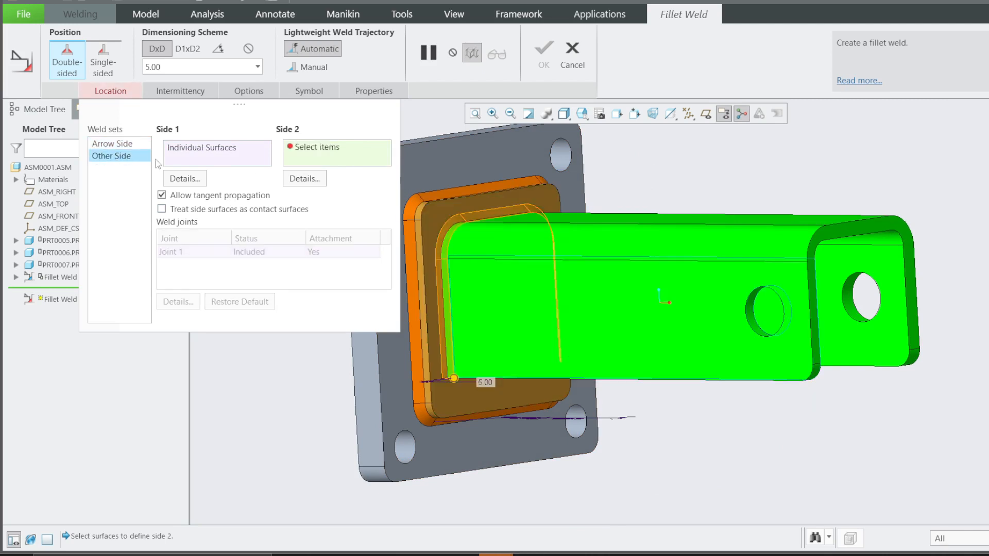
pyautogui.click(446, 253)
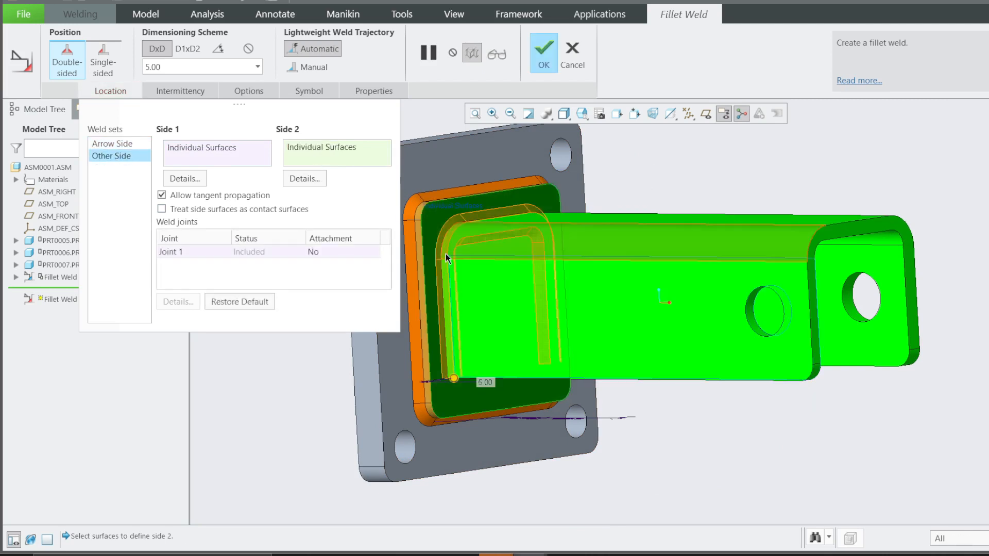
pyautogui.moveTo(467, 368); pyautogui.dragTo(442, 338, button='middle')
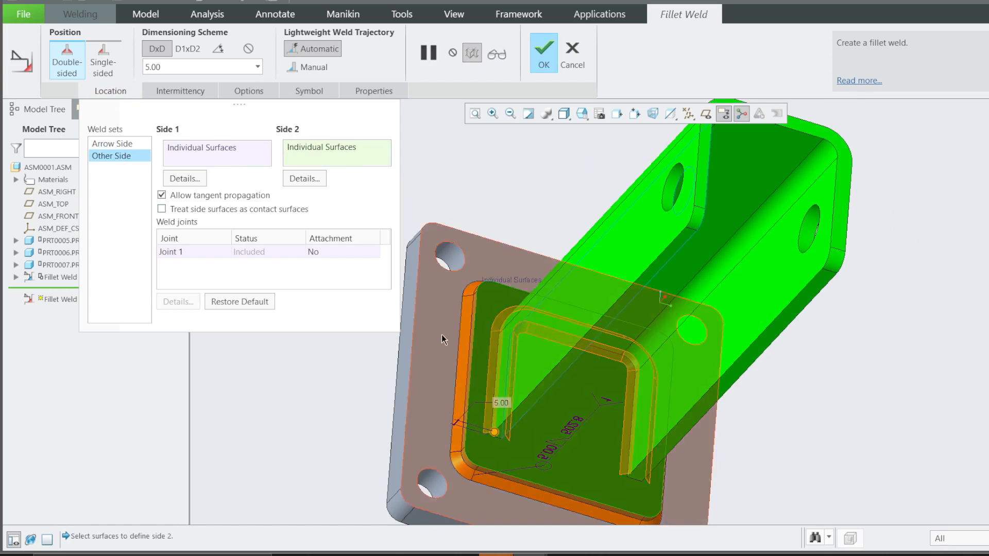
pyautogui.click(118, 144)
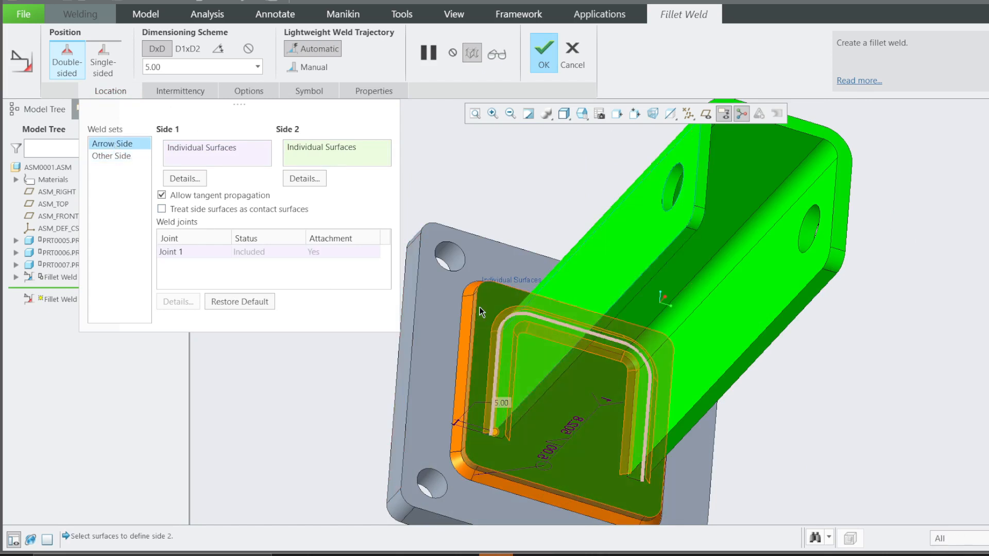
# - Compare the Arrow Side and Other Side weld sets and examine the previewed joints at the channel's end
pyautogui.click(109, 159)
pyautogui.click(108, 145)
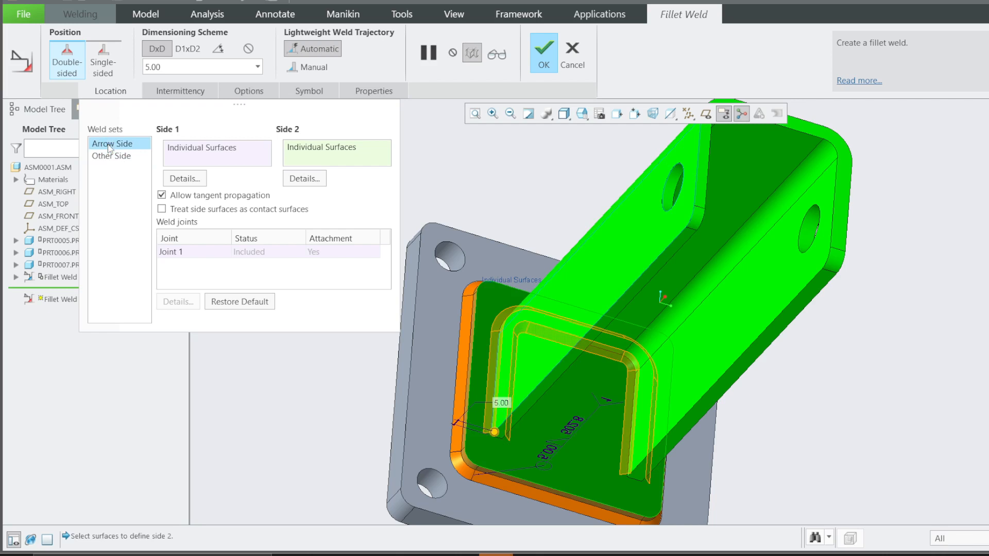
pyautogui.click(111, 156)
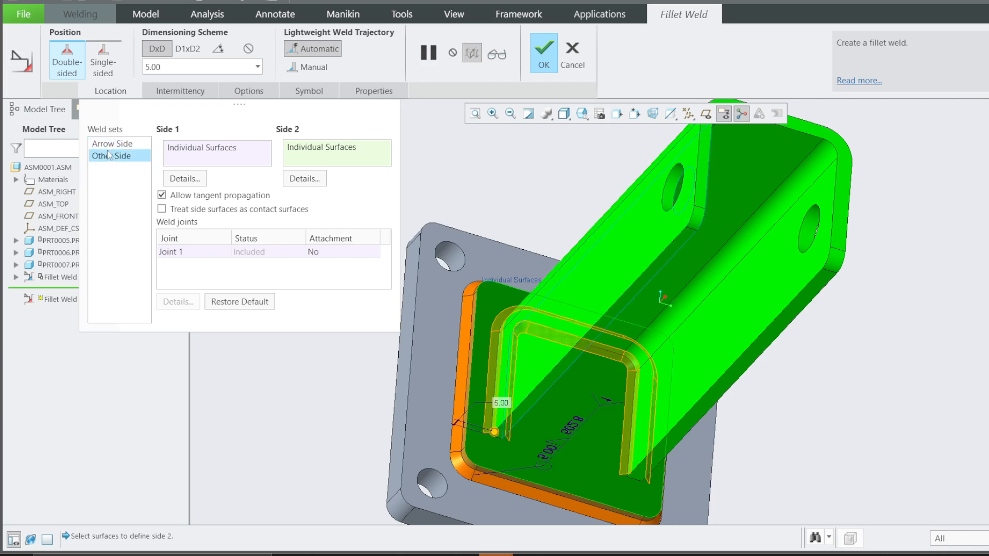
pyautogui.click(114, 145)
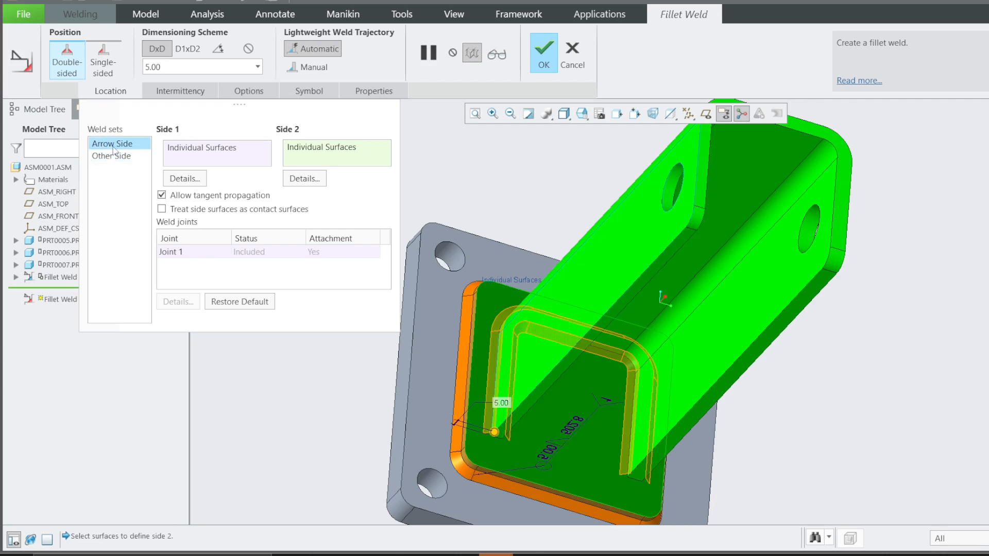
pyautogui.click(111, 156)
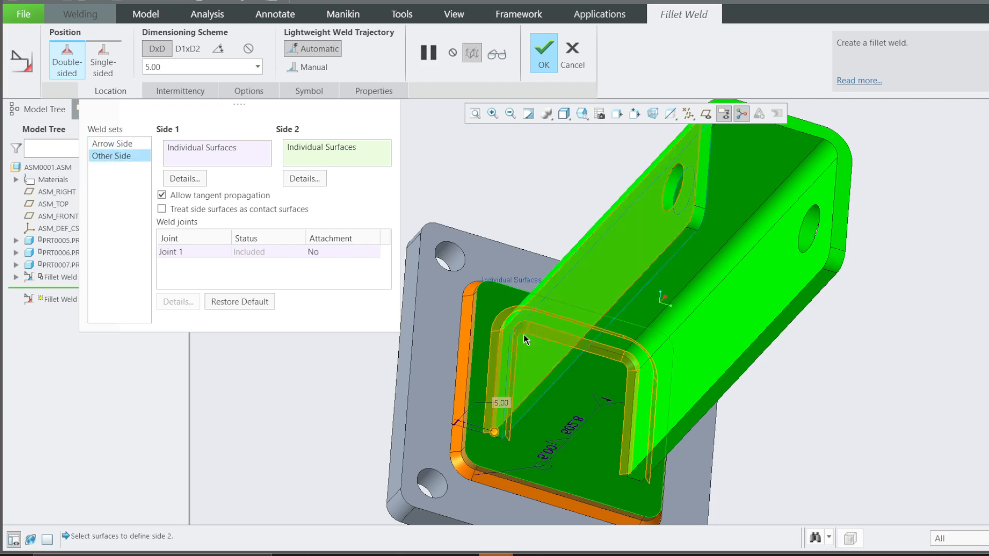
pyautogui.scroll(3, 490, 364)
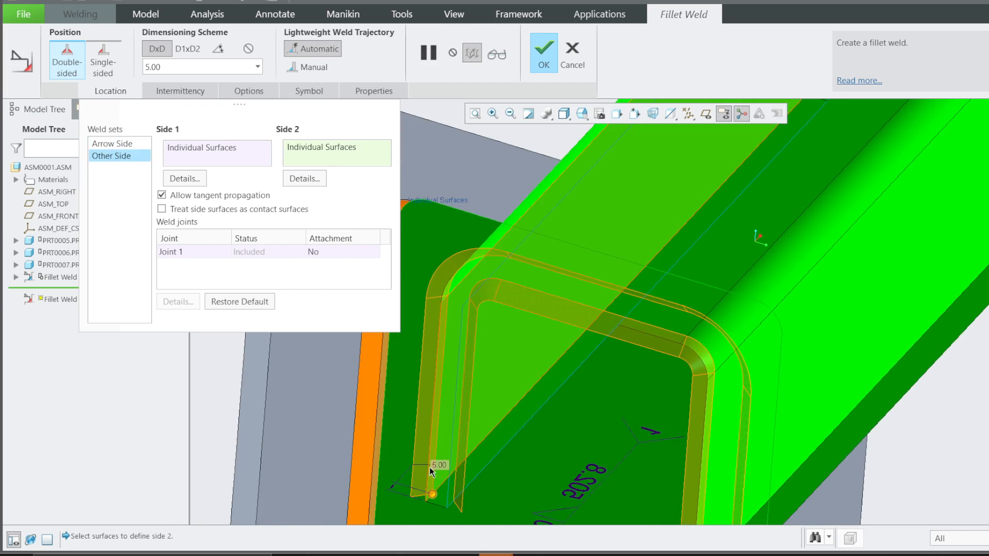
pyautogui.scroll(-5, 432, 470)
pyautogui.scroll(6, 386, 424)
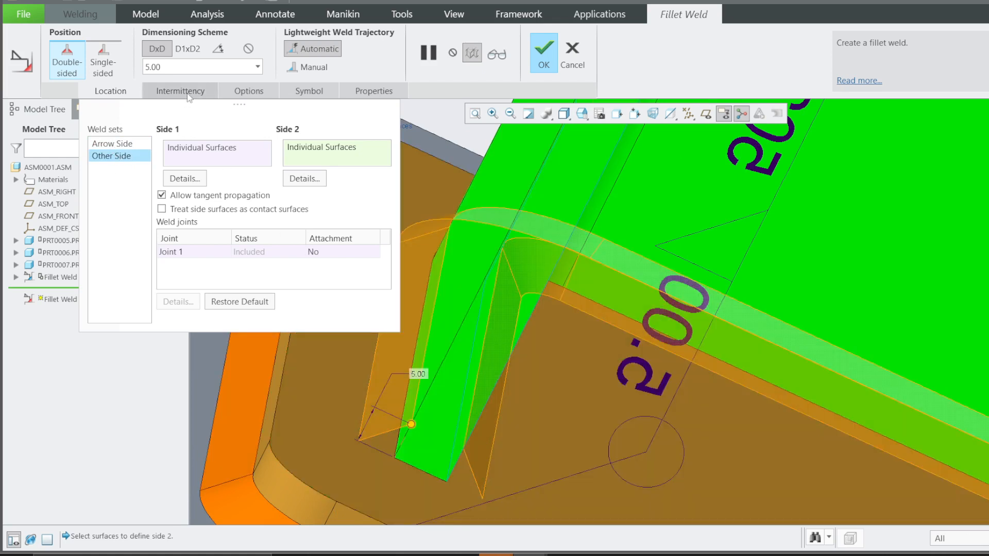
# - Set the second fillet weld's geometry type to Solid and complete the weld
pyautogui.click(249, 91)
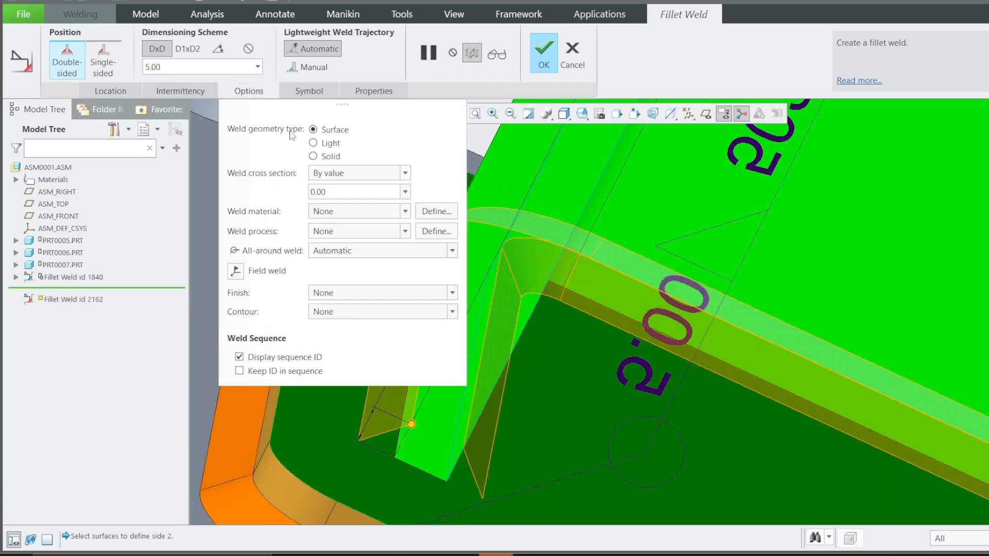
pyautogui.click(314, 157)
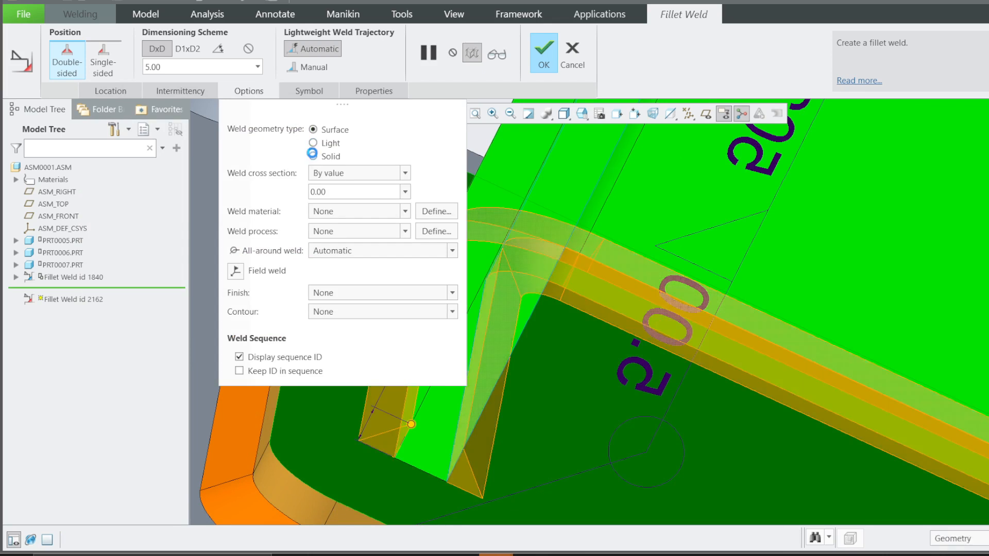
pyautogui.click(544, 62)
pyautogui.scroll(-5, 494, 326)
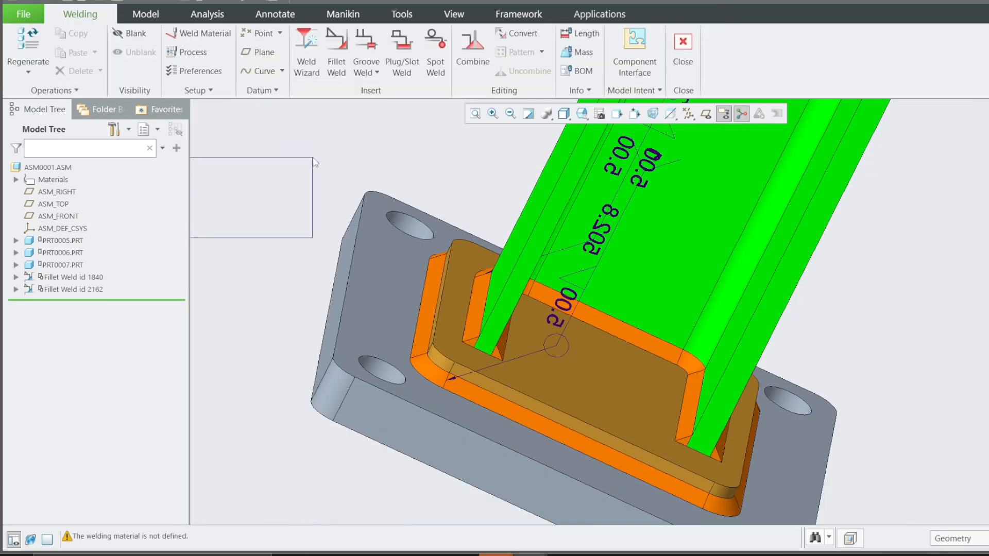
# - Turn off the annotation display to hide the weld symbols in the assembly
pyautogui.moveTo(482, 364); pyautogui.dragTo(433, 294, button='middle')
pyautogui.moveTo(493, 202)
pyautogui.mouseDown(button='middle')
pyautogui.moveTo(502, 278)
pyautogui.moveTo(655, 137)
pyautogui.mouseUp(button='middle')
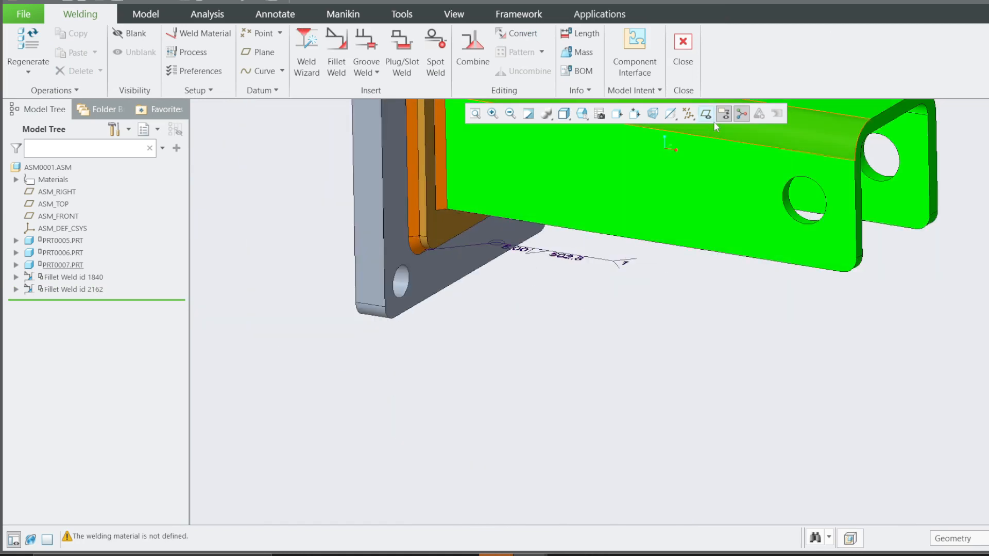
pyautogui.click(725, 114)
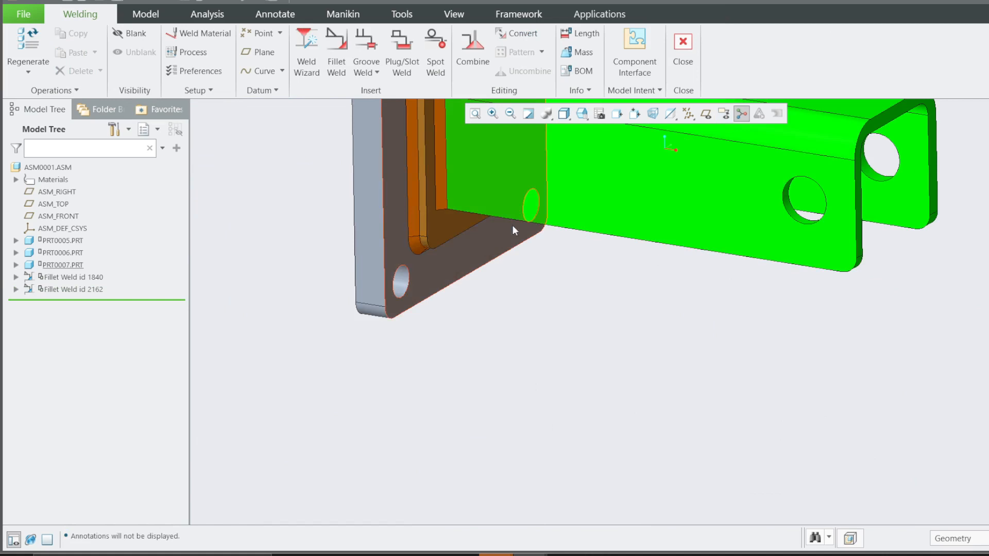
pyautogui.click(725, 114)
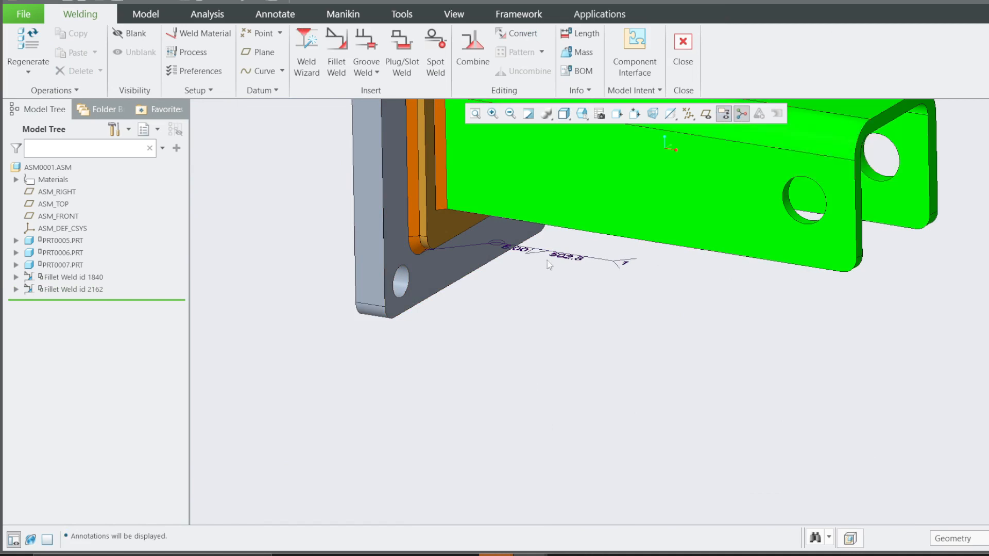
pyautogui.click(724, 113)
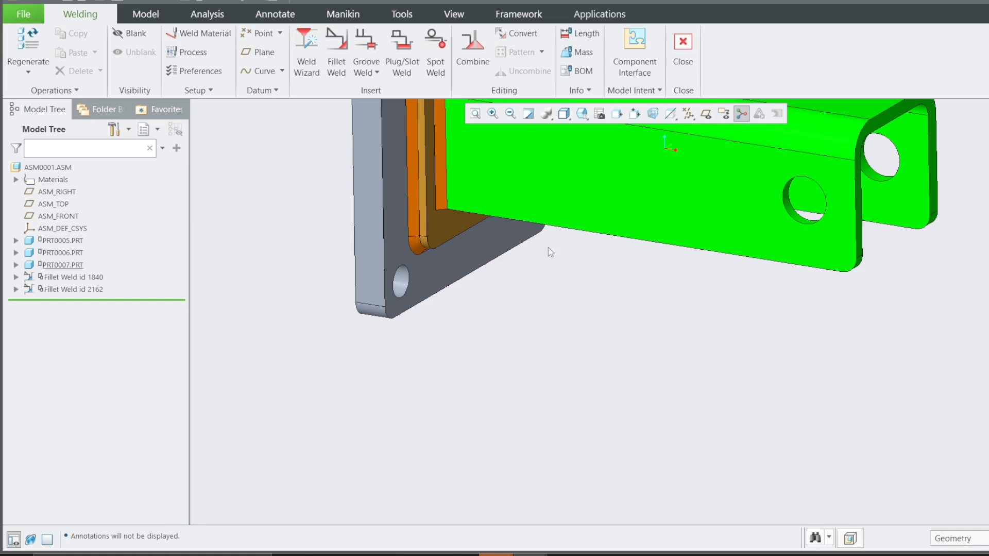
# - Inspect the channel weld up close, preview a planar section from the channel's side face, and discard the section
pyautogui.scroll(-5, 547, 250)
pyautogui.scroll(8, 442, 210)
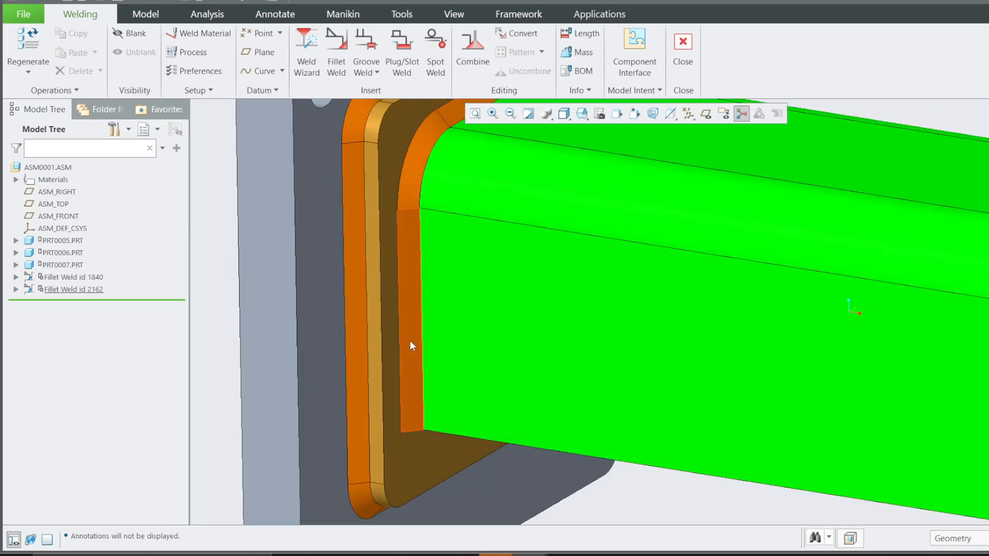
pyautogui.moveTo(411, 347); pyautogui.dragTo(479, 342, button='middle')
pyautogui.scroll(1, 487, 309)
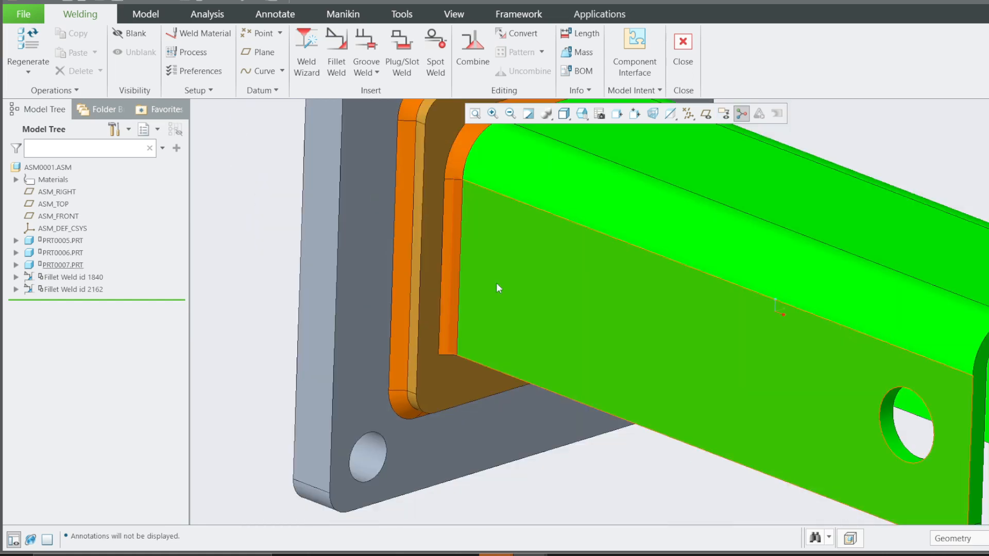
pyautogui.click(499, 288)
pyautogui.click(603, 250)
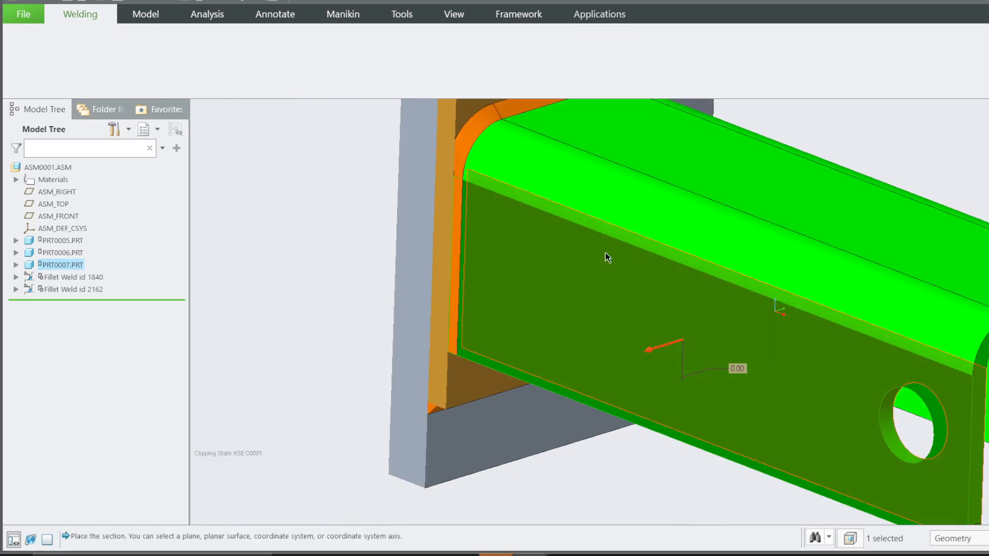
pyautogui.moveTo(535, 367); pyautogui.dragTo(562, 305, button='middle')
pyautogui.click(693, 54)
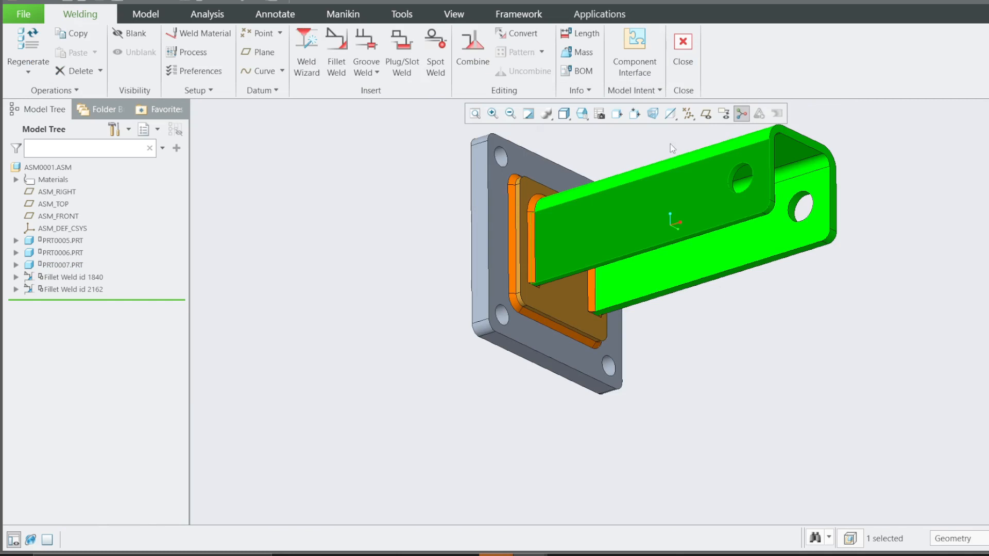
# - Close the welding environment and return to the assembly modeling environment
pyautogui.click(682, 62)
pyautogui.moveTo(563, 233); pyautogui.dragTo(585, 289, button='middle')
pyautogui.scroll(2, 500, 317)
pyautogui.scroll(-4, 667, 224)
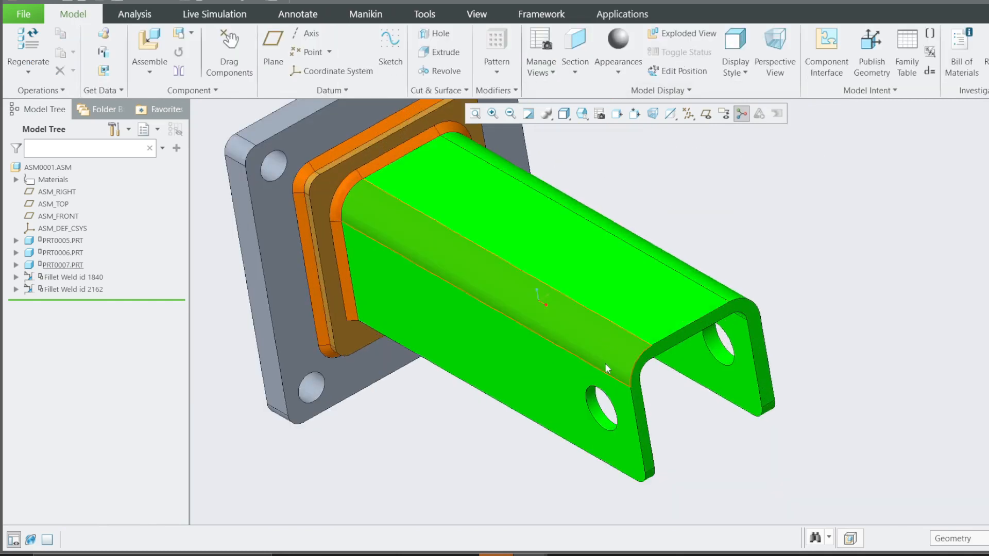
pyautogui.moveTo(396, 355)
pyautogui.mouseDown(button='middle')
pyautogui.moveTo(420, 308)
pyautogui.moveTo(432, 316)
pyautogui.mouseUp(button='middle')
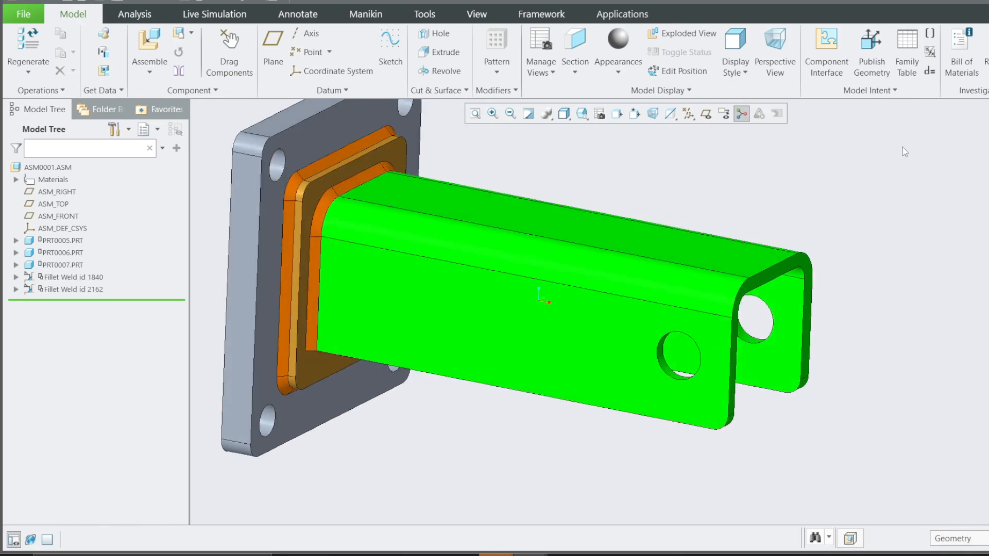
# - Inspect the base plate, the middle plate and the fillet weld on the channel's upper face
pyautogui.scroll(-2, 305, 155)
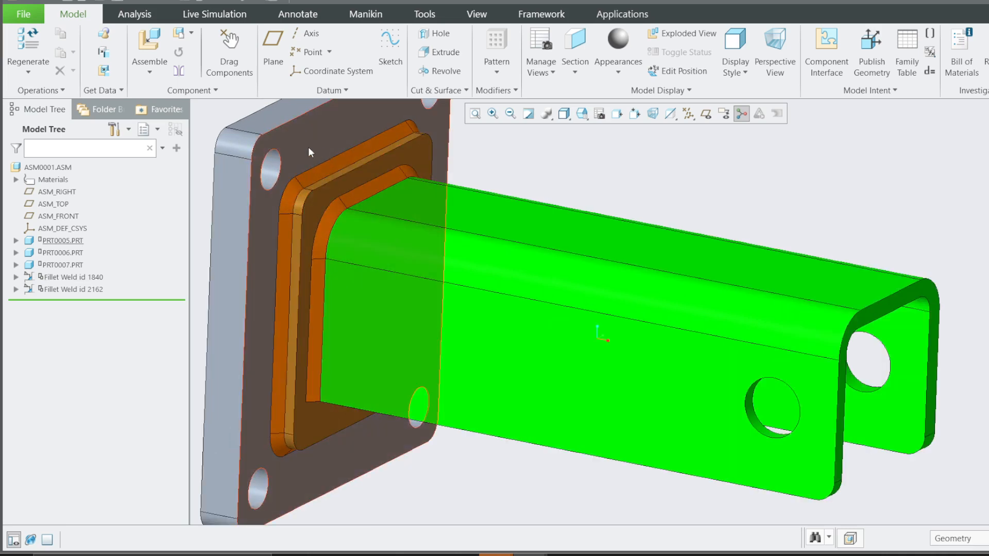
pyautogui.click(302, 147)
pyautogui.scroll(-3, 302, 147)
pyautogui.click(342, 214)
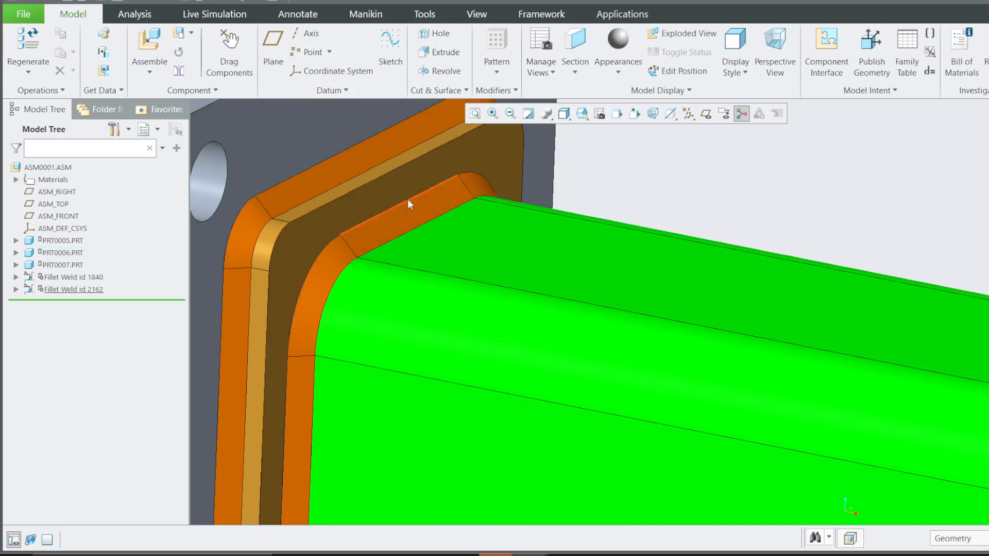
pyautogui.click(428, 206)
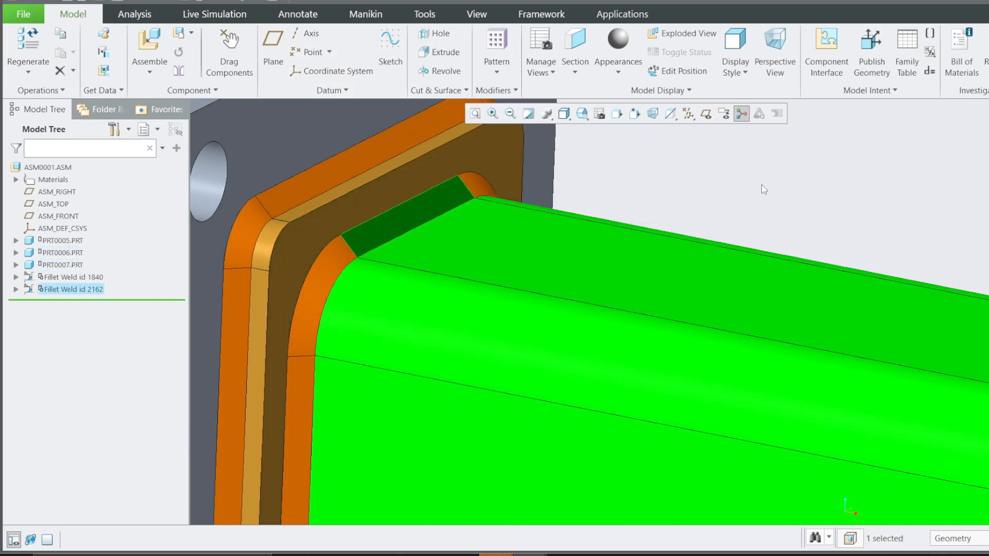
pyautogui.click(752, 187)
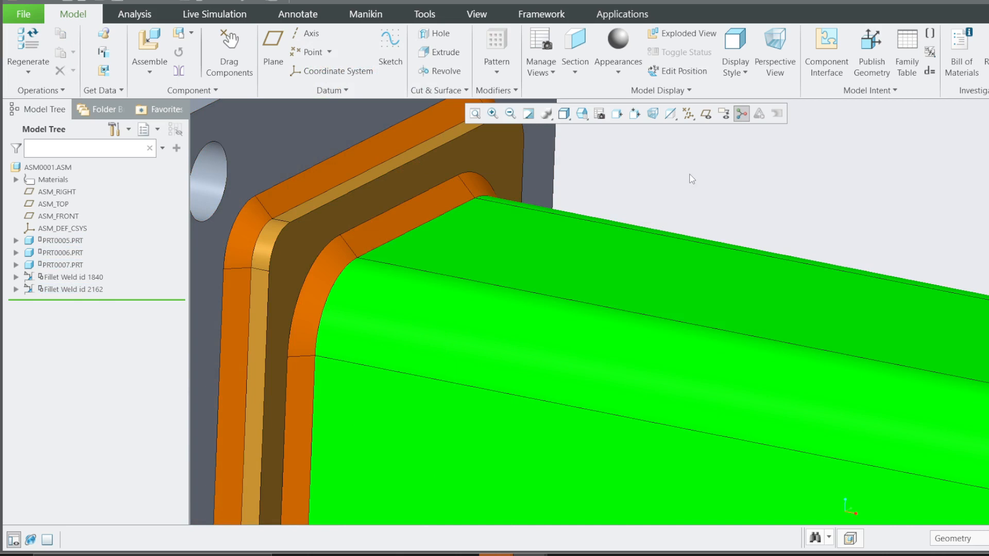
pyautogui.scroll(-5, 692, 179)
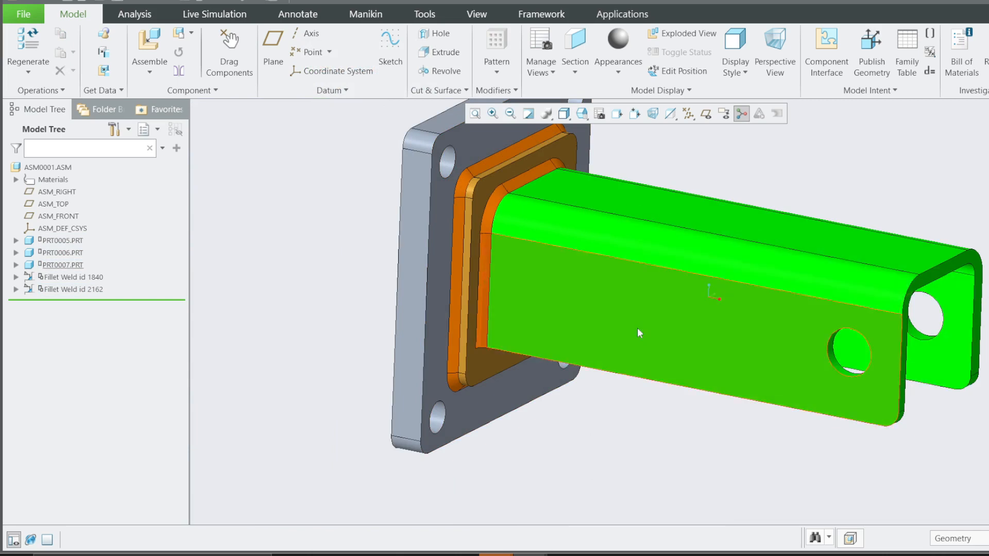
pyautogui.moveTo(650, 358); pyautogui.dragTo(644, 349, button='middle')
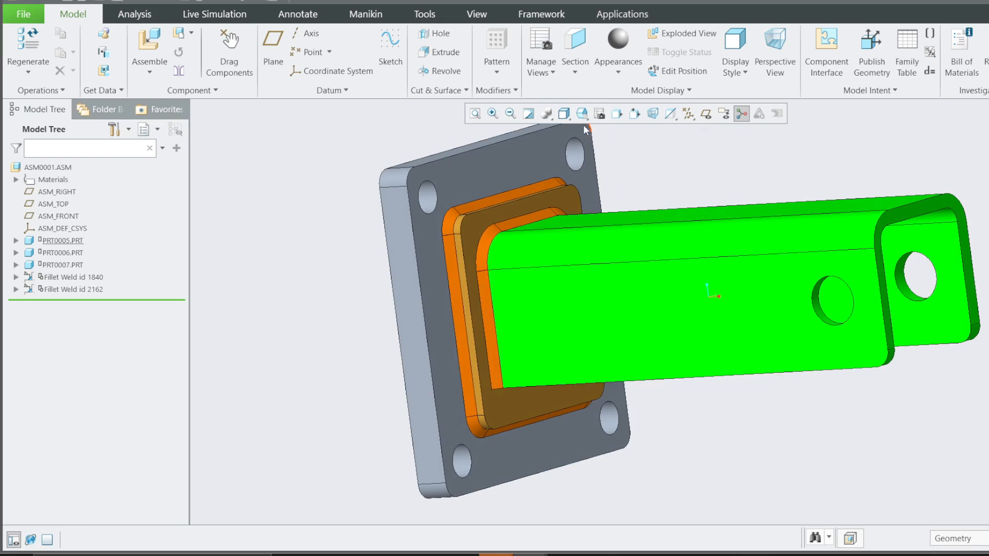
# - View the channel's side face head-on to examine the end hole and return to a three-dimensional view
pyautogui.click(681, 294)
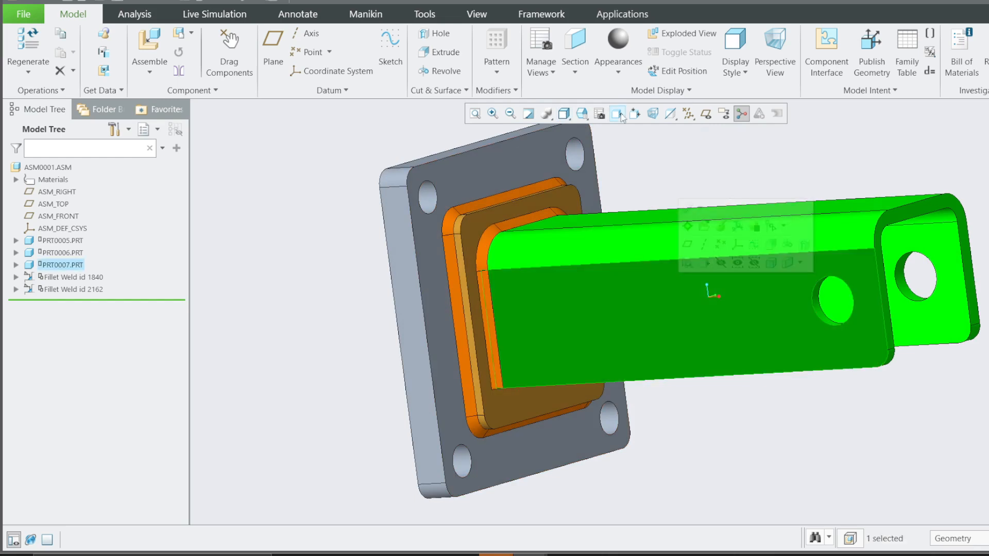
pyautogui.click(617, 114)
pyautogui.scroll(1, 654, 320)
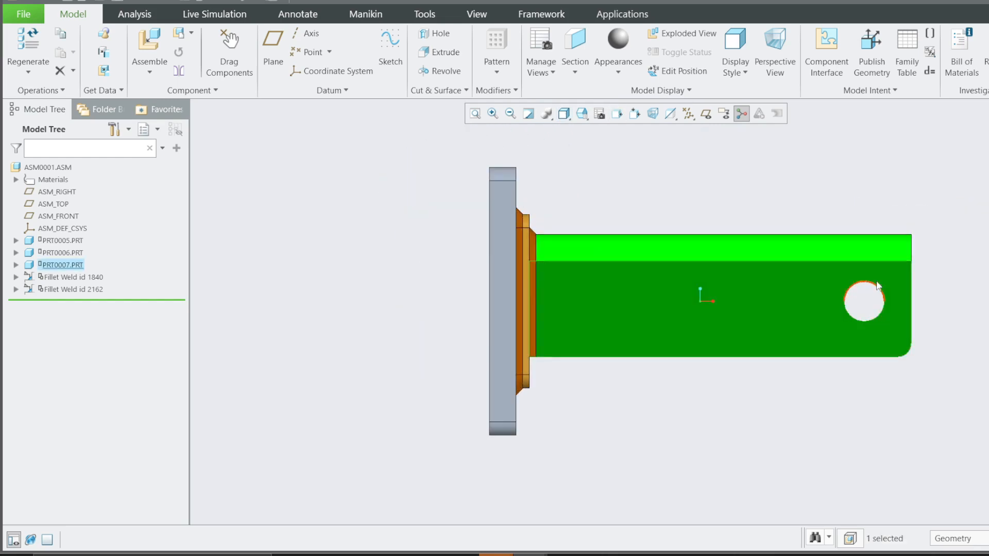
pyautogui.scroll(-2, 886, 307)
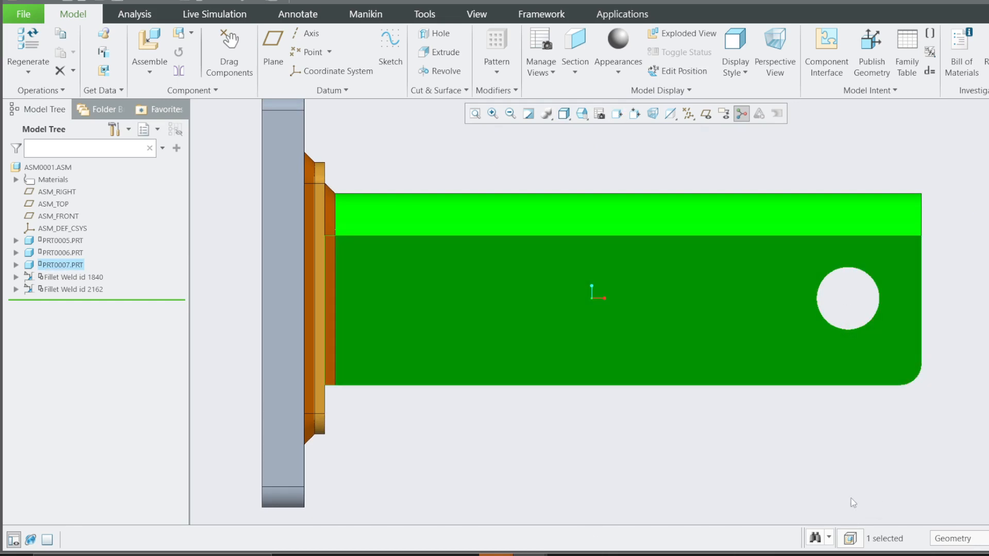
pyautogui.hotkey('ctrl', 'd')
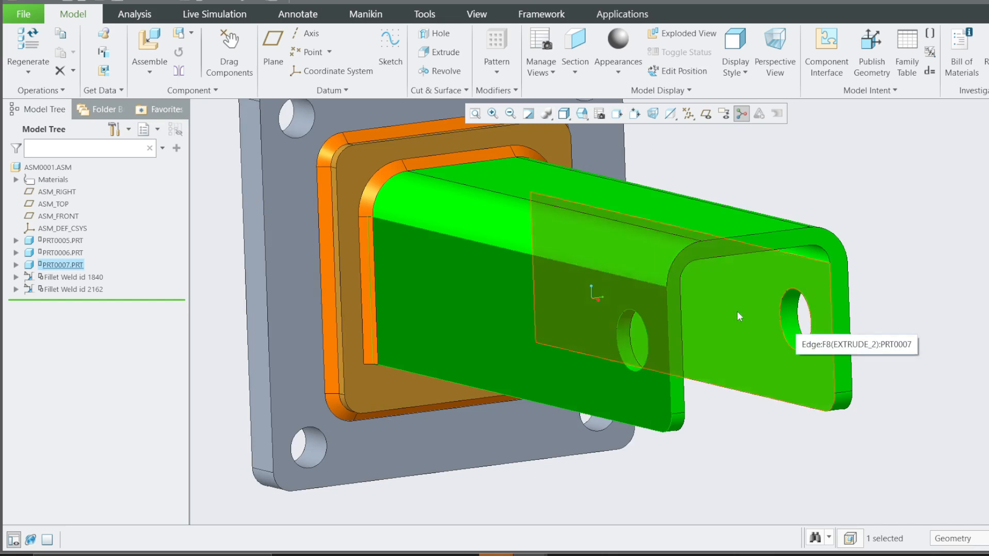
pyautogui.scroll(2, 639, 273)
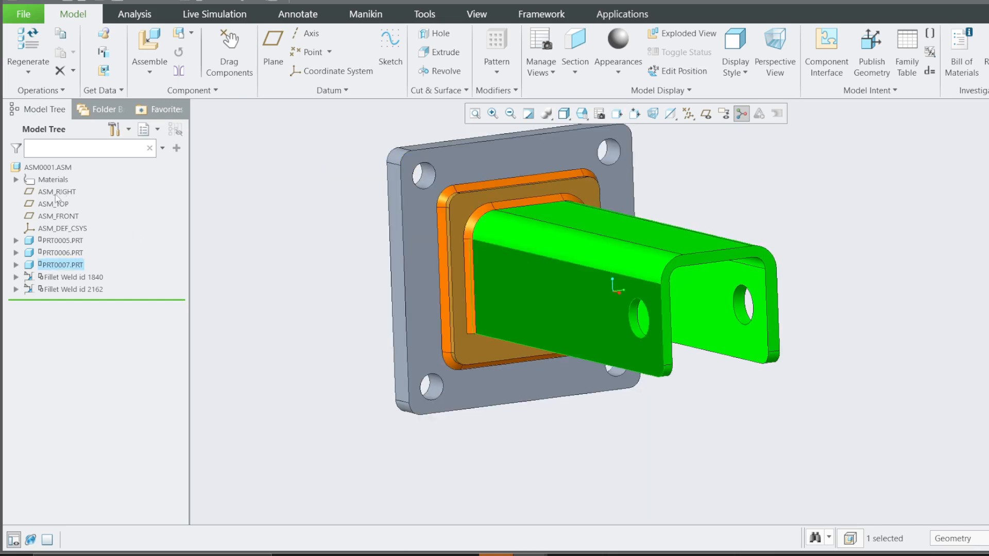
# - Check the assembly's default datum planes and create a datum plane midway between the channel's two outer side faces
pyautogui.click(58, 217)
pyautogui.click(53, 204)
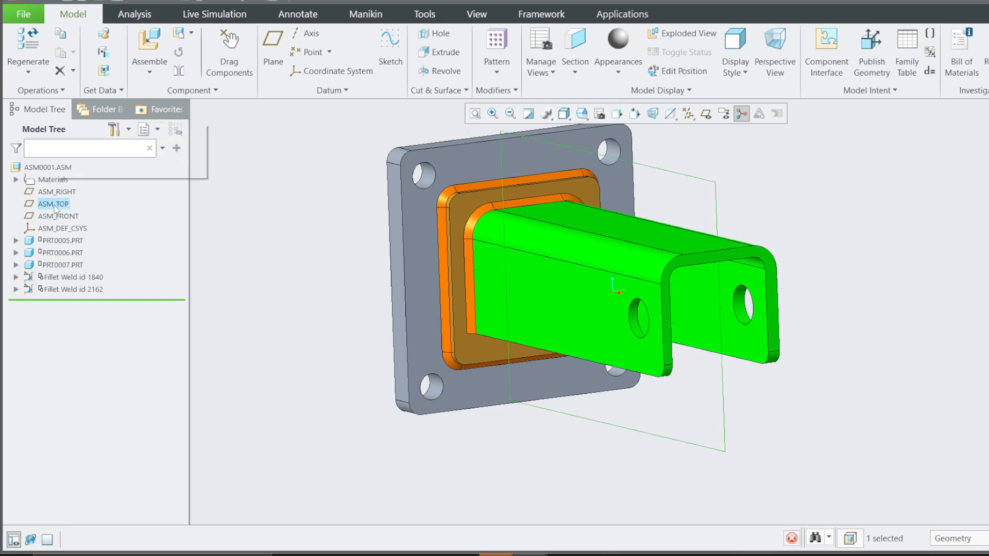
pyautogui.click(54, 191)
pyautogui.click(298, 292)
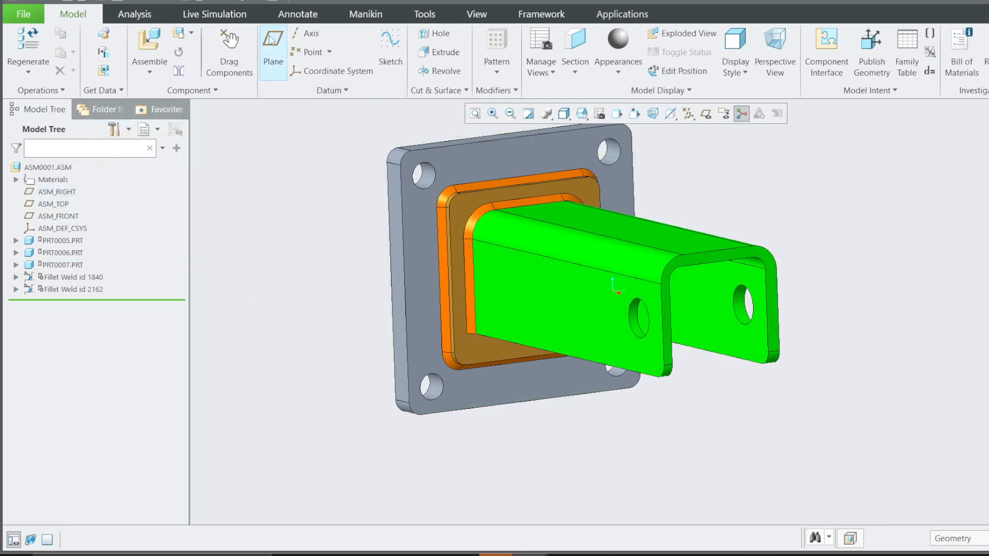
pyautogui.click(271, 40)
pyautogui.moveTo(941, 116); pyautogui.dragTo(279, 117)
pyautogui.click(609, 321)
pyautogui.moveTo(607, 324); pyautogui.dragTo(541, 324, button='middle')
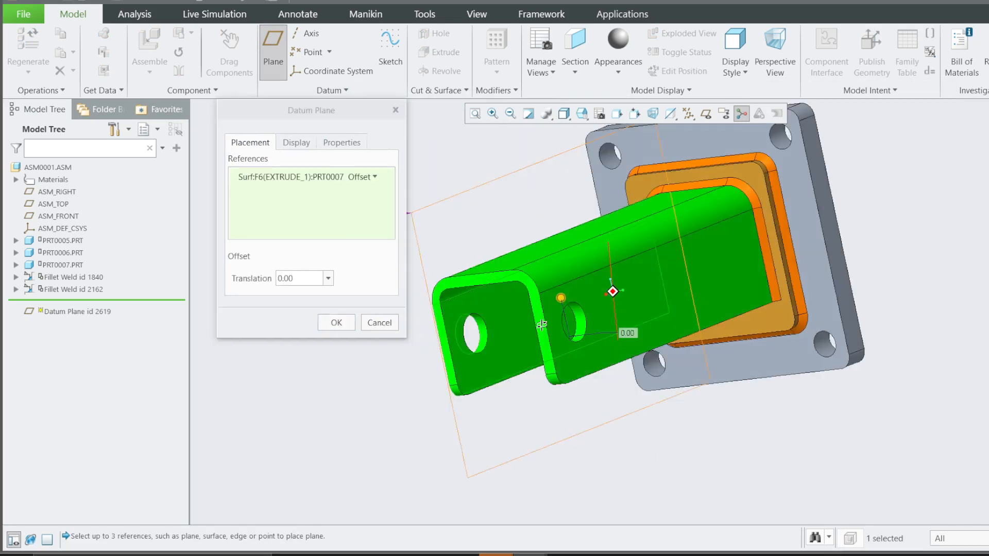
pyautogui.keyDown('ctrl'); pyautogui.click(658, 290); pyautogui.keyUp('ctrl')
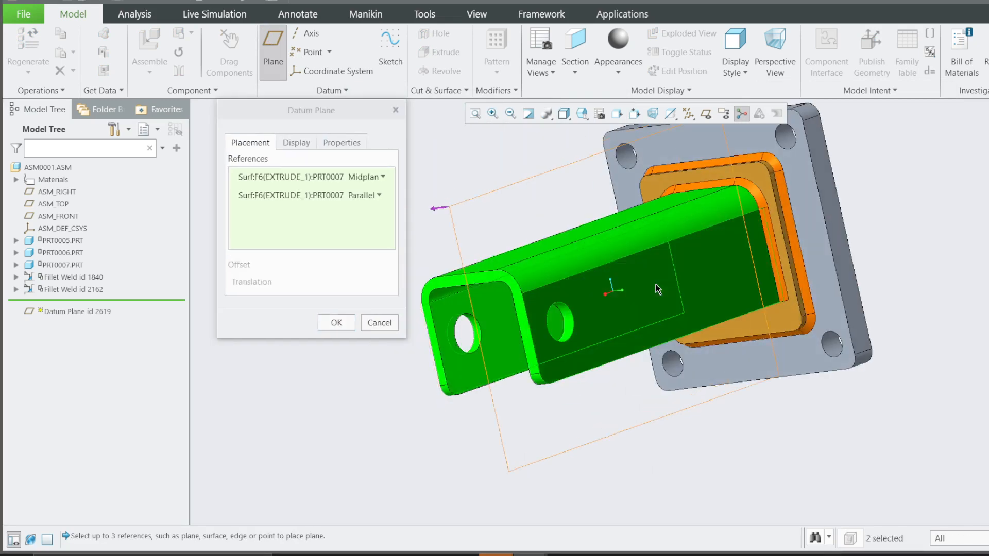
pyautogui.click(336, 323)
pyautogui.moveTo(522, 390); pyautogui.dragTo(566, 382, button='middle')
pyautogui.scroll(3, 676, 301)
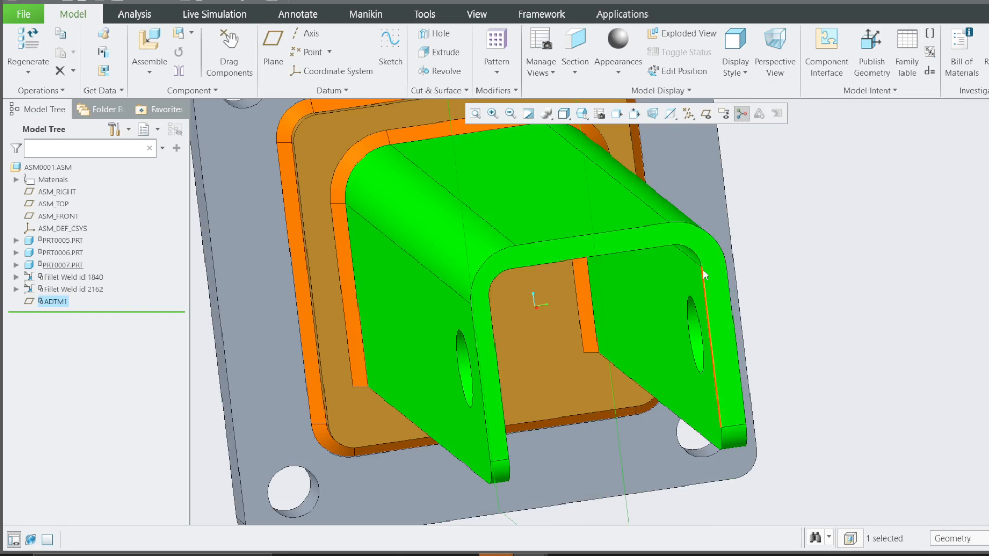
# - View the channel's end face head-on and turn on the display of datum planes
pyautogui.click(713, 258)
pyautogui.click(617, 114)
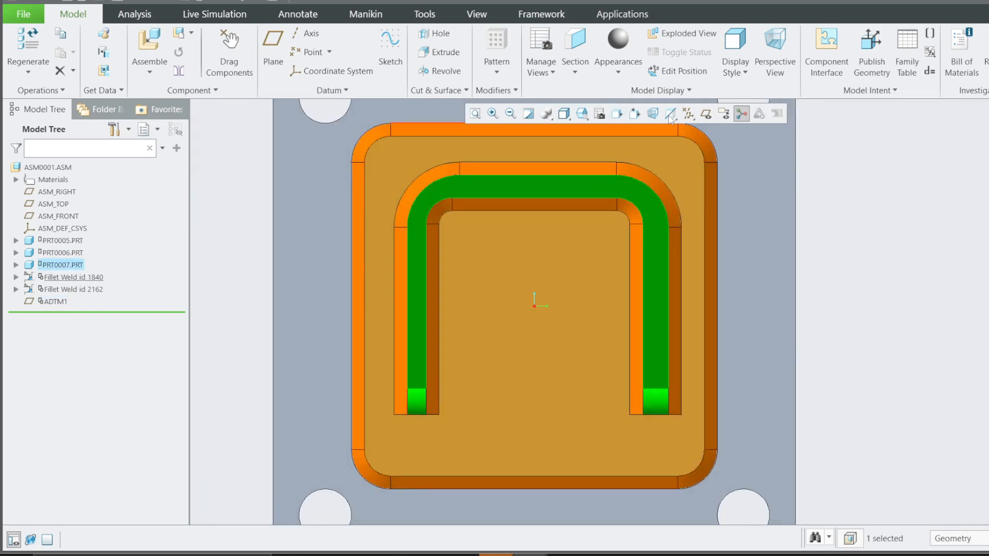
pyautogui.scroll(-3, 603, 235)
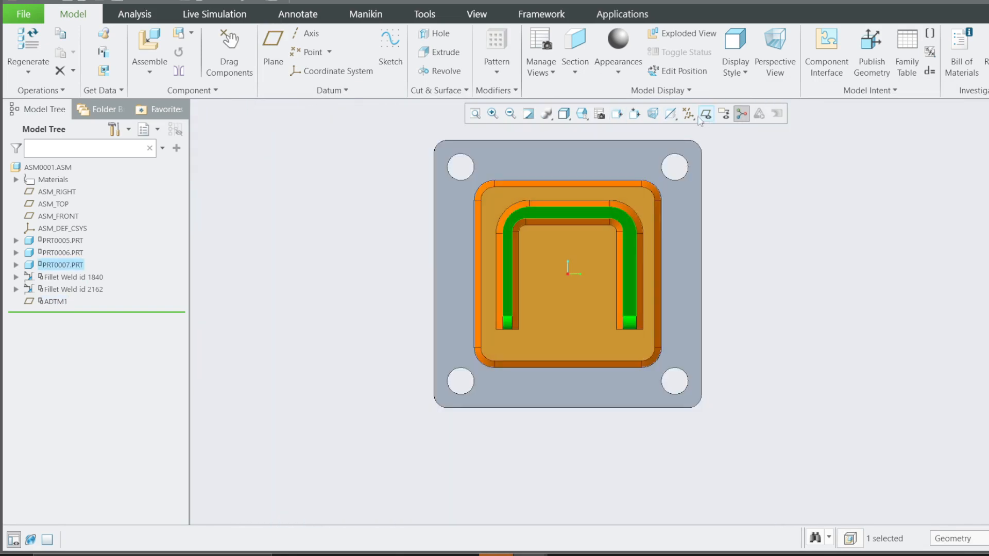
pyautogui.click(689, 114)
pyautogui.click(690, 189)
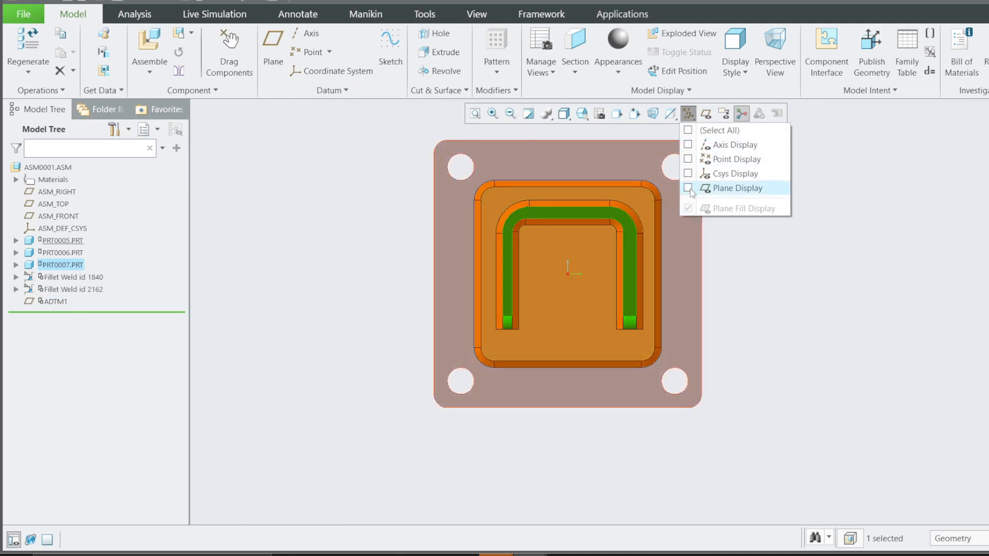
pyautogui.click(688, 188)
pyautogui.click(324, 305)
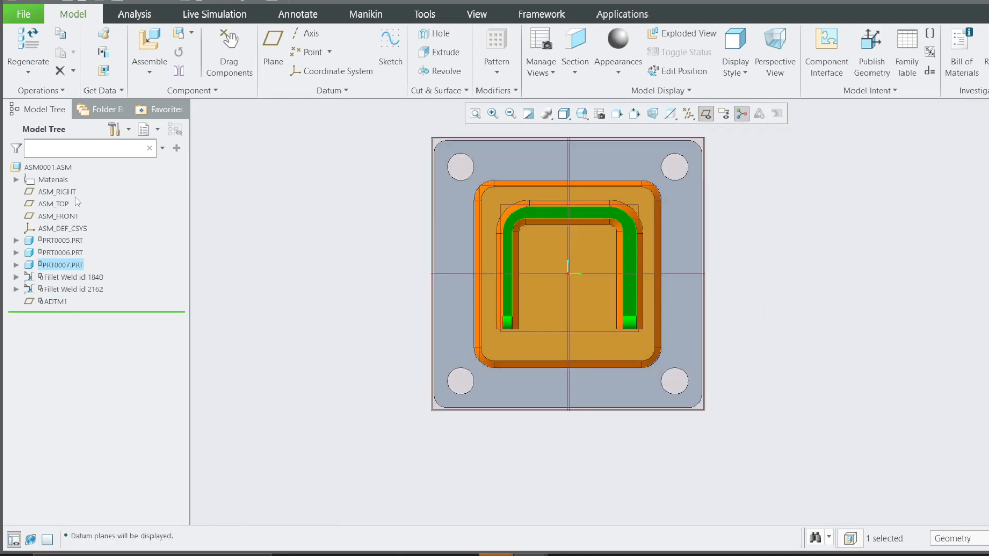
# - Hide the default assembly datum planes ASM_RIGHT, ASM_TOP and ASM_FRONT
pyautogui.click(64, 192)
pyautogui.click(105, 157)
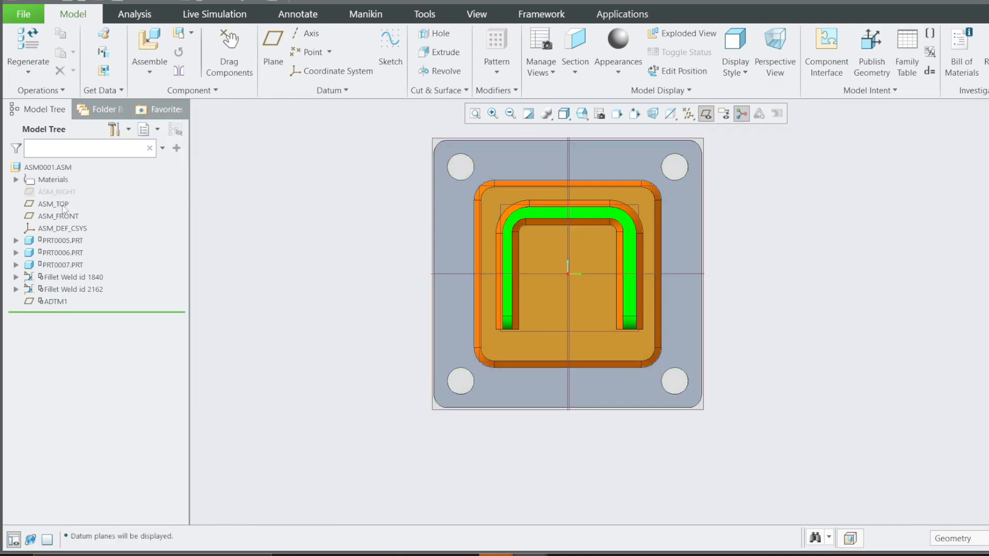
pyautogui.rightClick(63, 206)
pyautogui.click(105, 184)
pyautogui.rightClick(61, 216)
pyautogui.click(105, 193)
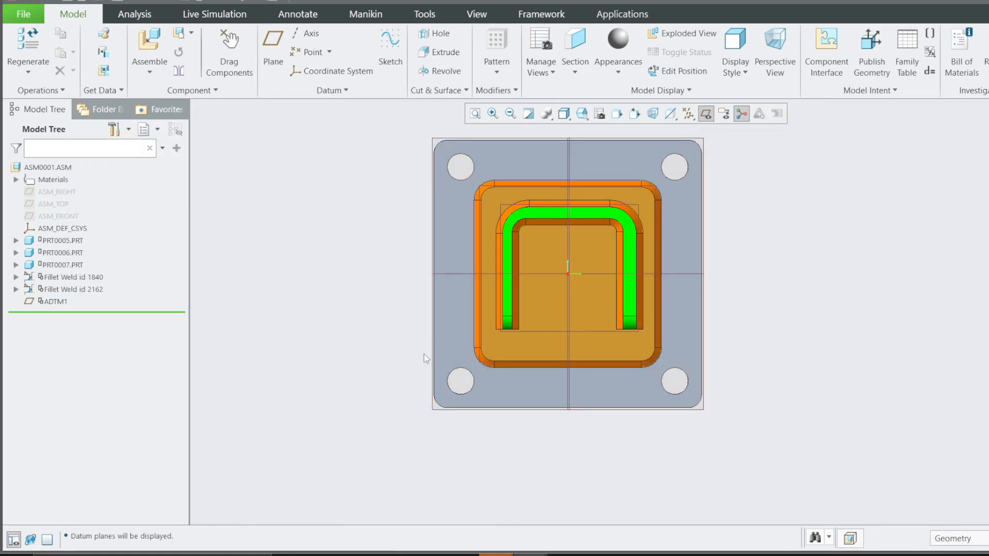
# - Rename the datum plane running midway through the channel as MIDDLEPLANE
pyautogui.moveTo(521, 378); pyautogui.dragTo(587, 249, button='middle')
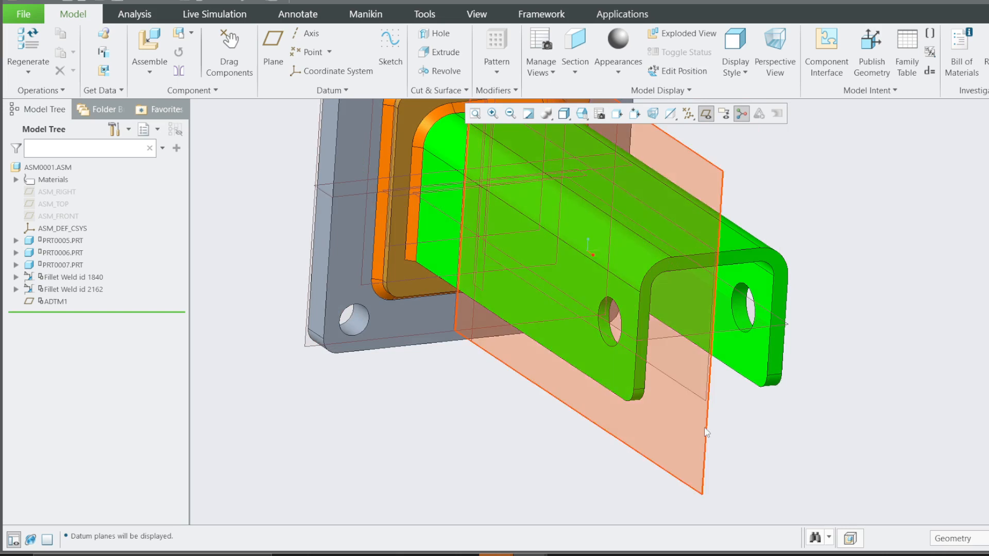
pyautogui.click(707, 433)
pyautogui.rightClick(55, 305)
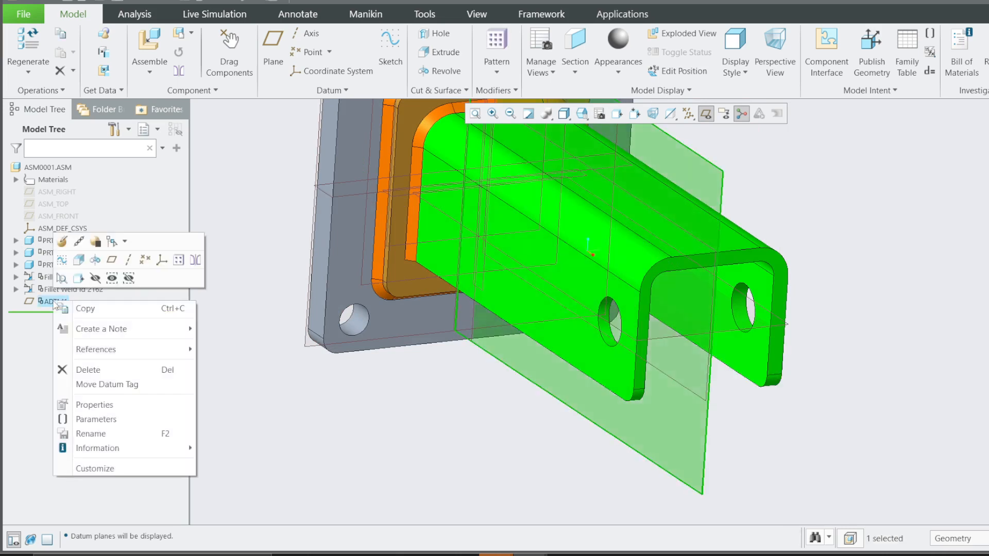
pyautogui.click(98, 437)
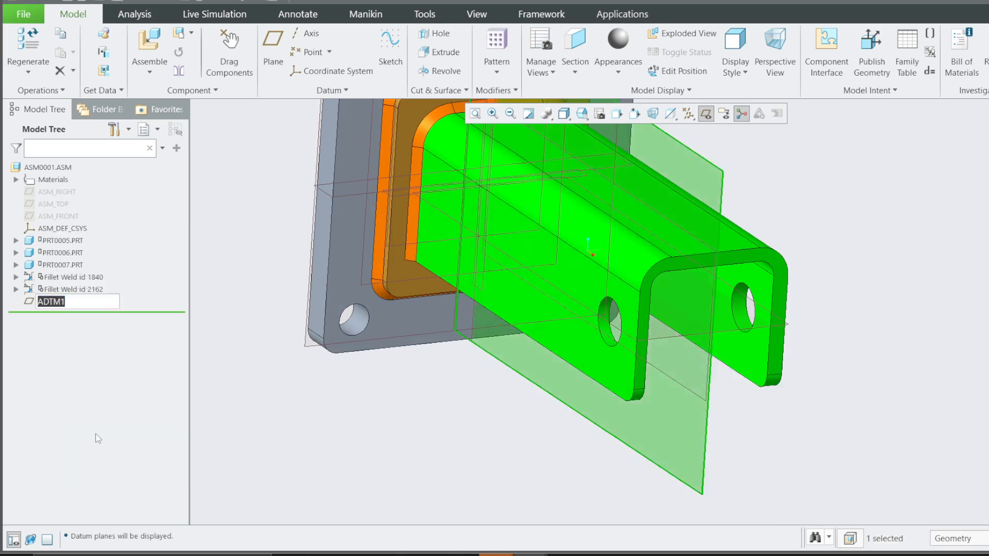
pyautogui.write('MIDDLEPlane')
pyautogui.press('Return')
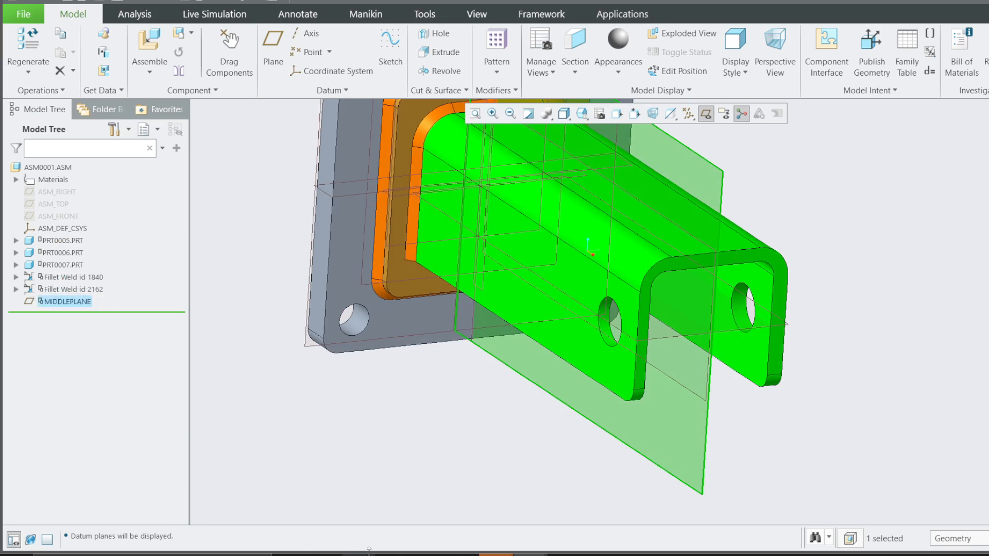
# - Switch the keyboard layout to Swedish and insert an underscore so the mid-channel datum plane is named MIDDLE_PLANE
pyautogui.click(968, 555)
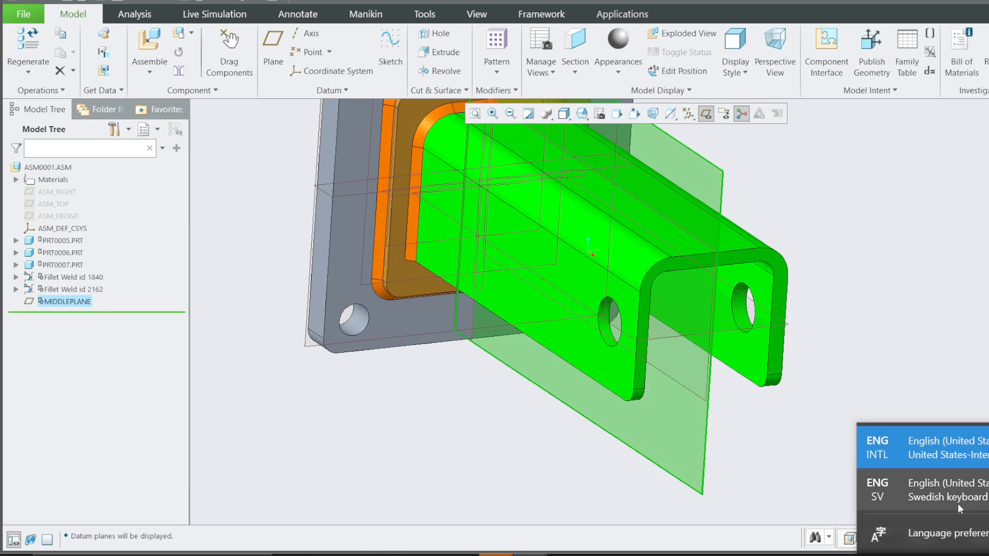
pyautogui.click(959, 508)
pyautogui.rightClick(81, 308)
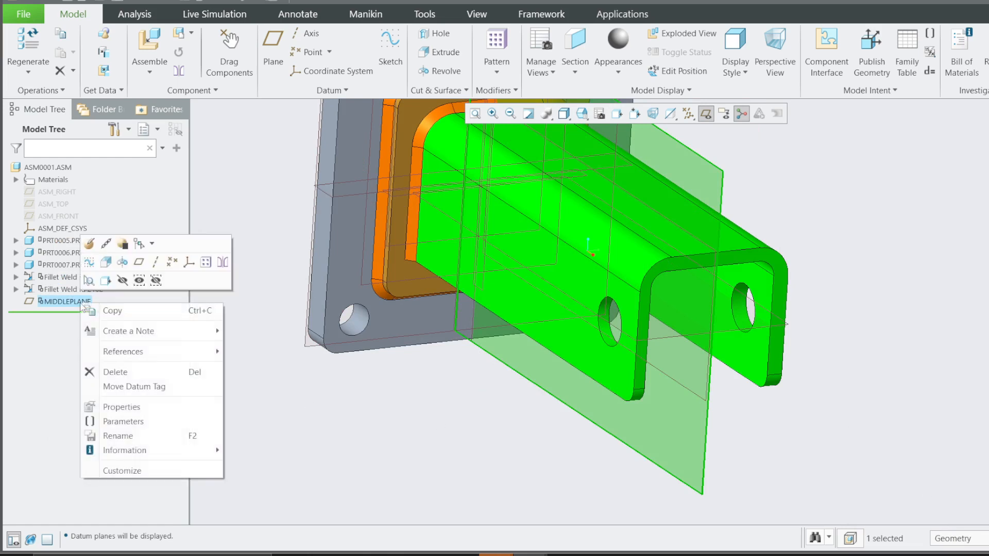
pyautogui.click(116, 435)
pyautogui.click(67, 302)
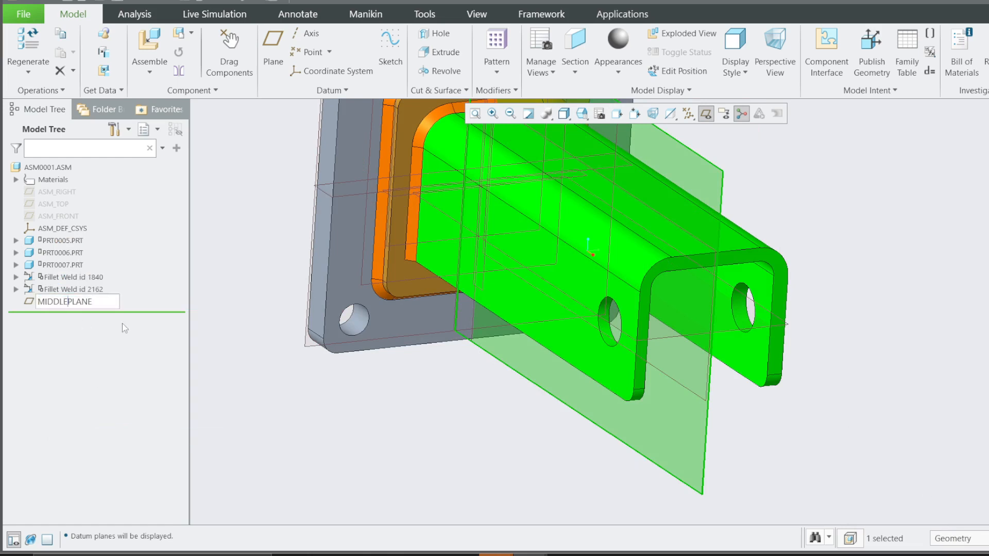
pyautogui.write('_')
pyautogui.click(323, 416)
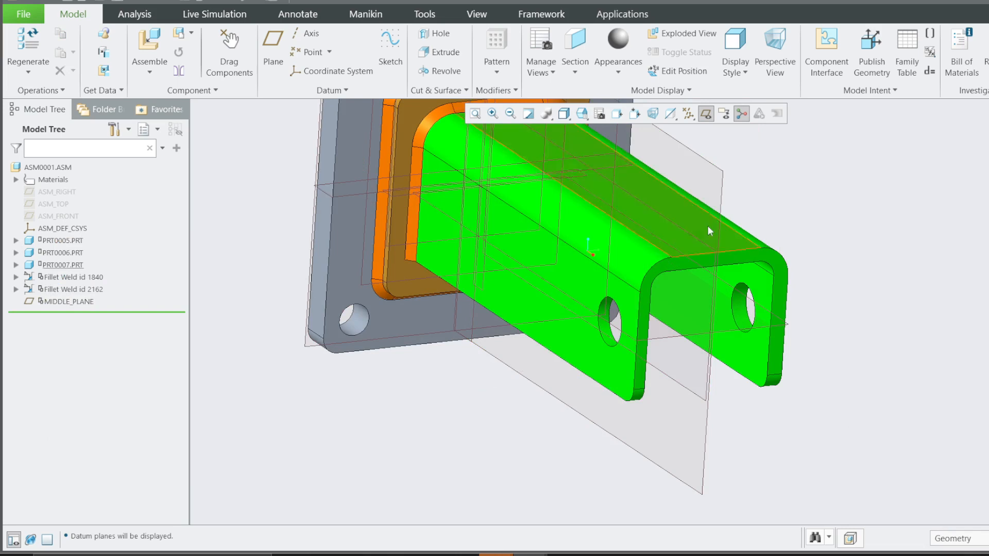
# - View the channel's end face head-on and orient the model normal to MIDDLE_PLANE
pyautogui.scroll(2, 716, 266)
pyautogui.click(618, 147)
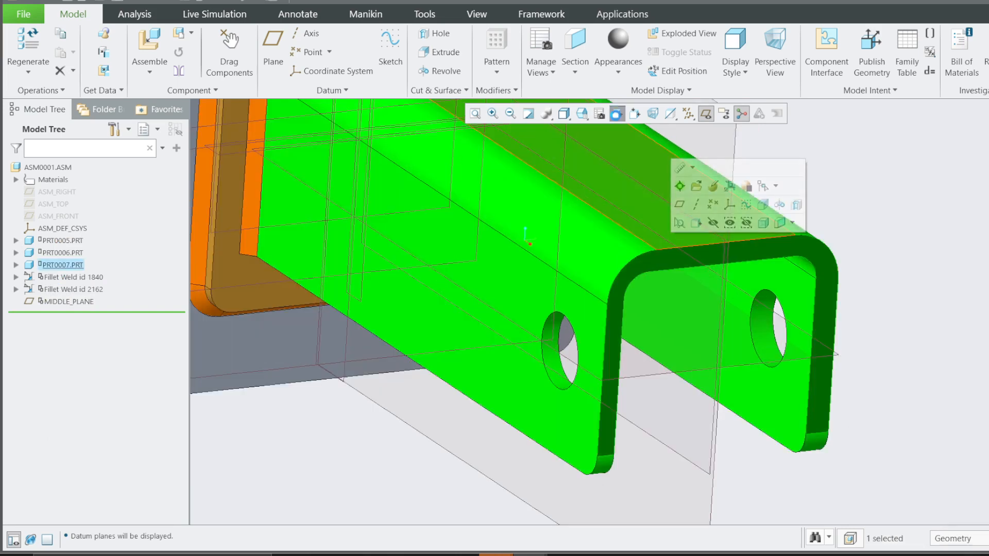
pyautogui.click(616, 114)
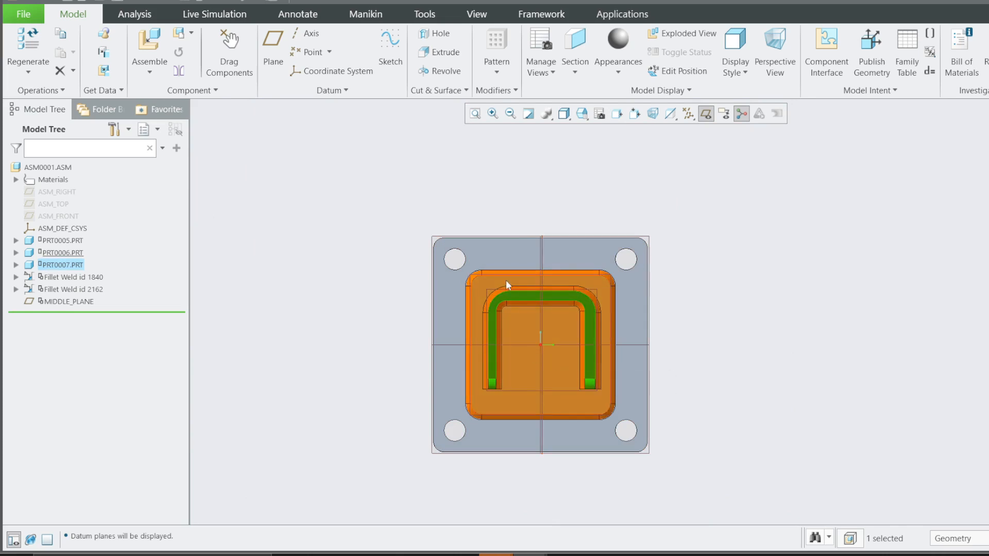
pyautogui.moveTo(581, 359); pyautogui.dragTo(598, 367, button='middle')
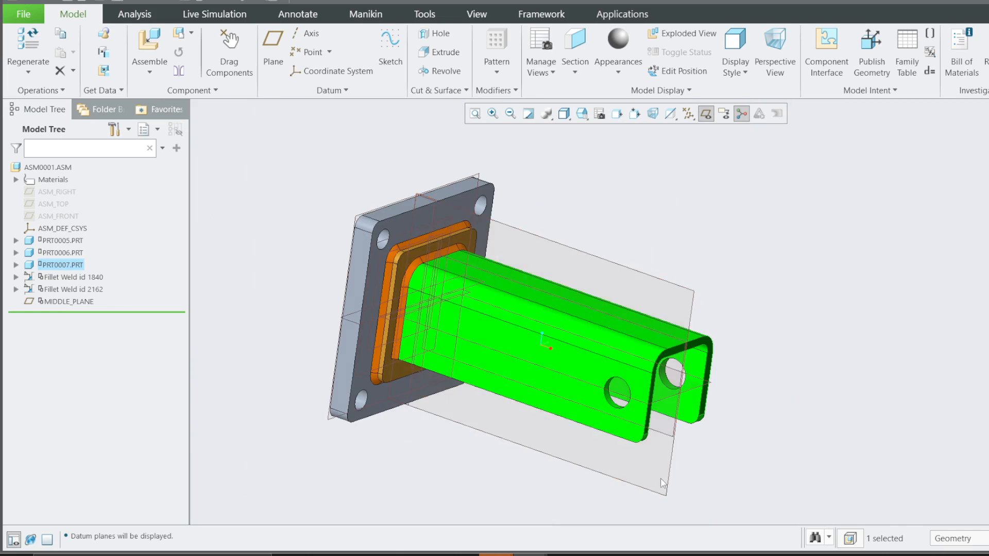
pyautogui.click(671, 476)
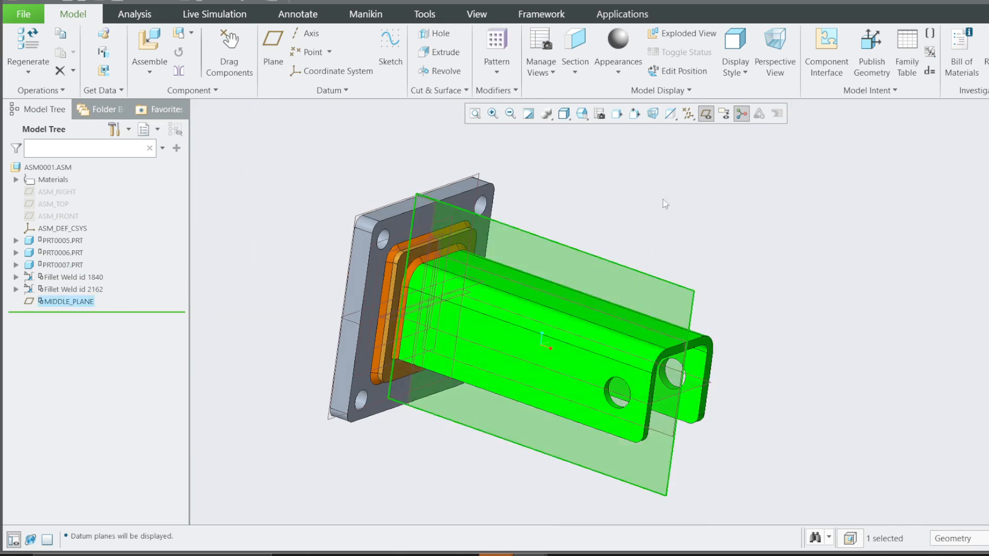
pyautogui.click(617, 114)
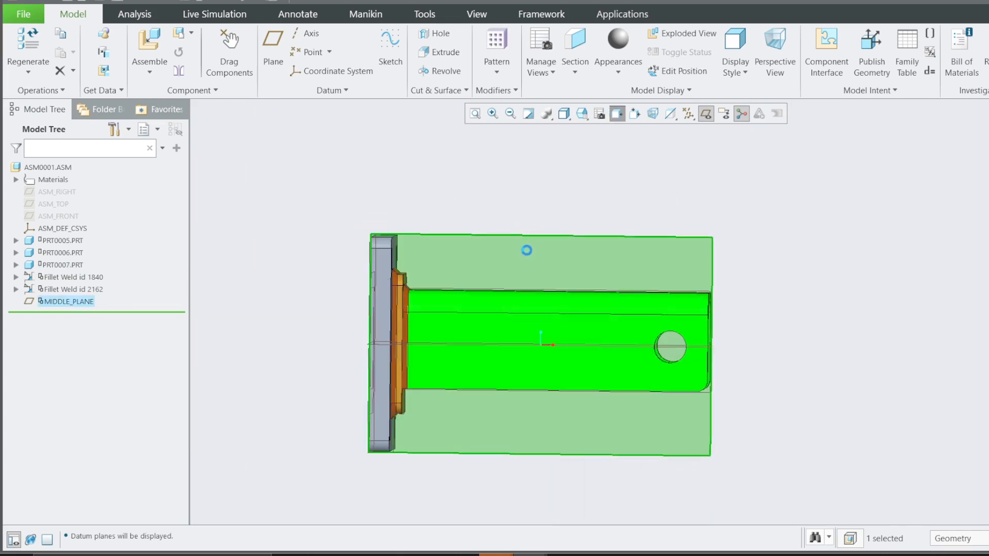
pyautogui.click(814, 286)
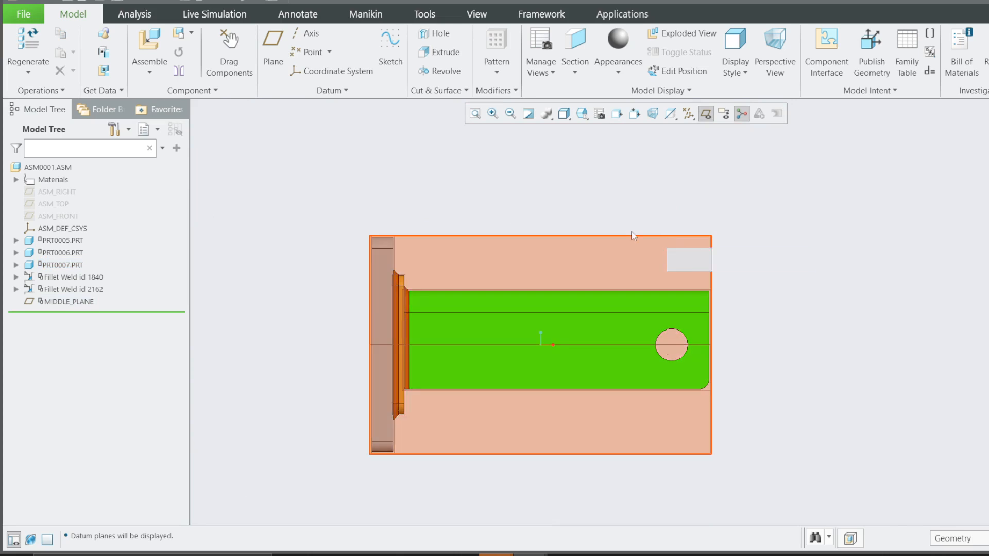
# - Place a datum point on MIDDLE_PLANE below the channel, with offset references to the channel's free end edge and its upper edge
pyautogui.click(309, 53)
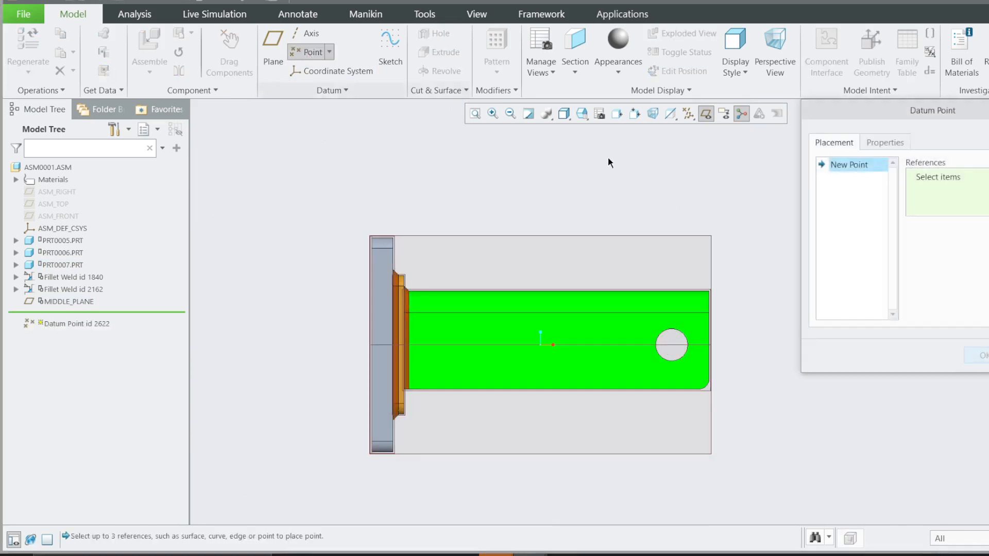
pyautogui.click(598, 244)
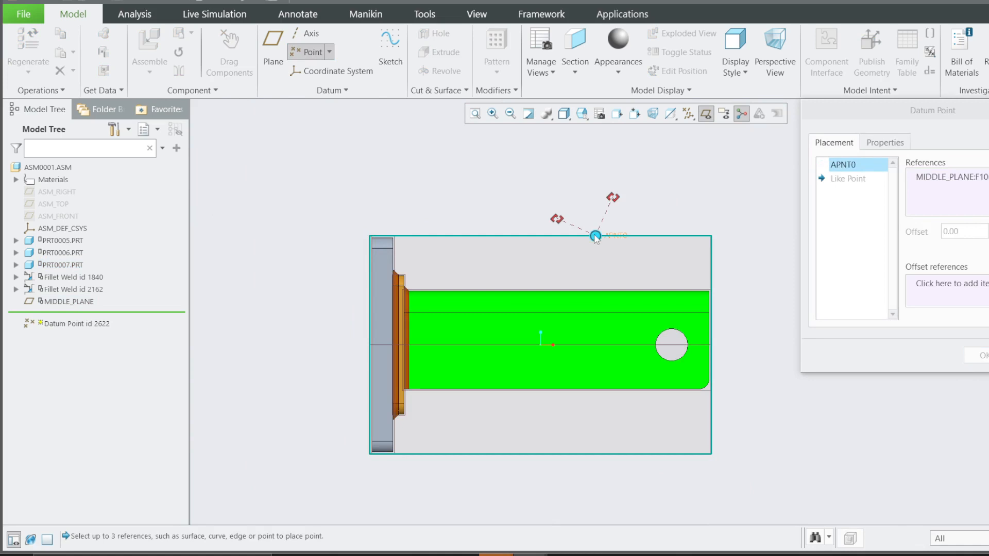
pyautogui.moveTo(600, 250); pyautogui.dragTo(641, 488)
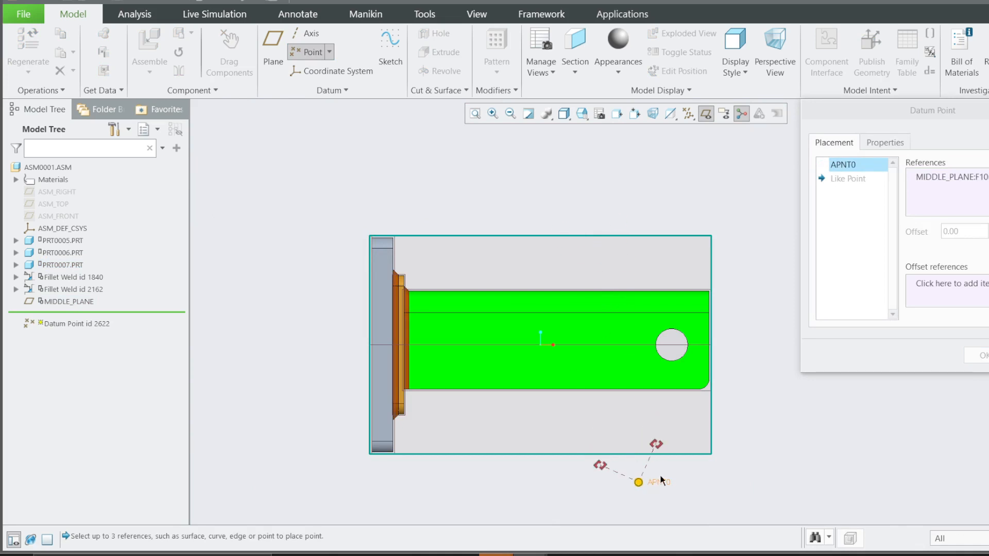
pyautogui.moveTo(654, 447); pyautogui.dragTo(709, 366)
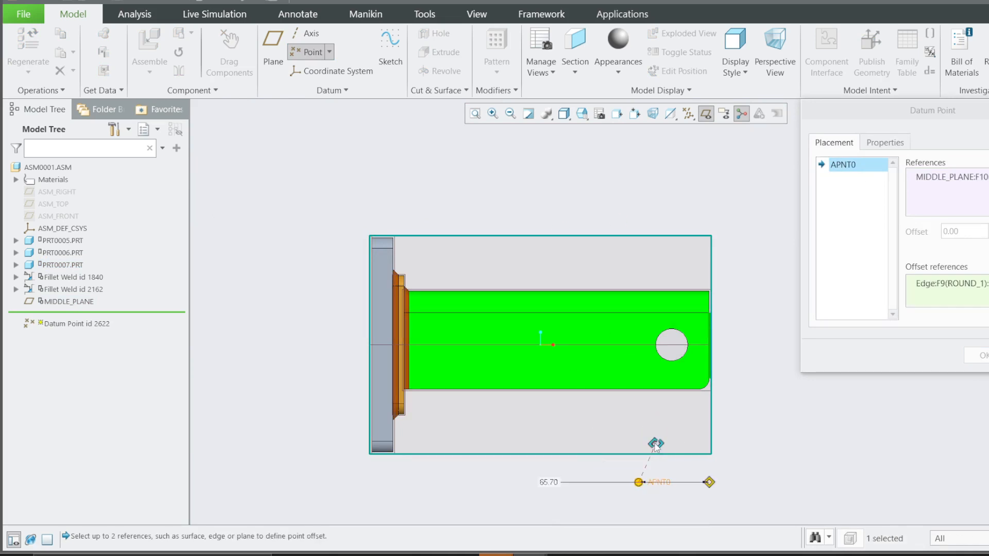
pyautogui.moveTo(656, 444); pyautogui.dragTo(661, 312)
# - Reposition the datum point below the end hole, offset about 33.58 from the end edge and 170.24 from the upper edge, and create it
pyautogui.moveTo(639, 482); pyautogui.dragTo(673, 495)
pyautogui.scroll(1, 627, 466)
pyautogui.scroll(-1, 623, 485)
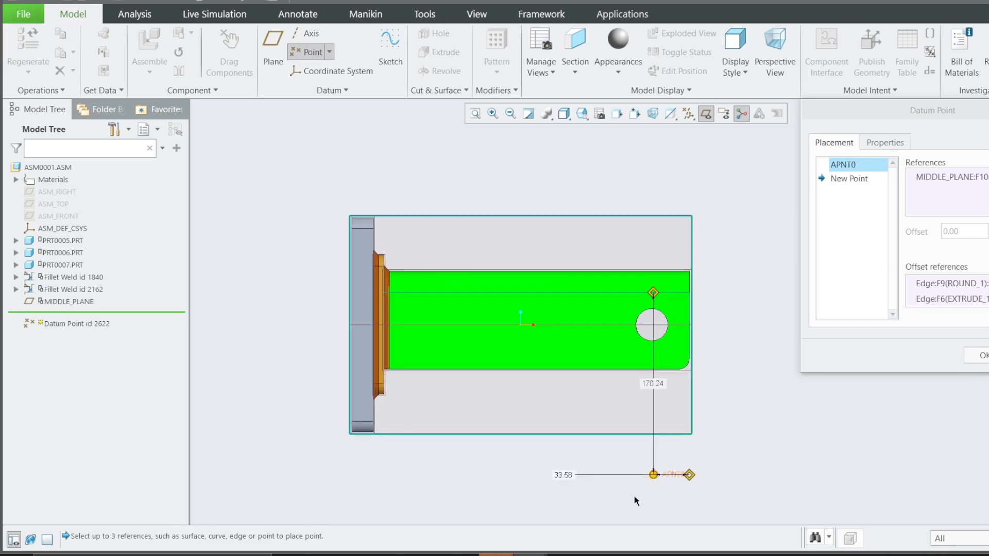
pyautogui.moveTo(694, 378); pyautogui.dragTo(598, 381, button='middle')
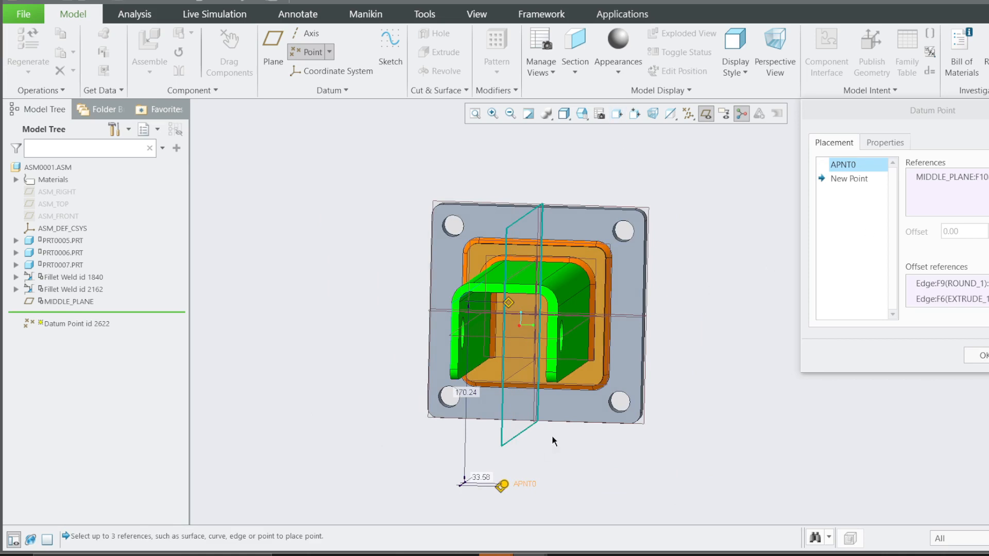
pyautogui.moveTo(552, 437)
pyautogui.mouseDown(button='middle')
pyautogui.moveTo(521, 324)
pyautogui.moveTo(564, 440)
pyautogui.mouseUp(button='middle')
pyautogui.scroll(1, 564, 441)
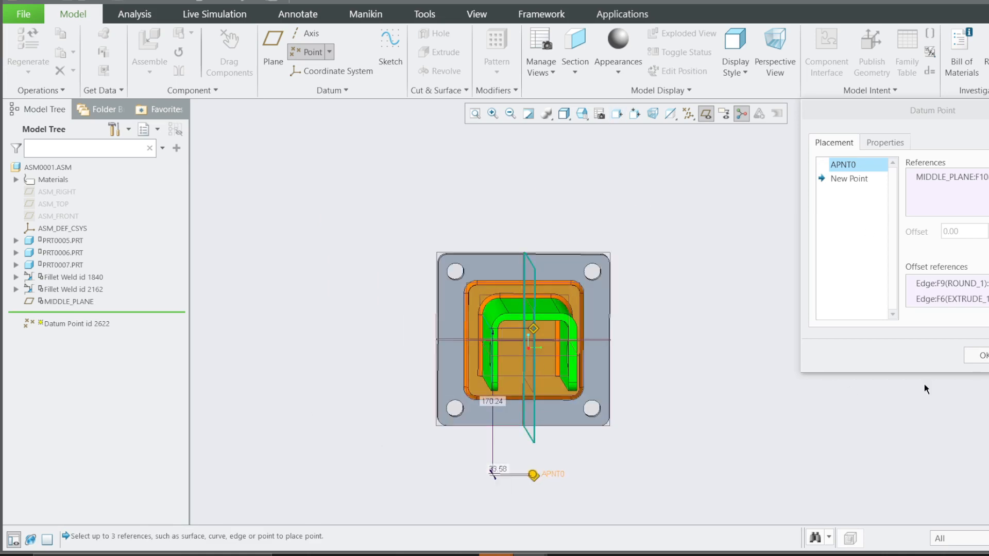
pyautogui.click(979, 355)
# - Turn off the display of datum planes and view the channel's end face head-on
pyautogui.moveTo(654, 407); pyautogui.dragTo(671, 340, button='middle')
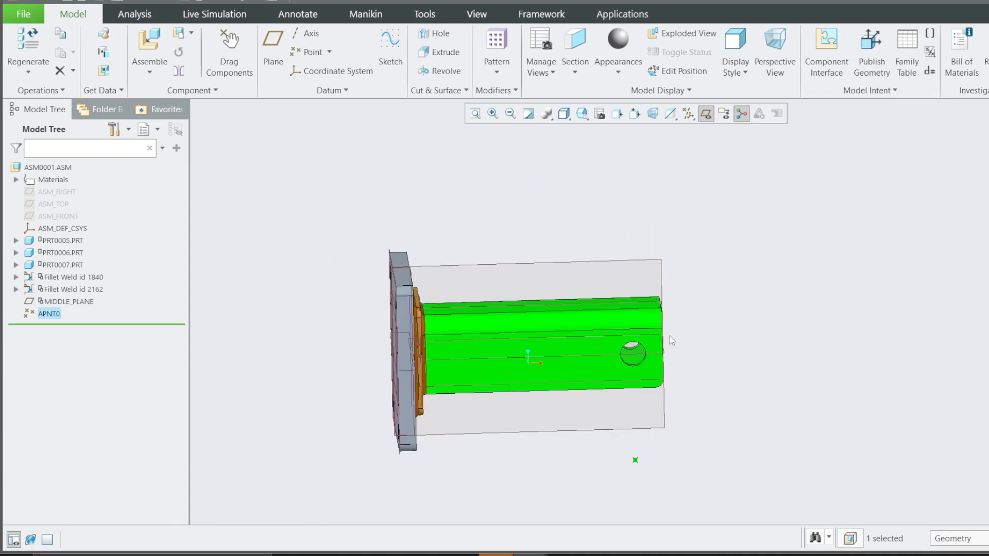
pyautogui.click(706, 118)
pyautogui.moveTo(657, 363); pyautogui.dragTo(607, 359, button='middle')
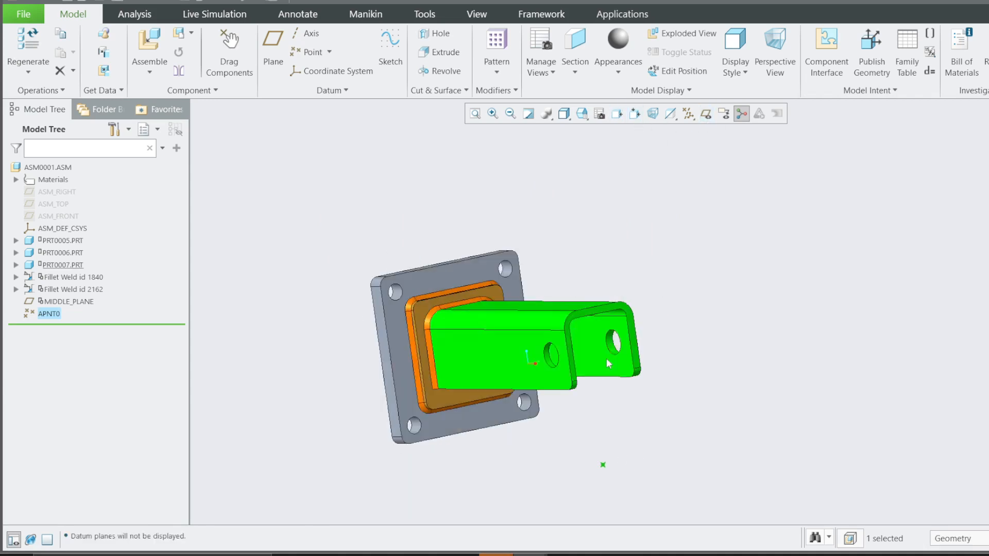
pyautogui.scroll(3, 607, 361)
pyautogui.click(616, 347)
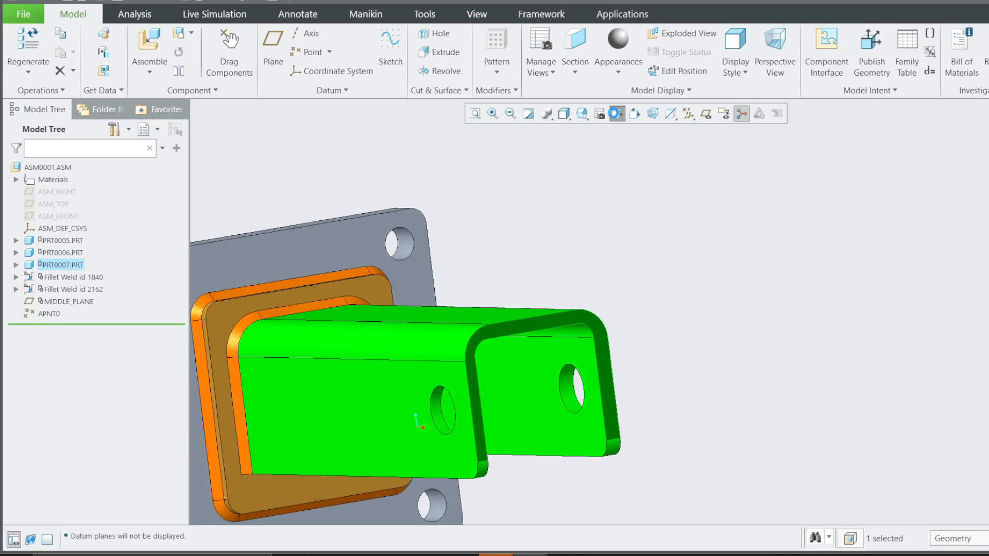
pyautogui.scroll(4, 509, 318)
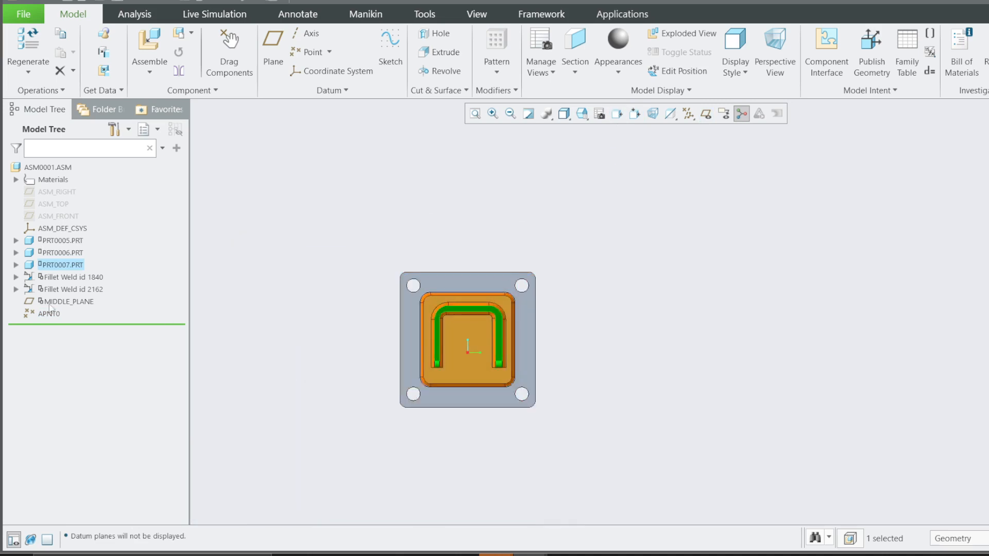
# - Turn on the display of datum points and return to a three-dimensional view of the bracket and the point
pyautogui.click(688, 113)
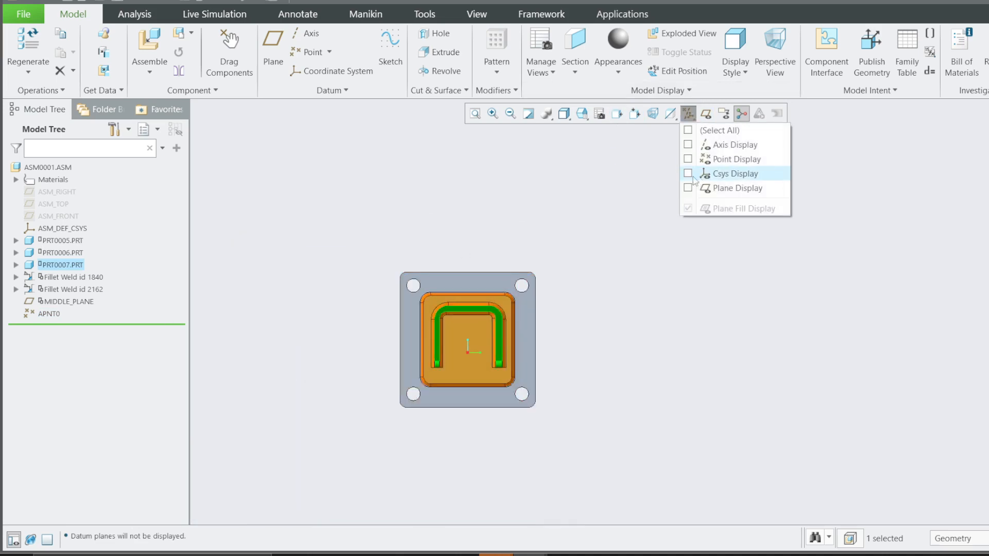
pyautogui.click(691, 161)
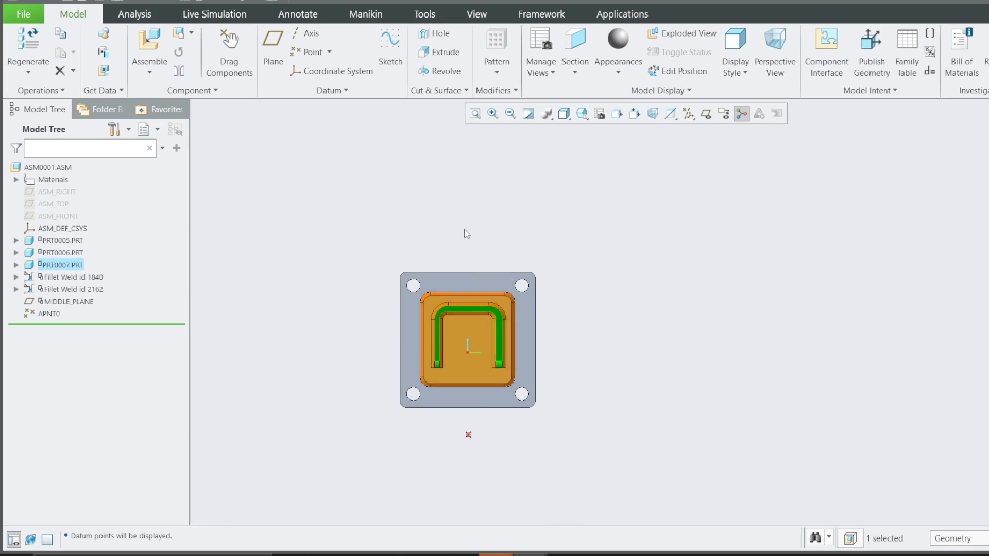
pyautogui.scroll(1, 477, 410)
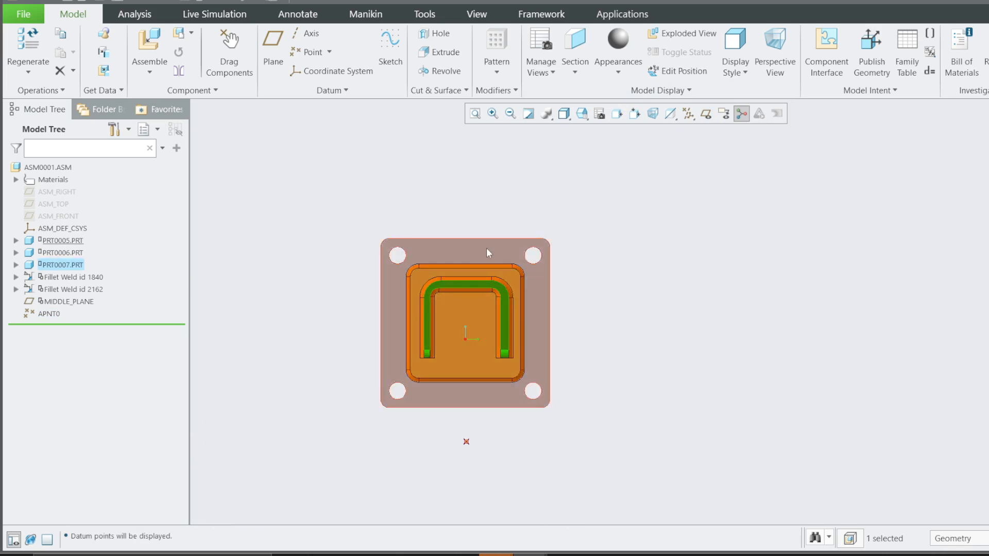
pyautogui.moveTo(446, 364); pyautogui.dragTo(519, 380, button='middle')
pyautogui.click(589, 199)
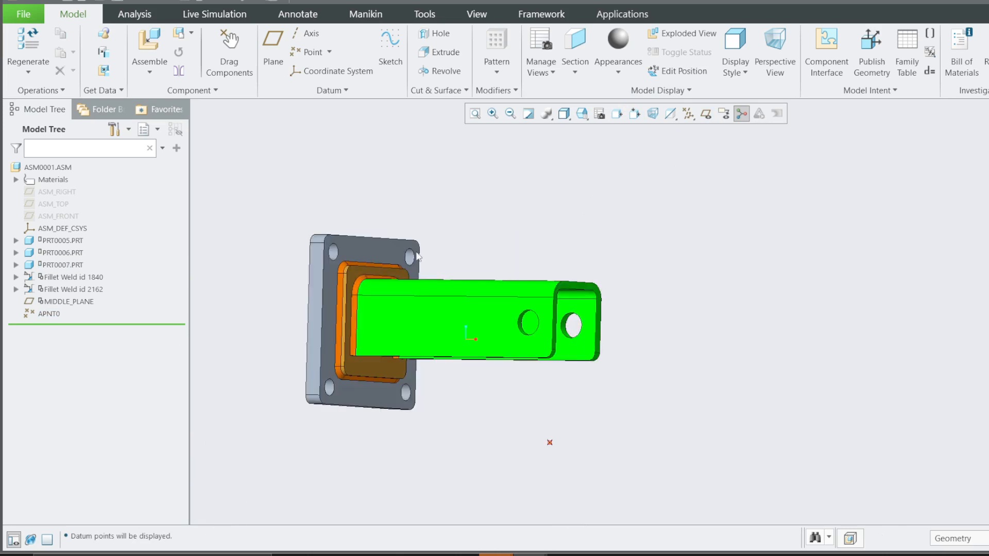
# - Rename the datum point below the channel as LOAD_ACTION_POINT
pyautogui.rightClick(50, 315)
pyautogui.click(89, 416)
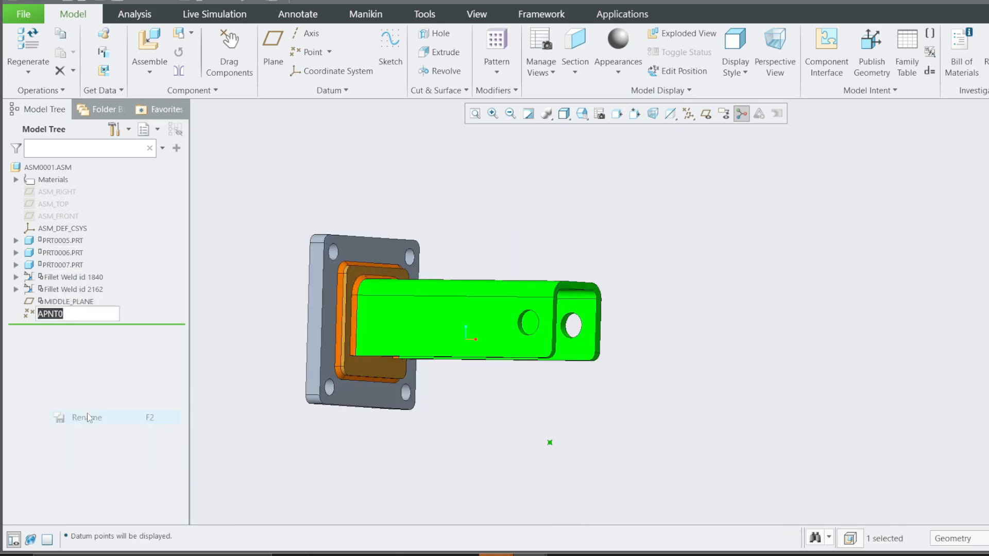
pyautogui.write('LOAD_Action_POI')
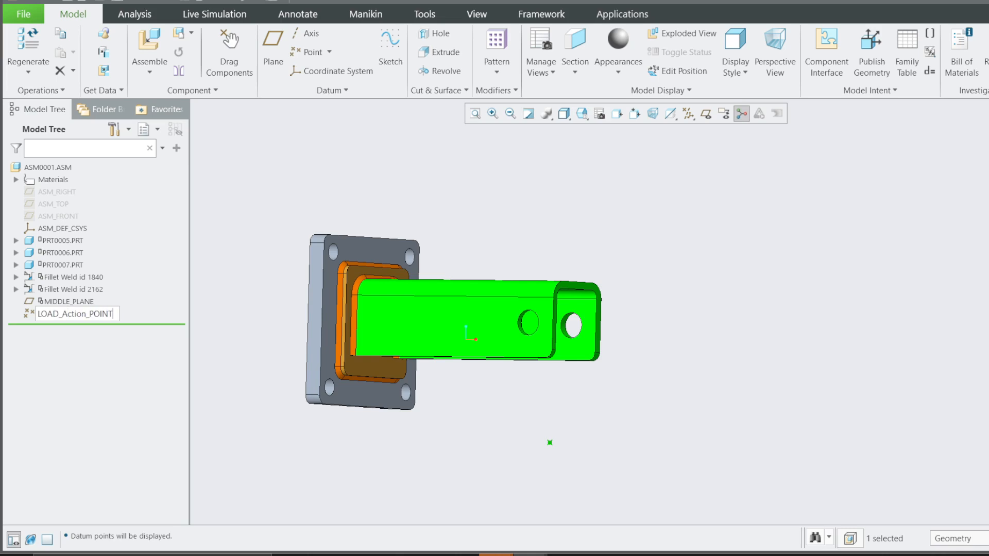
pyautogui.press('Return')
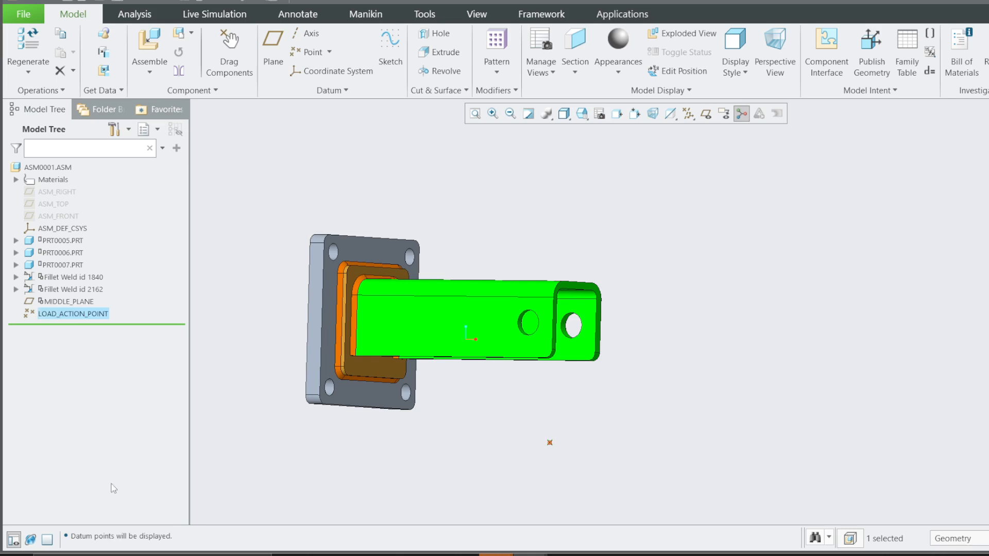
# - Redefine LOAD_ACTION_POINT with offsets of 150 from the channel's upper edge and 35 from its free end edge
pyautogui.click(474, 331)
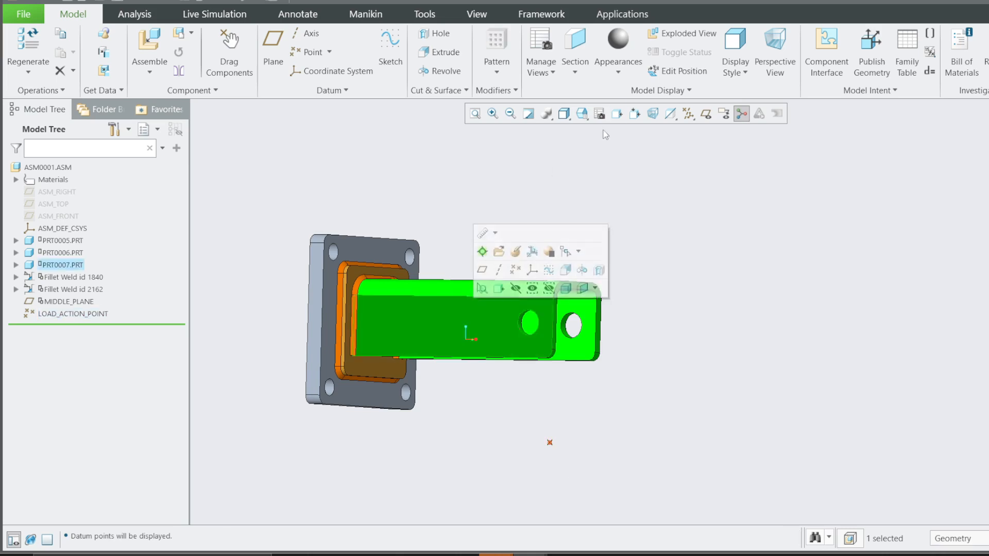
pyautogui.click(617, 114)
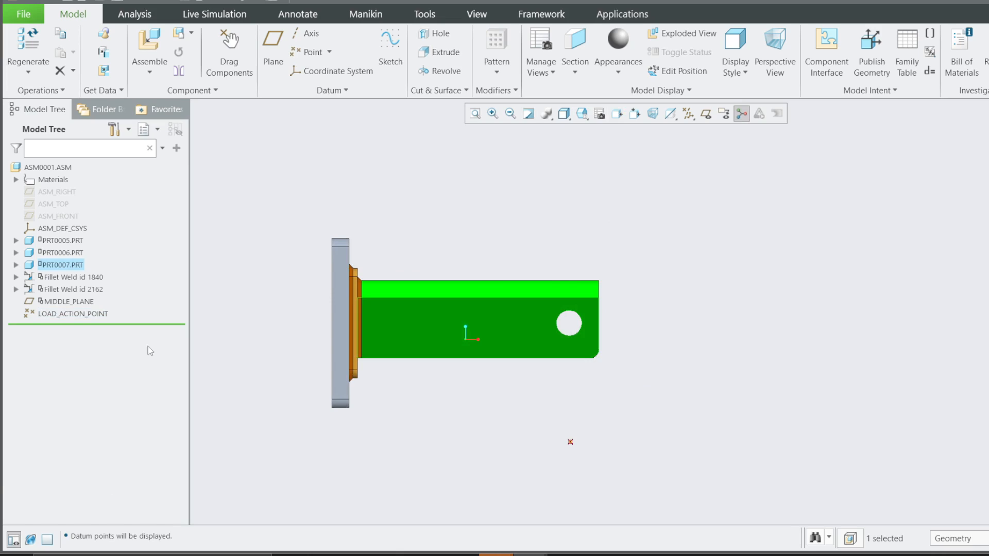
pyautogui.rightClick(83, 315)
pyautogui.click(106, 253)
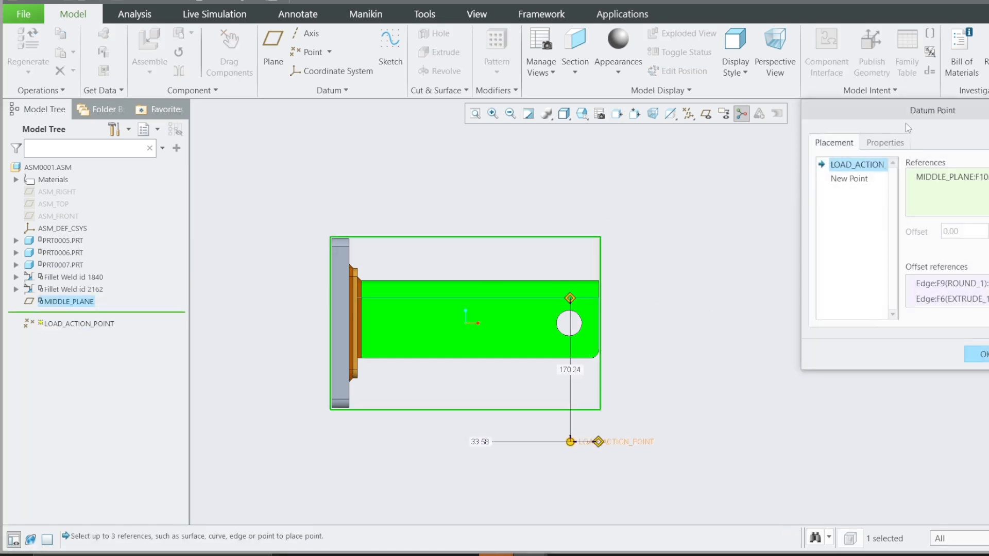
pyautogui.moveTo(870, 120); pyautogui.dragTo(773, 137)
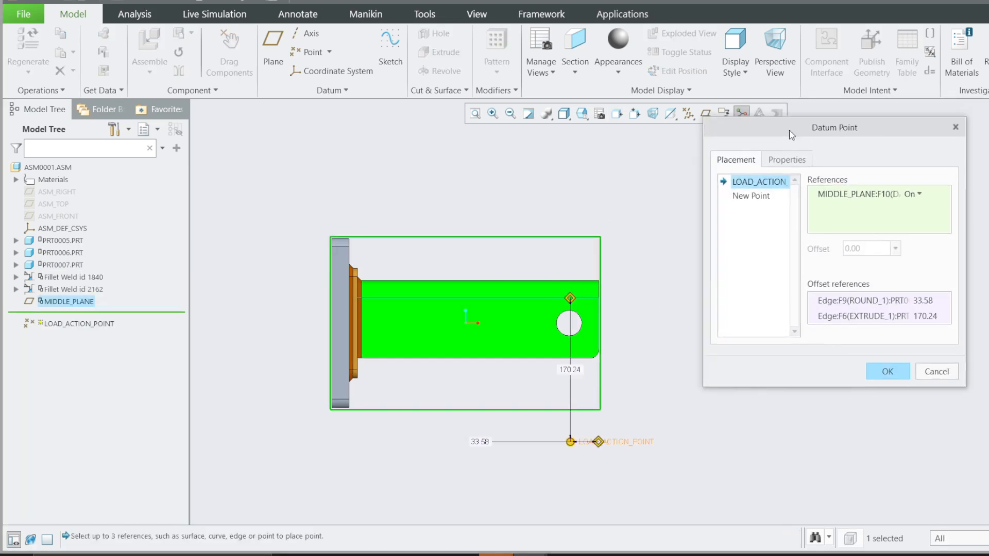
pyautogui.doubleClick(570, 370)
pyautogui.write('15')
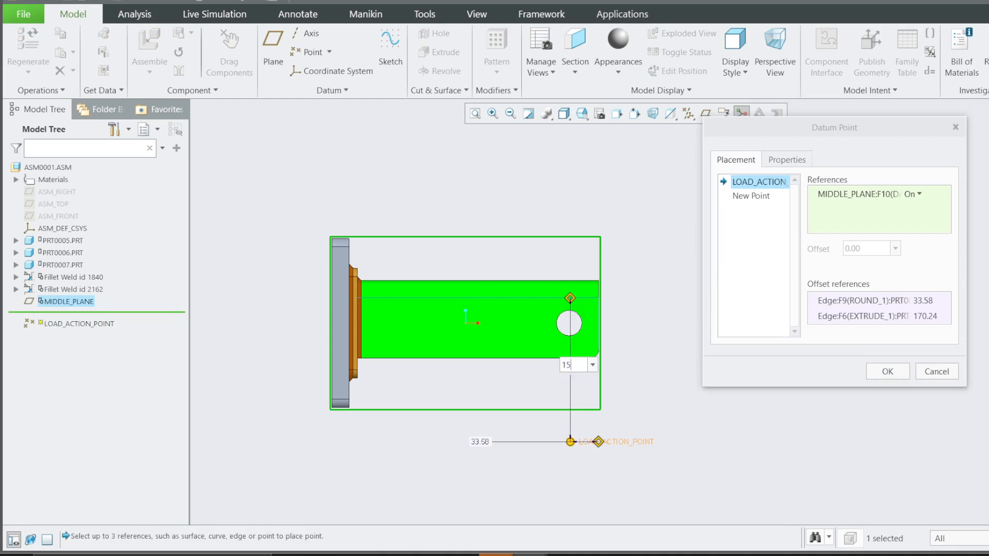
pyautogui.write('0')
pyautogui.press('Return')
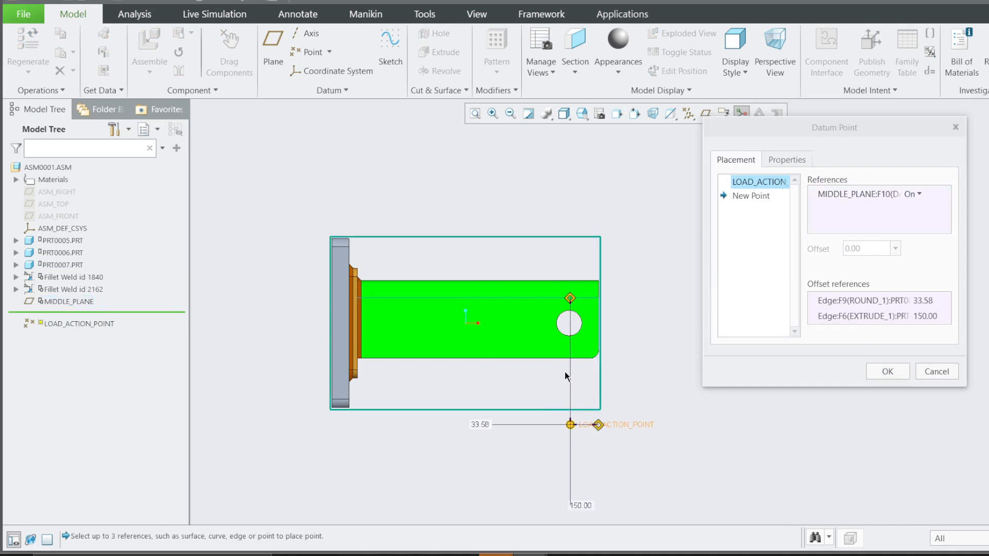
pyautogui.doubleClick(483, 425)
pyautogui.write('35')
pyautogui.press('Return')
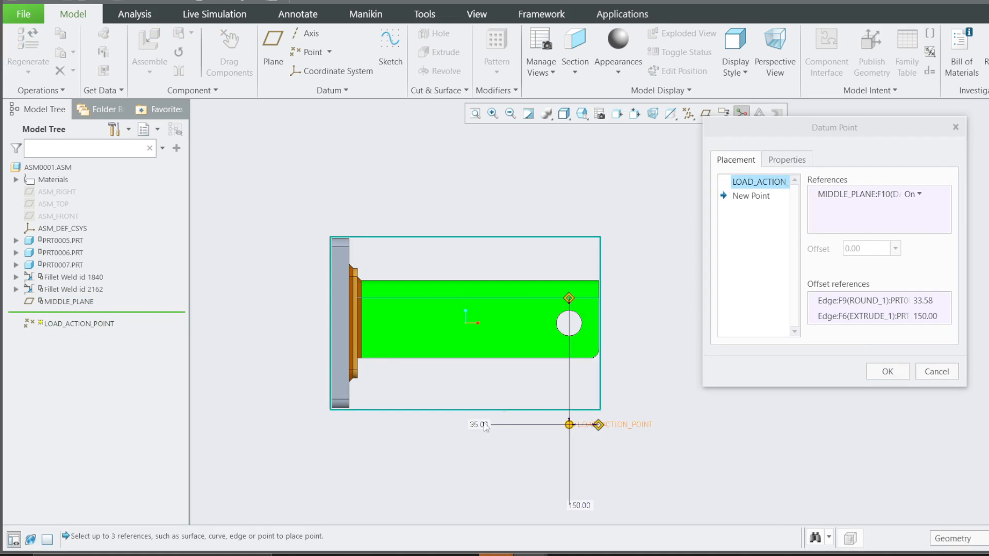
pyautogui.click(888, 372)
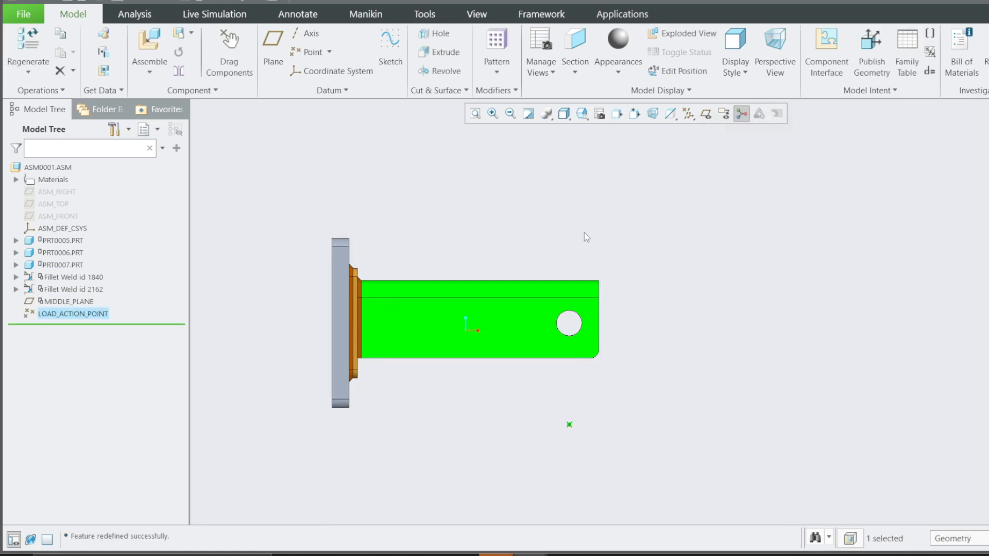
# - Measure the distance from the channel's free end edge to the center of the end hole
pyautogui.click(515, 313)
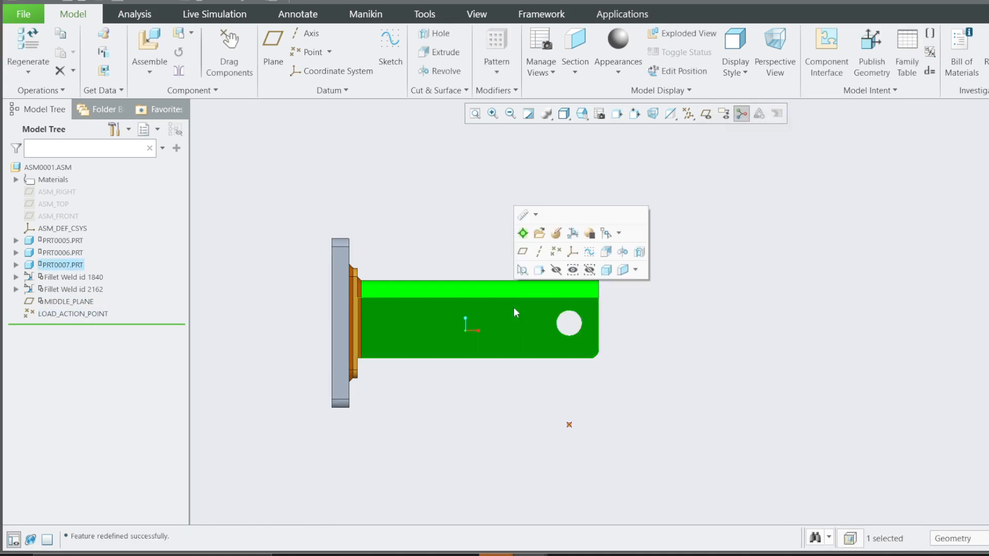
pyautogui.click(536, 214)
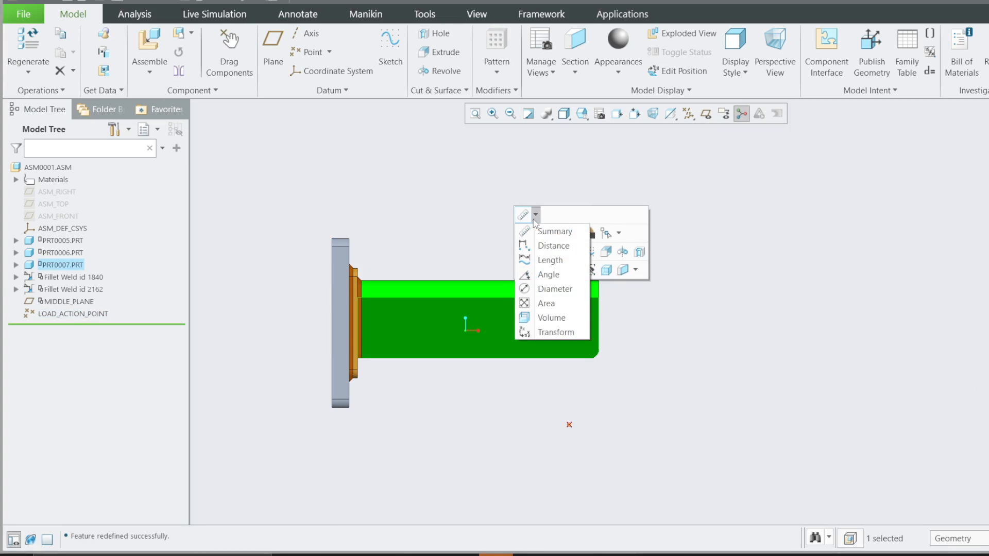
pyautogui.click(556, 248)
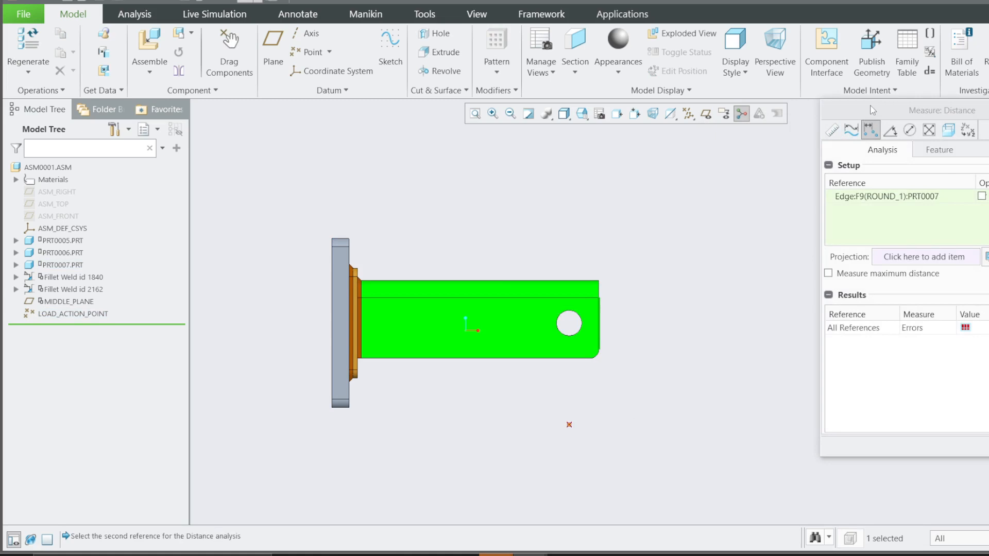
pyautogui.moveTo(871, 111); pyautogui.dragTo(740, 110)
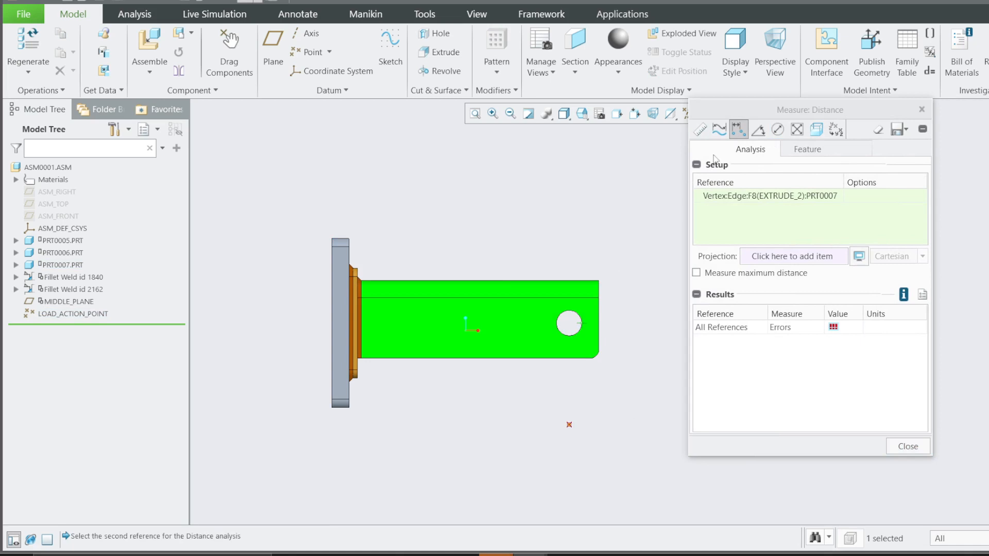
pyautogui.click(719, 130)
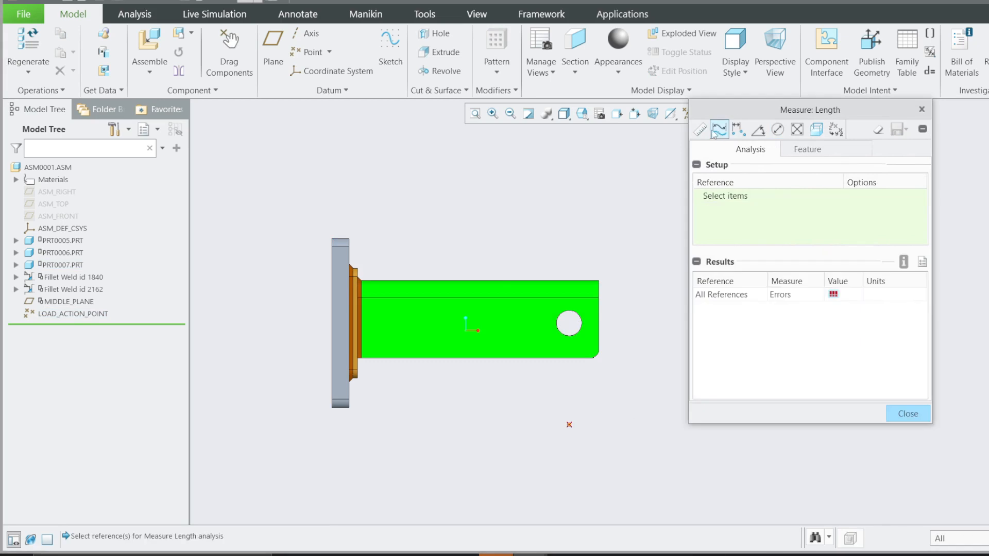
pyautogui.click(700, 130)
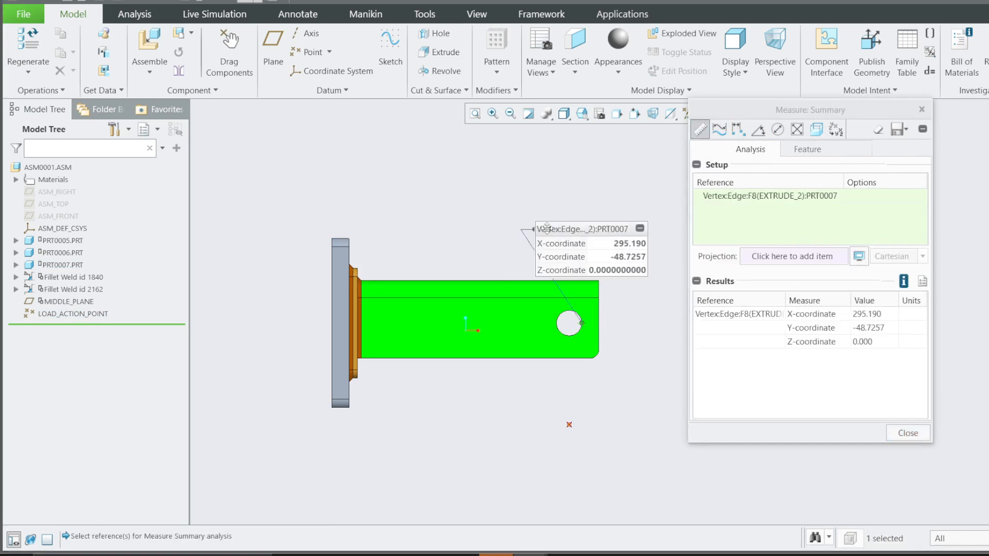
pyautogui.click(598, 326)
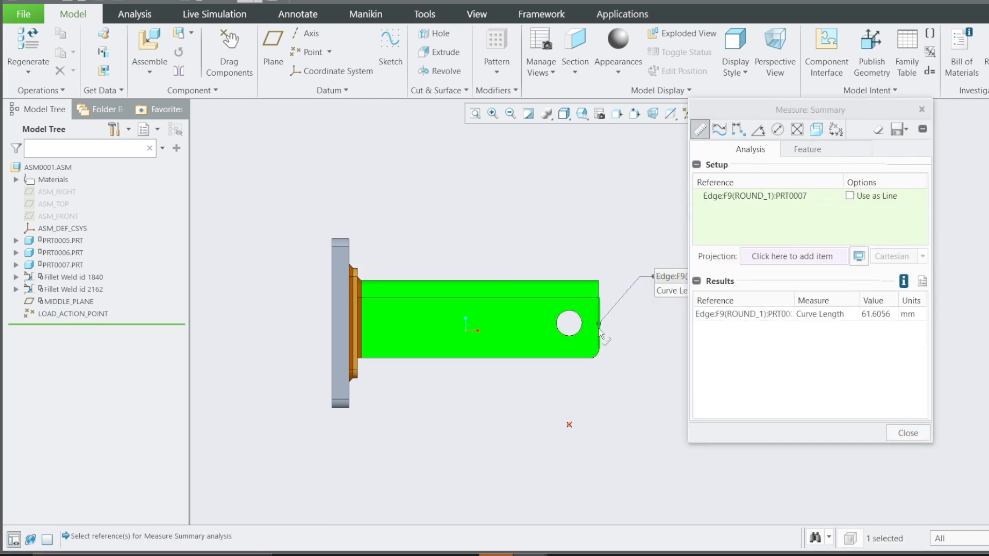
pyautogui.keyDown('ctrl'); pyautogui.click(566, 331); pyautogui.keyUp('ctrl')
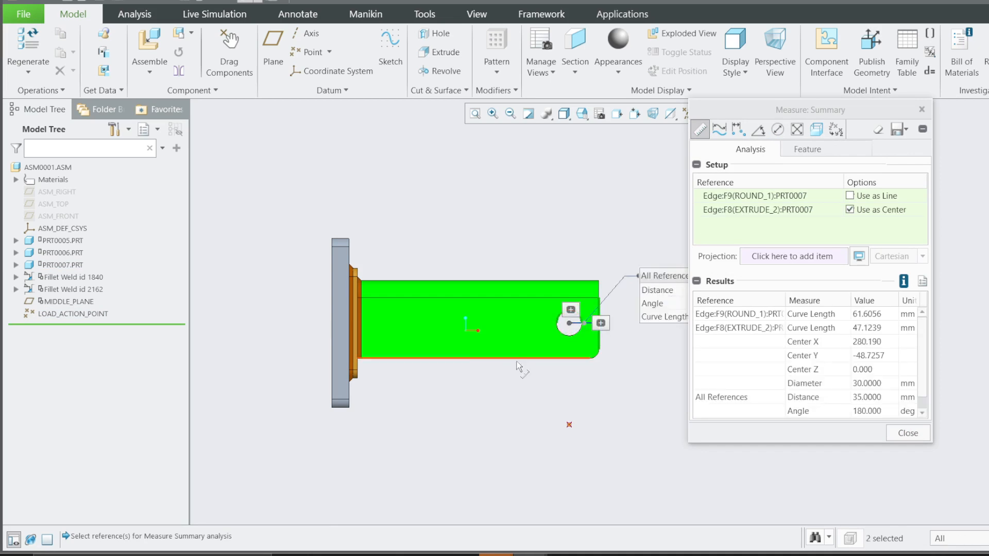
pyautogui.scroll(1, 435, 358)
pyautogui.moveTo(657, 277); pyautogui.dragTo(579, 236)
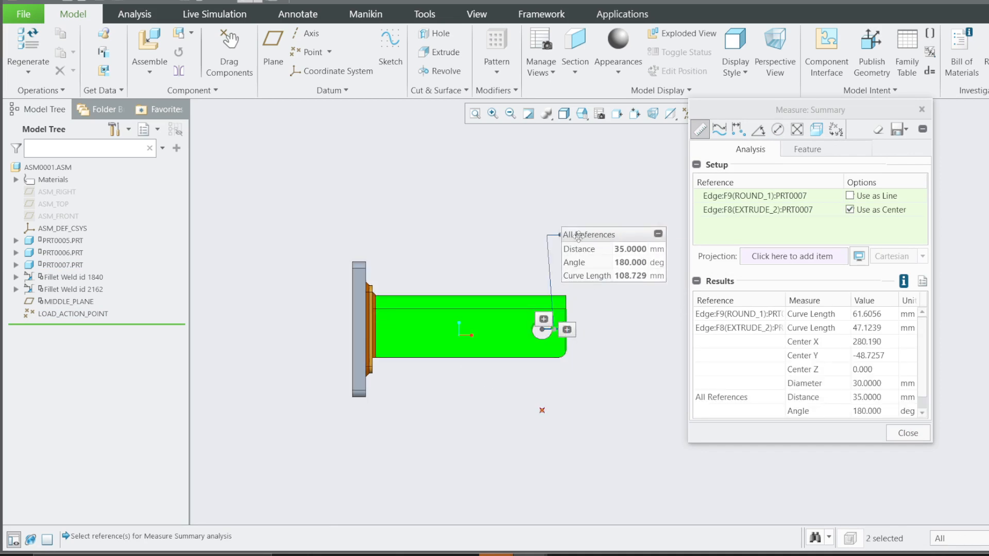
pyautogui.scroll(-5, 588, 332)
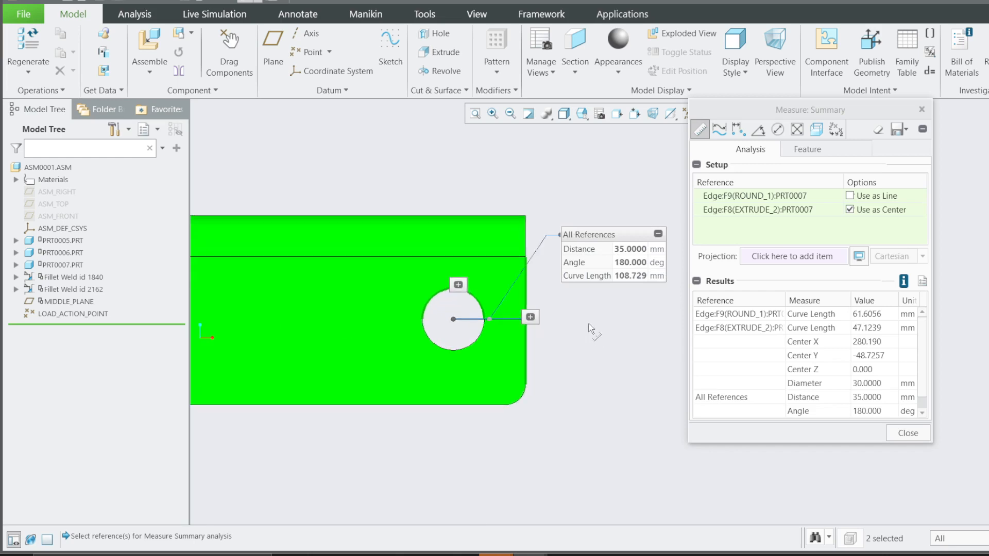
pyautogui.doubleClick(625, 250)
pyautogui.click(922, 109)
# - Redefine LOAD_ACTION_POINT with its offset from the channel's upper edge set to 100
pyautogui.rightClick(89, 318)
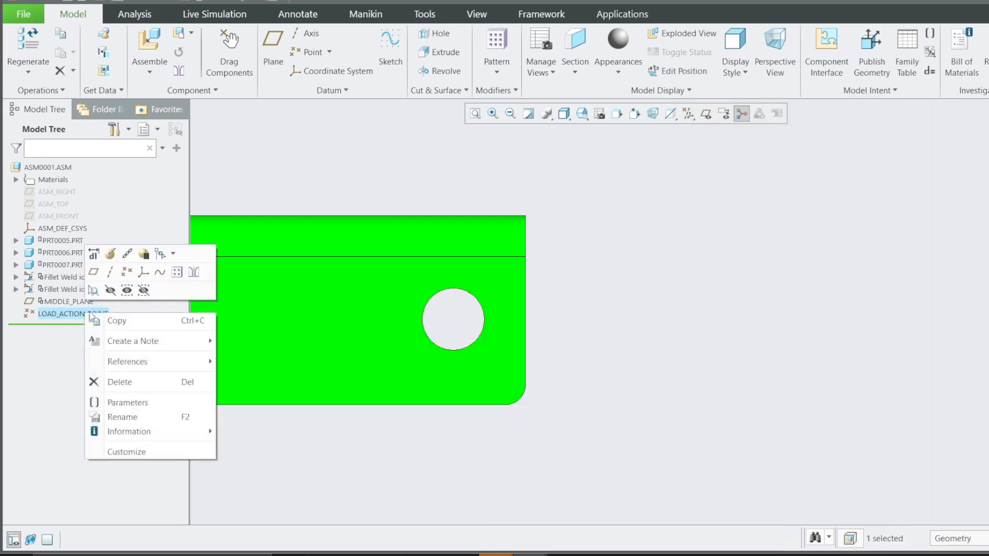
pyautogui.click(111, 256)
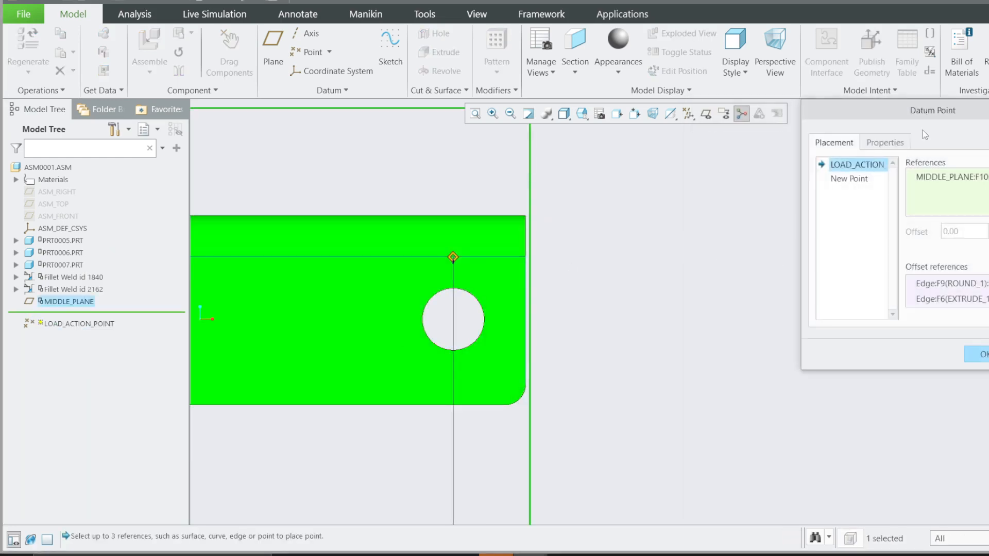
pyautogui.scroll(2, 497, 236)
pyautogui.scroll(-1, 379, 387)
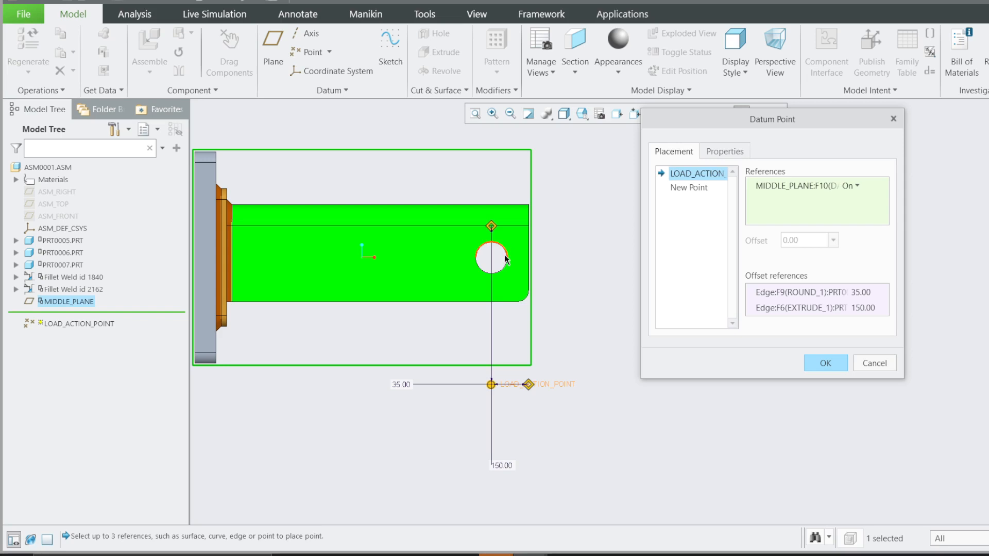
pyautogui.doubleClick(497, 467)
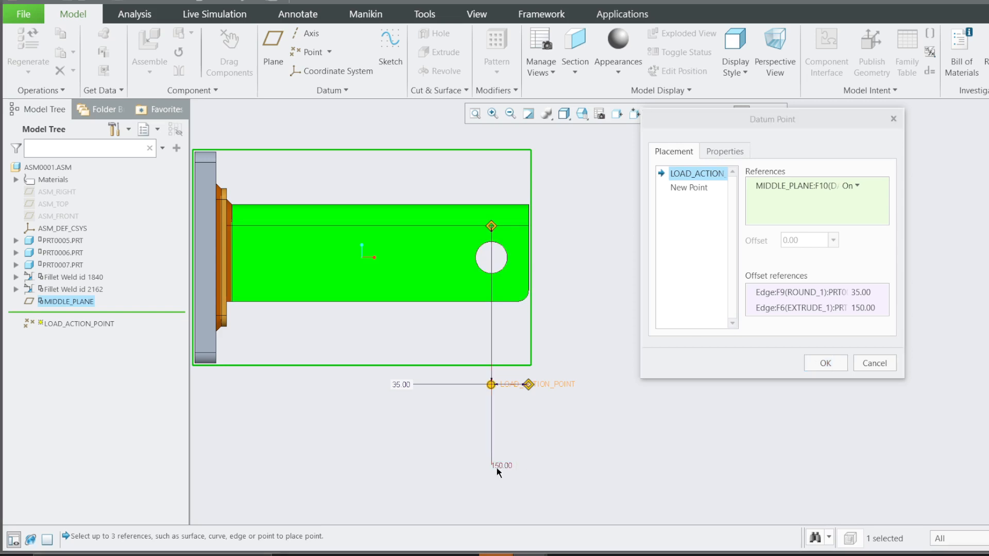
pyautogui.write('100')
pyautogui.press('Return')
pyautogui.click(826, 362)
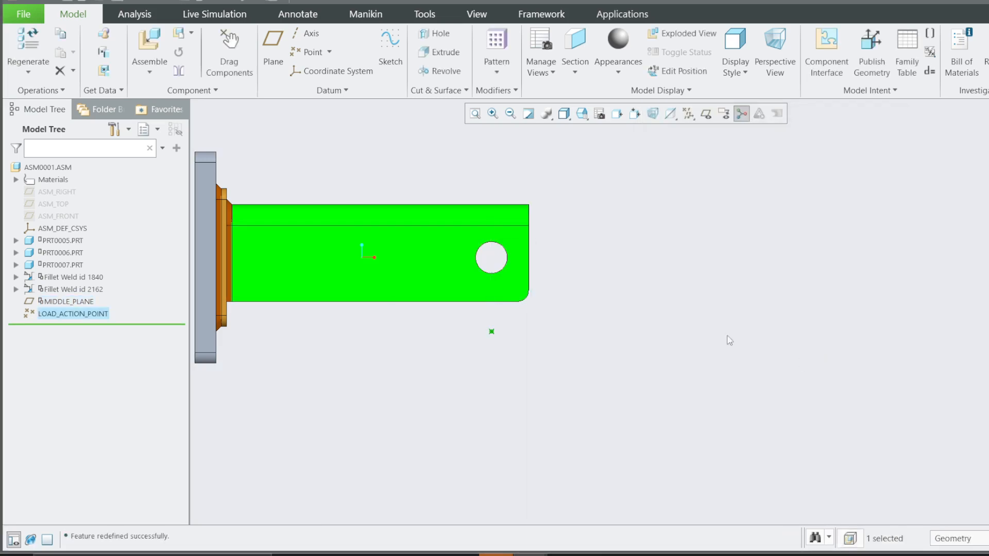
# - Start Creo Simulate for the bracket assembly and bring up its model refinement tools
pyautogui.scroll(-2, 583, 228)
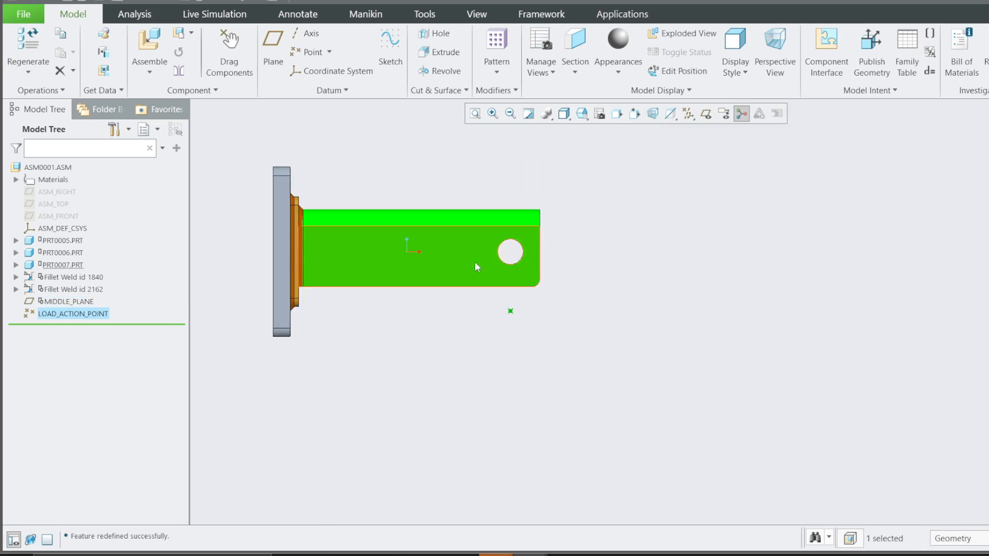
pyautogui.scroll(2, 505, 326)
pyautogui.hotkey('ctrl', 'd')
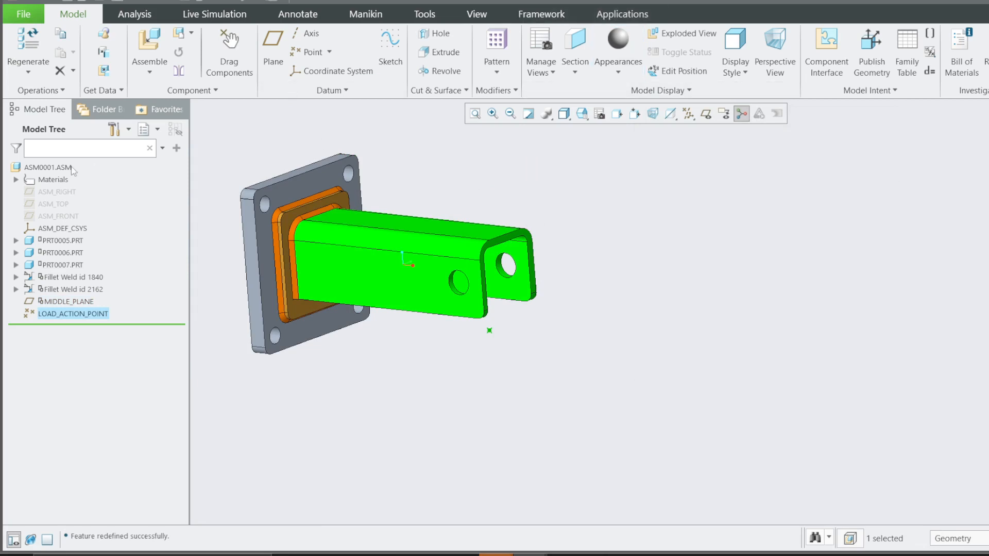
pyautogui.rightClick(62, 180)
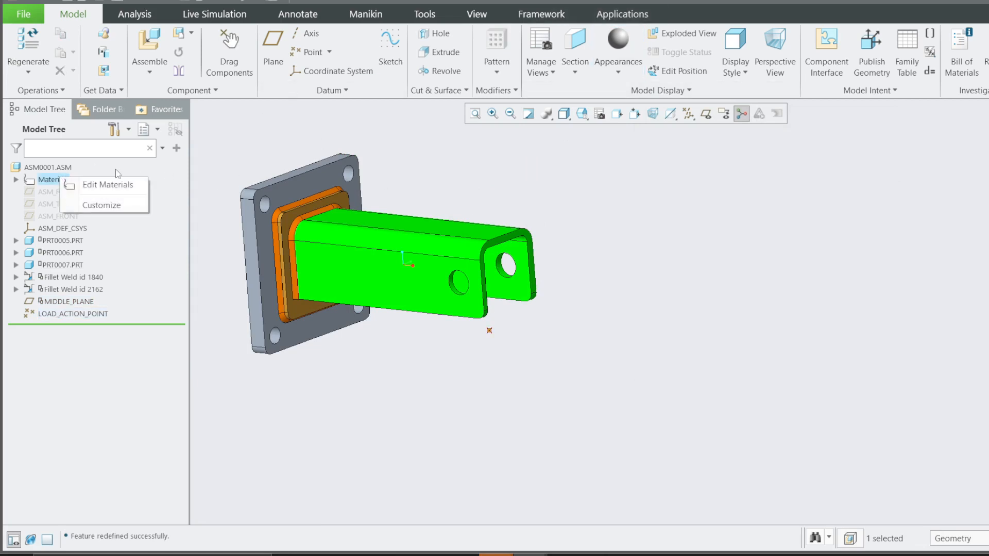
pyautogui.click(462, 163)
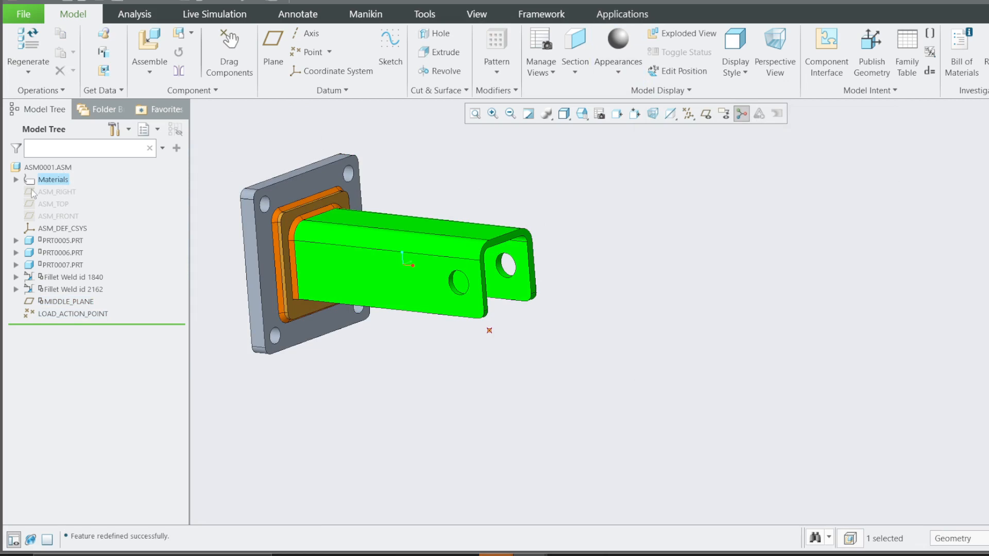
pyautogui.click(621, 15)
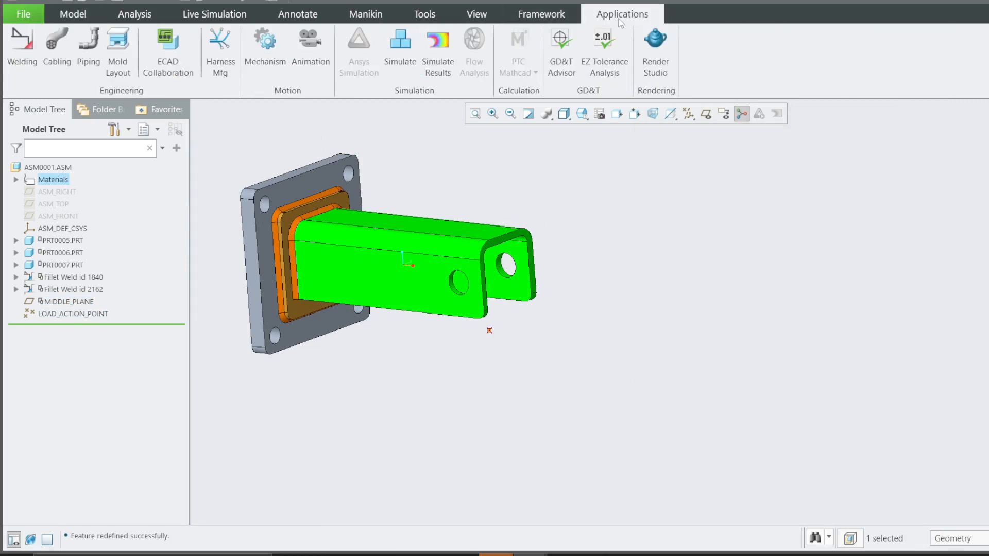
pyautogui.click(402, 63)
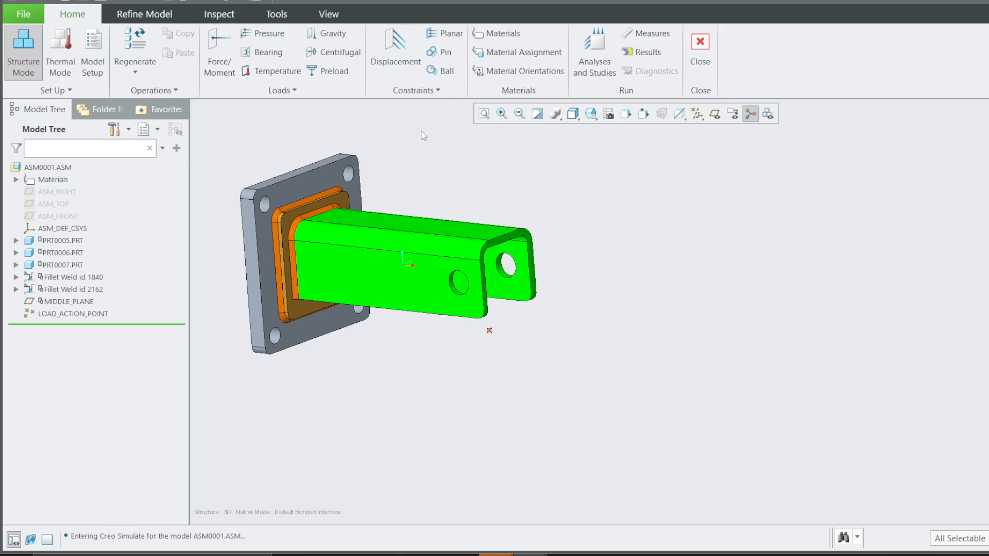
pyautogui.scroll(1, 557, 305)
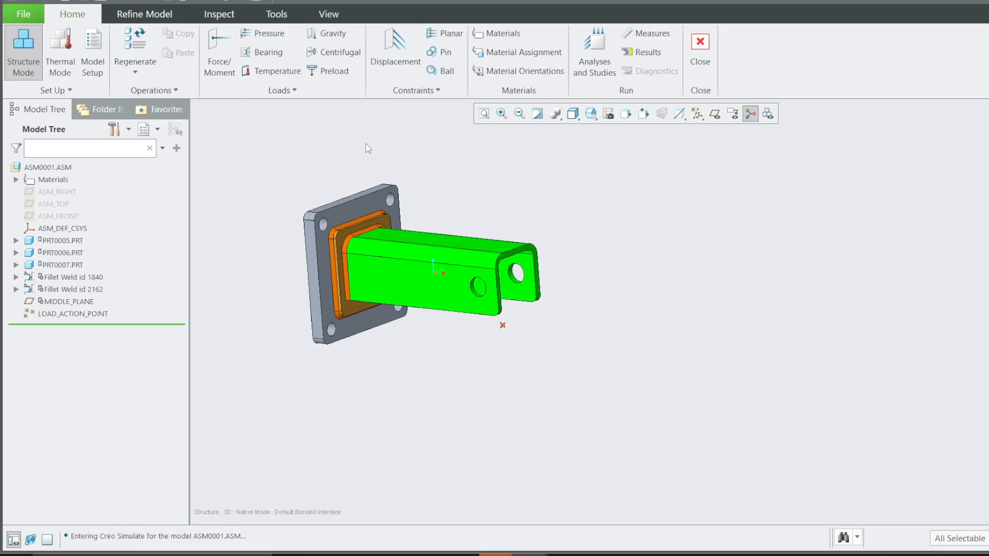
pyautogui.click(157, 16)
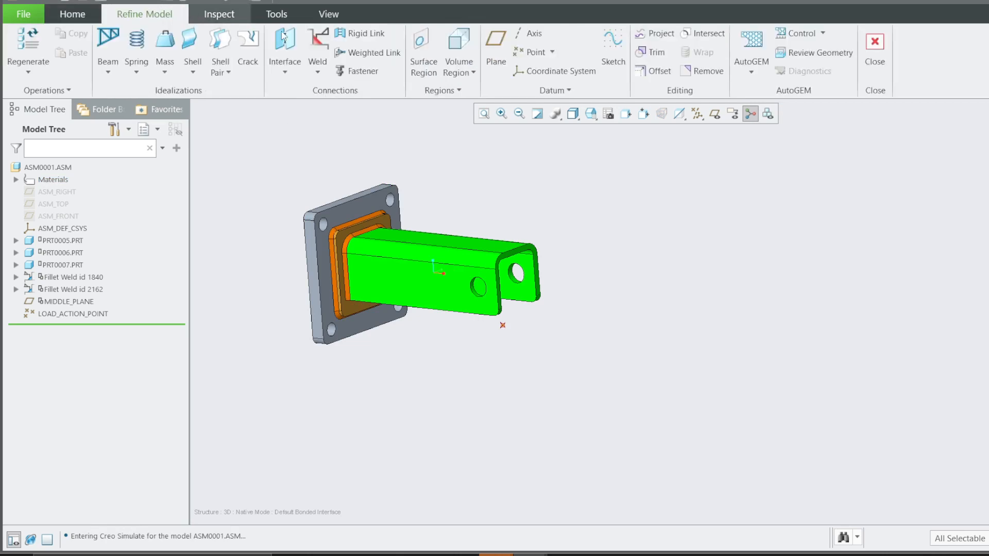
pyautogui.scroll(-4, 329, 228)
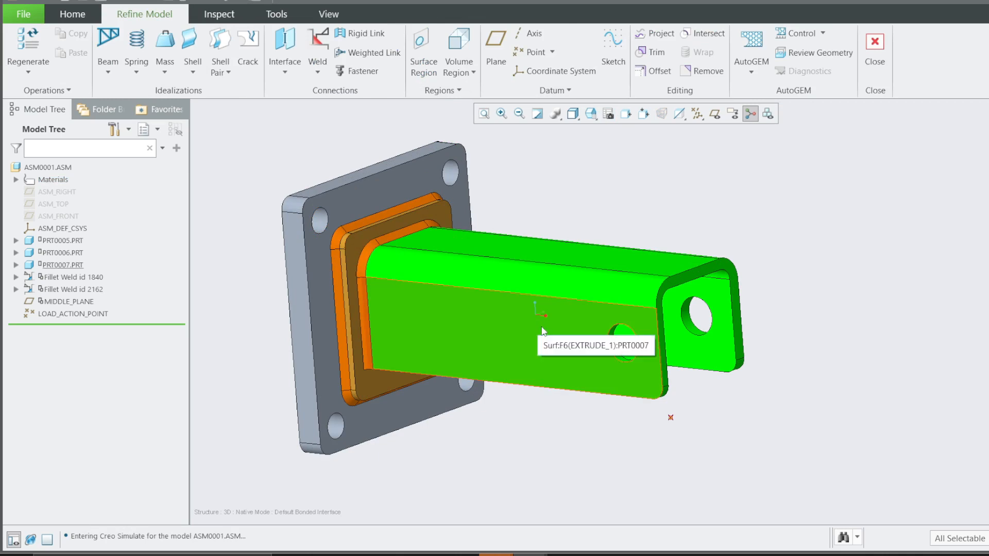
# - Review the assembly's simulation geometry around the plates and channel, and highlight the two fillet welds on the model
pyautogui.click(371, 197)
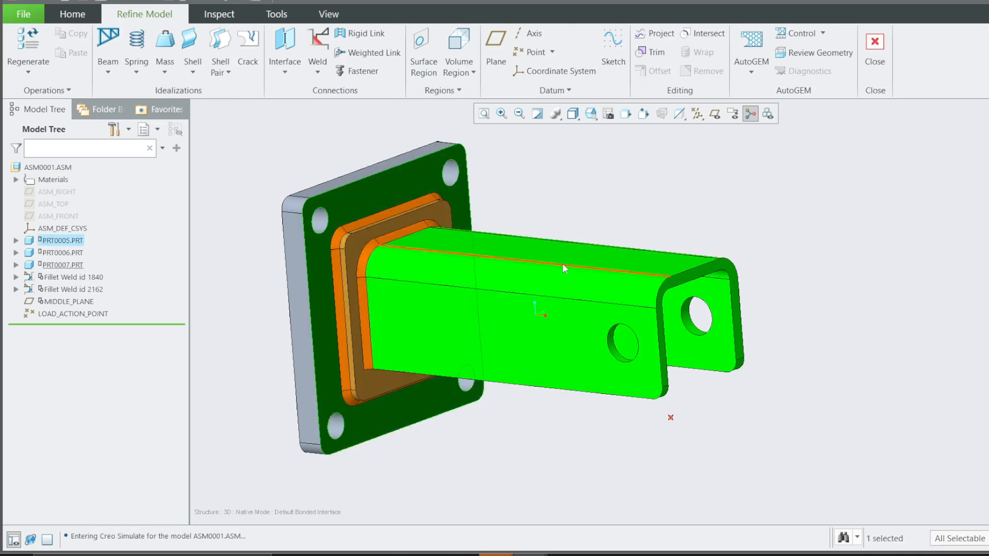
pyautogui.click(655, 227)
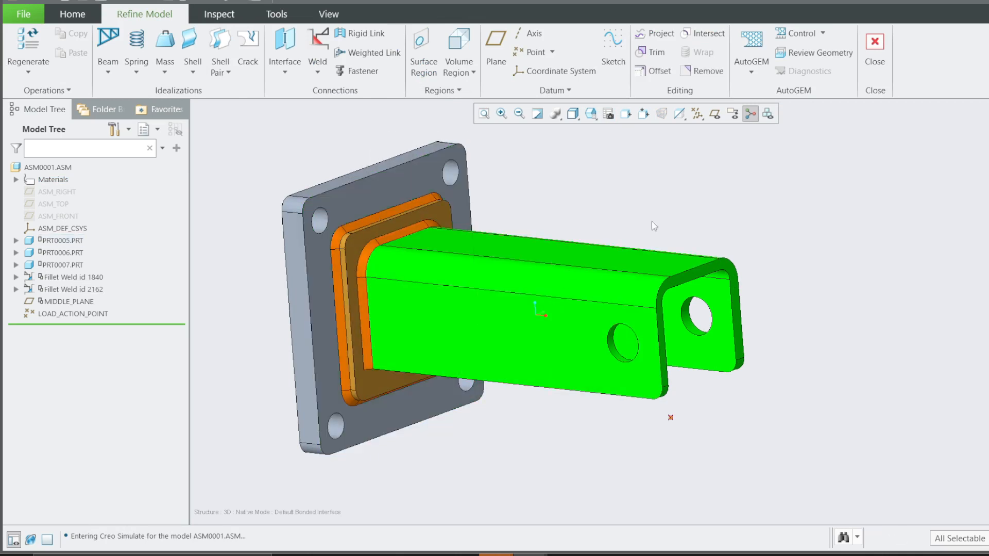
pyautogui.click(804, 53)
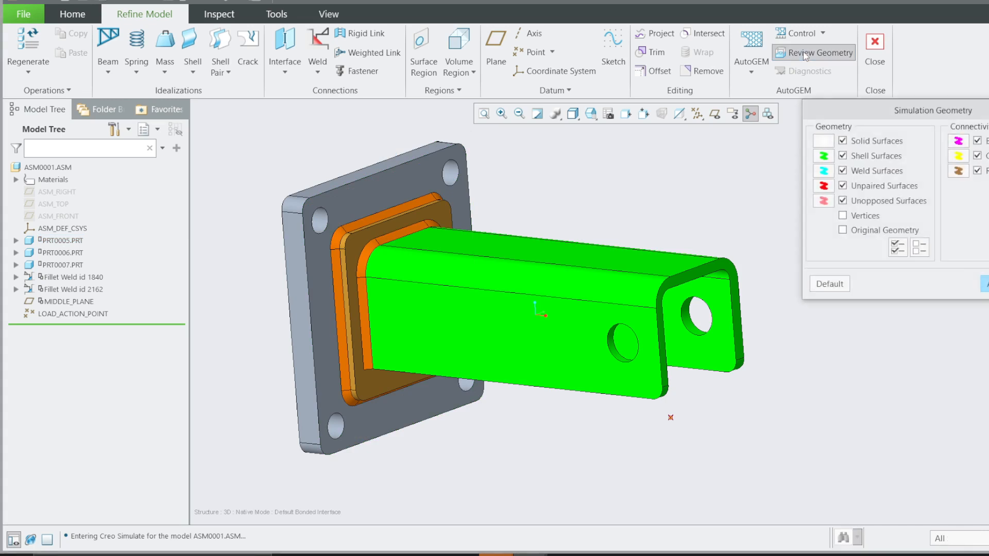
pyautogui.click(986, 287)
pyautogui.moveTo(397, 252)
pyautogui.mouseDown(button='middle')
pyautogui.moveTo(380, 216)
pyautogui.moveTo(380, 236)
pyautogui.mouseUp(button='middle')
pyautogui.moveTo(392, 266); pyautogui.dragTo(341, 256, button='middle')
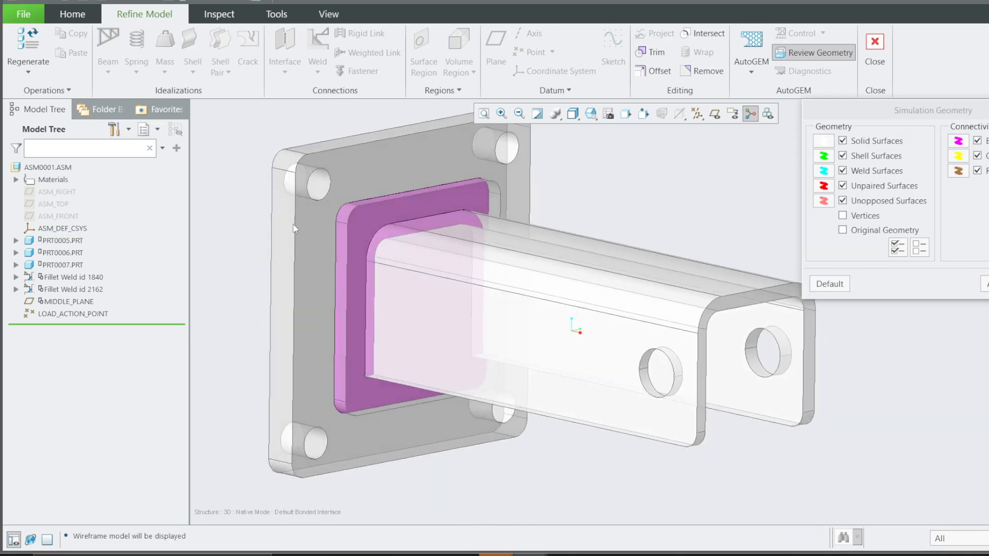
pyautogui.moveTo(418, 323)
pyautogui.mouseDown(button='middle')
pyautogui.moveTo(412, 283)
pyautogui.moveTo(404, 325)
pyautogui.mouseUp(button='middle')
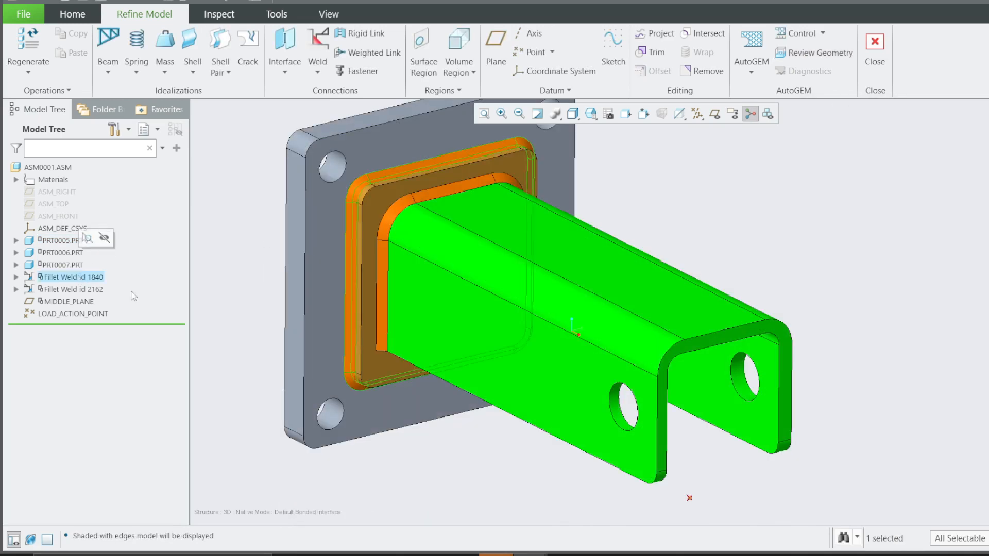
pyautogui.click(72, 292)
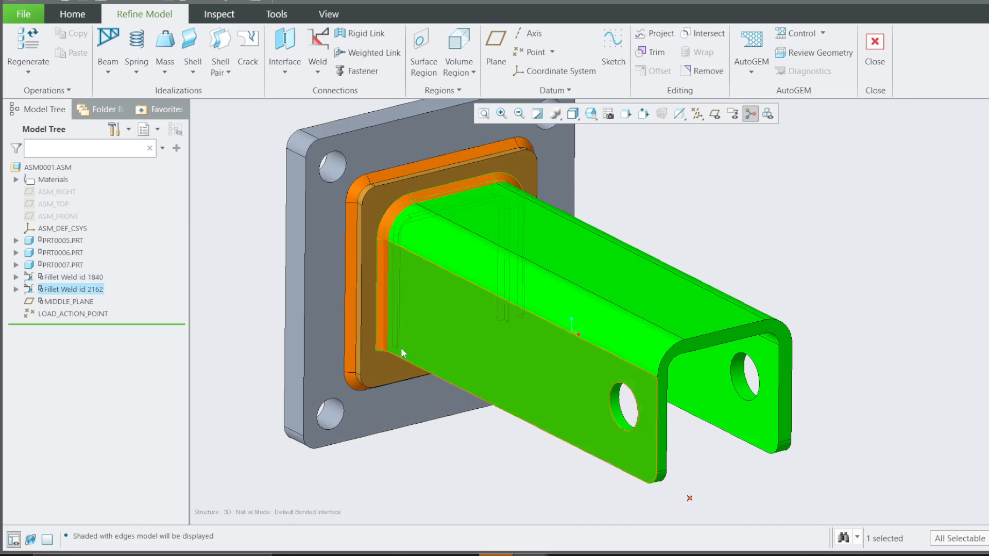
pyautogui.moveTo(401, 353); pyautogui.dragTo(527, 284, button='middle')
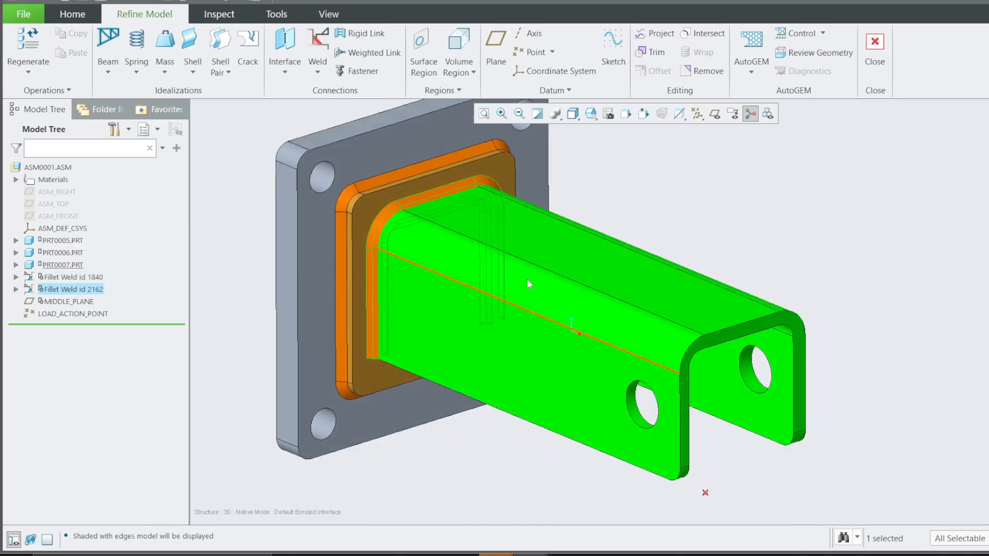
pyautogui.click(747, 241)
# - Start a Weld Feature type weld connection on the fillet weld around the channel, and enable overriding the weld feature settings
pyautogui.click(317, 72)
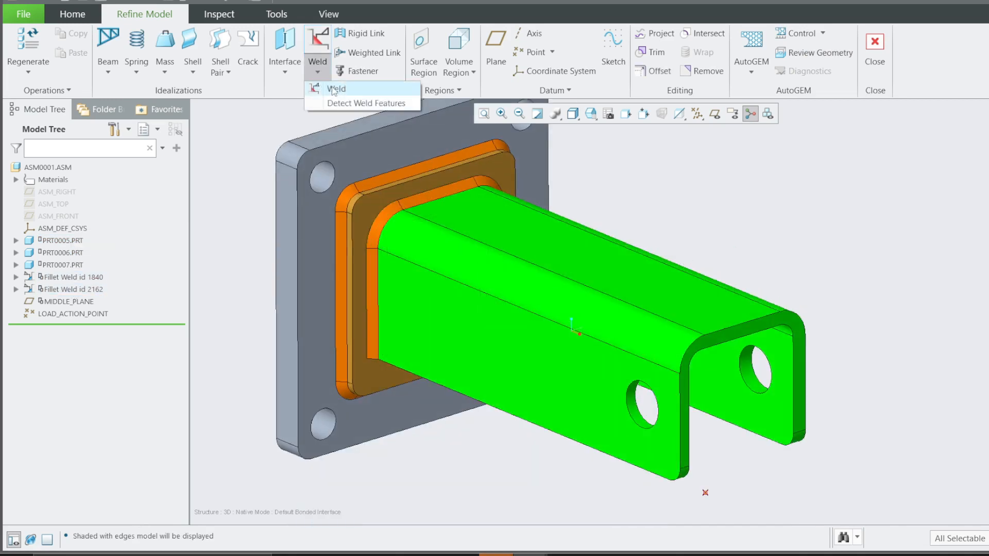
pyautogui.click(327, 92)
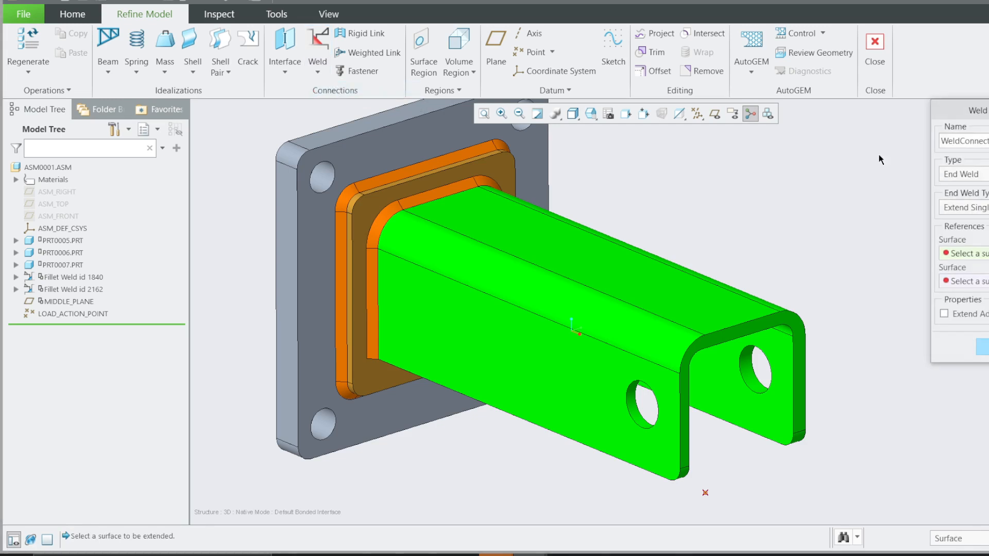
pyautogui.moveTo(951, 114); pyautogui.dragTo(641, 141)
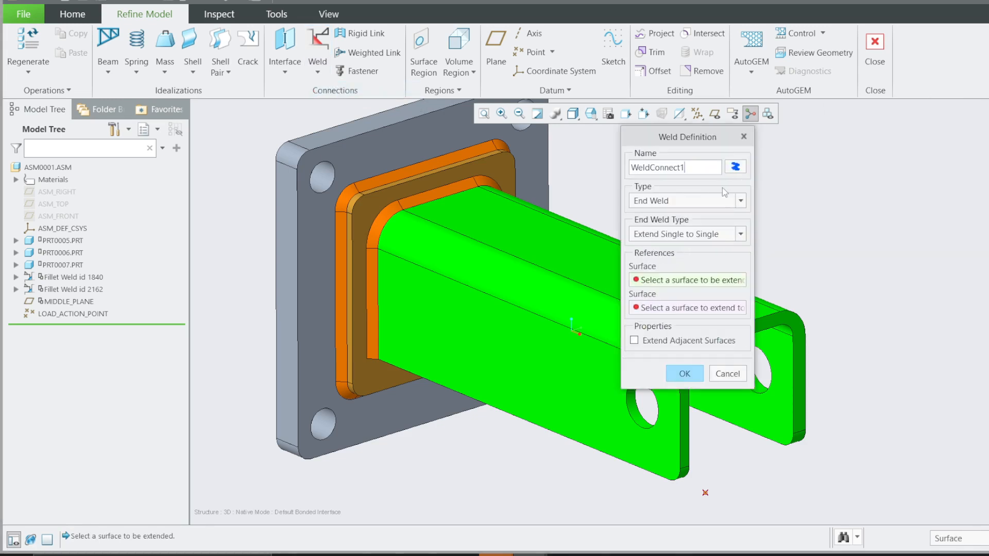
pyautogui.click(740, 200)
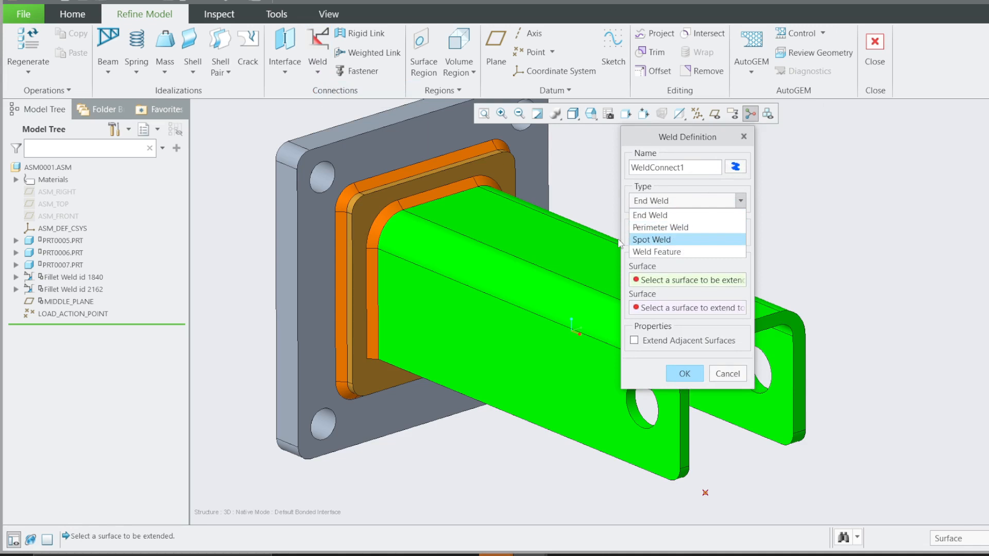
pyautogui.click(662, 253)
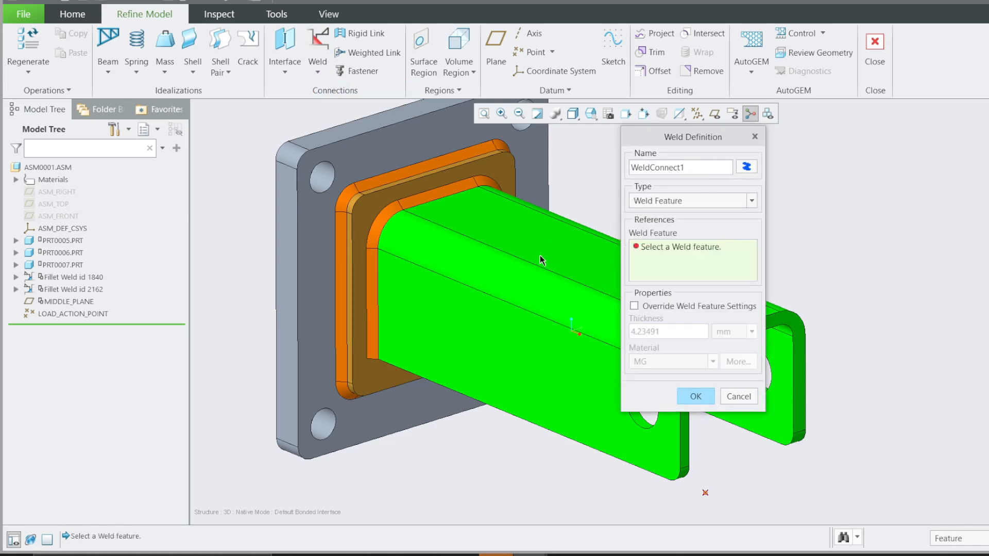
pyautogui.click(384, 216)
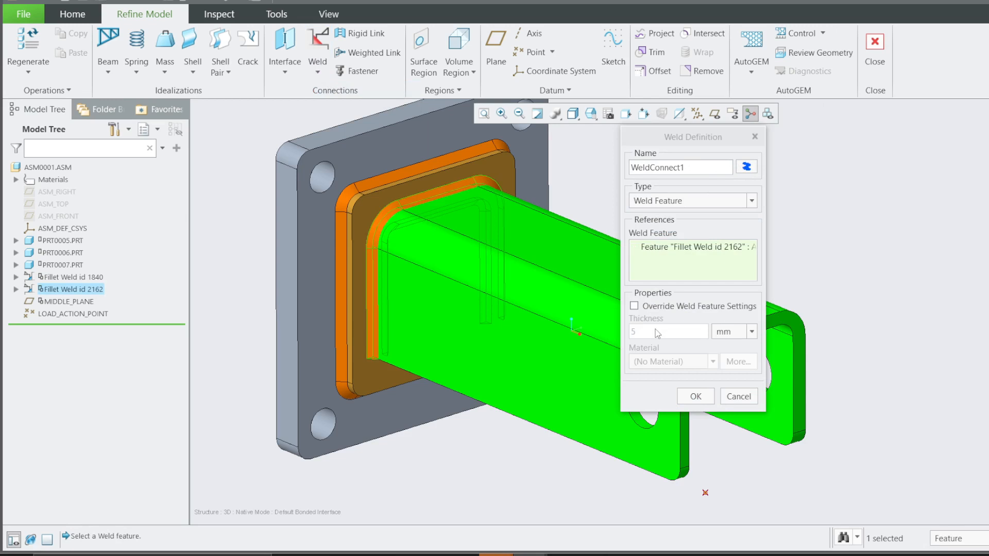
pyautogui.click(634, 306)
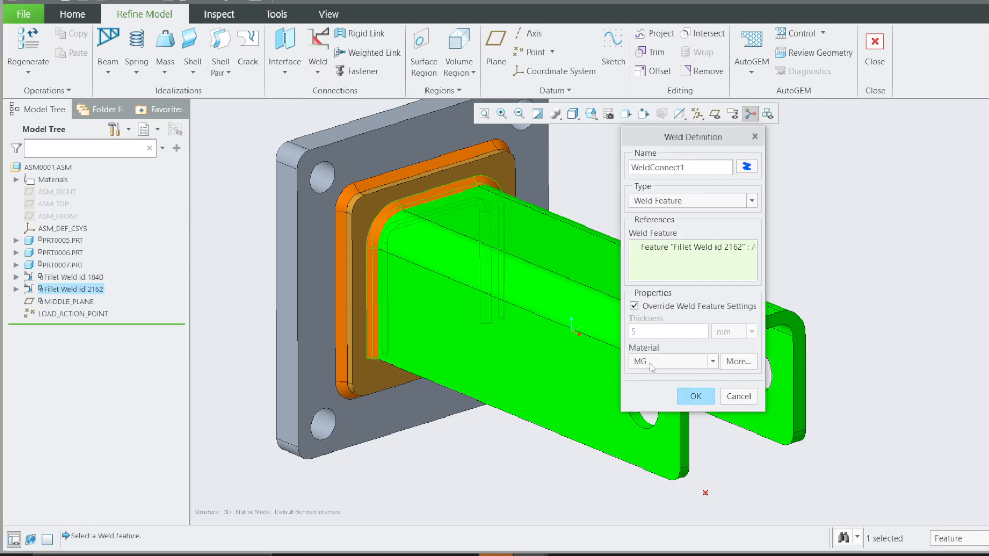
pyautogui.click(713, 363)
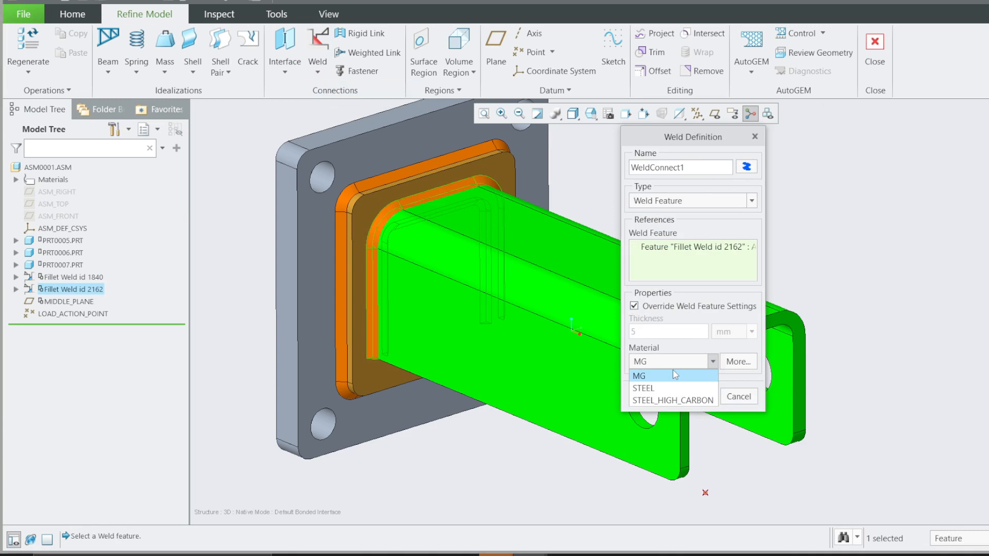
pyautogui.click(744, 366)
pyautogui.click(743, 366)
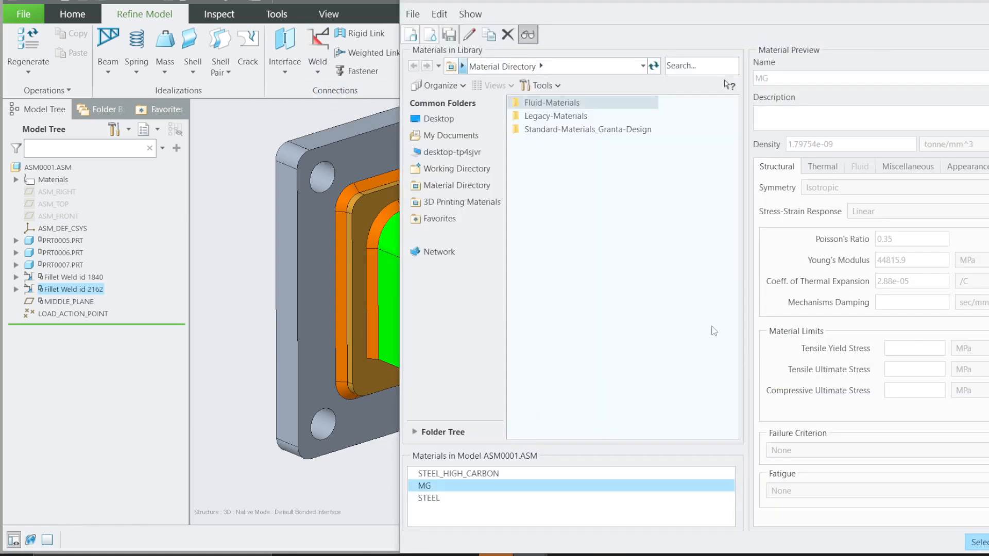
pyautogui.doubleClick(555, 118)
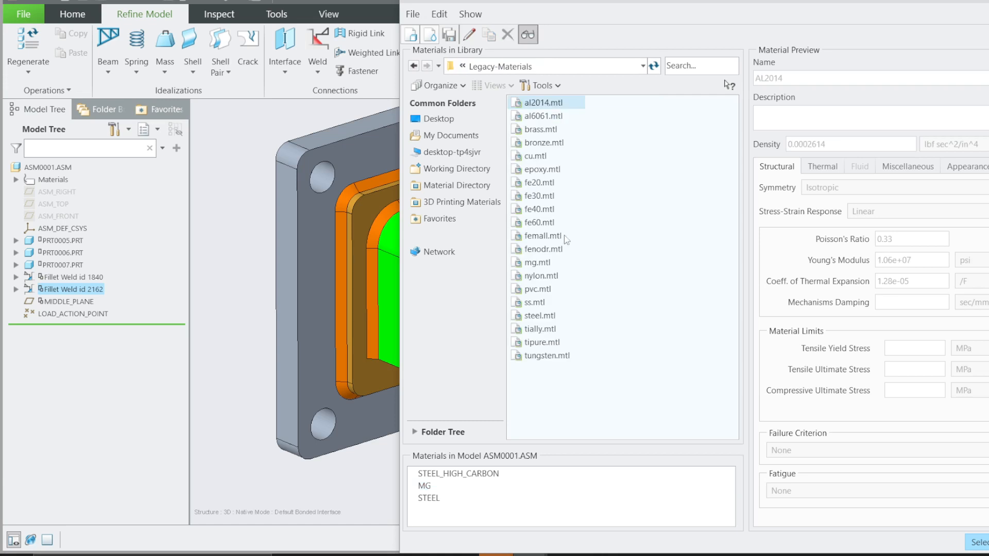
pyautogui.press('Escape')
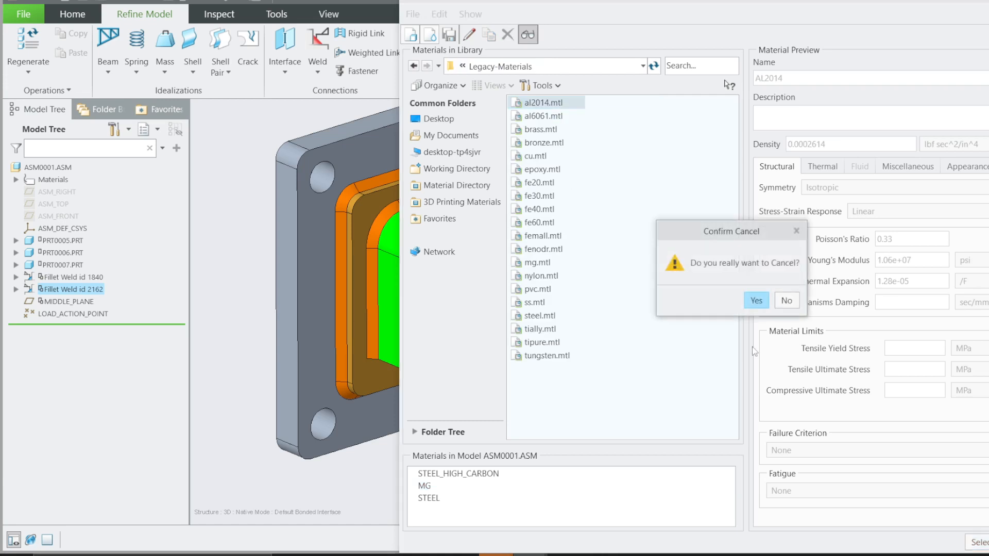
pyautogui.click(755, 301)
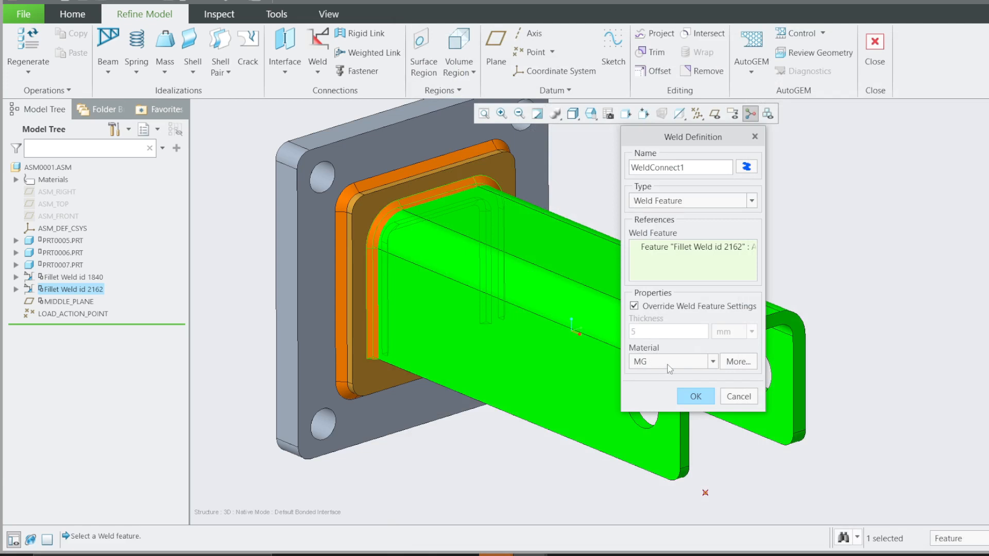
# - Set the channel weld connection's material to STEEL_HIGH_CARBON and finish its definition
pyautogui.click(712, 362)
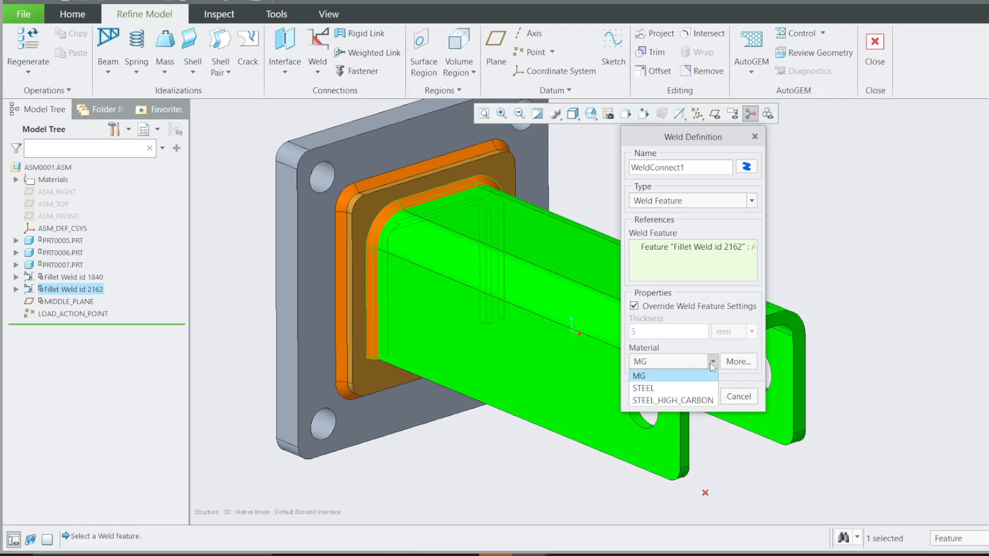
pyautogui.click(682, 401)
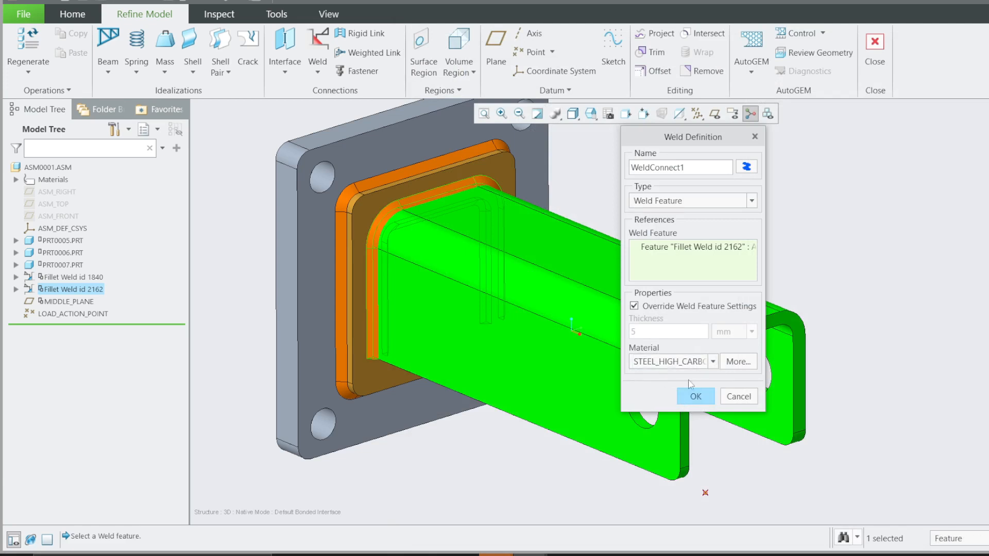
pyautogui.click(695, 398)
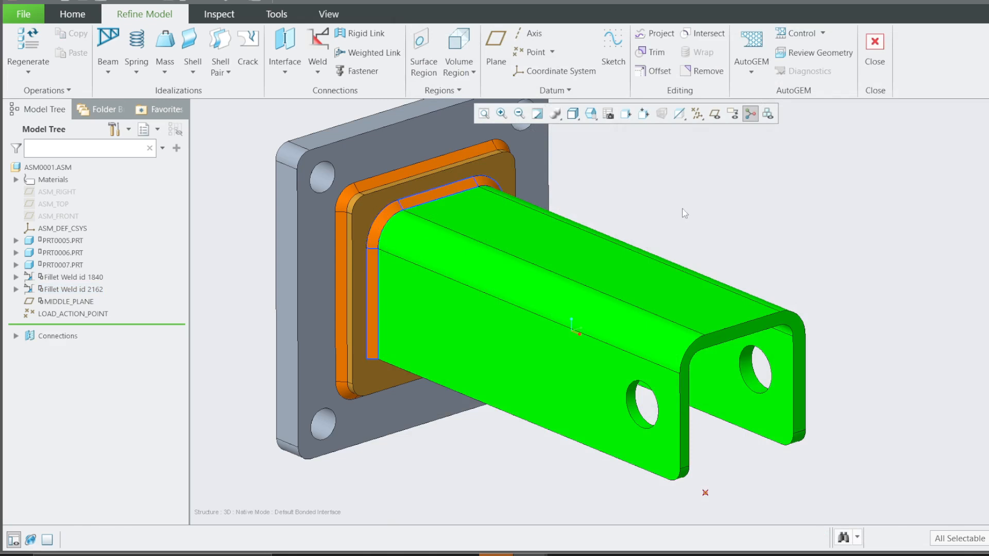
# - Start a second Weld Feature type weld connection on the outer fillet weld, Fillet Weld id 1840
pyautogui.click(317, 71)
pyautogui.click(330, 91)
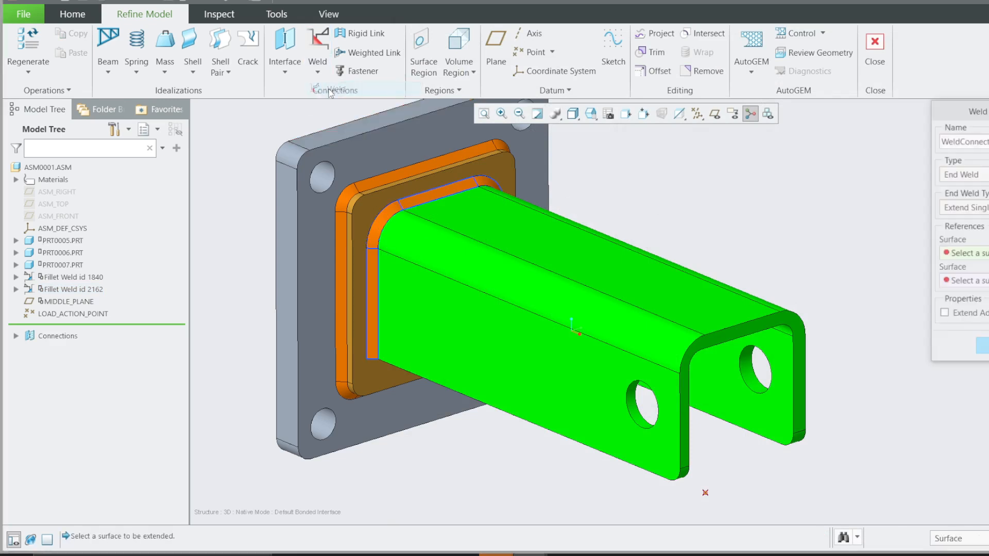
pyautogui.moveTo(973, 110); pyautogui.dragTo(552, 110)
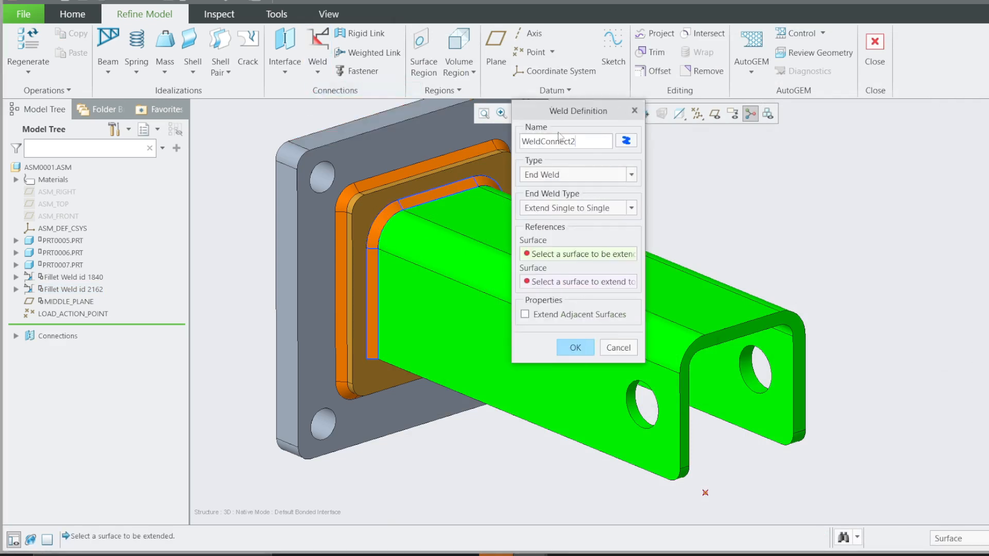
pyautogui.click(625, 174)
pyautogui.click(557, 226)
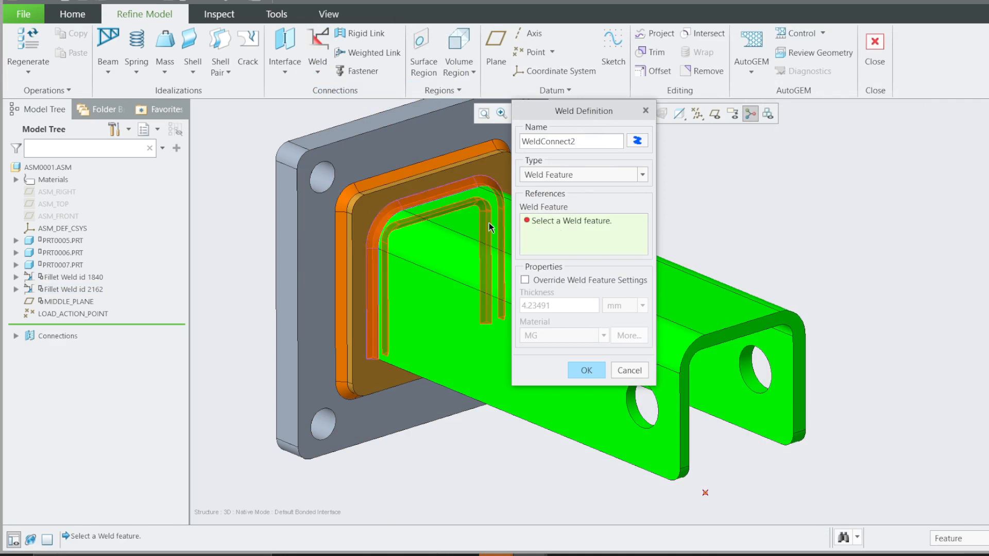
pyautogui.click(398, 177)
# - Override the outer weld's feature settings with the STEEL_HIGH_CARBON material and finish the weld connection
pyautogui.click(525, 280)
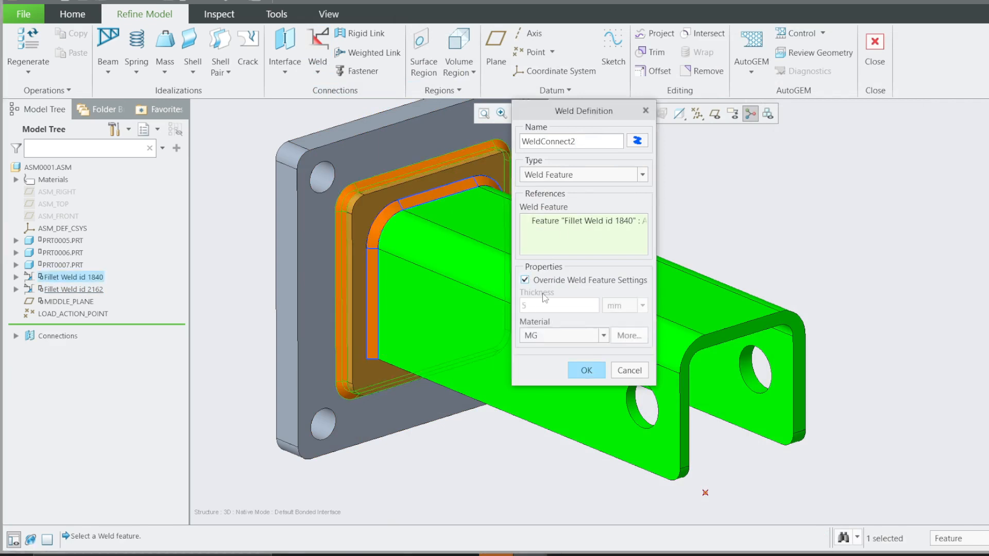
pyautogui.click(604, 335)
pyautogui.click(561, 372)
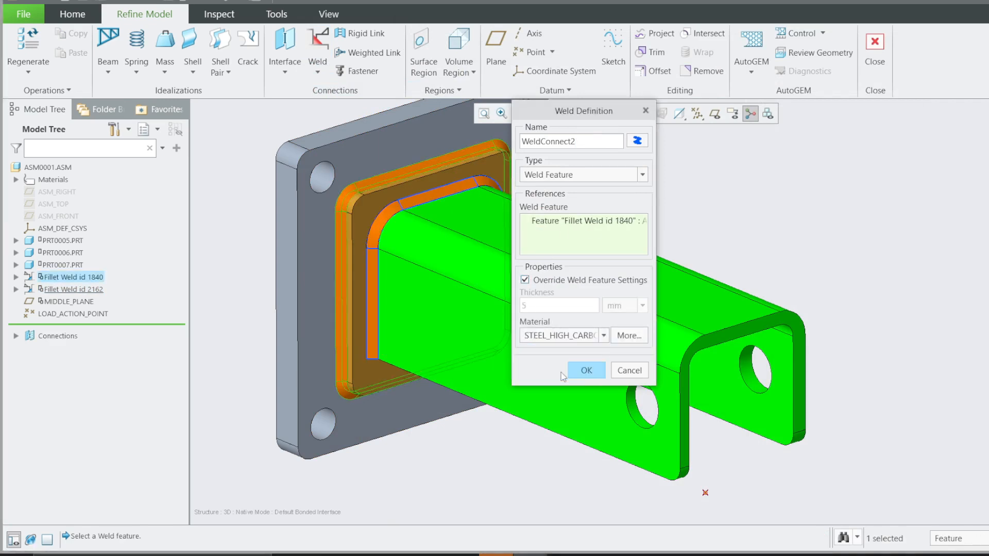
pyautogui.click(587, 370)
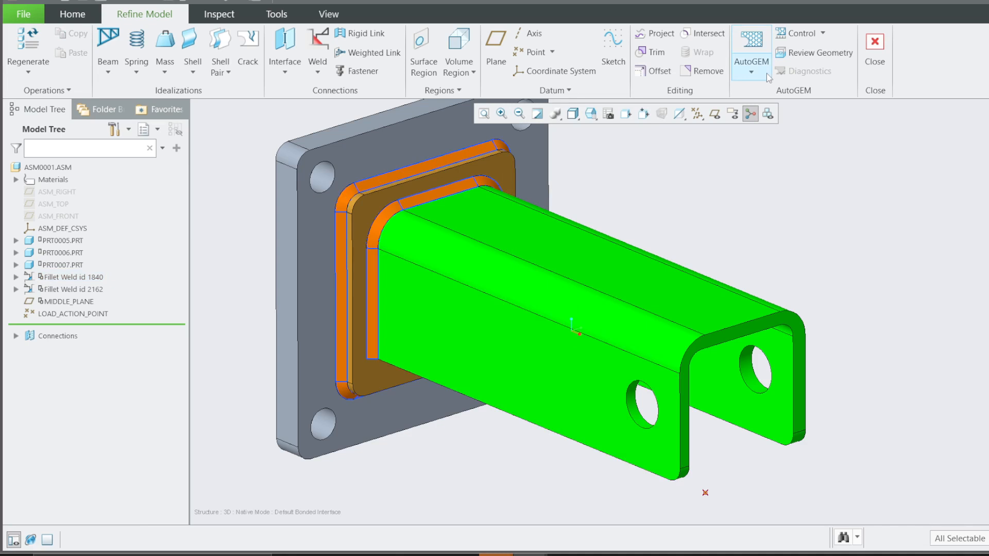
# - Review the simulation geometry and inspect the weld surfaces around the channel and plate, leaving Solid Surfaces enabled when closing the review
pyautogui.click(807, 54)
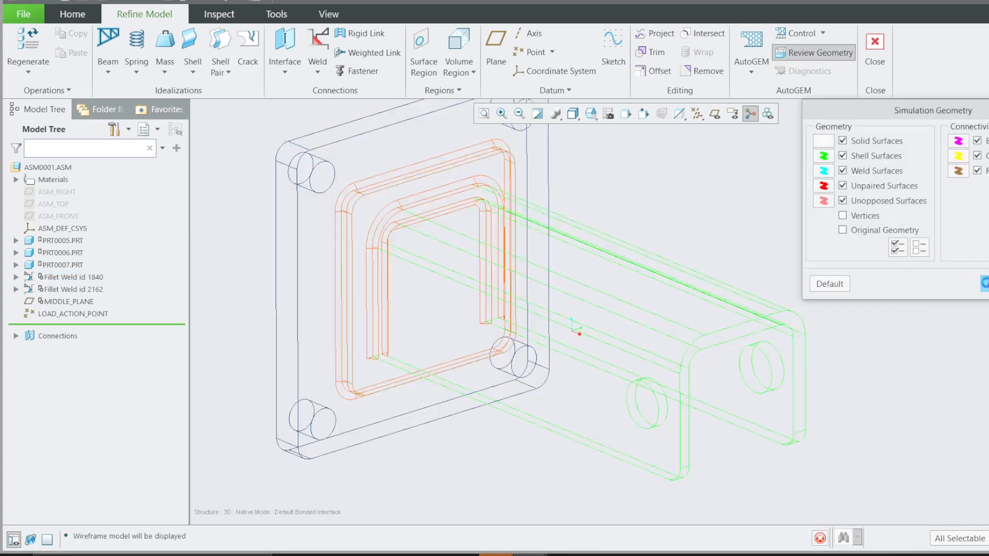
pyautogui.moveTo(363, 330)
pyautogui.mouseDown(button='middle')
pyautogui.moveTo(377, 299)
pyautogui.moveTo(386, 316)
pyautogui.moveTo(361, 323)
pyautogui.mouseUp(button='middle')
pyautogui.click(843, 140)
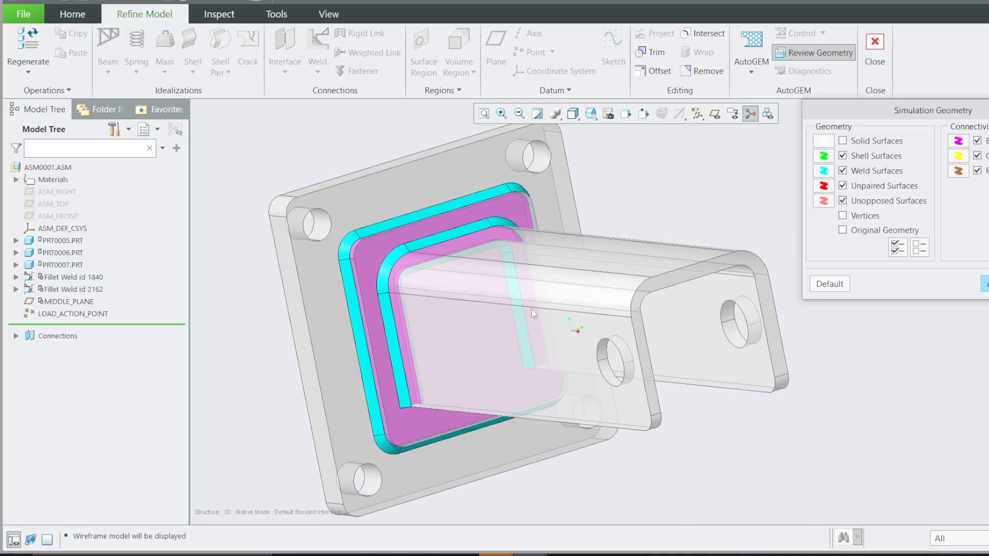
pyautogui.moveTo(534, 314)
pyautogui.mouseDown(button='middle')
pyautogui.moveTo(536, 278)
pyautogui.moveTo(530, 333)
pyautogui.mouseUp(button='middle')
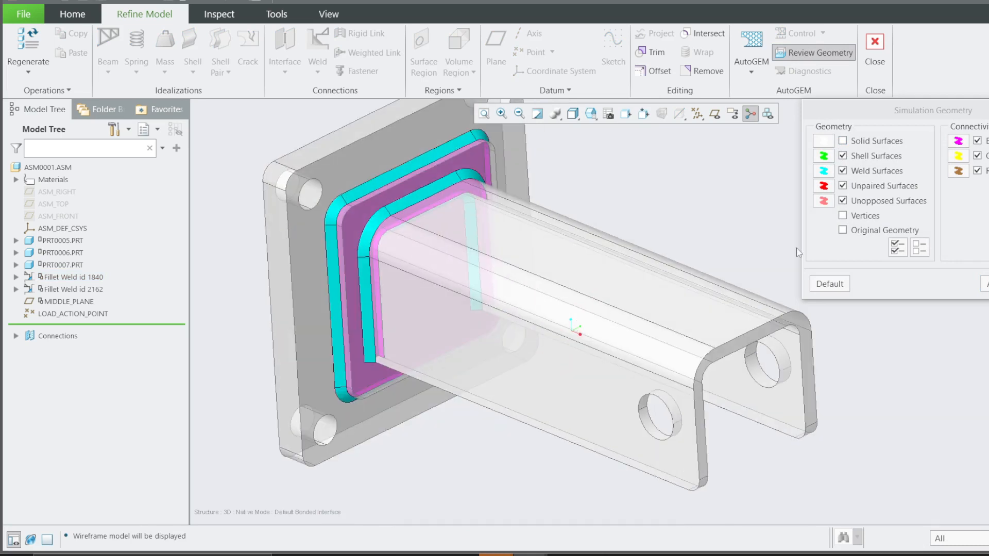
pyautogui.click(843, 142)
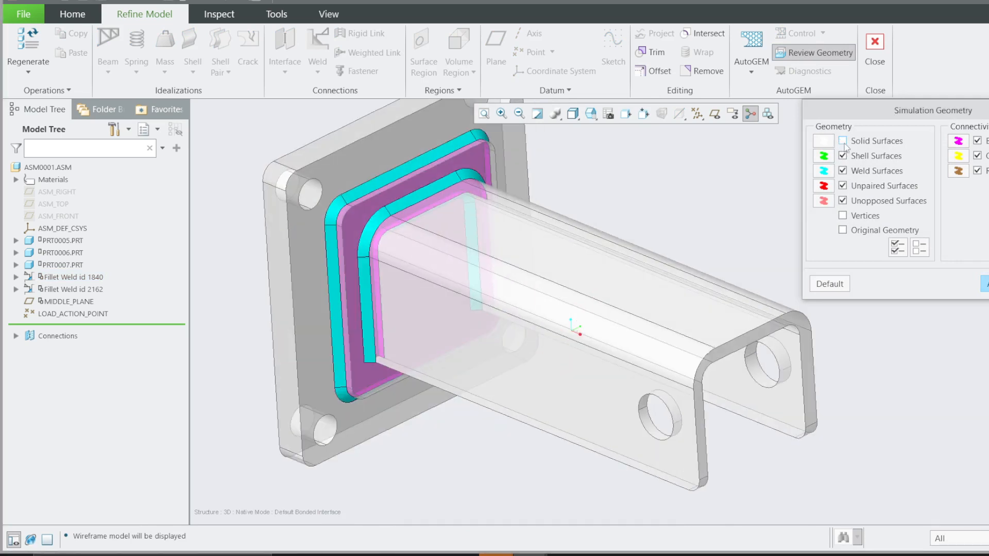
pyautogui.moveTo(336, 256)
pyautogui.mouseDown(button='middle')
pyautogui.moveTo(450, 249)
pyautogui.moveTo(341, 246)
pyautogui.moveTo(335, 222)
pyautogui.moveTo(340, 239)
pyautogui.mouseUp(button='middle')
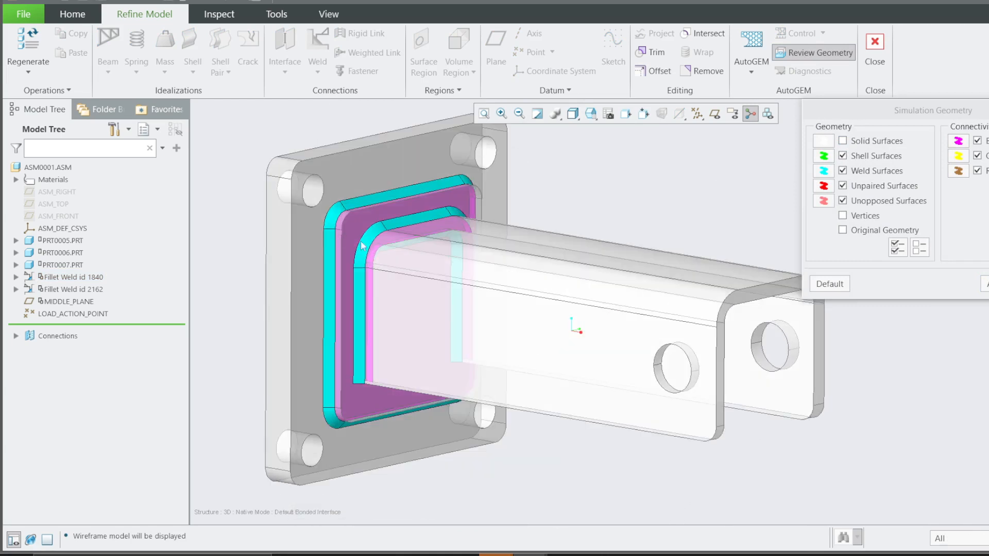
pyautogui.scroll(-3, 389, 227)
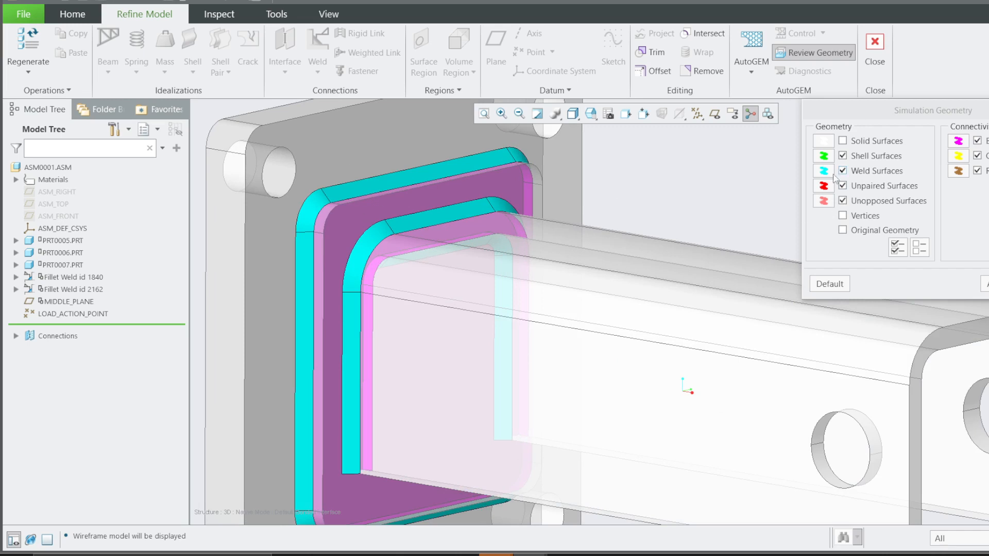
pyautogui.click(843, 140)
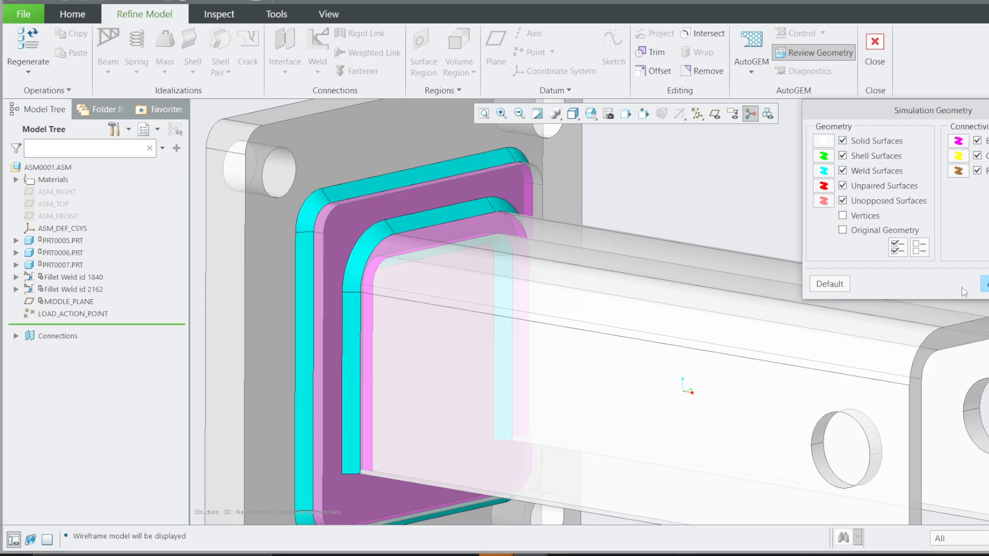
pyautogui.click(984, 284)
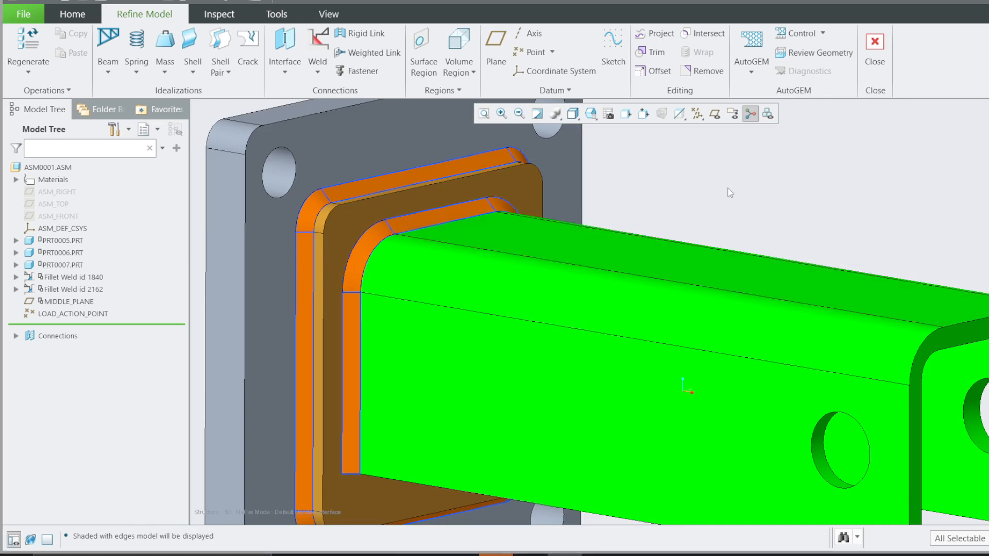
# - Reopen the simulation geometry review and apply the display with Solid Surfaces hidden
pyautogui.scroll(-2, 711, 229)
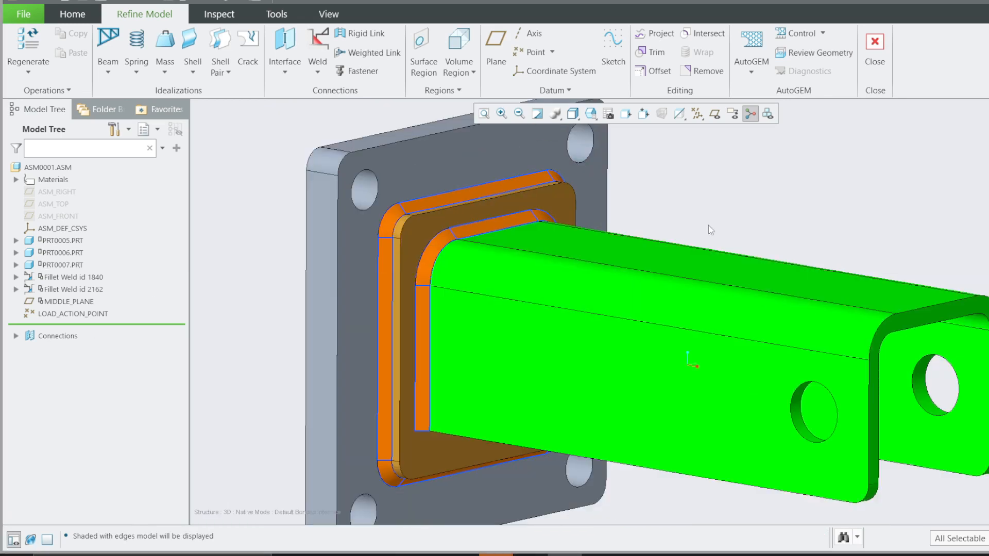
pyautogui.click(804, 60)
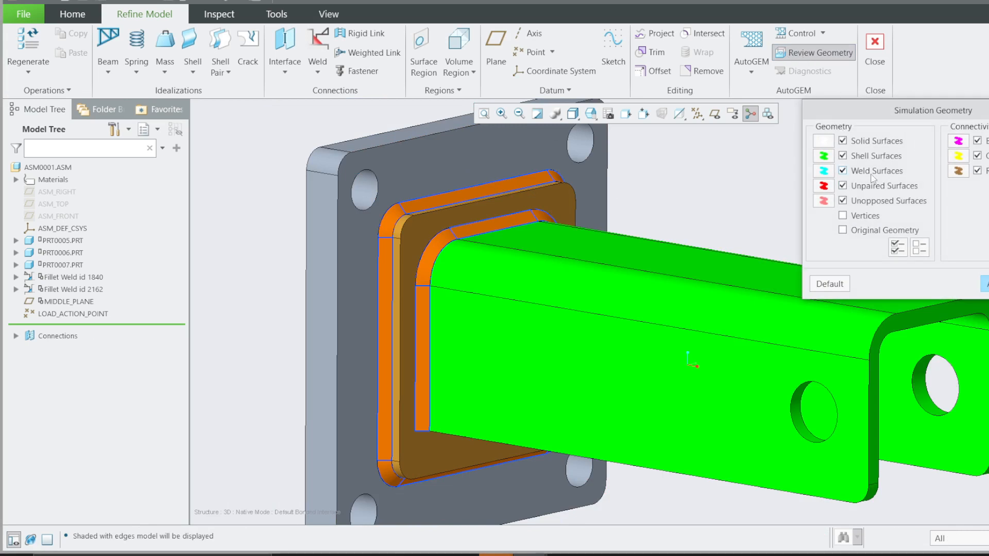
pyautogui.click(986, 282)
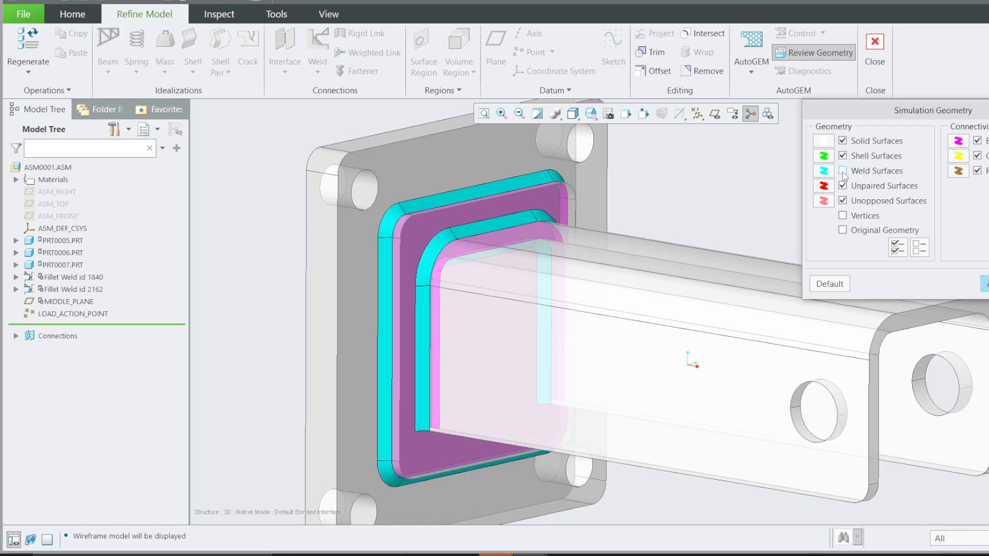
pyautogui.click(843, 140)
pyautogui.click(985, 283)
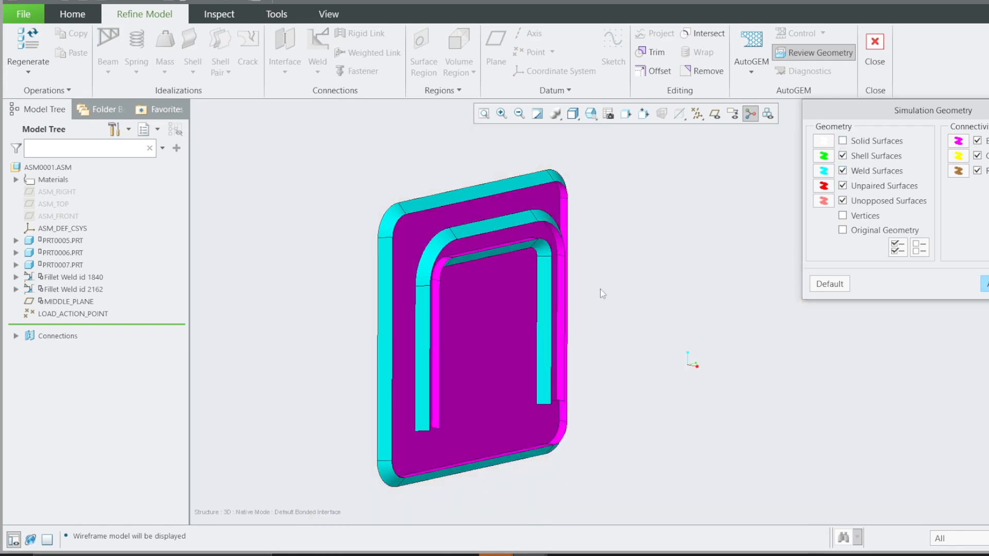
# - Examine the isolated weld surfaces and bonded contact surfaces up close at the corners and from several angles
pyautogui.moveTo(518, 301); pyautogui.dragTo(490, 307, button='middle')
pyautogui.scroll(5, 496, 314)
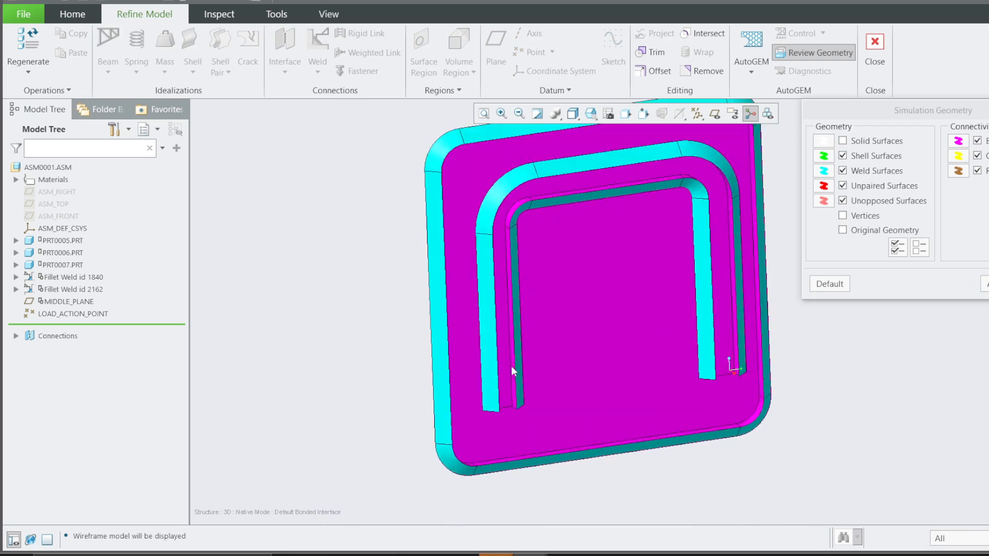
pyautogui.moveTo(626, 305); pyautogui.dragTo(625, 281, button='middle')
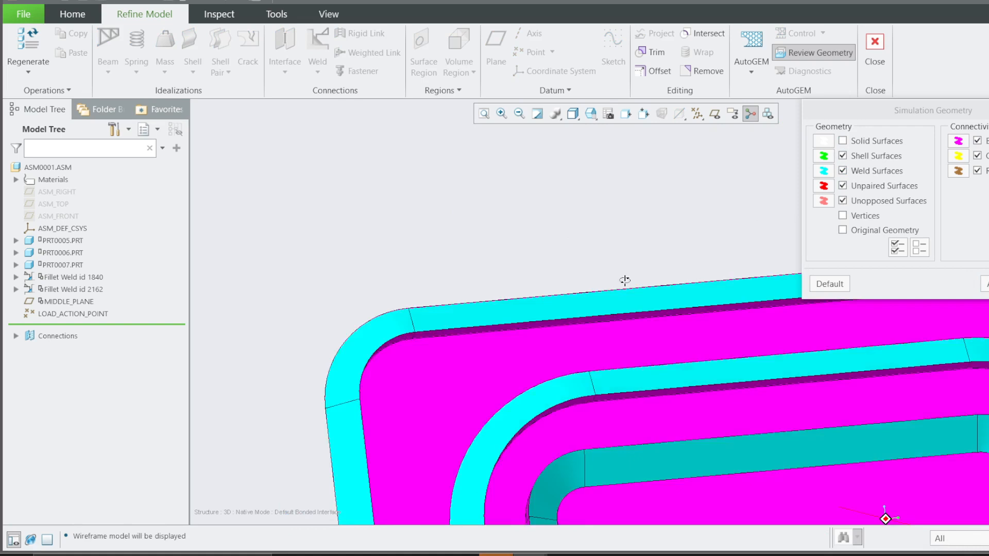
pyautogui.scroll(5, 583, 321)
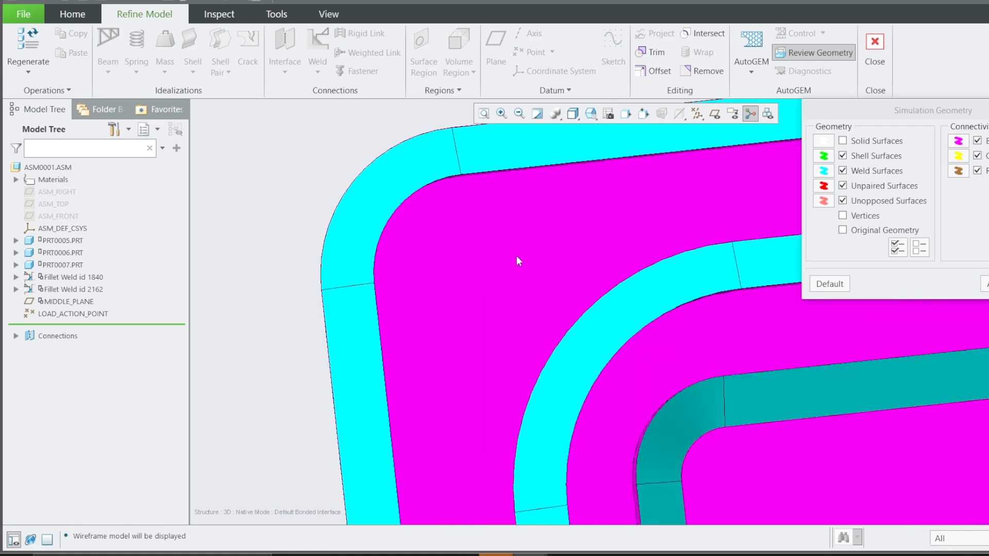
pyautogui.moveTo(517, 257)
pyautogui.mouseDown(button='middle')
pyautogui.moveTo(517, 247)
pyautogui.moveTo(524, 269)
pyautogui.mouseUp(button='middle')
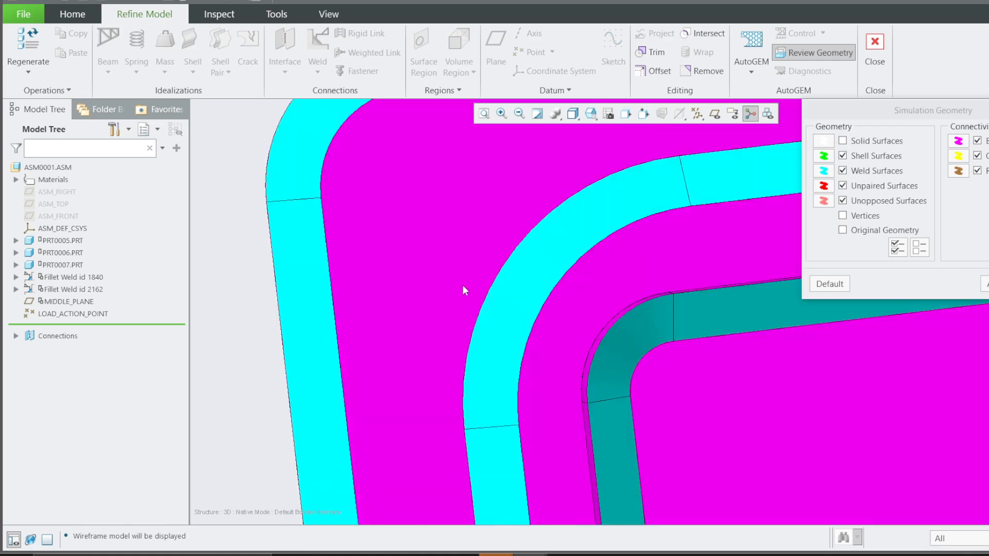
pyautogui.scroll(-6, 463, 290)
pyautogui.moveTo(505, 375)
pyautogui.mouseDown(button='middle')
pyautogui.moveTo(505, 357)
pyautogui.moveTo(477, 354)
pyautogui.moveTo(533, 378)
pyautogui.mouseUp(button='middle')
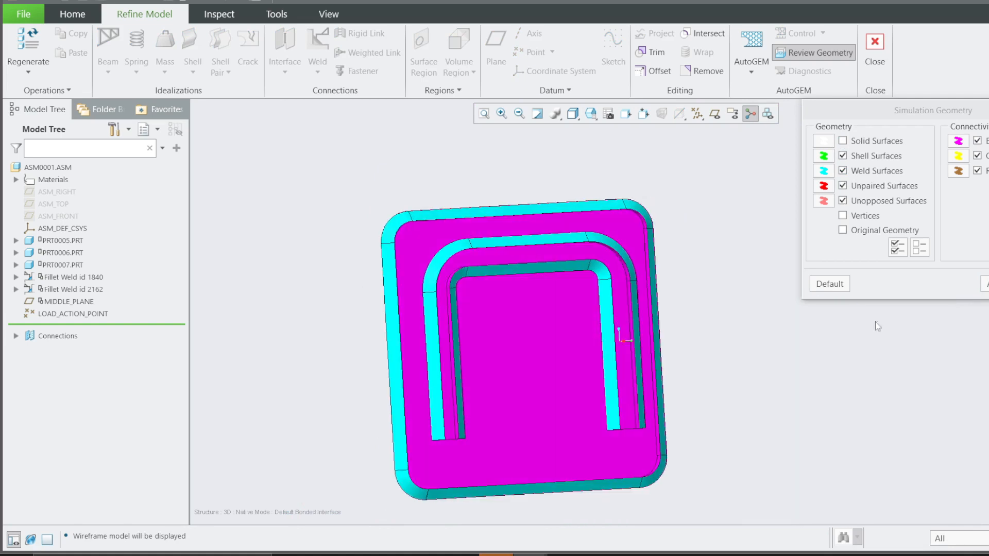
# - Exit Simulate and recreate the outer fillet weld around the middle plate as a single-sided DxD weld of size 5.00
pyautogui.click(986, 284)
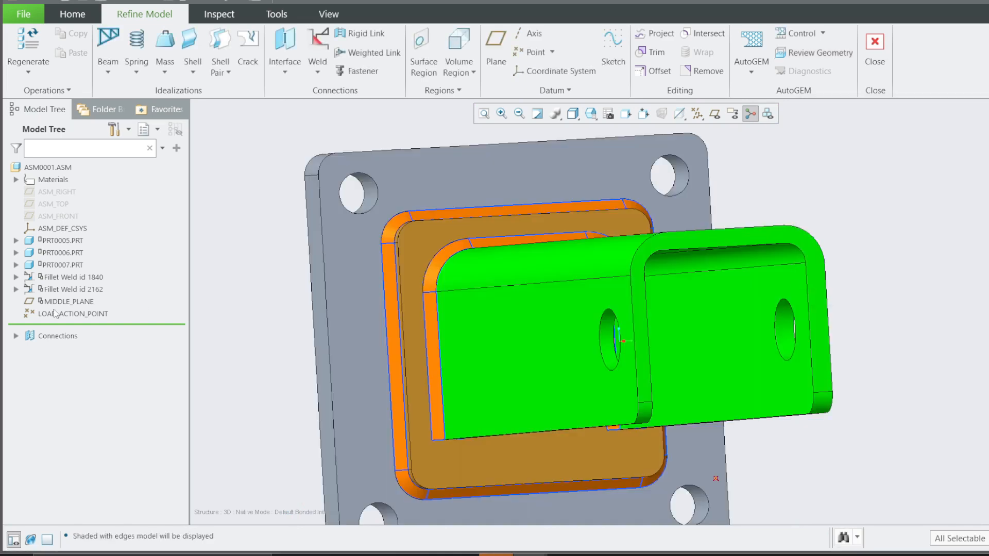
pyautogui.click(875, 51)
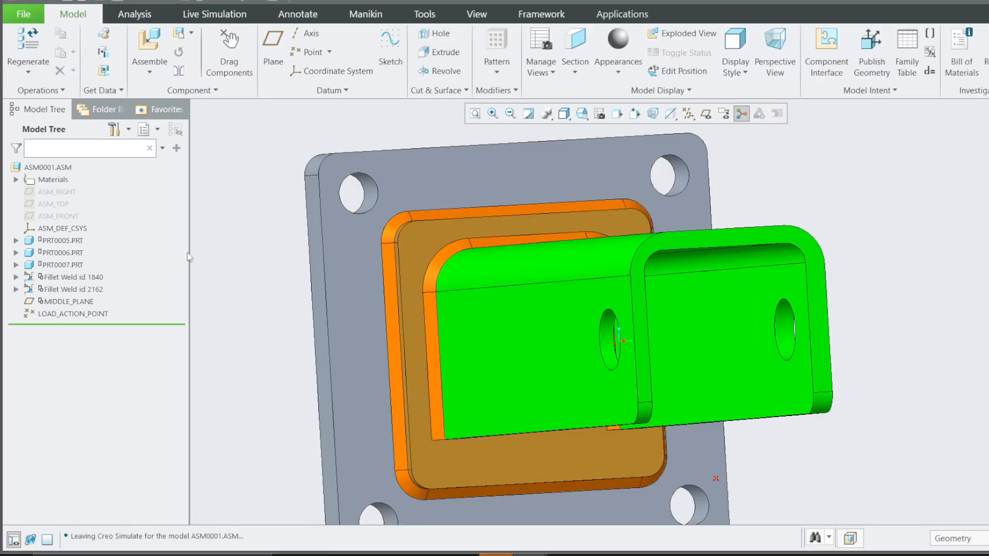
pyautogui.rightClick(70, 278)
pyautogui.click(88, 219)
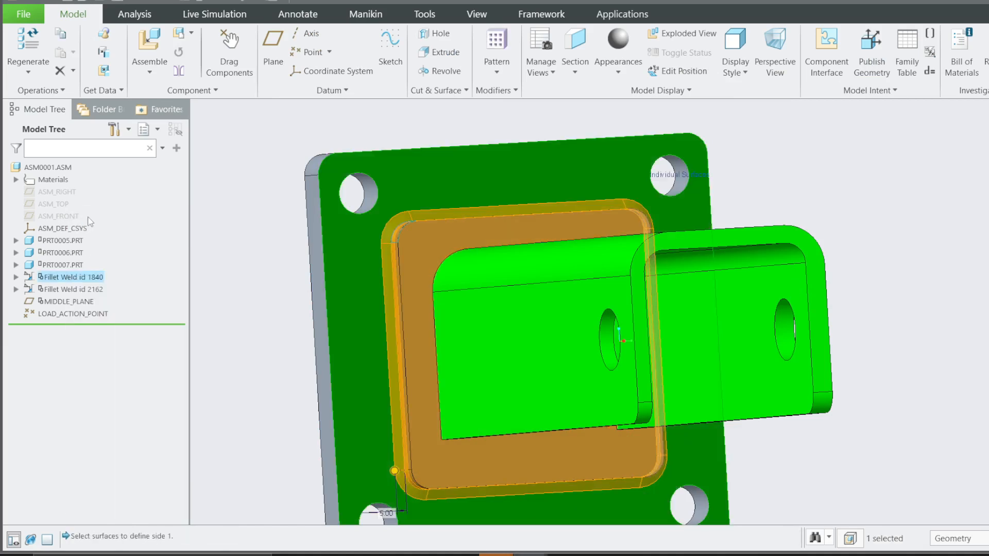
pyautogui.click(115, 92)
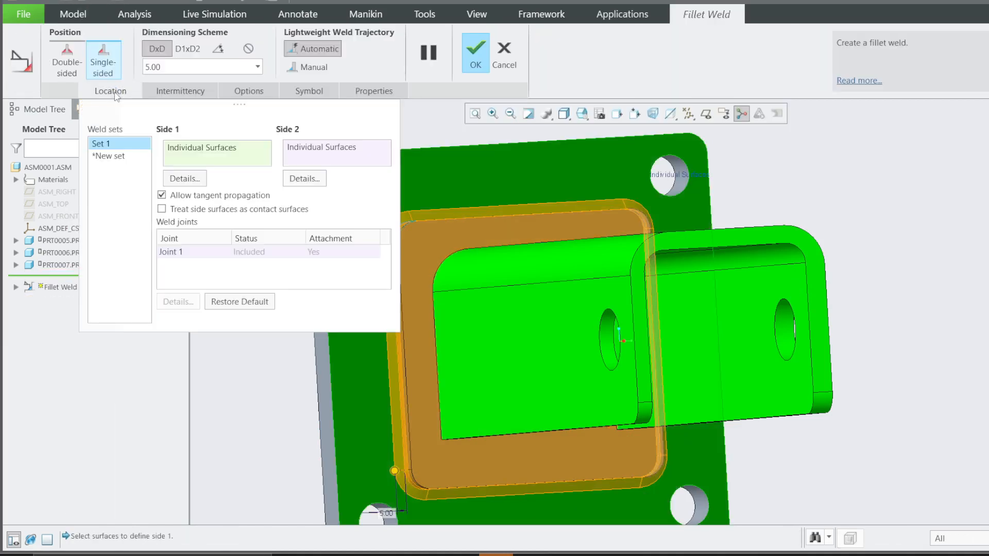
pyautogui.moveTo(704, 296); pyautogui.dragTo(650, 270, button='middle')
pyautogui.scroll(6, 522, 202)
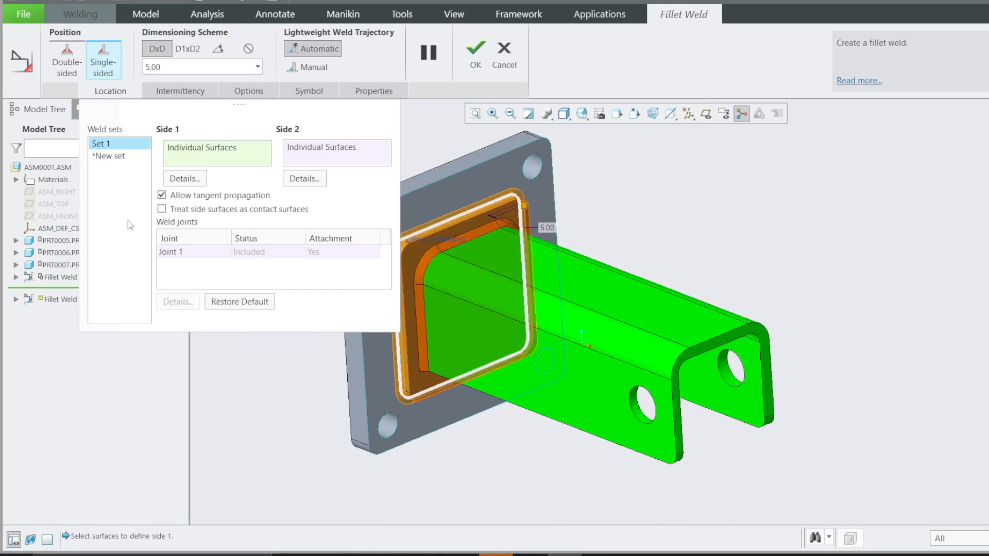
pyautogui.click(477, 52)
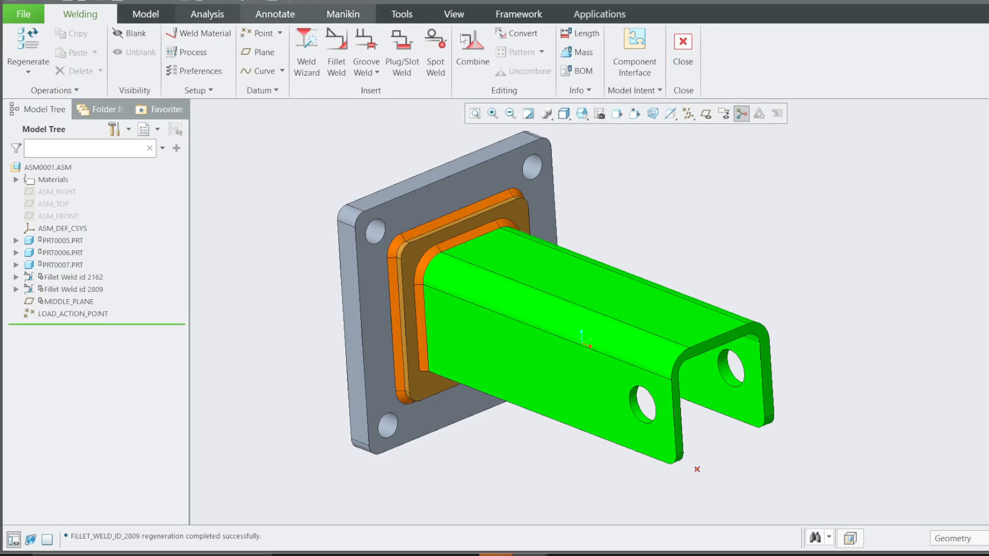
pyautogui.click(682, 52)
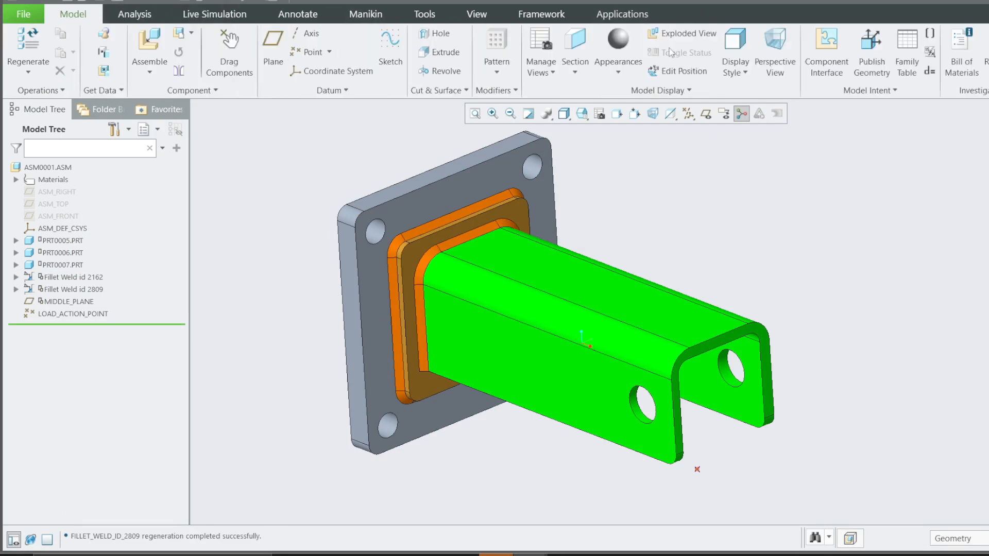
# - Return to Simulate's structure mode and redefine WeldConnect2 to reference the recreated outer fillet weld feature
pyautogui.click(623, 13)
pyautogui.click(398, 47)
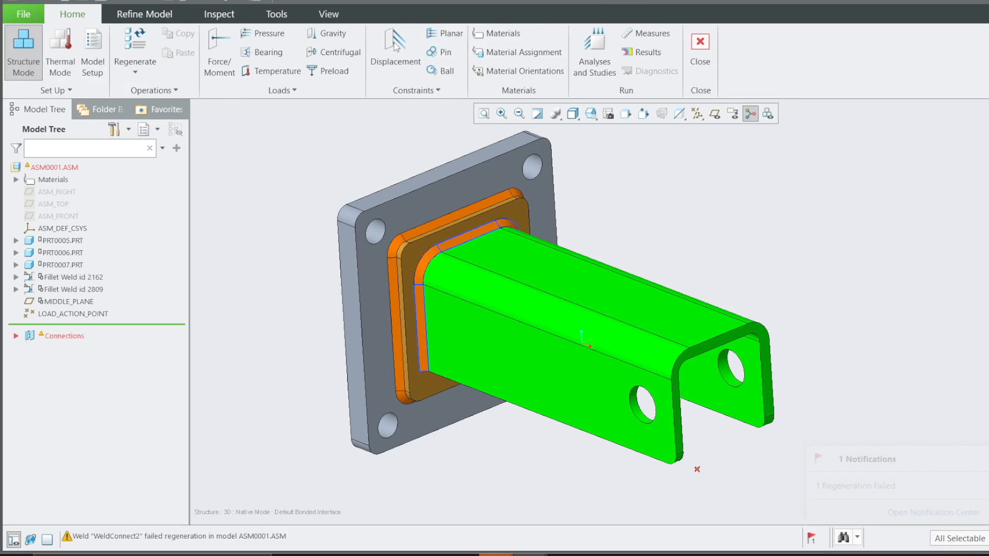
pyautogui.click(16, 336)
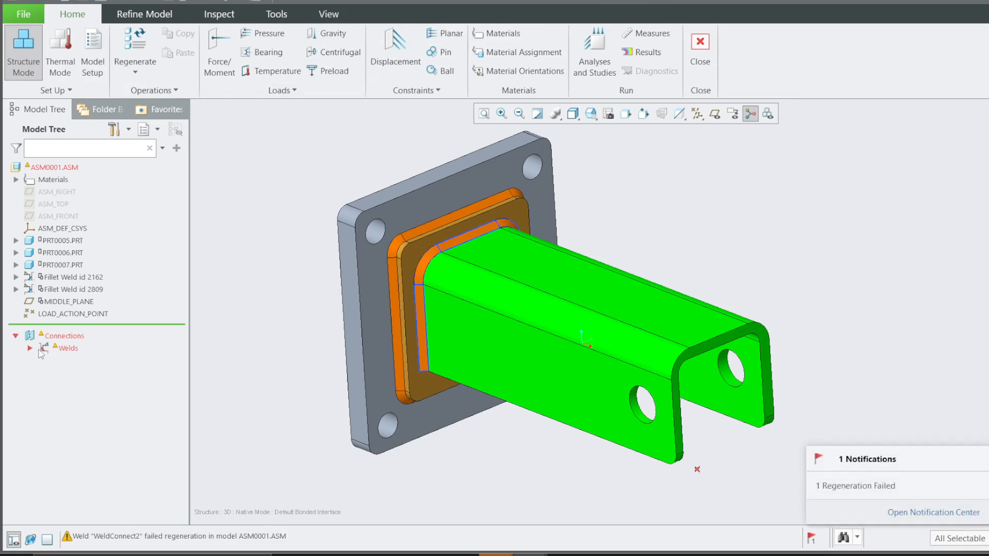
pyautogui.click(30, 349)
pyautogui.rightClick(62, 370)
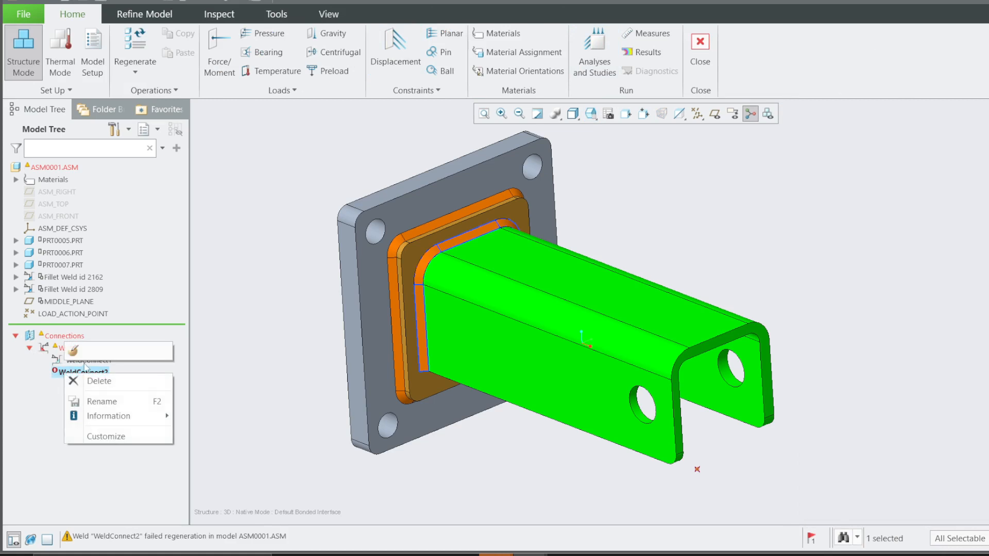
pyautogui.click(88, 345)
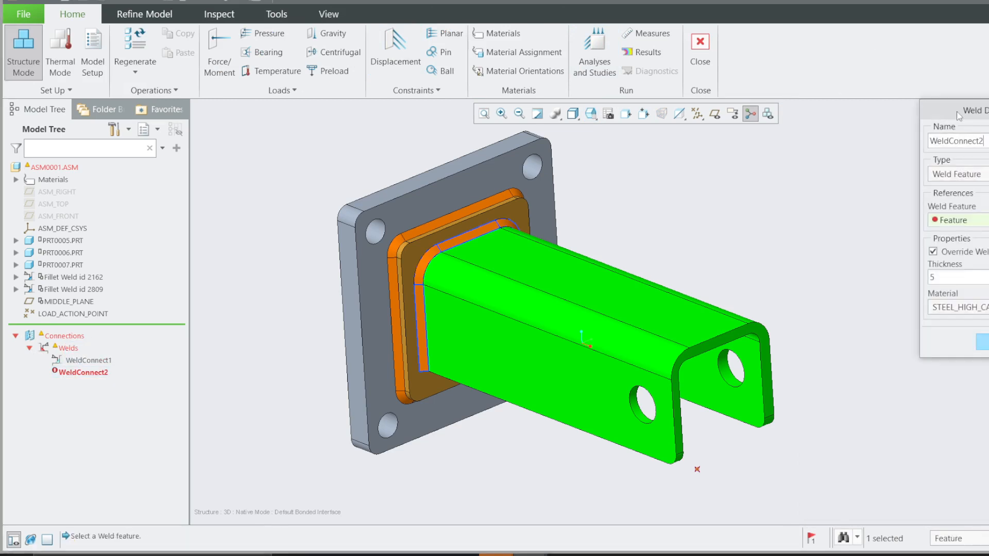
pyautogui.moveTo(959, 114); pyautogui.dragTo(159, 150)
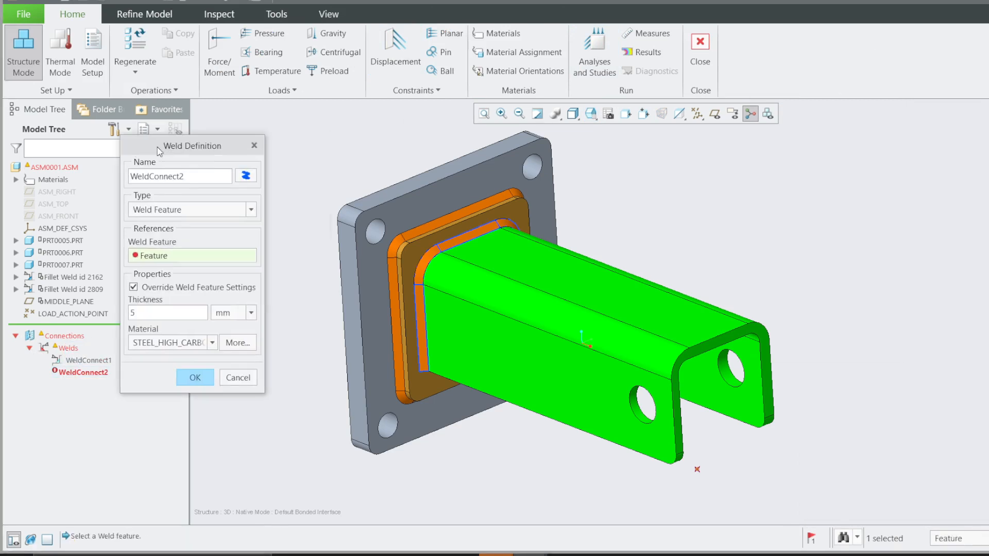
pyautogui.click(411, 259)
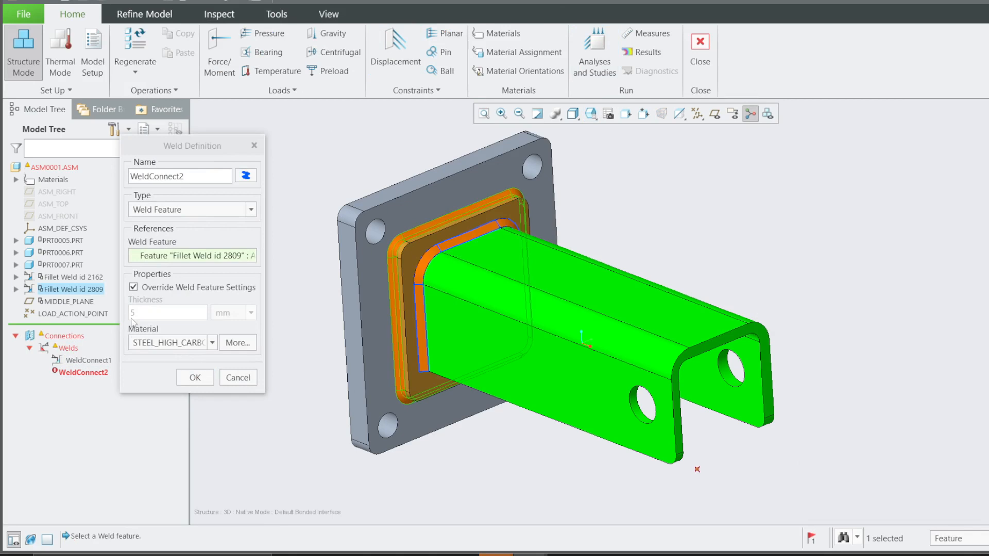
pyautogui.click(198, 381)
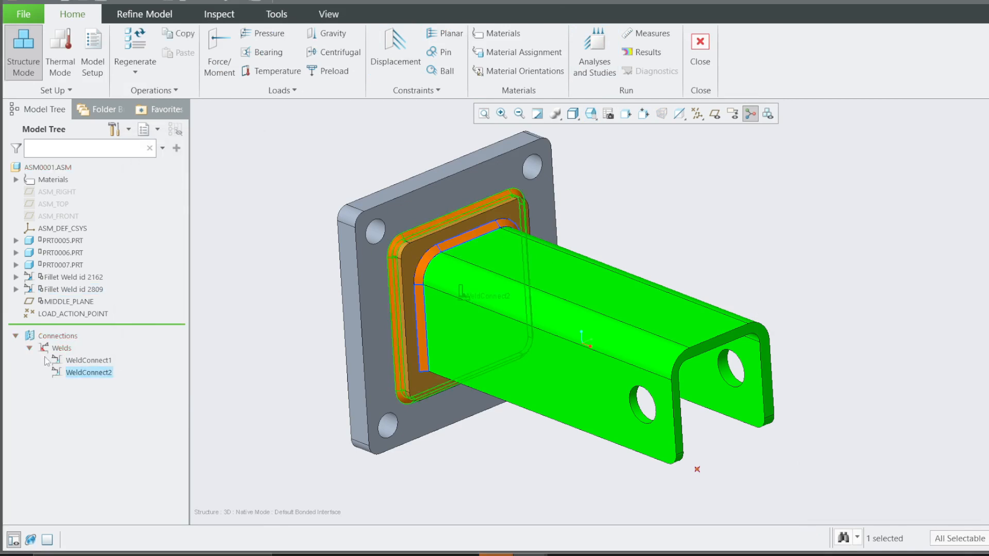
pyautogui.click(15, 335)
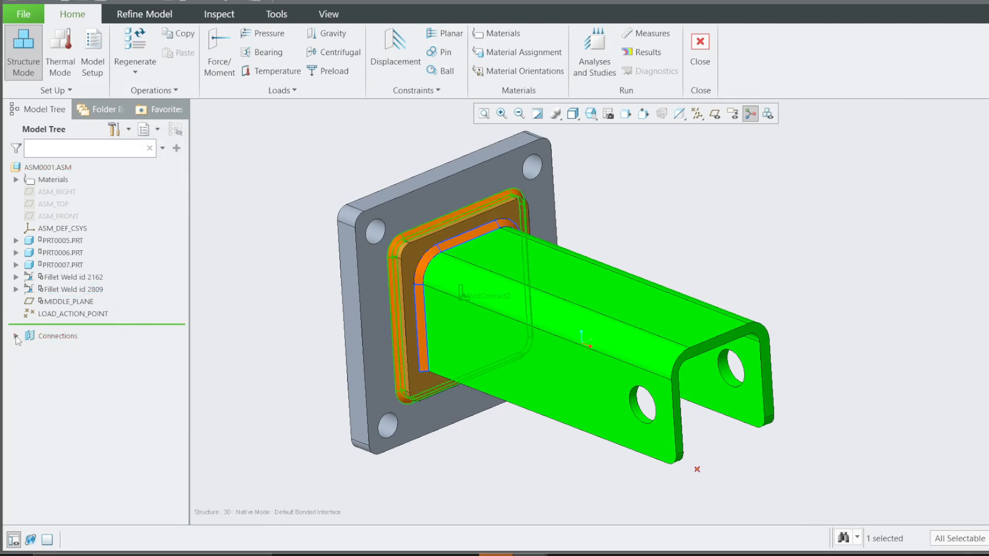
pyautogui.click(327, 184)
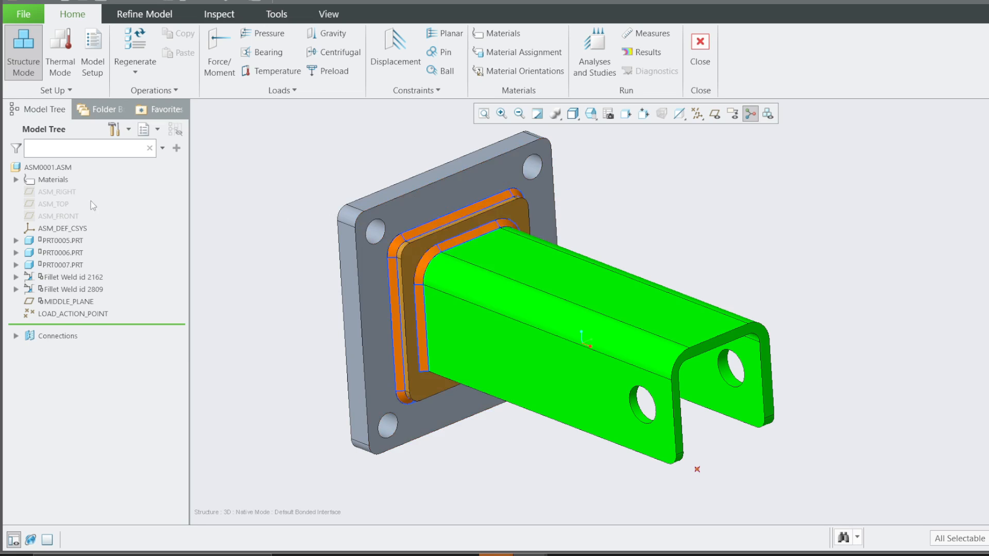
# - Review the materials available in the assembly
pyautogui.rightClick(54, 180)
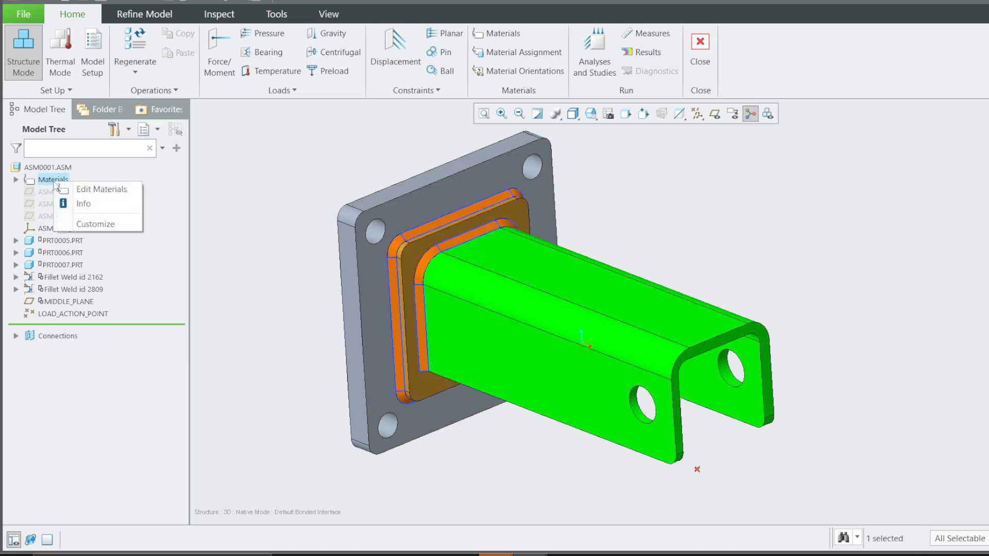
pyautogui.click(95, 189)
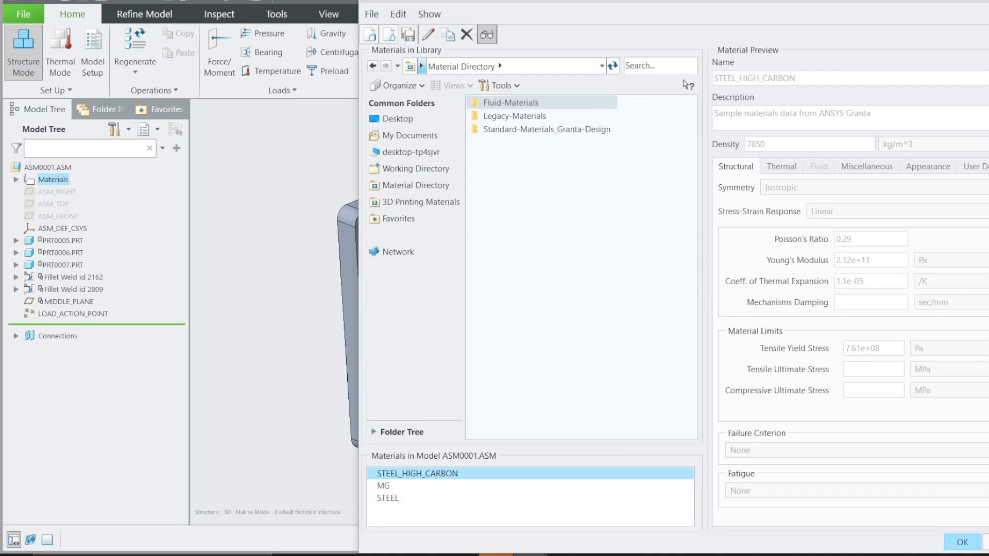
pyautogui.press('Escape')
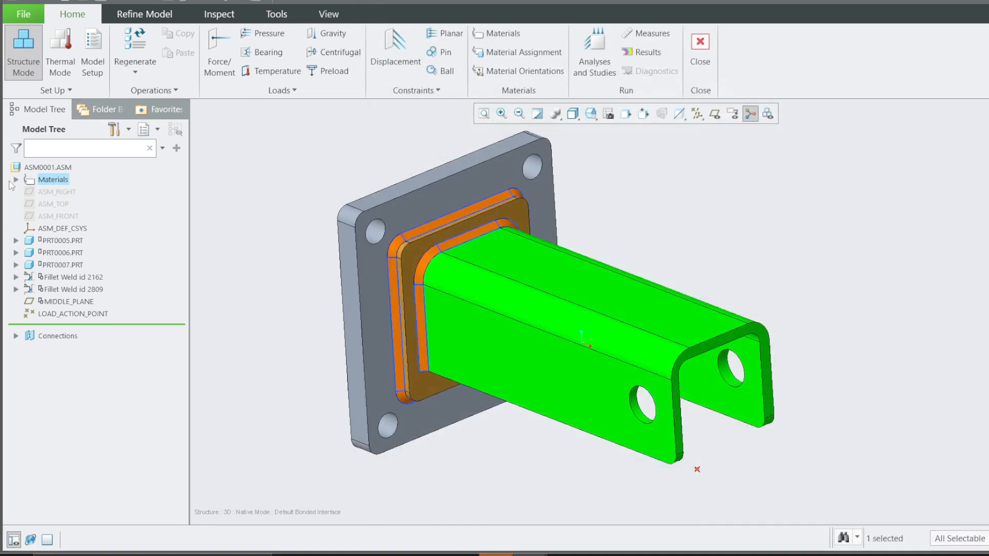
pyautogui.click(16, 180)
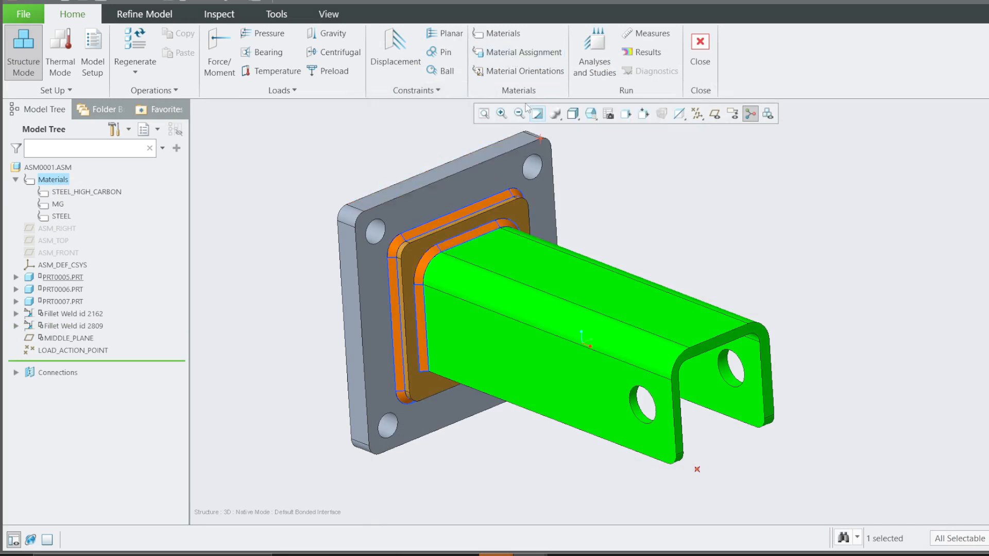
# - Assign the STEEL material to the components PRT0005, PRT0006 and PRT0007 with no material orientation
pyautogui.click(523, 54)
pyautogui.moveTo(972, 110); pyautogui.dragTo(266, 163)
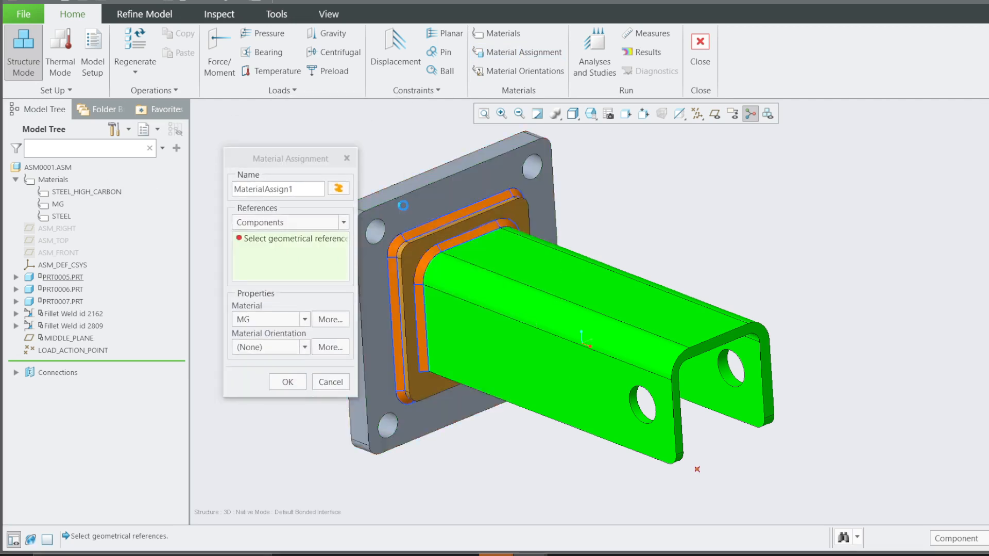
pyautogui.click(412, 234)
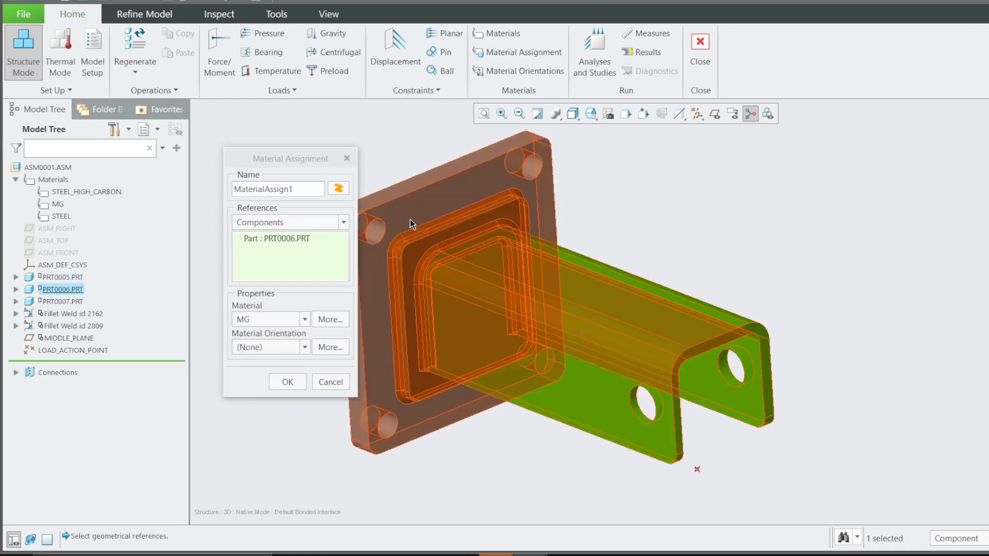
pyautogui.keyDown('ctrl'); pyautogui.click(420, 254); pyautogui.keyUp('ctrl')
pyautogui.keyDown('ctrl'); pyautogui.click(427, 327); pyautogui.keyUp('ctrl')
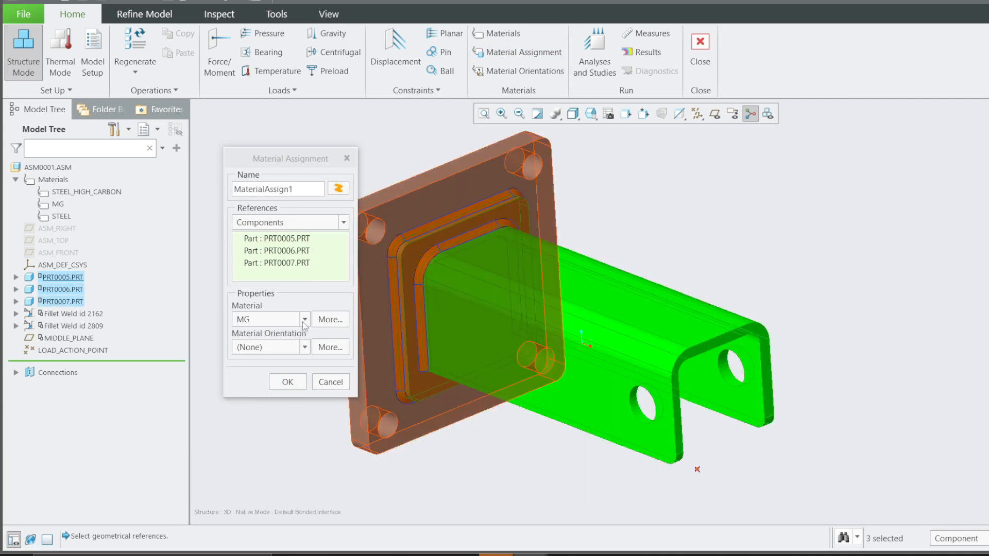
pyautogui.click(304, 320)
pyautogui.click(278, 347)
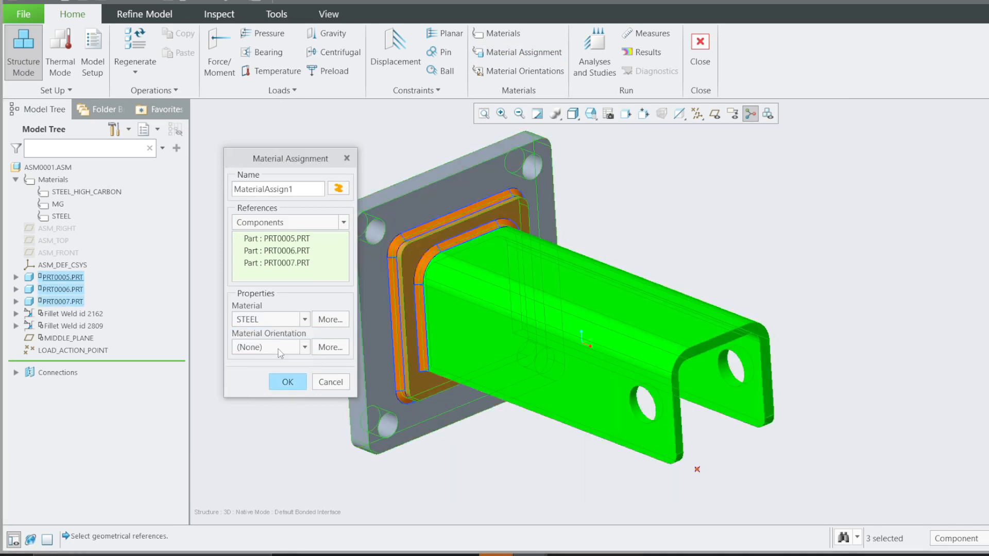
pyautogui.click(305, 349)
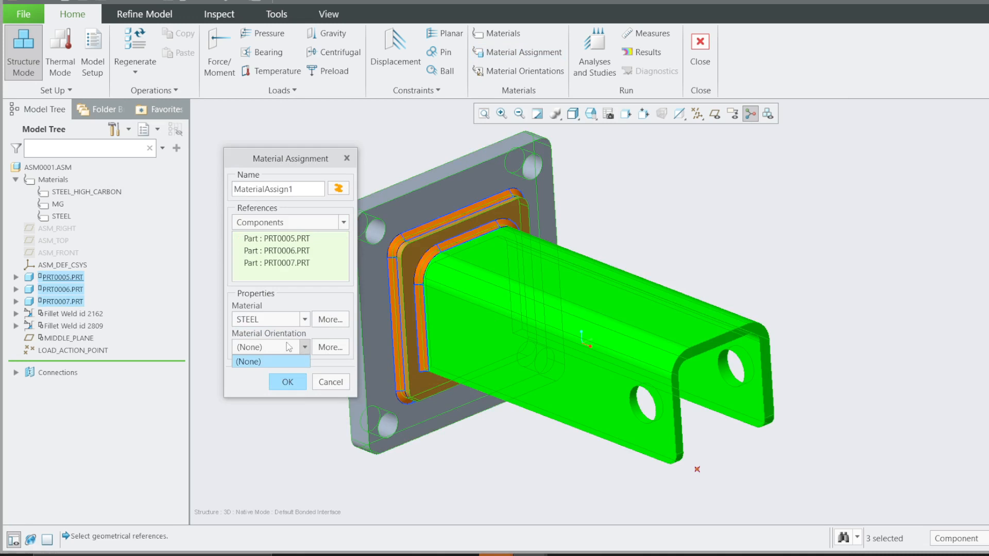
pyautogui.click(287, 381)
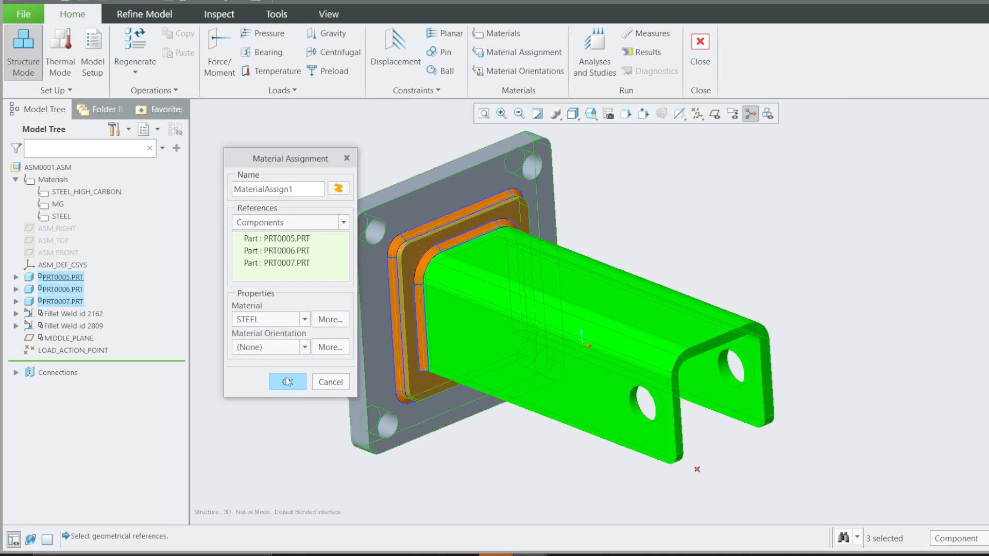
pyautogui.click(287, 382)
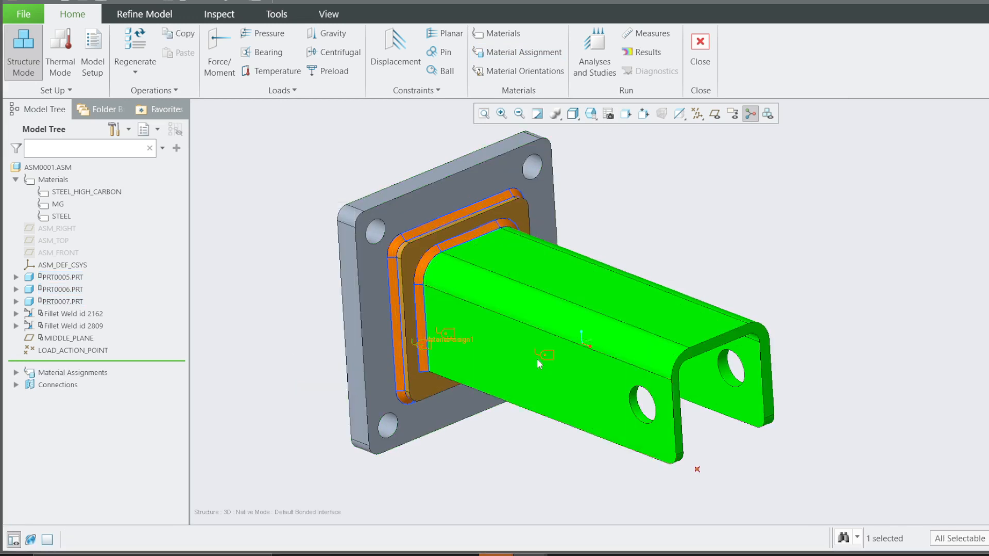
# - Review the simulation geometry of the welded joints with solid surfaces included in the display
pyautogui.scroll(3, 454, 336)
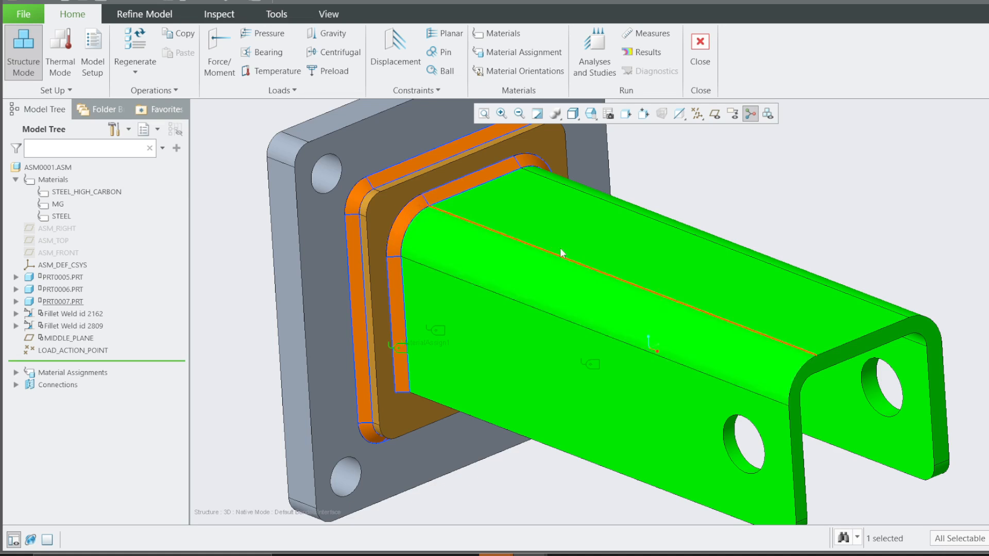
pyautogui.scroll(-2, 539, 239)
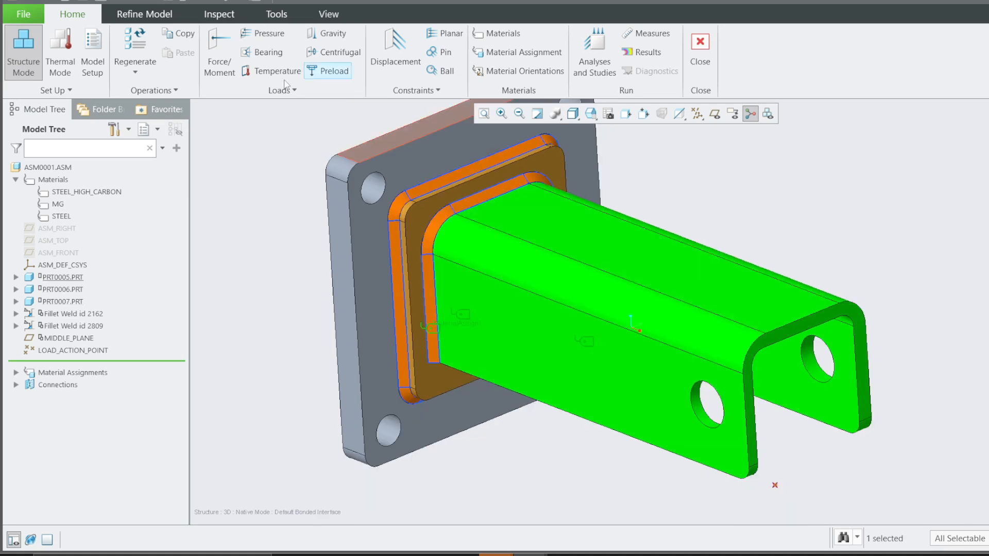
pyautogui.click(144, 14)
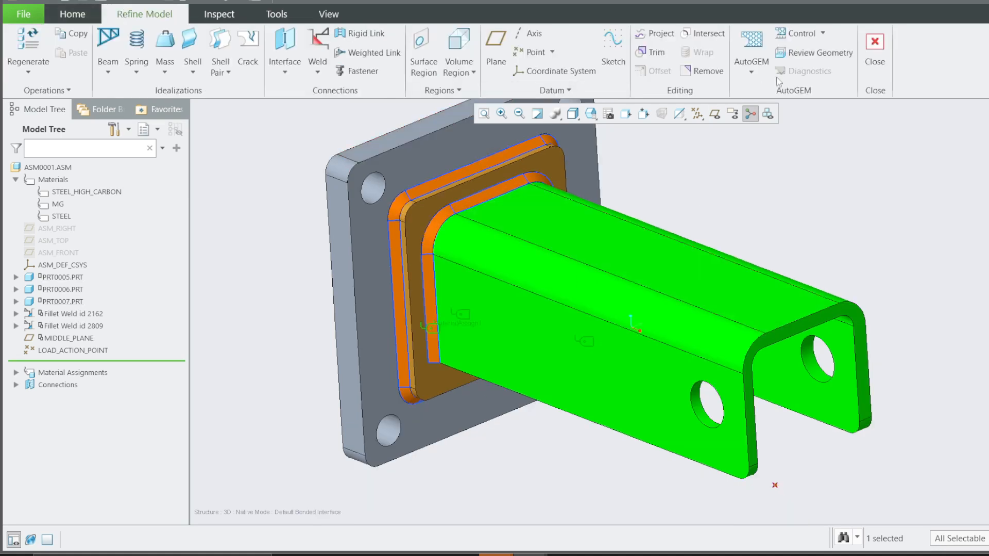
pyautogui.click(813, 55)
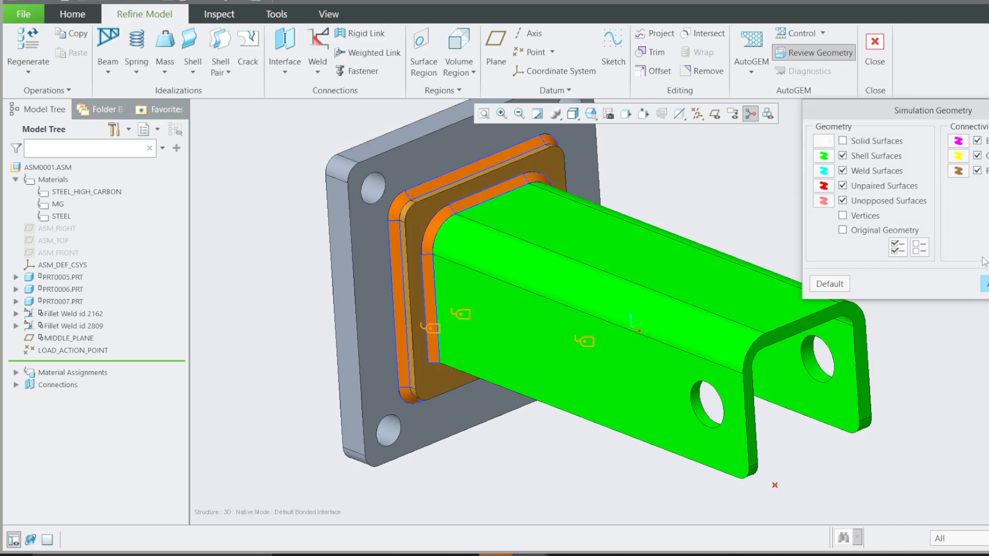
pyautogui.moveTo(449, 277); pyautogui.dragTo(473, 274, button='middle')
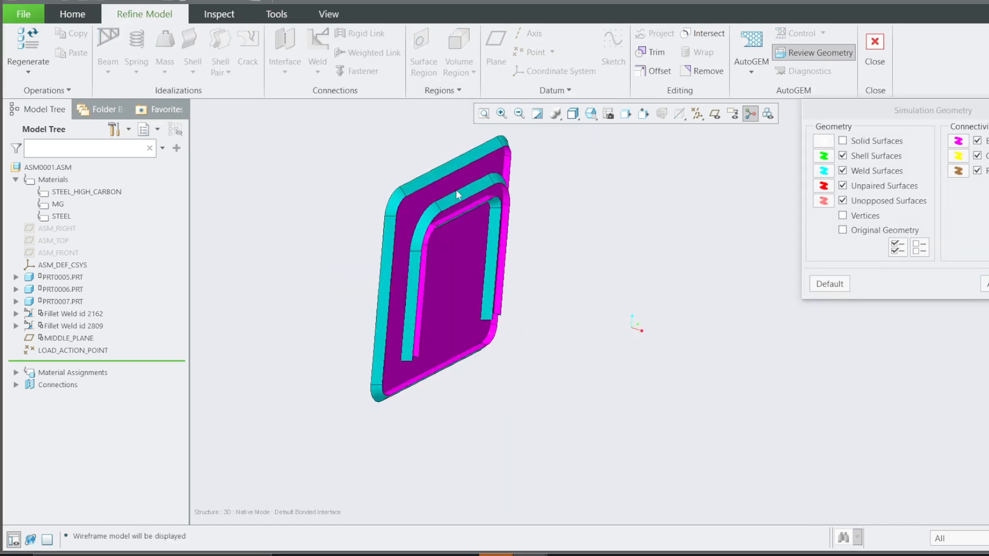
pyautogui.click(843, 141)
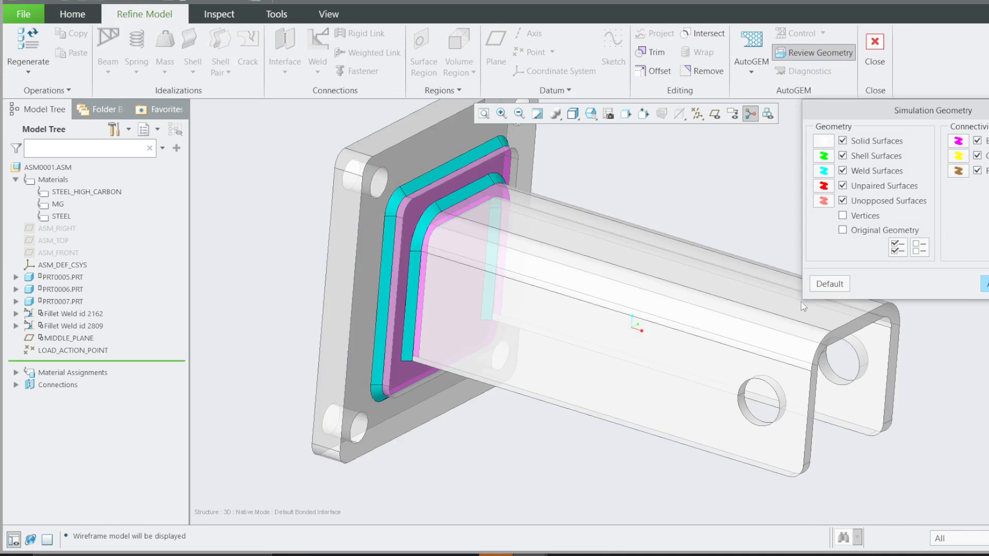
pyautogui.press('Escape')
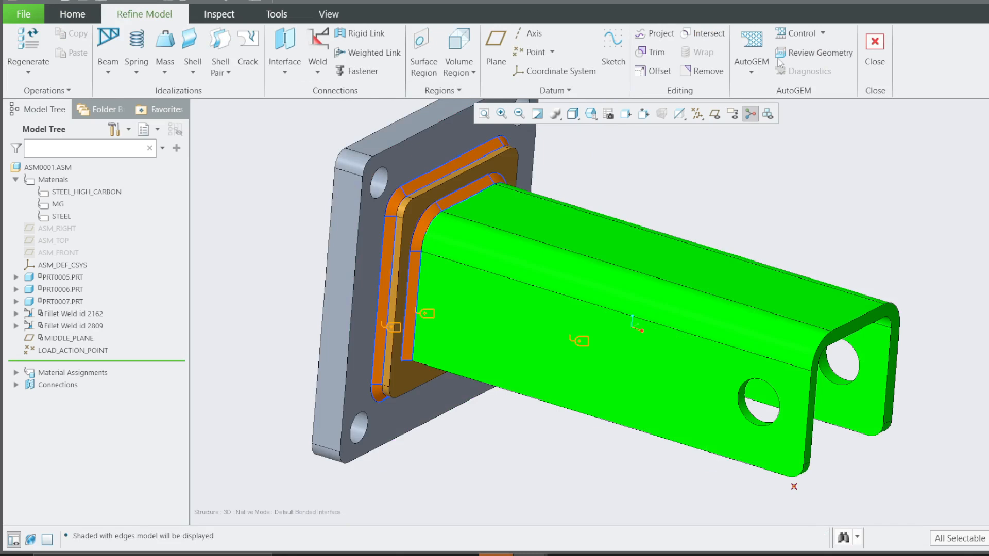
# - Retrieve the assembly's existing mesh in AutoGEM and update it for the changed geometry
pyautogui.click(752, 72)
pyautogui.click(770, 91)
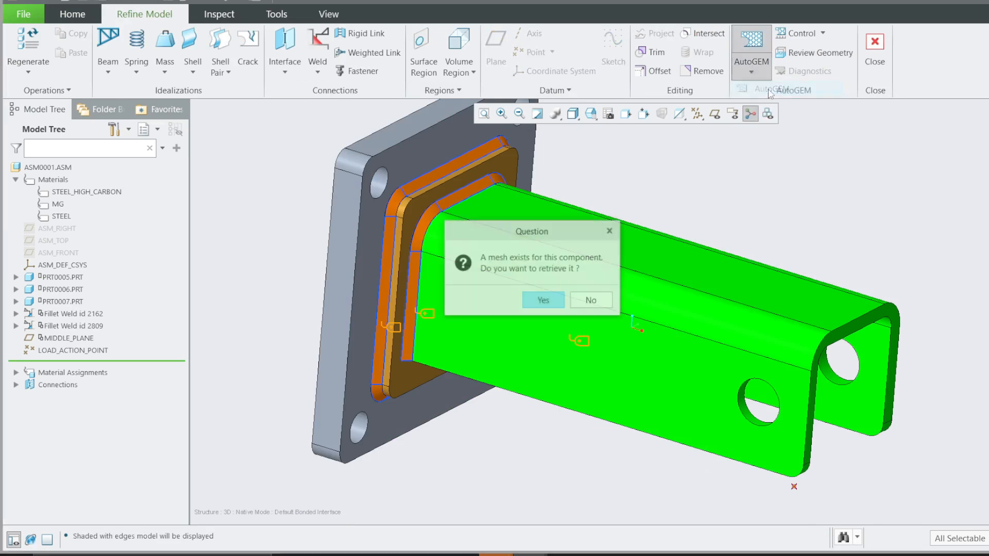
pyautogui.click(544, 301)
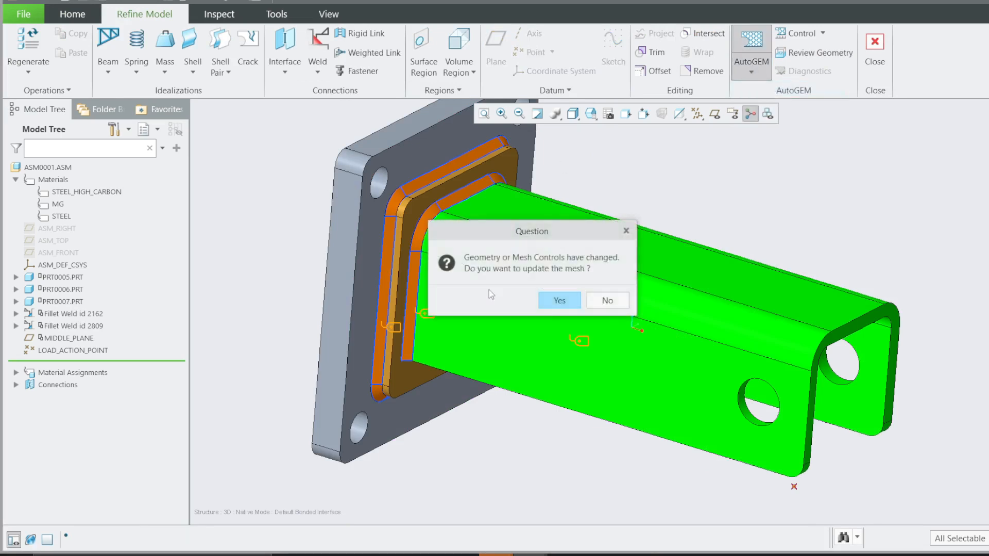
pyautogui.click(557, 301)
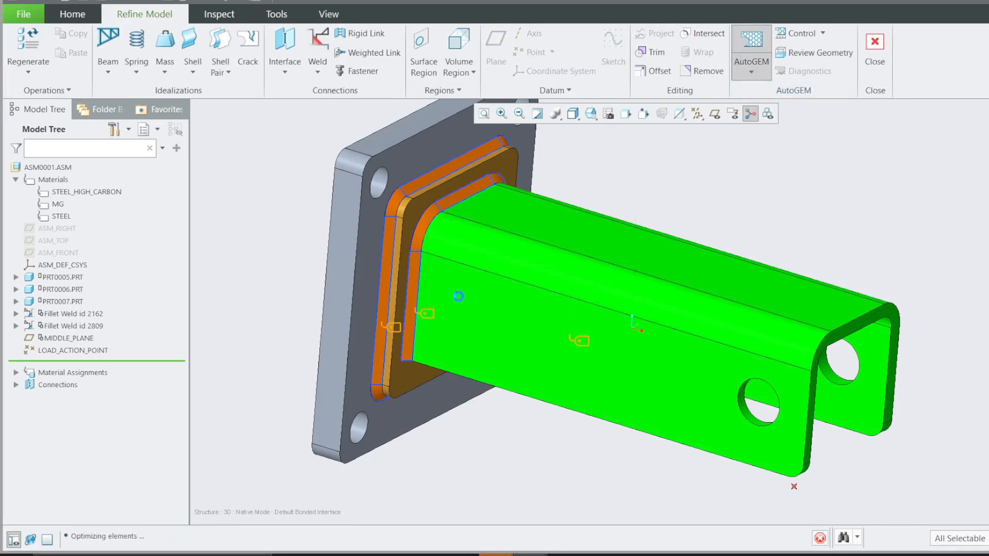
pyautogui.moveTo(515, 174); pyautogui.dragTo(97, 111)
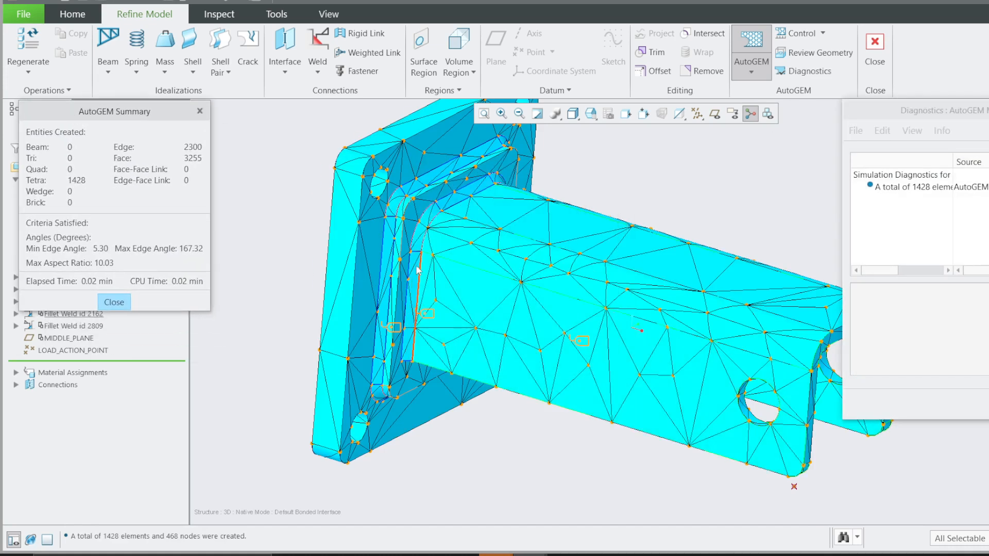
# - Examine the tetrahedral mesh around the welded joints and exit AutoGEM without saving the mesh
pyautogui.moveTo(445, 264)
pyautogui.mouseDown(button='middle')
pyautogui.moveTo(432, 249)
pyautogui.moveTo(364, 230)
pyautogui.moveTo(380, 267)
pyautogui.moveTo(378, 258)
pyautogui.moveTo(448, 254)
pyautogui.mouseUp(button='middle')
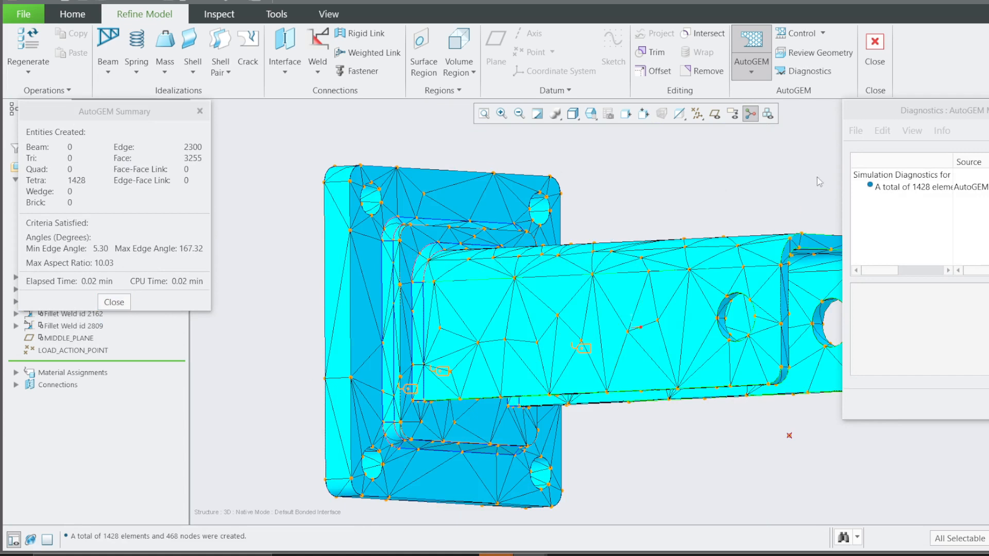
pyautogui.moveTo(871, 114); pyautogui.dragTo(697, 151)
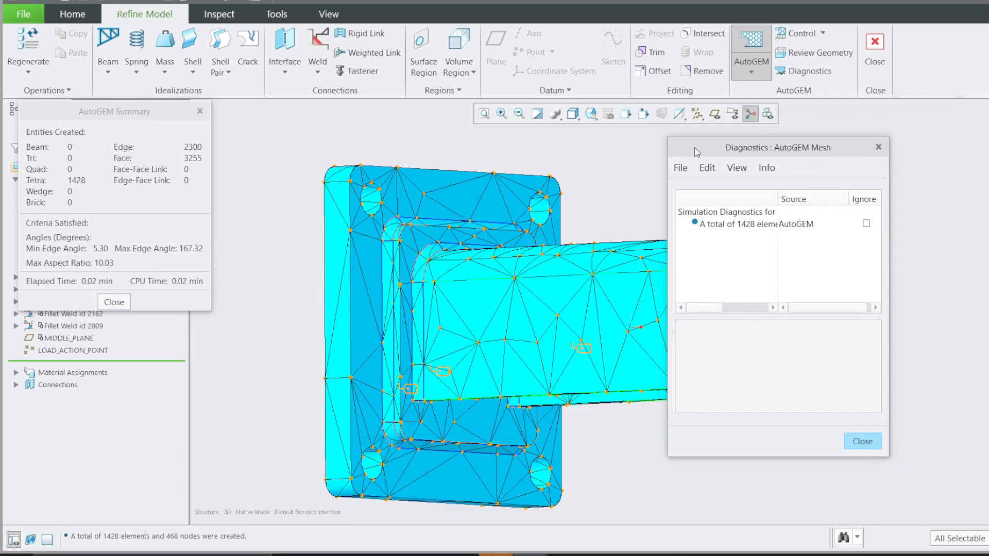
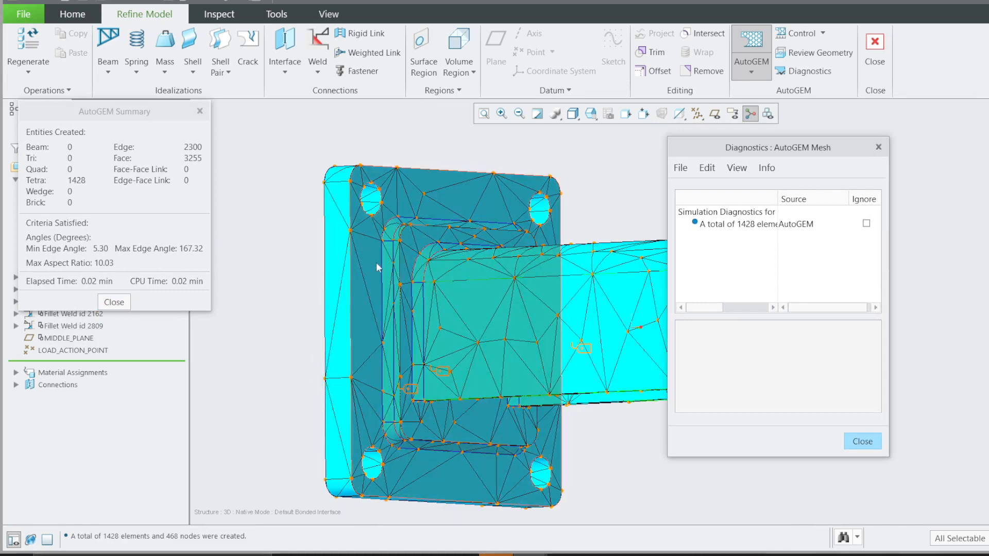
pyautogui.moveTo(378, 268); pyautogui.dragTo(459, 264, button='middle')
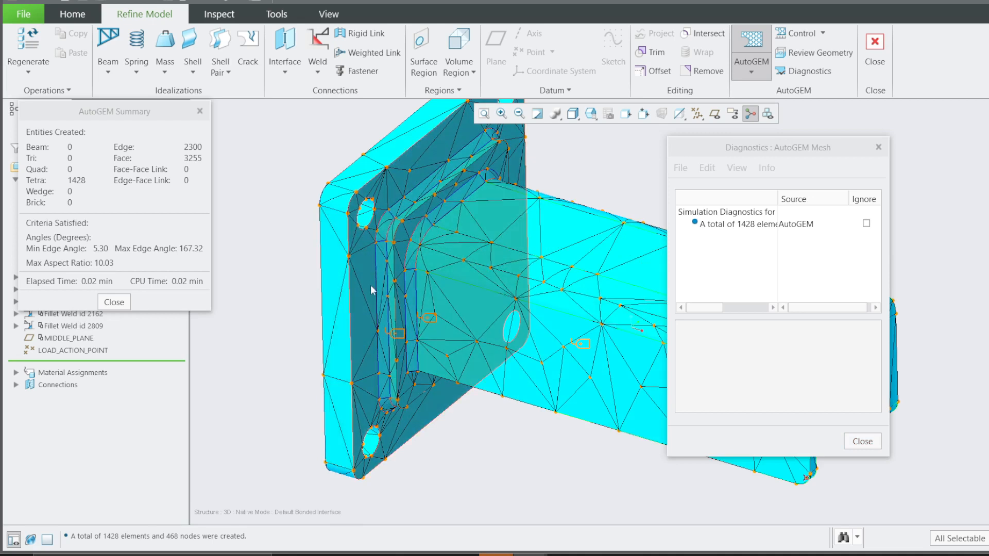
pyautogui.moveTo(376, 291)
pyautogui.mouseDown(button='middle')
pyautogui.moveTo(349, 272)
pyautogui.moveTo(768, 460)
pyautogui.mouseUp(button='middle')
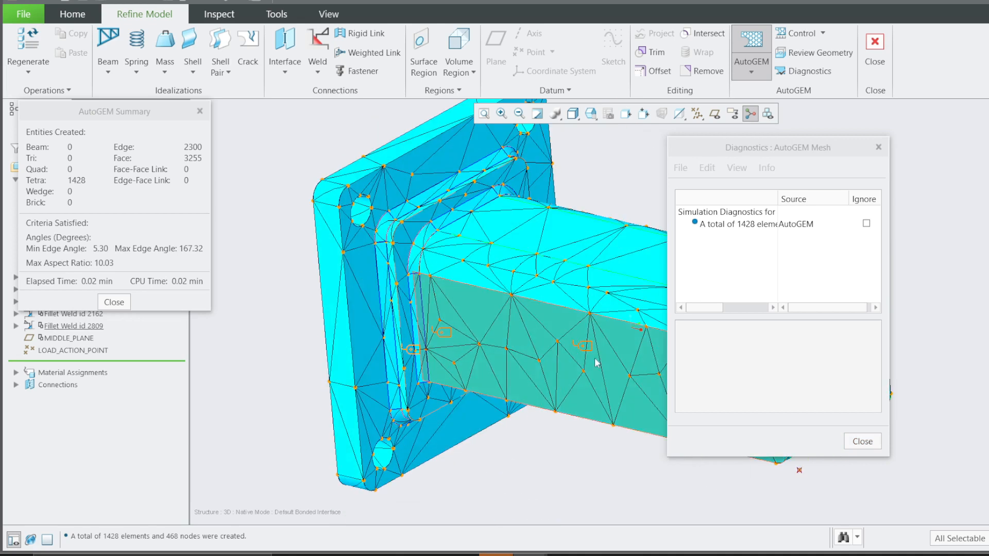
pyautogui.click(863, 443)
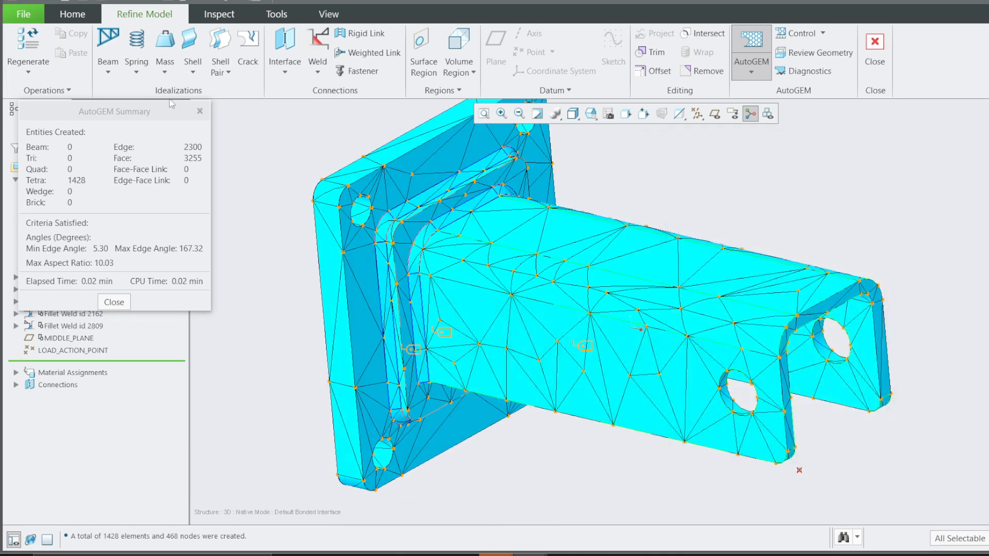
pyautogui.click(115, 302)
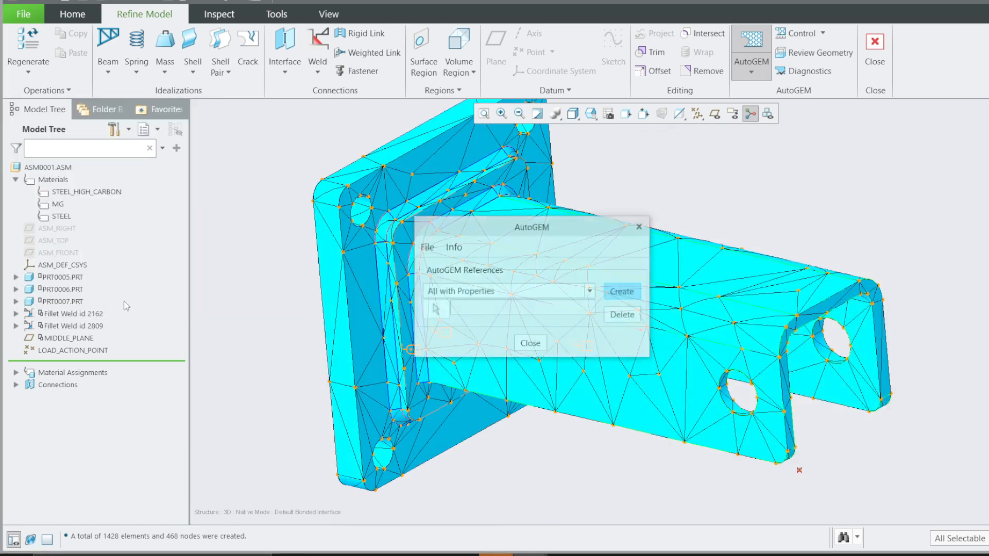
pyautogui.click(532, 344)
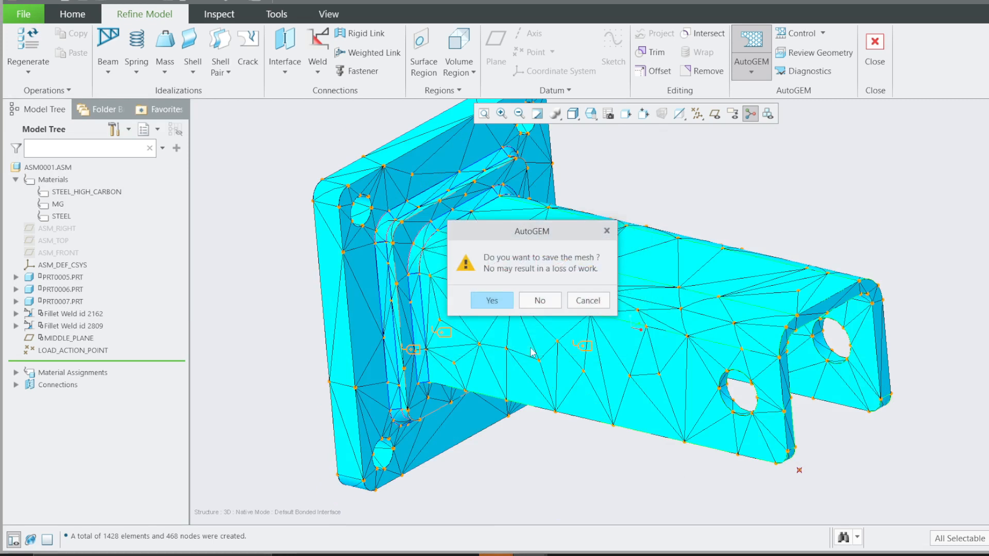
pyautogui.click(540, 301)
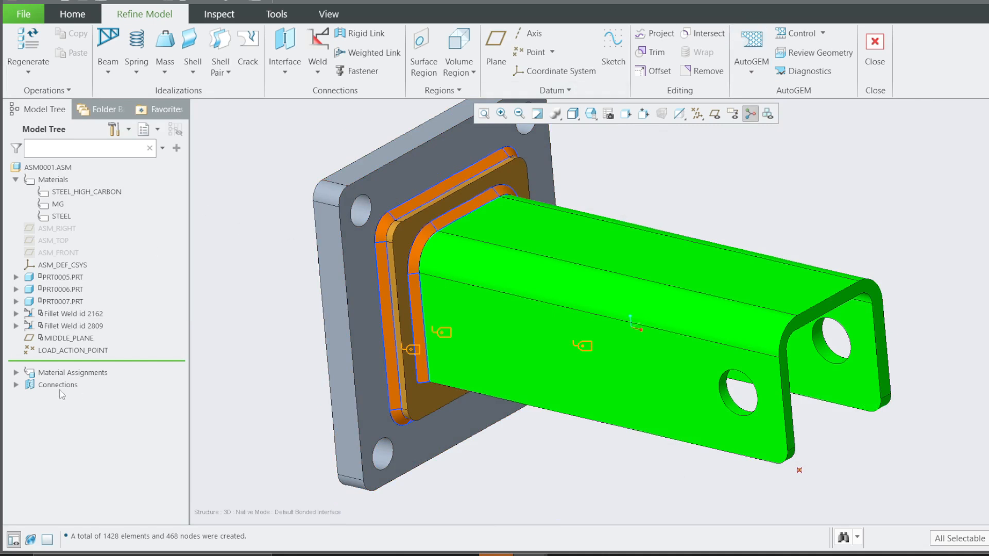
# - Create a displacement constraint in ConstraintSet1 on the surfaces of the base plate's four mounting holes, with all translations fixed
pyautogui.click(72, 14)
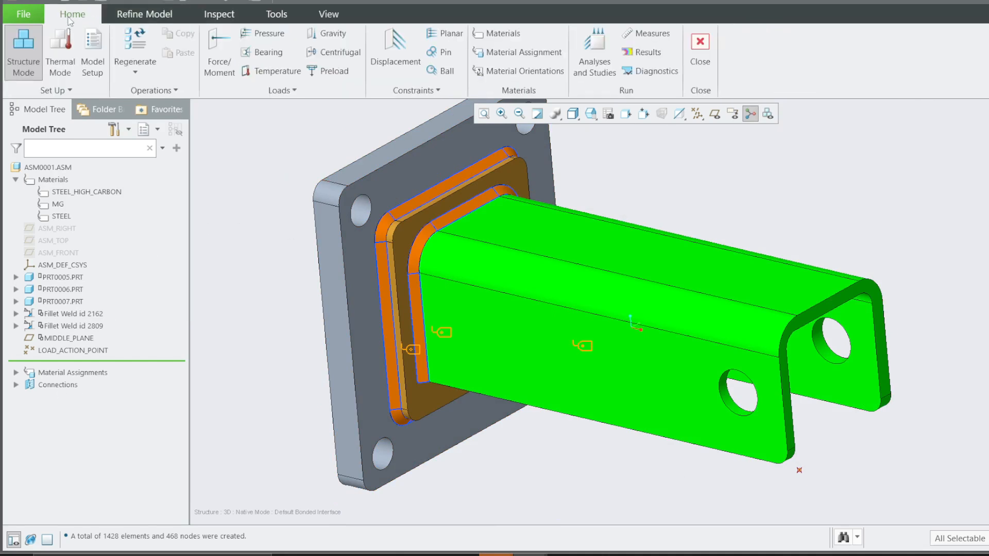
pyautogui.click(395, 49)
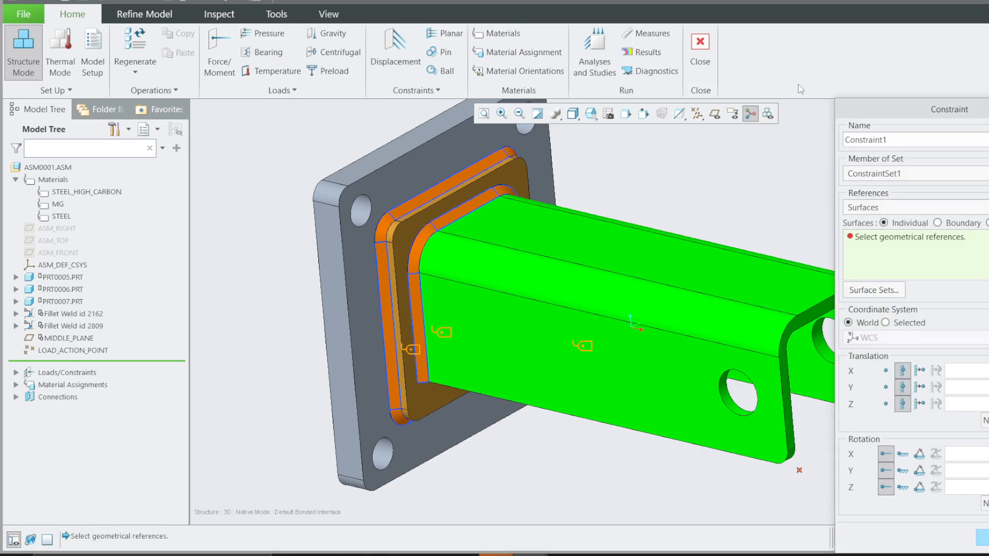
pyautogui.moveTo(872, 113); pyautogui.dragTo(81, 67)
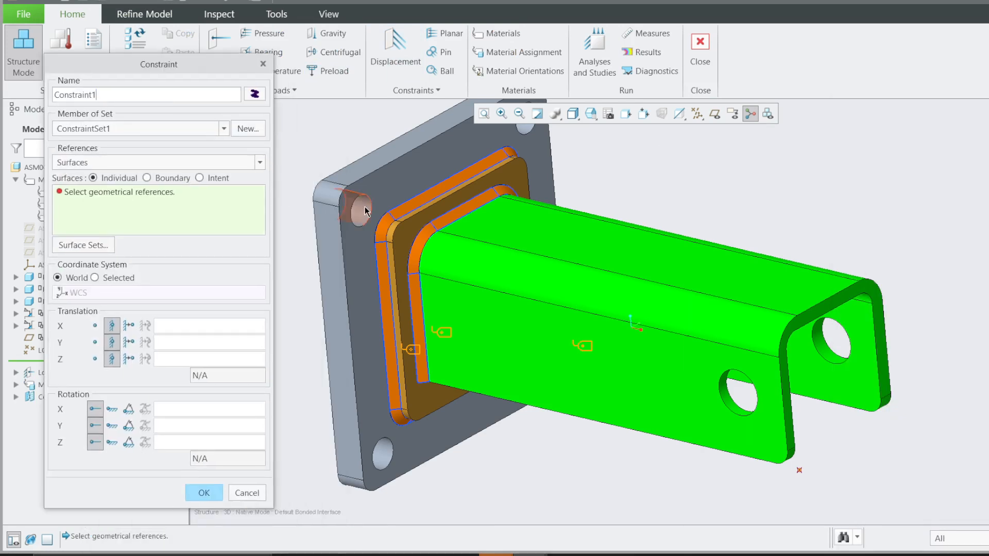
pyautogui.click(98, 163)
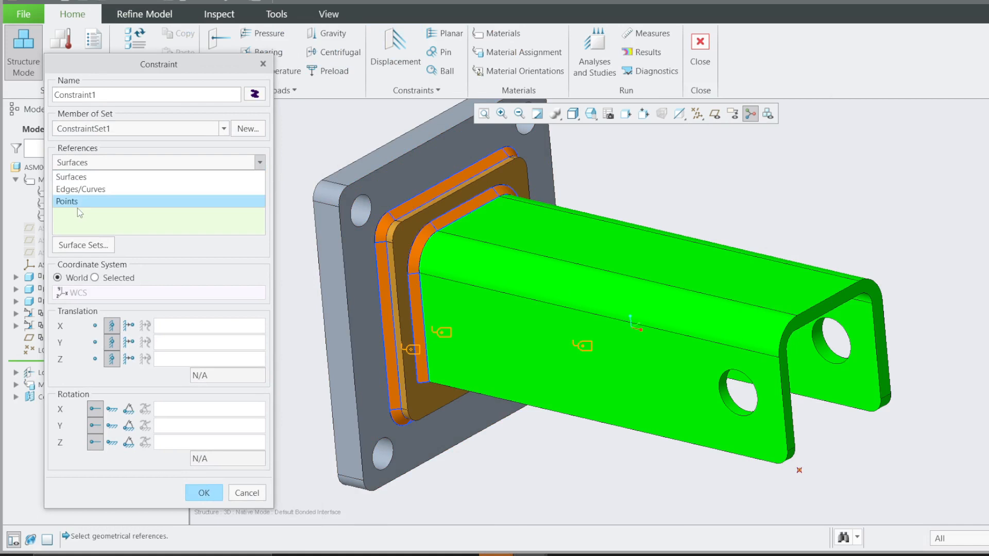
pyautogui.click(110, 172)
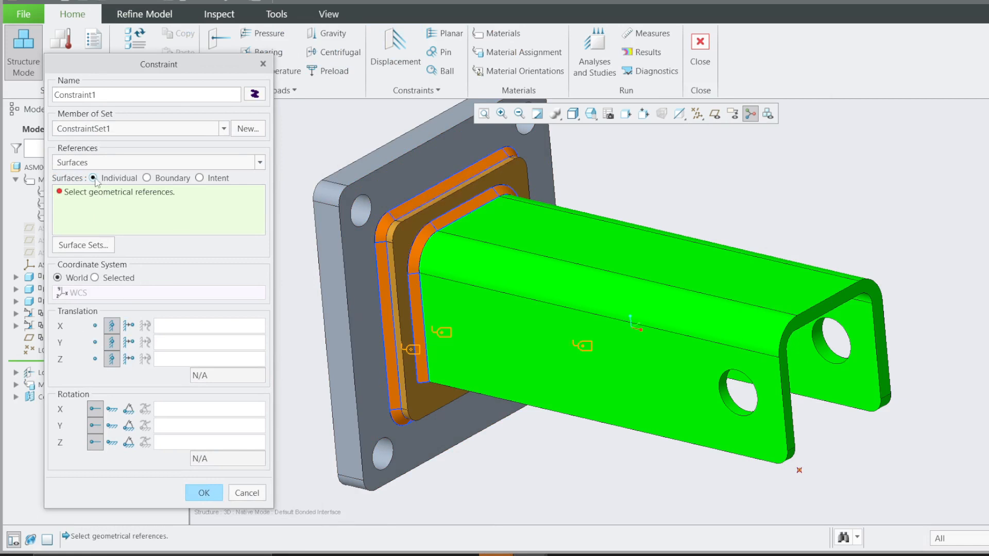
pyautogui.click(363, 226)
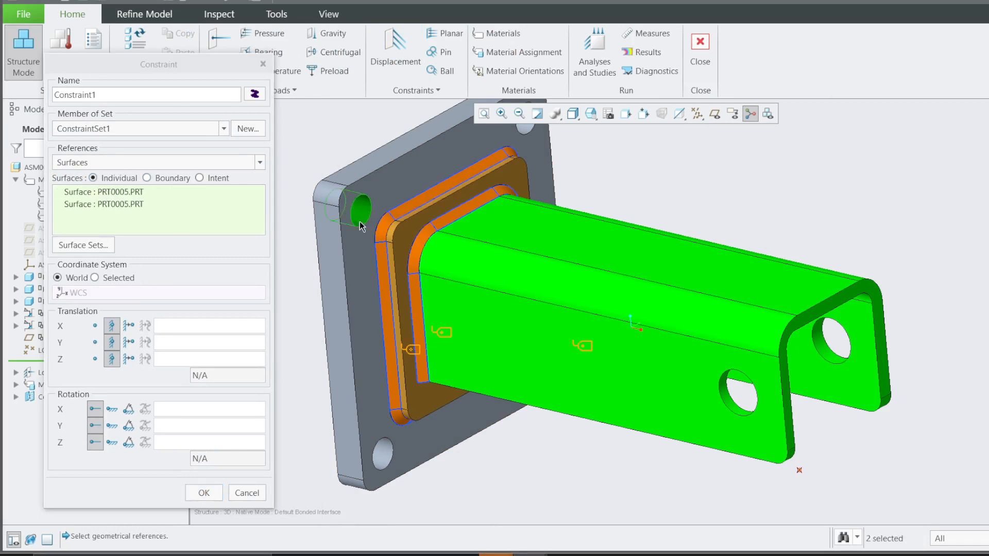
pyautogui.click(380, 453)
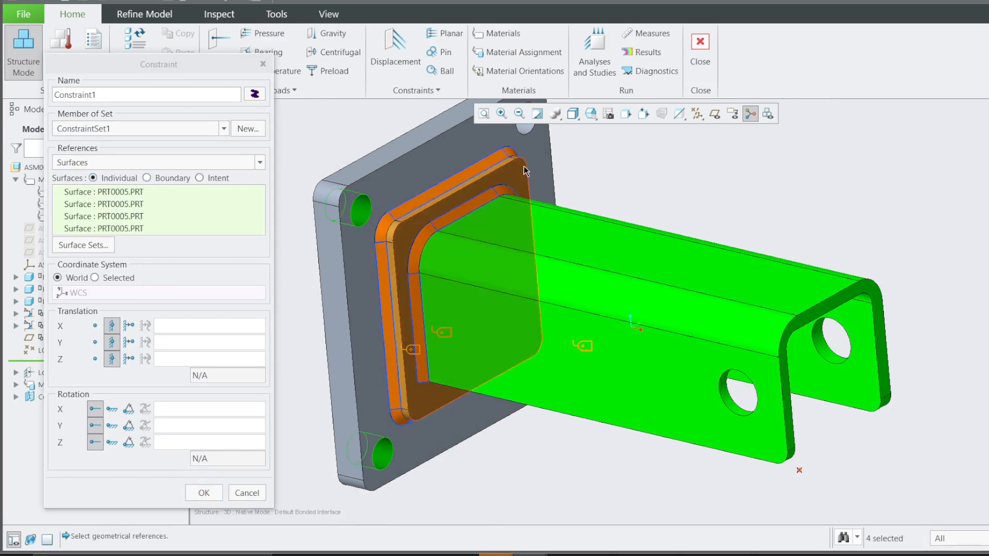
pyautogui.click(526, 172)
pyautogui.click(528, 356)
pyautogui.moveTo(537, 403); pyautogui.dragTo(559, 442, button='middle')
pyautogui.click(597, 463)
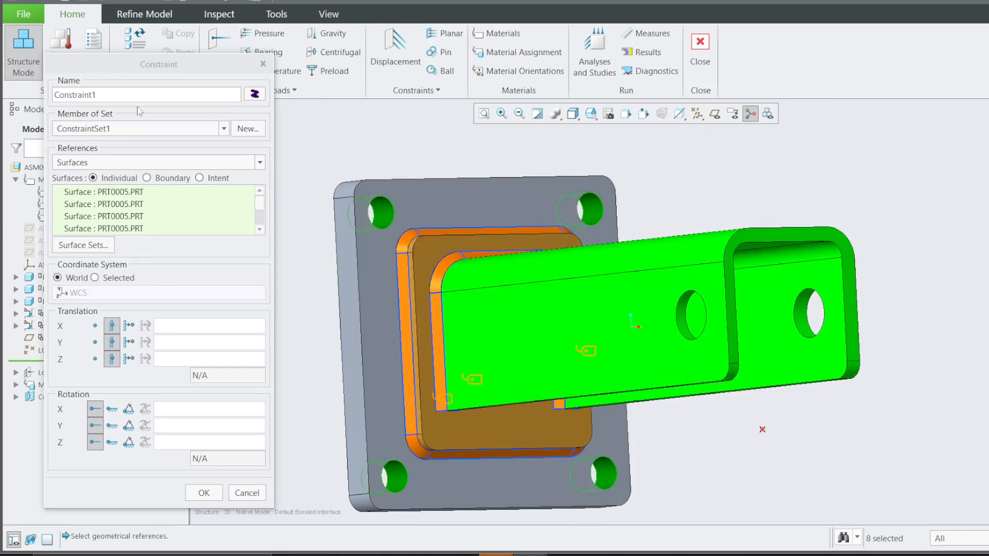
pyautogui.moveTo(135, 70); pyautogui.dragTo(229, 79)
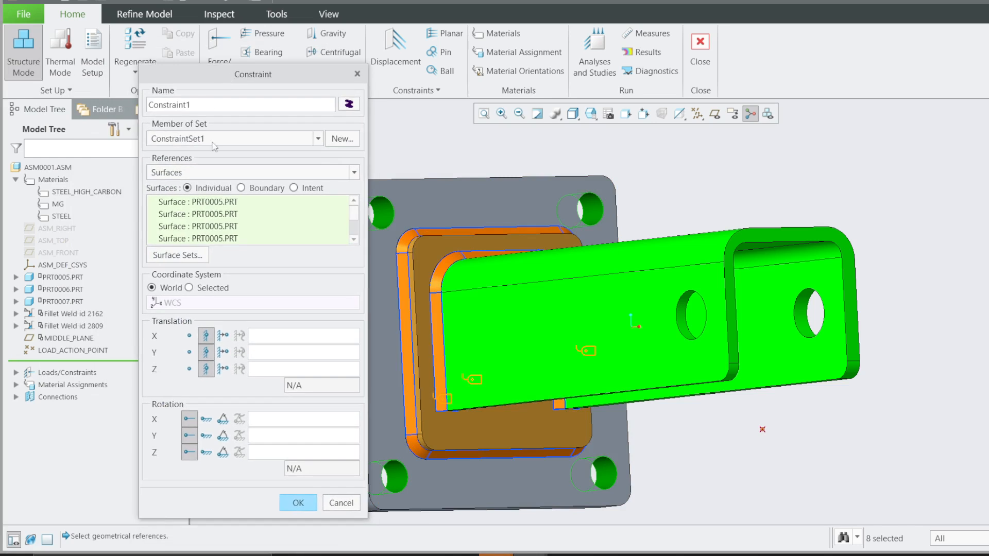
pyautogui.click(294, 502)
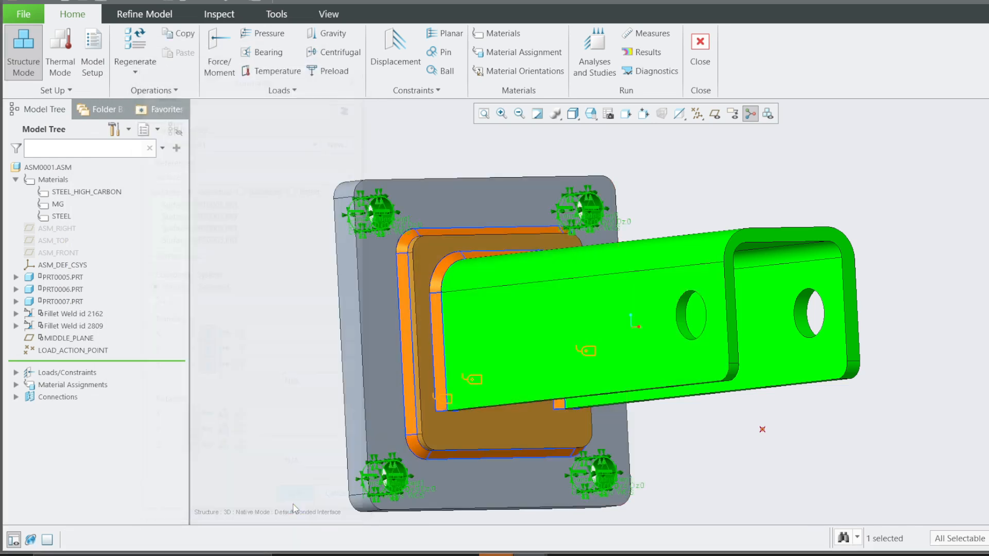
# - Start a mass idealization of type Simple and place it on the single point LOAD_ACTION_POINT
pyautogui.moveTo(394, 209); pyautogui.dragTo(366, 275, button='middle')
pyautogui.scroll(1, 565, 329)
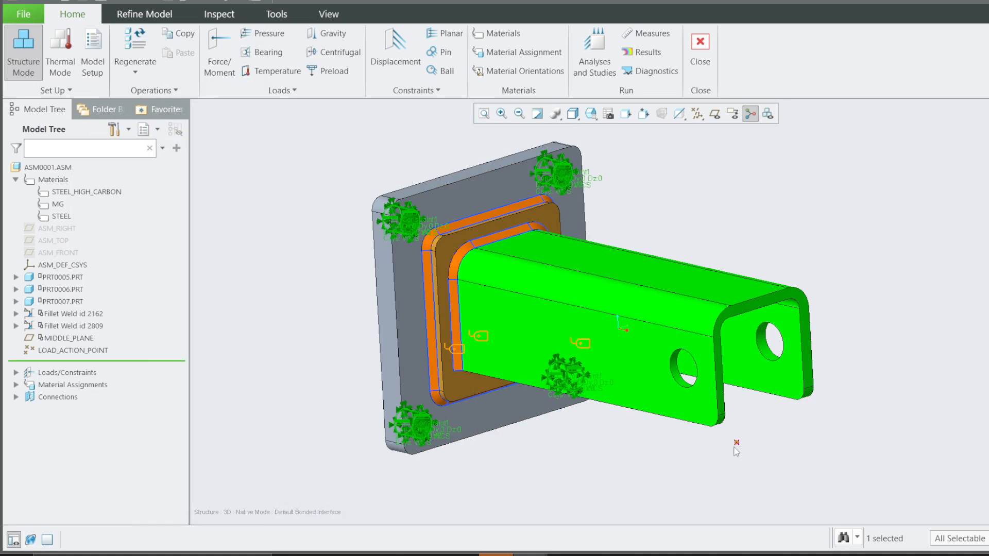
pyautogui.scroll(-1, 736, 451)
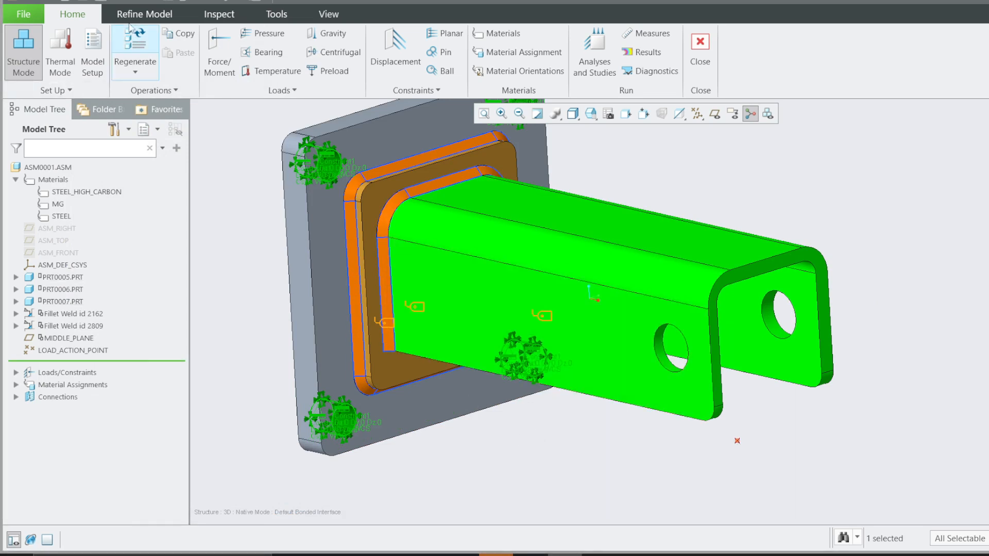
pyautogui.click(143, 16)
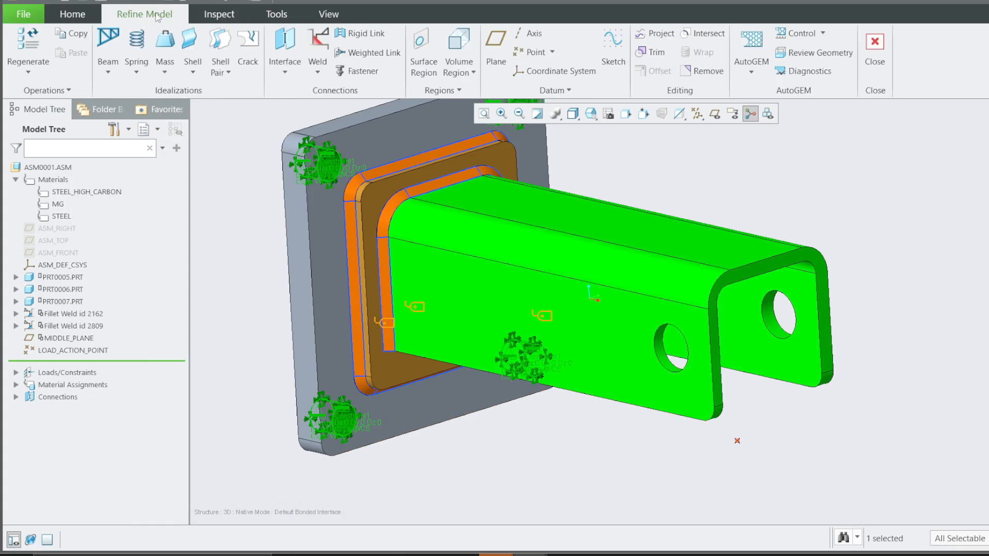
pyautogui.click(165, 71)
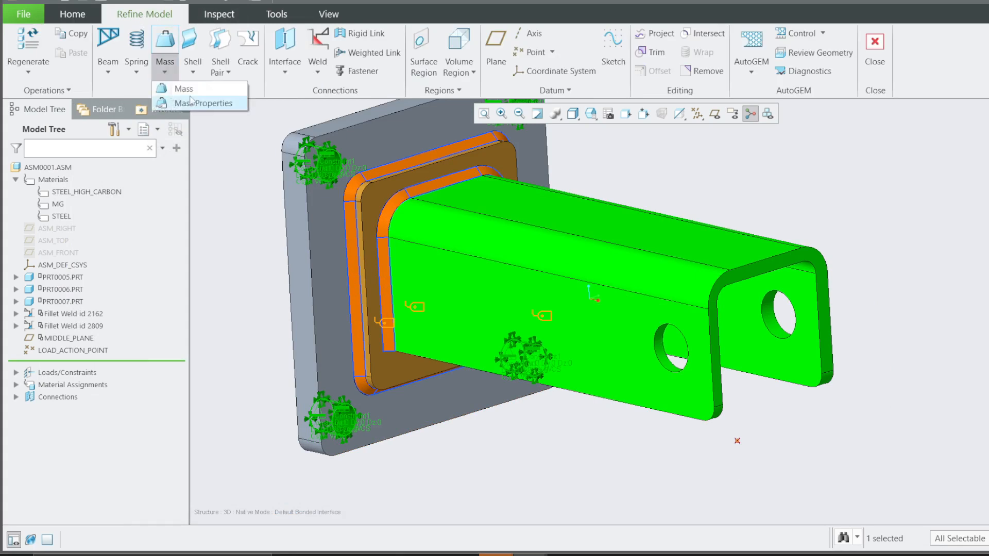
pyautogui.click(166, 73)
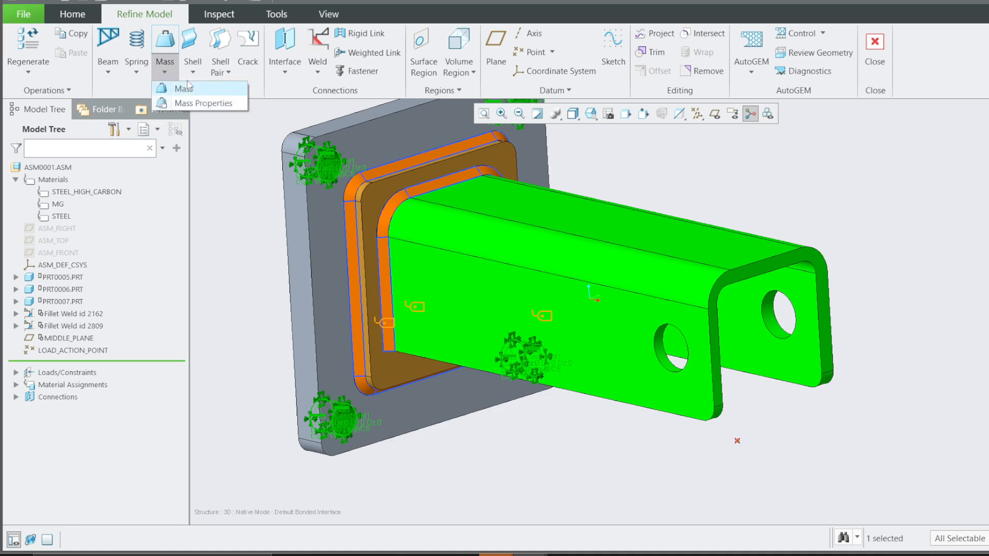
pyautogui.click(198, 91)
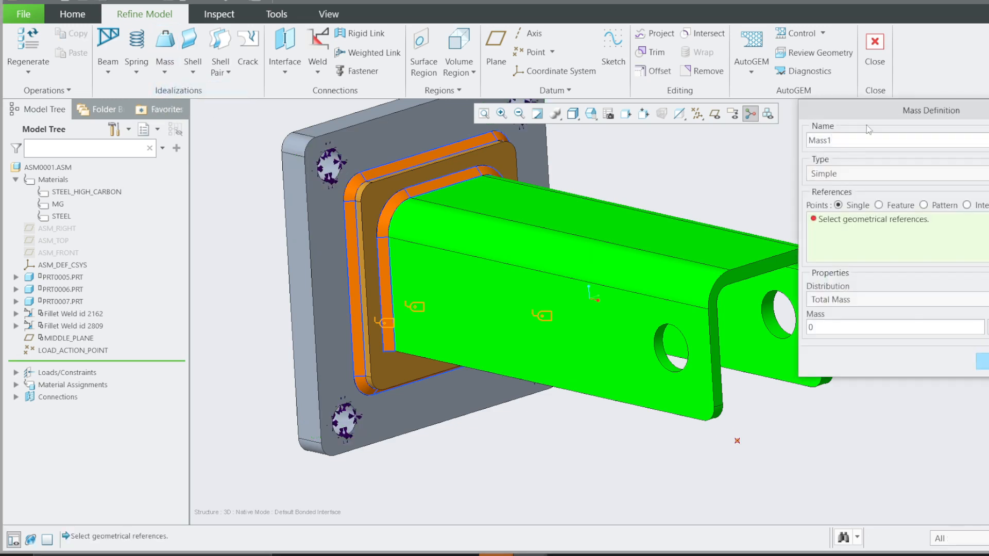
pyautogui.moveTo(776, 128); pyautogui.dragTo(336, 135)
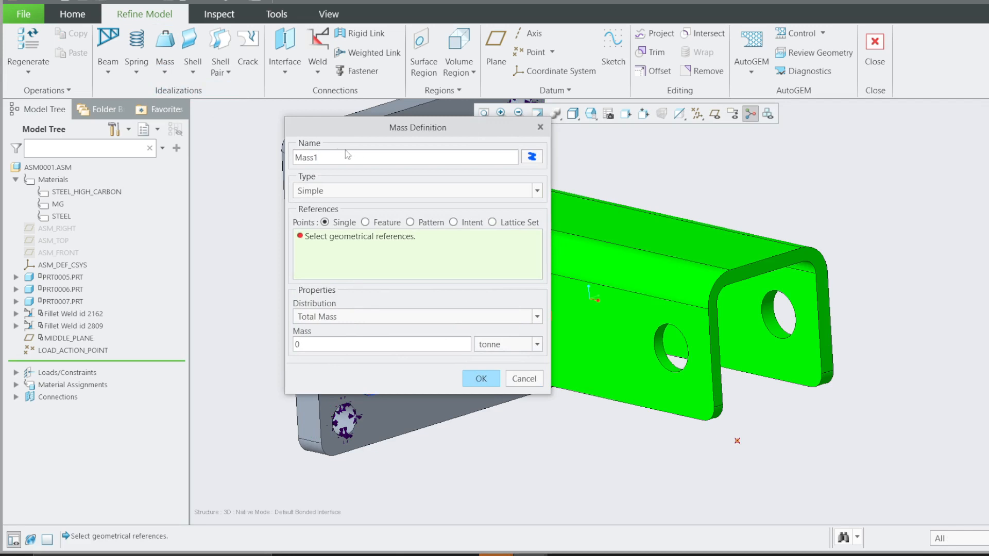
pyautogui.click(330, 190)
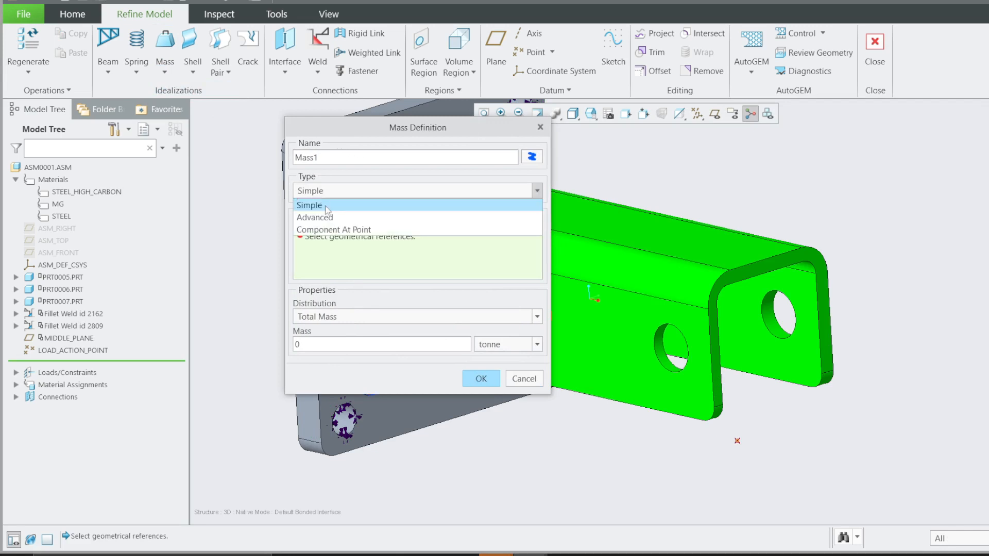
pyautogui.click(325, 209)
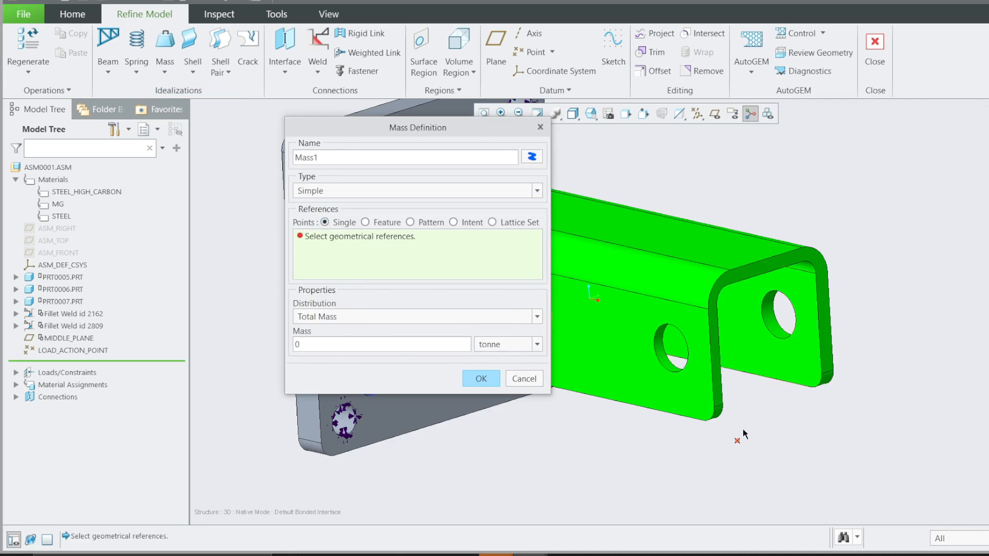
pyautogui.click(738, 440)
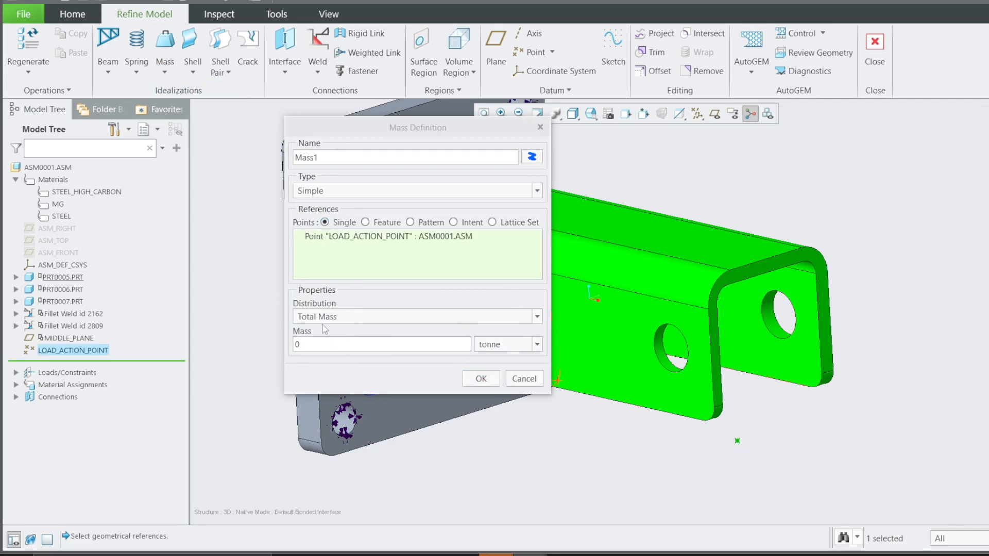
# - Set the total mass at the load point to 50 kg and finish the mass definition
pyautogui.click(537, 344)
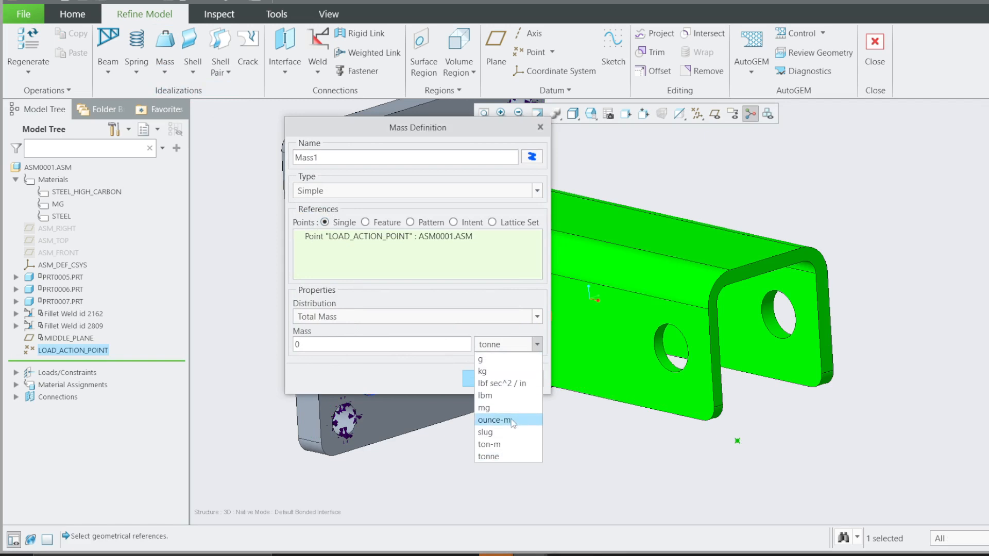
pyautogui.click(483, 371)
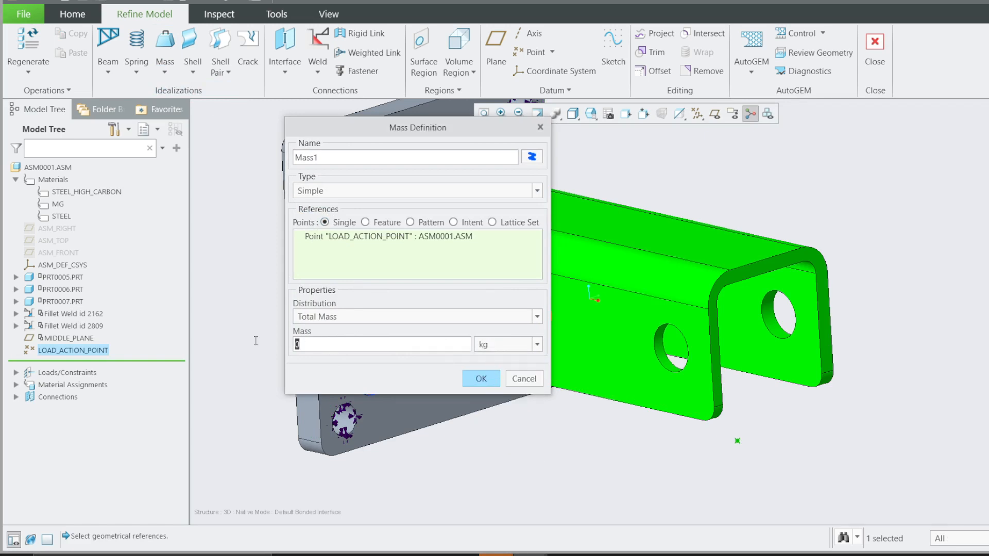
pyautogui.write('50')
pyautogui.click(480, 379)
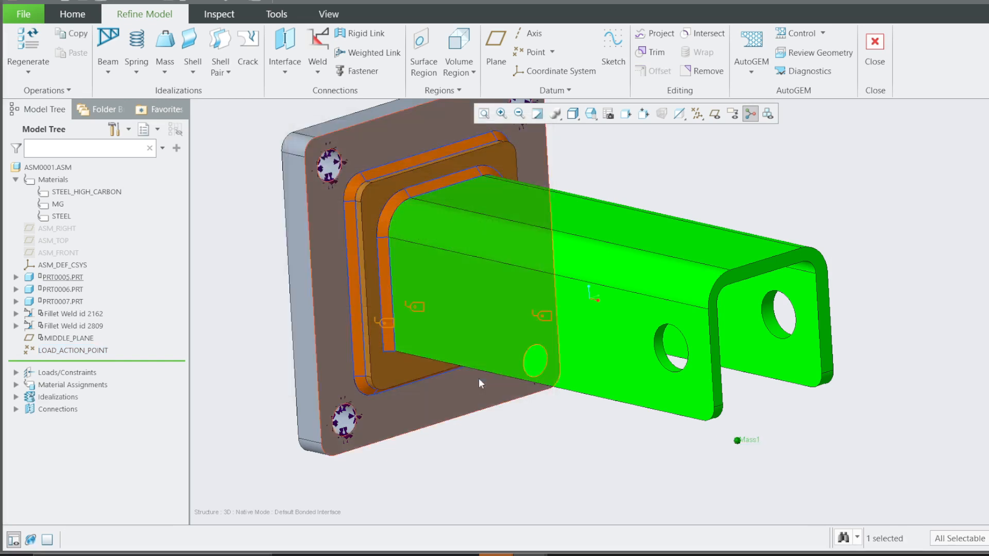
# - Examine the new mass at the load point and the model tree's constraint, material assignment and idealization entries
pyautogui.scroll(-5, 737, 438)
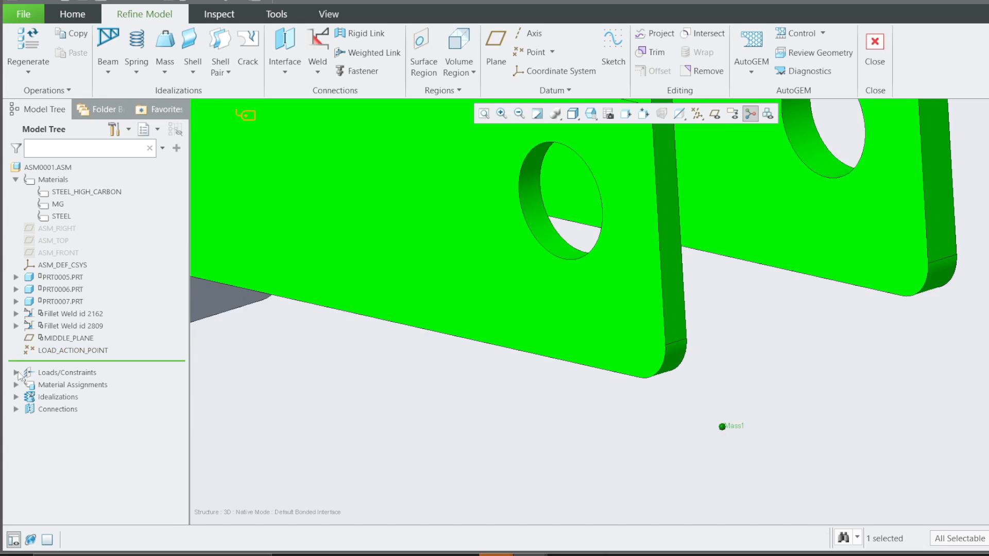
pyautogui.click(16, 373)
pyautogui.click(30, 385)
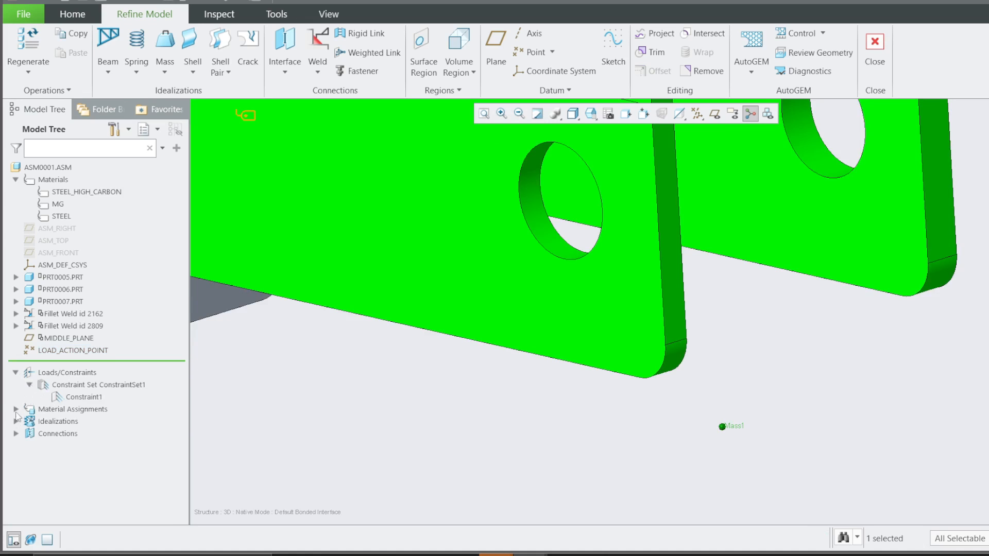
pyautogui.click(16, 410)
pyautogui.click(16, 435)
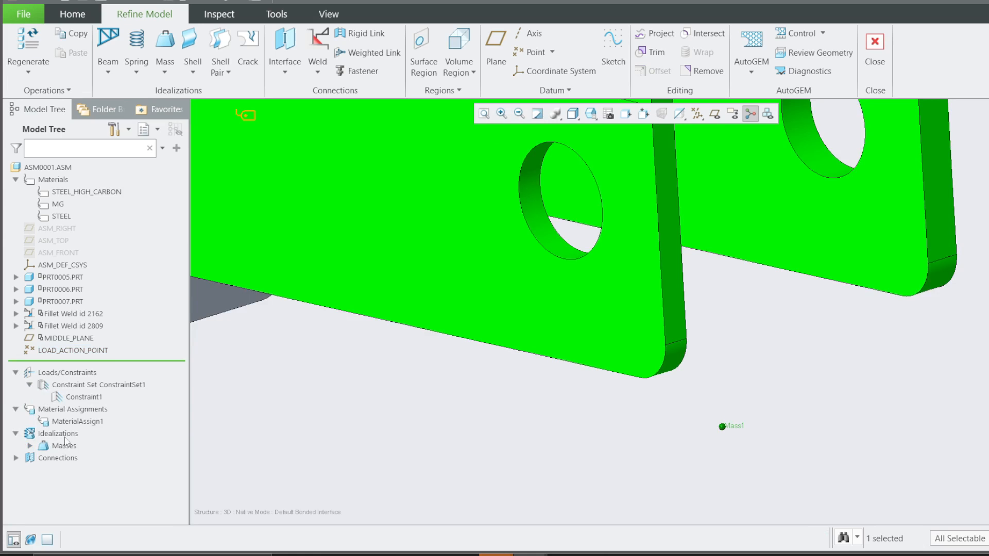
pyautogui.click(30, 447)
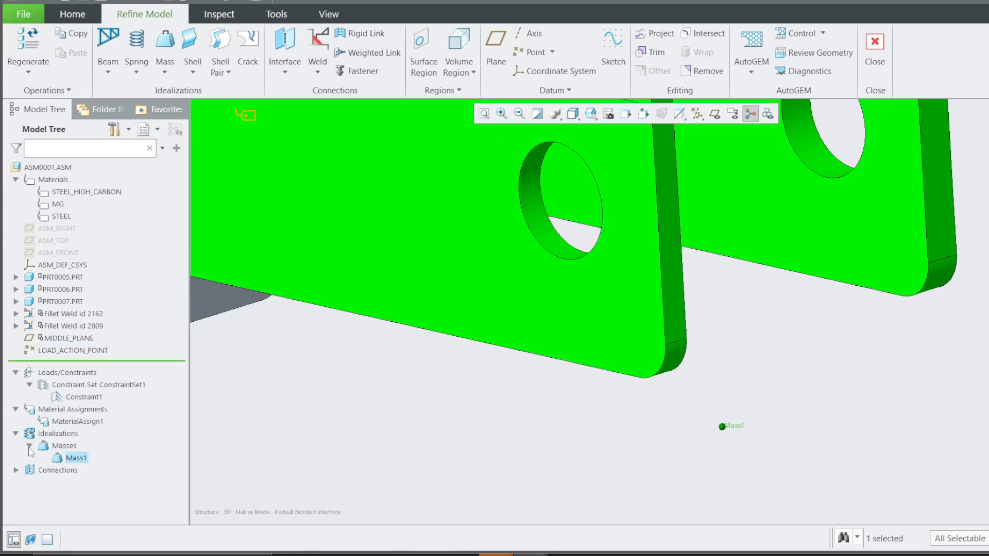
pyautogui.click(29, 447)
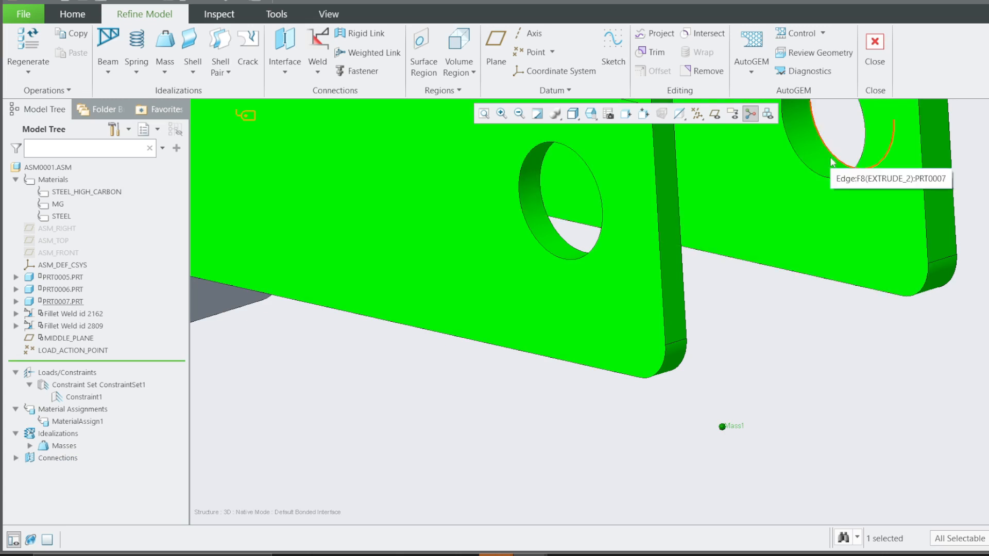
pyautogui.click(335, 440)
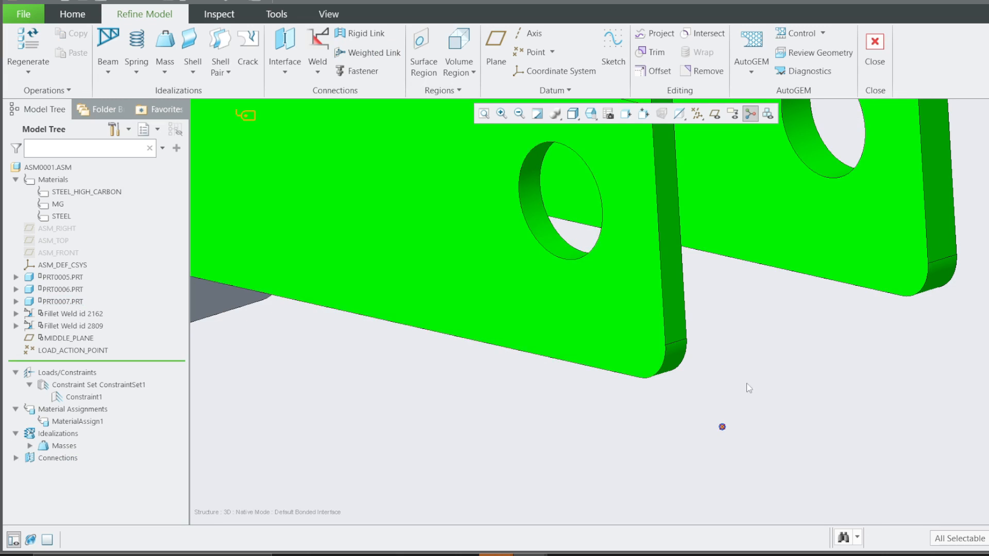
# - Start a weighted link definition, keeping the model's lug holes and load point in view
pyautogui.click(355, 53)
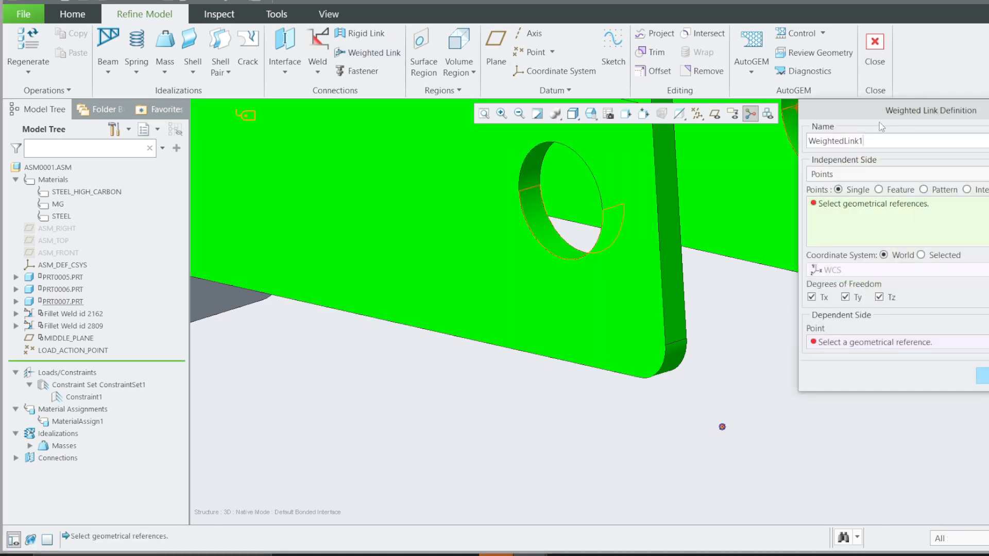
pyautogui.moveTo(882, 122); pyautogui.dragTo(217, 157)
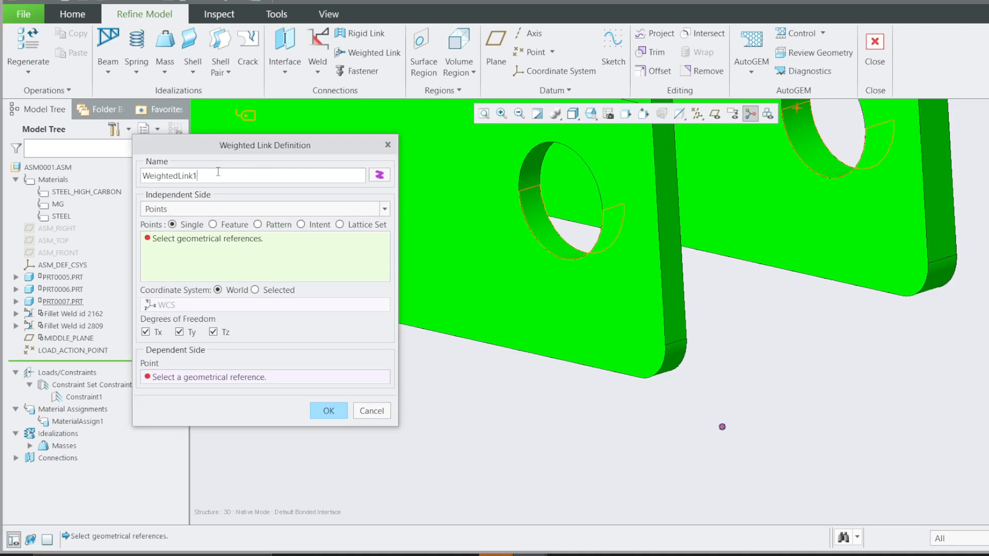
pyautogui.click(723, 427)
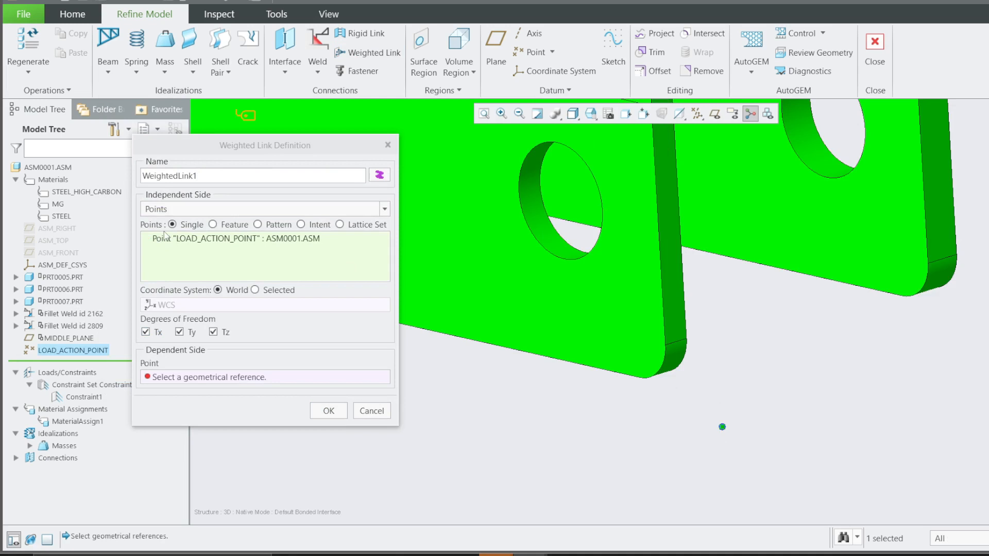
pyautogui.click(207, 380)
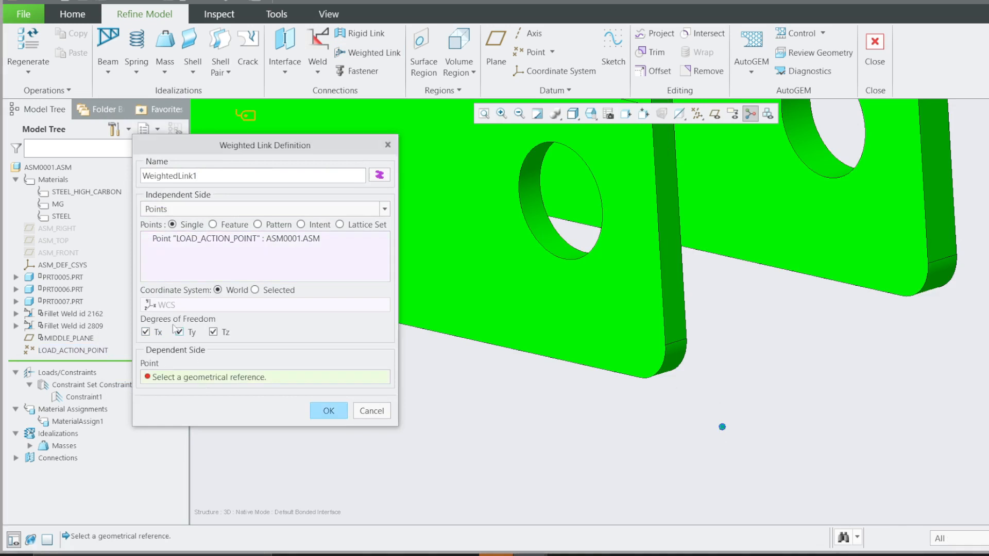
pyautogui.click(186, 241)
pyautogui.rightClick(186, 241)
pyautogui.click(198, 245)
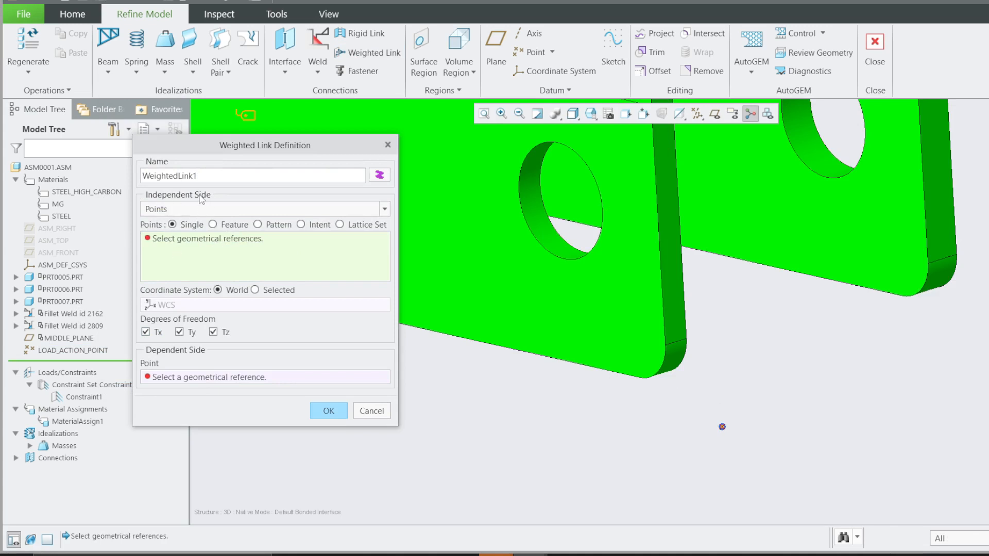
# - Assign LOAD_ACTION_POINT as the weighted link's dependent point and set the independent side's reference type to Surfaces
pyautogui.click(205, 378)
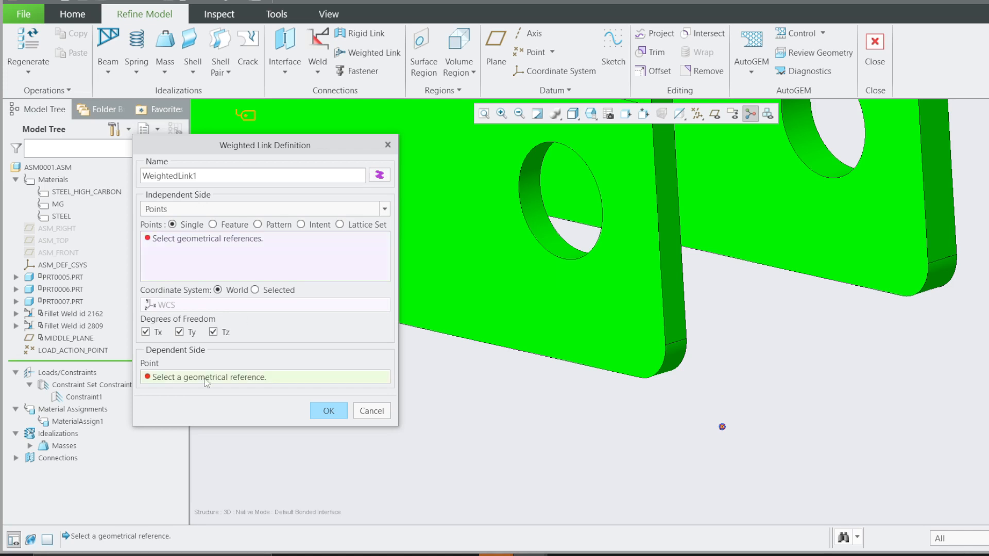
pyautogui.click(722, 428)
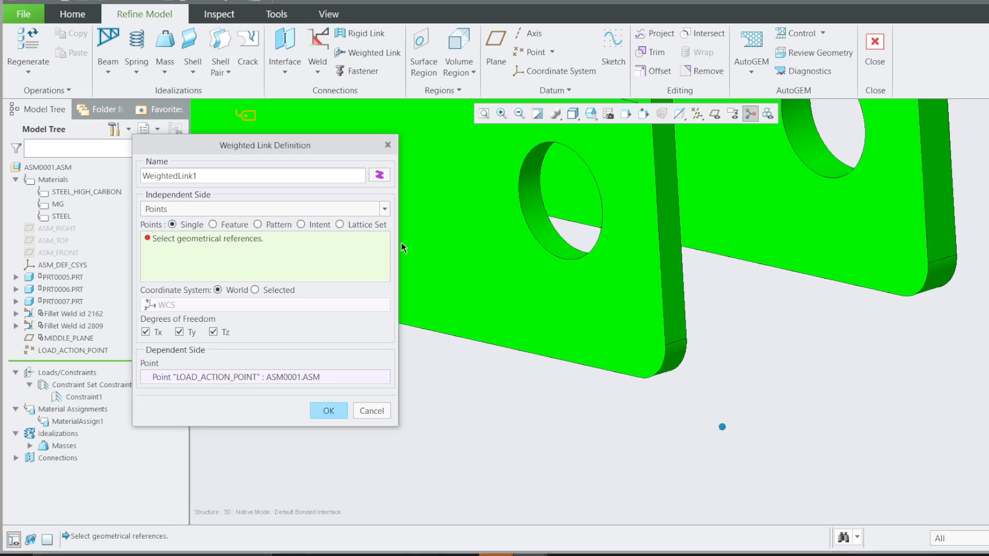
pyautogui.click(547, 241)
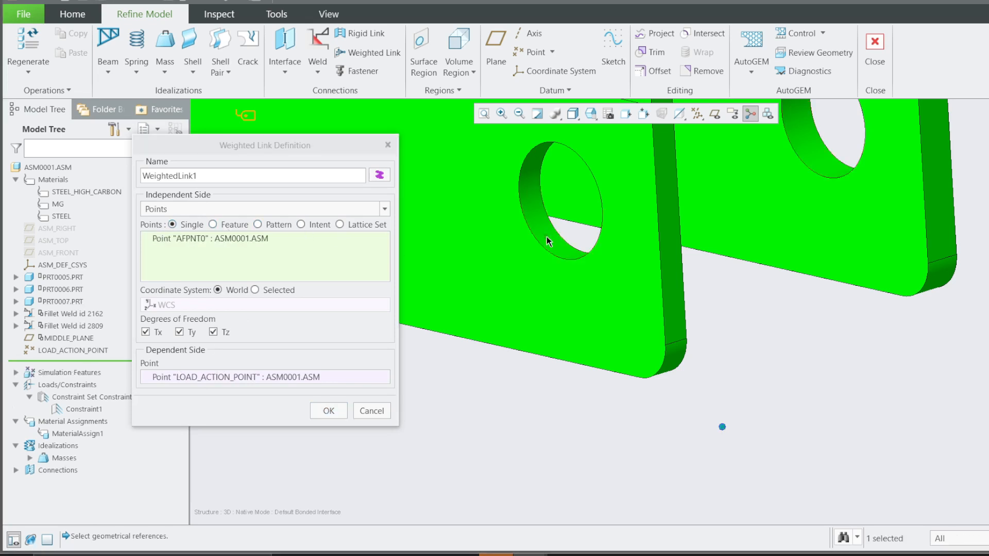
pyautogui.click(190, 212)
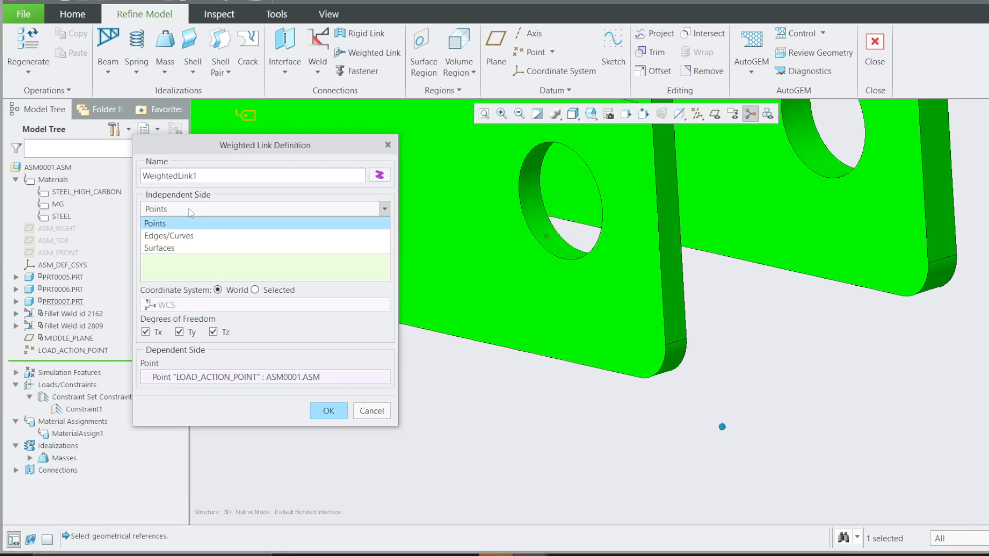
pyautogui.click(185, 246)
pyautogui.click(603, 303)
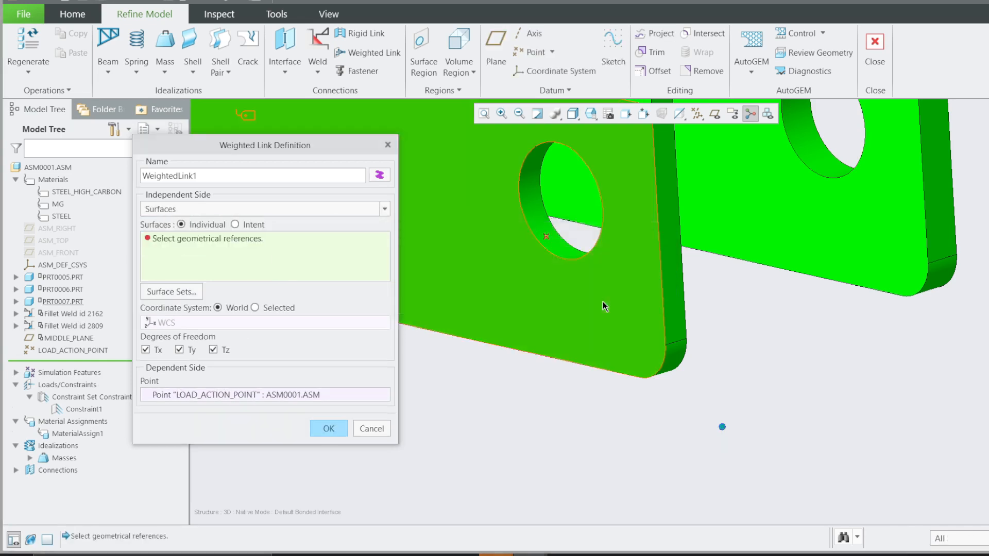
pyautogui.click(176, 213)
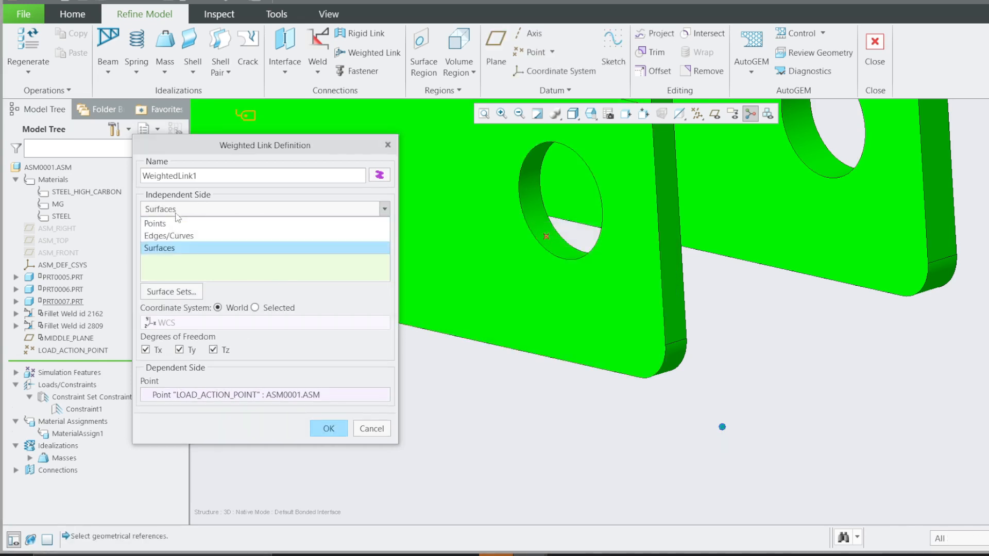
pyautogui.click(167, 249)
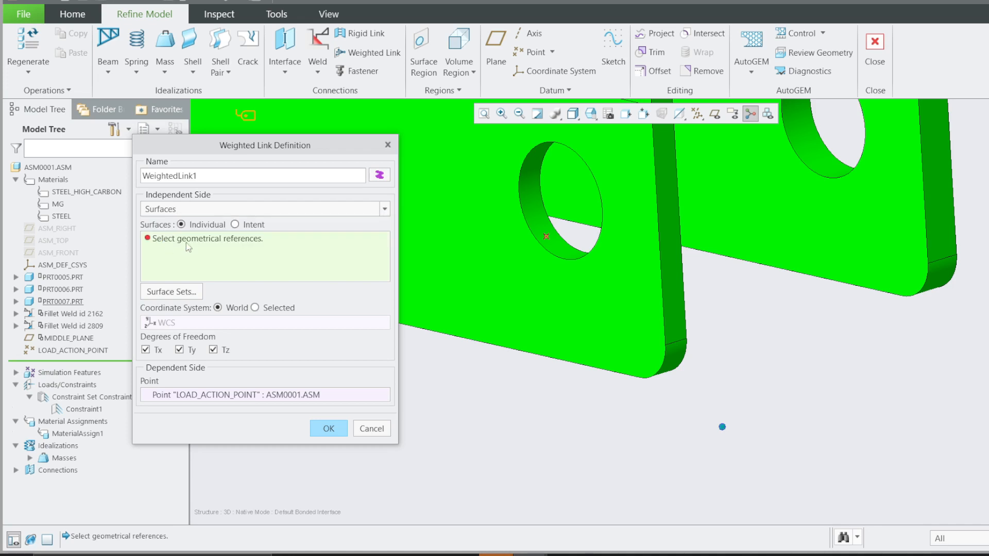
pyautogui.click(535, 229)
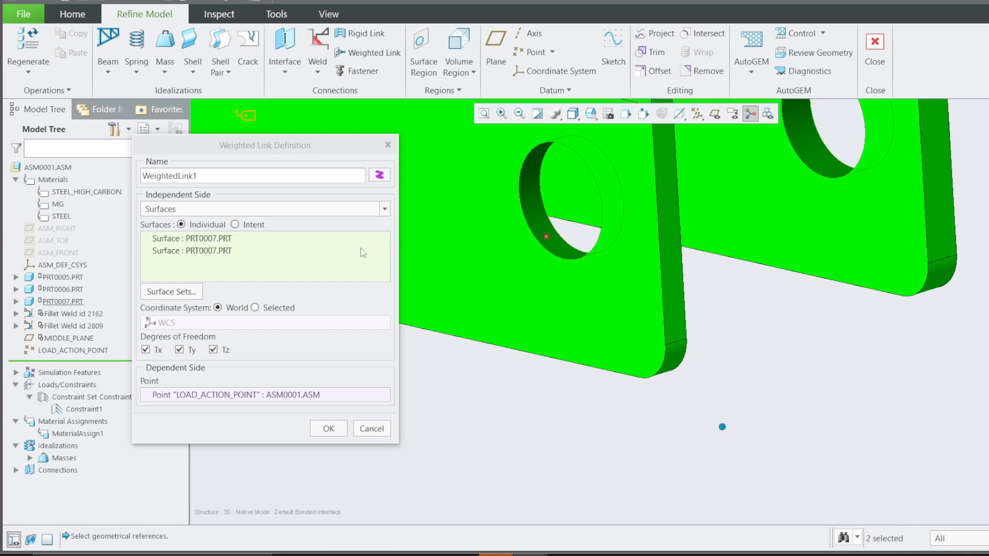
pyautogui.scroll(1, 790, 172)
pyautogui.scroll(-3, 799, 186)
pyautogui.scroll(2, 800, 340)
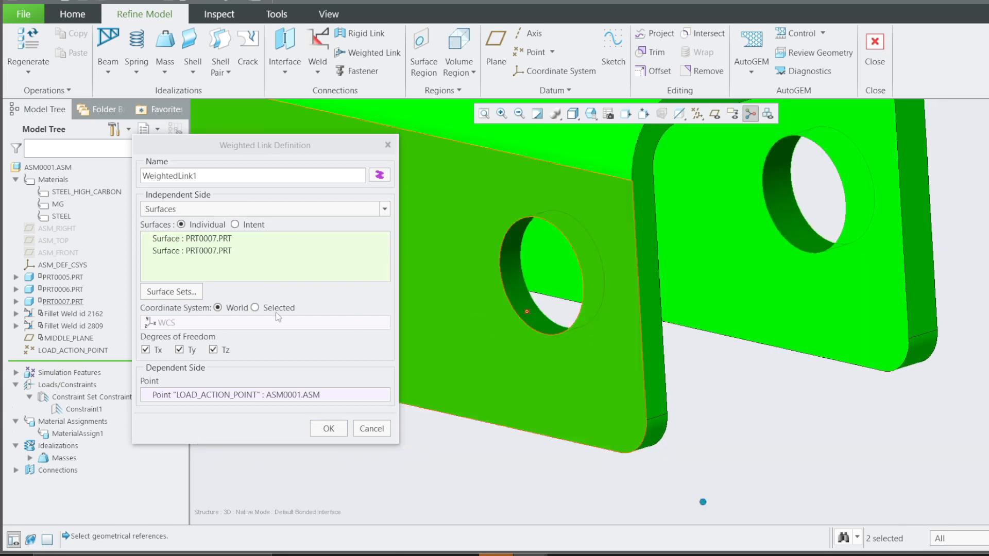
pyautogui.click(207, 239)
pyautogui.rightClick(207, 239)
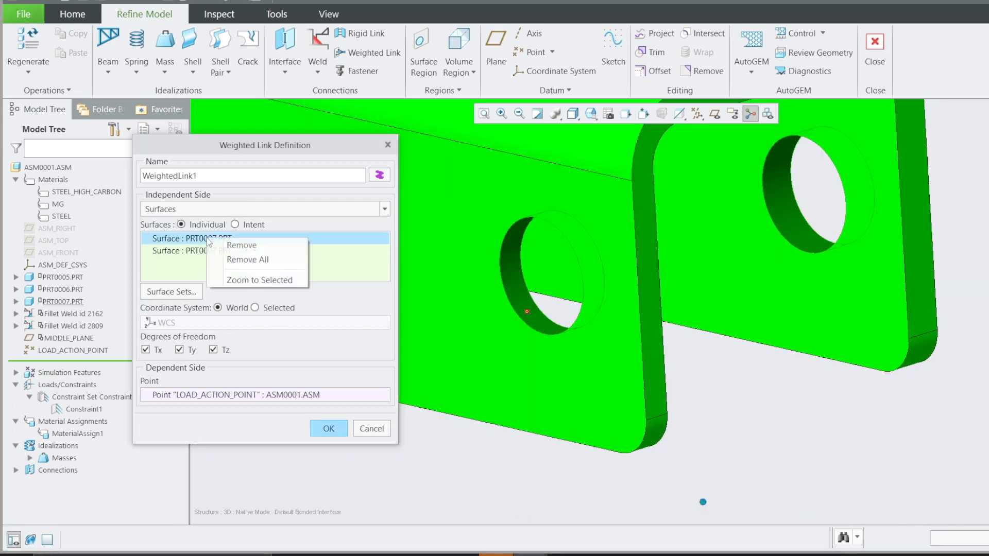
pyautogui.click(258, 259)
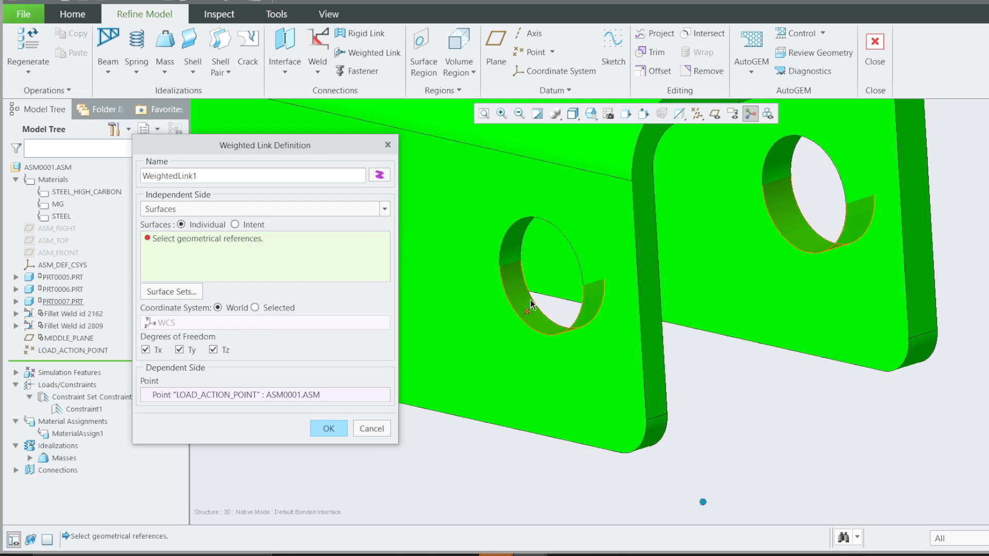
# - Select the lower hole surfaces of both lugs as the link's independent references and finish the weighted link to the load point
pyautogui.click(531, 301)
pyautogui.keyDown('ctrl'); pyautogui.click(793, 214); pyautogui.keyUp('ctrl')
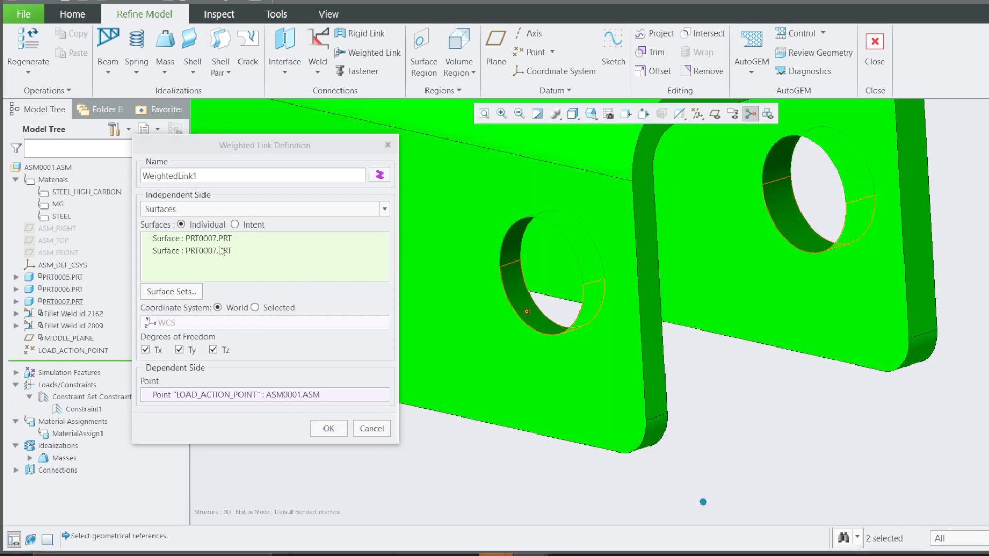
pyautogui.click(322, 430)
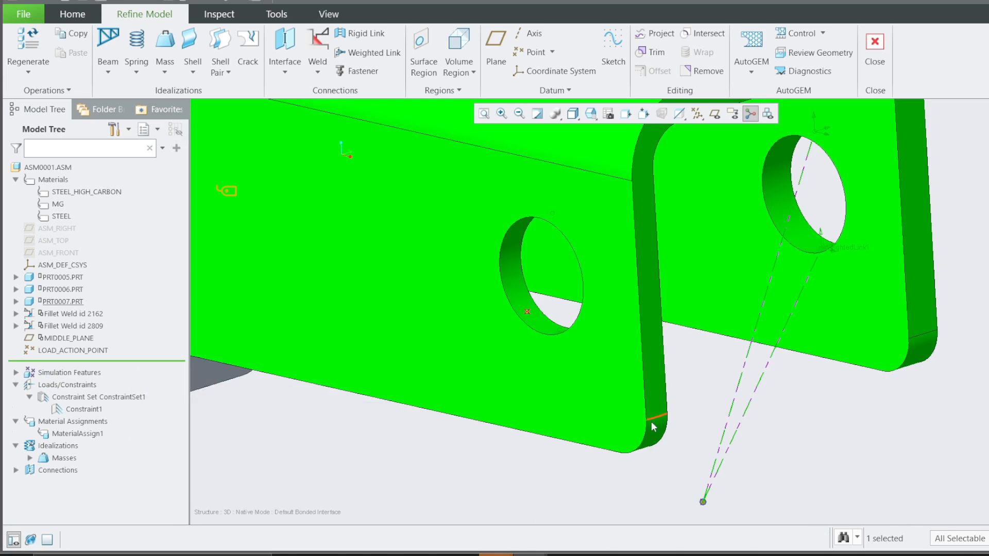
pyautogui.moveTo(657, 417); pyautogui.dragTo(725, 408, button='middle')
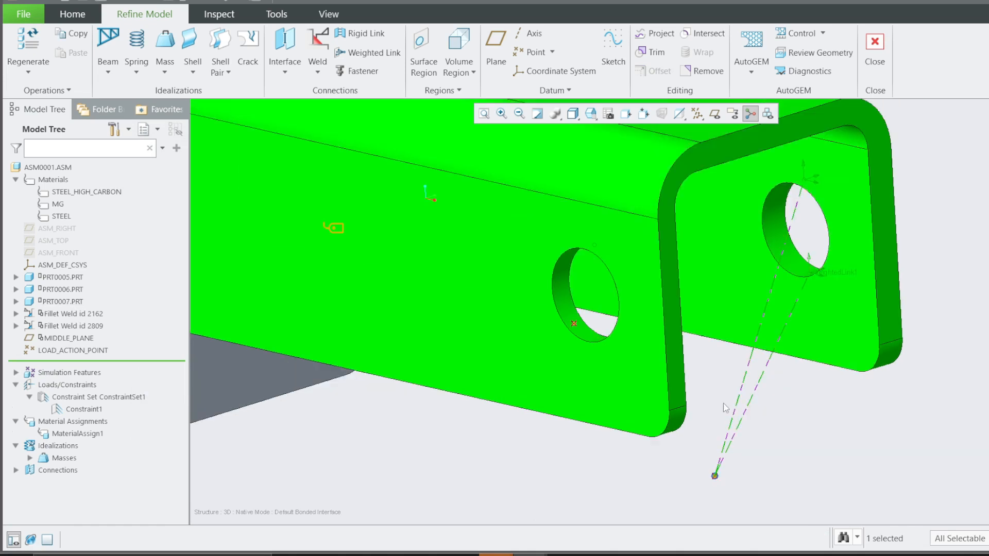
pyautogui.moveTo(735, 451); pyautogui.dragTo(603, 476, button='middle')
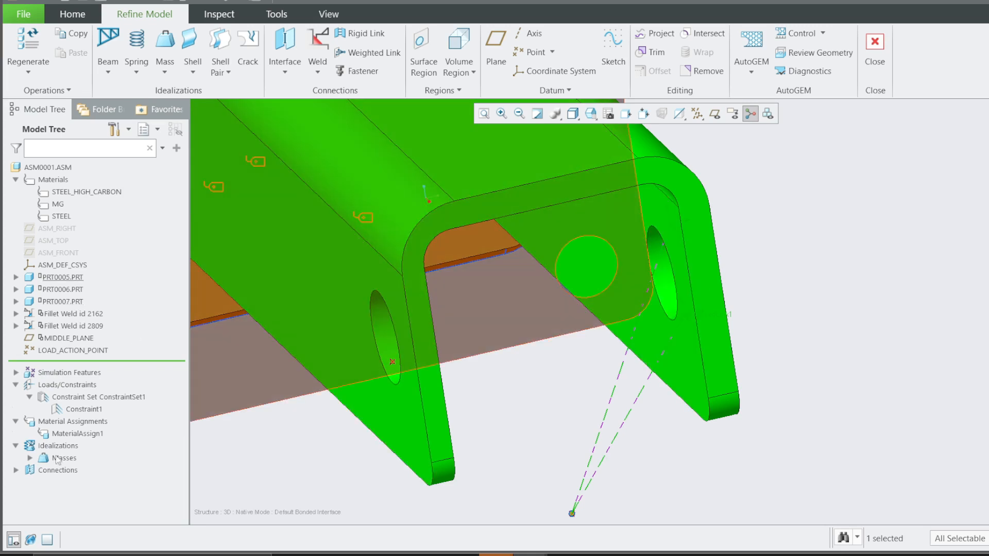
# - Find WeightedLink1 in the model tree, reopen its definition and change the independent side's reference type to Edges/Curves, discarding the surface references
pyautogui.click(15, 471)
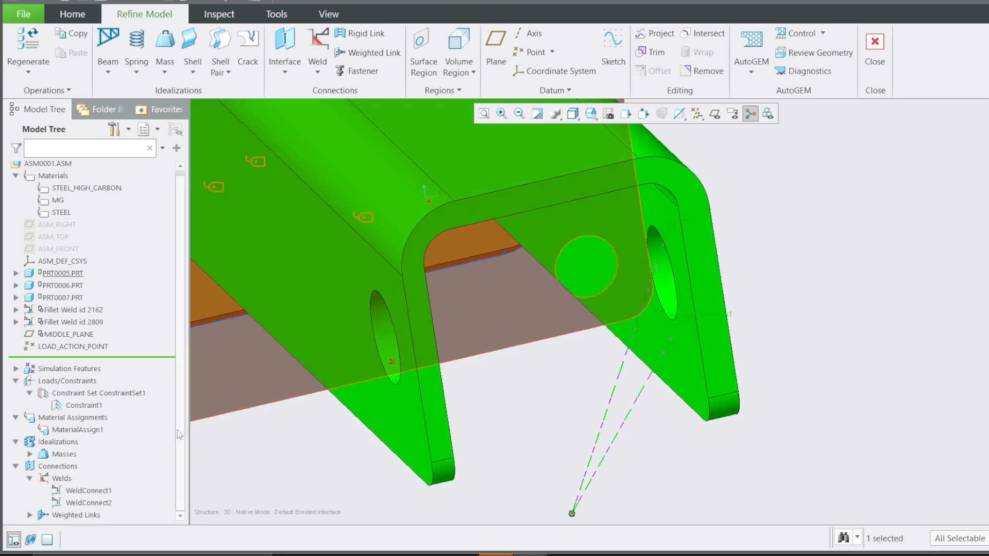
pyautogui.rightClick(78, 519)
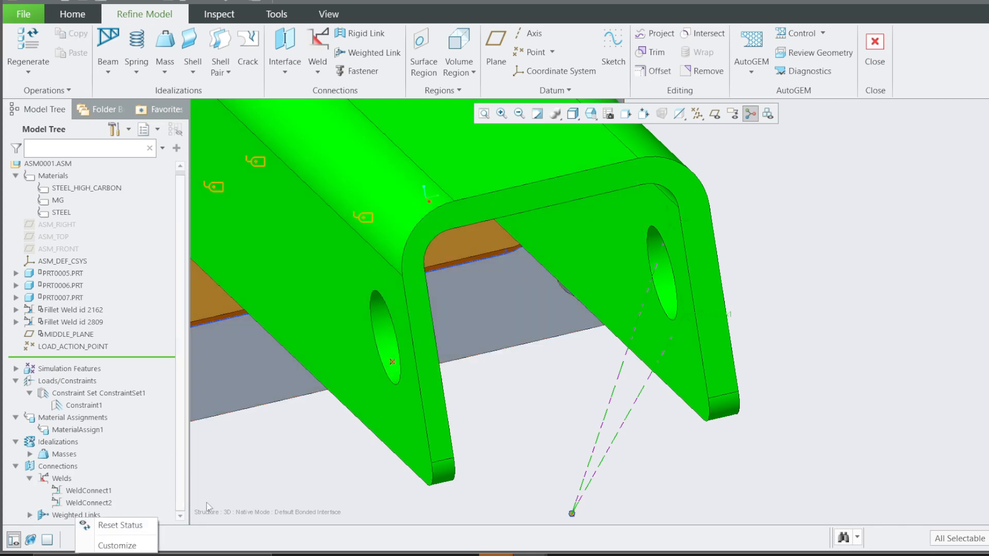
pyautogui.click(181, 518)
pyautogui.click(30, 515)
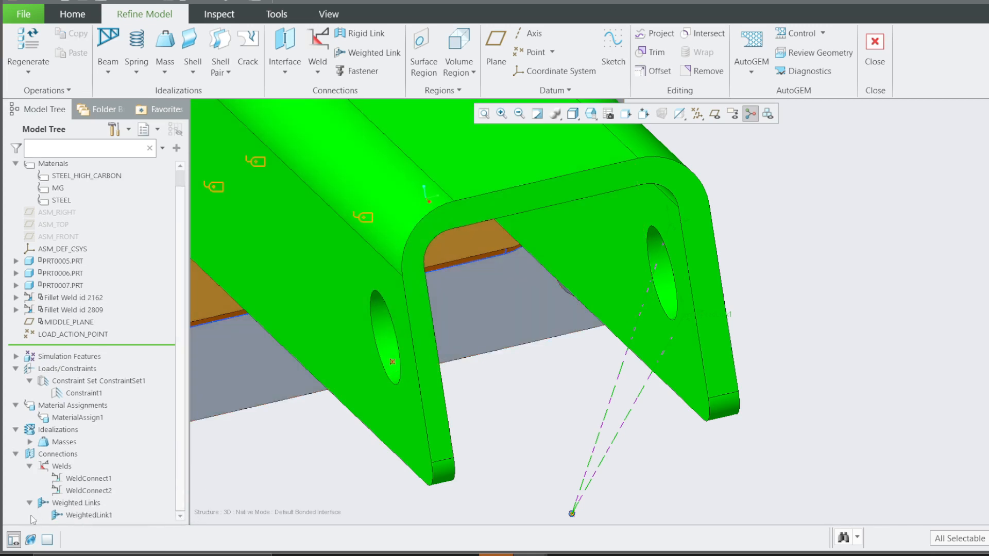
pyautogui.rightClick(75, 515)
pyautogui.click(83, 383)
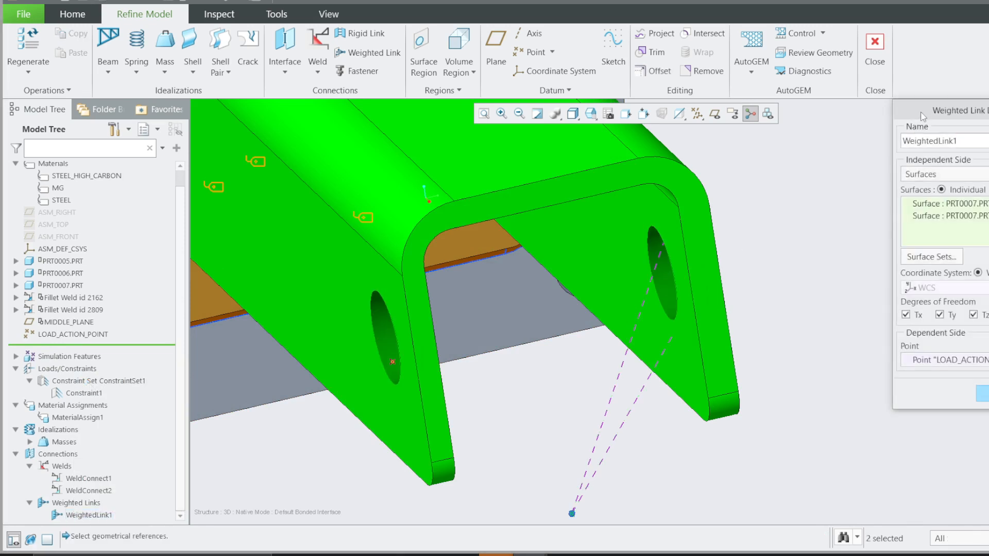
pyautogui.moveTo(919, 114); pyautogui.dragTo(724, 160)
pyautogui.click(749, 220)
pyautogui.click(743, 246)
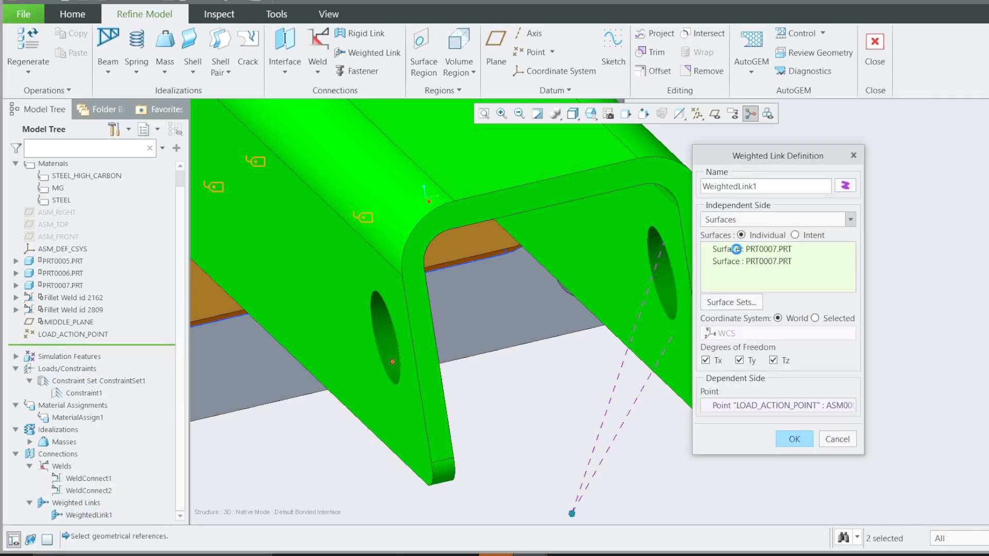
pyautogui.click(588, 300)
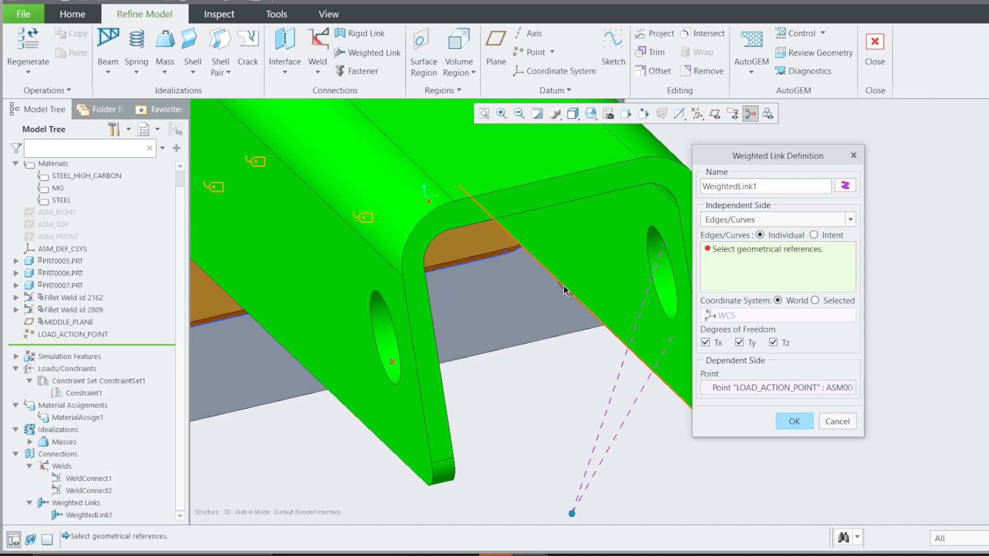
# - Select one circular edge of each lug hole as the weighted link's independent references and accept the definition
pyautogui.click(660, 312)
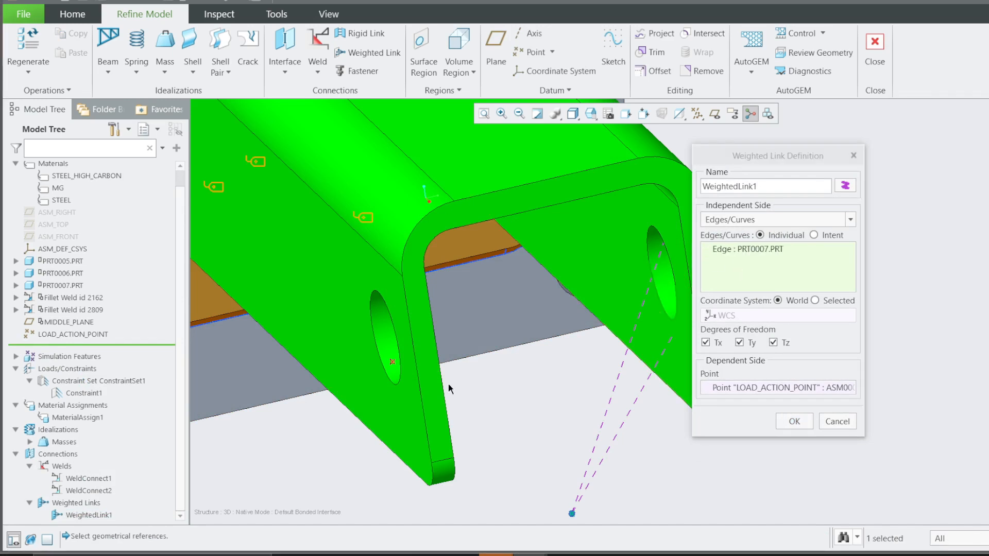
pyautogui.moveTo(491, 382); pyautogui.dragTo(470, 376, button='middle')
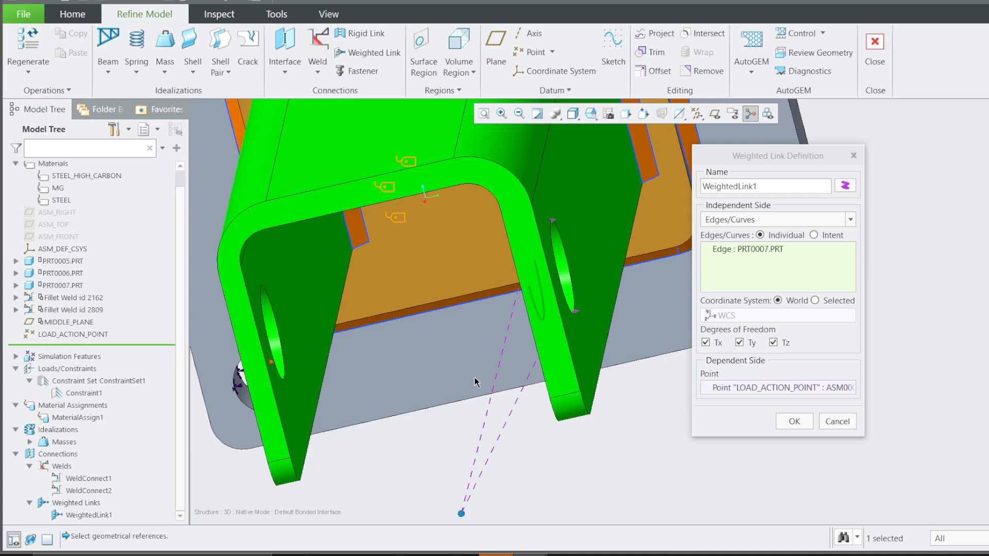
pyautogui.keyDown('ctrl'); pyautogui.click(284, 381); pyautogui.keyUp('ctrl')
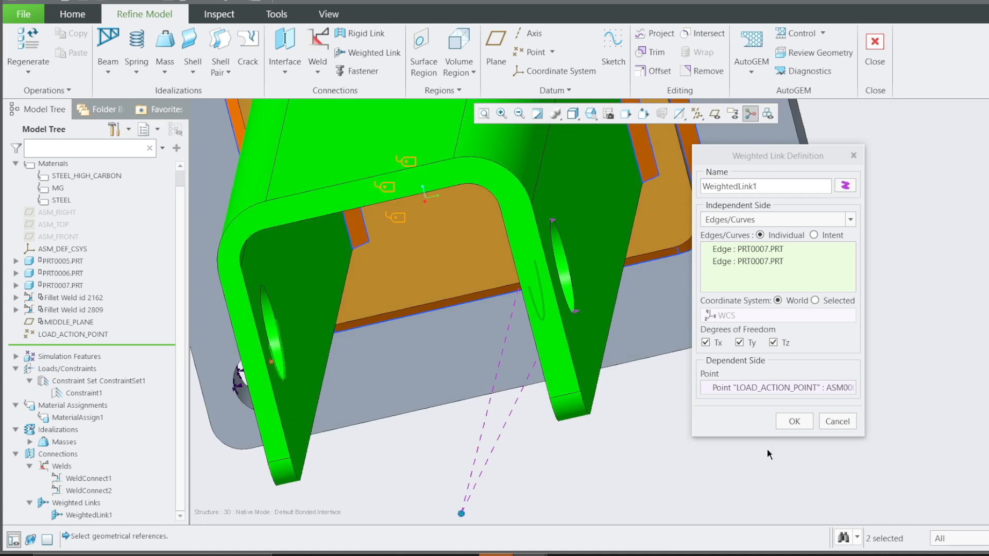
pyautogui.click(794, 422)
pyautogui.moveTo(548, 401); pyautogui.dragTo(580, 430, button='middle')
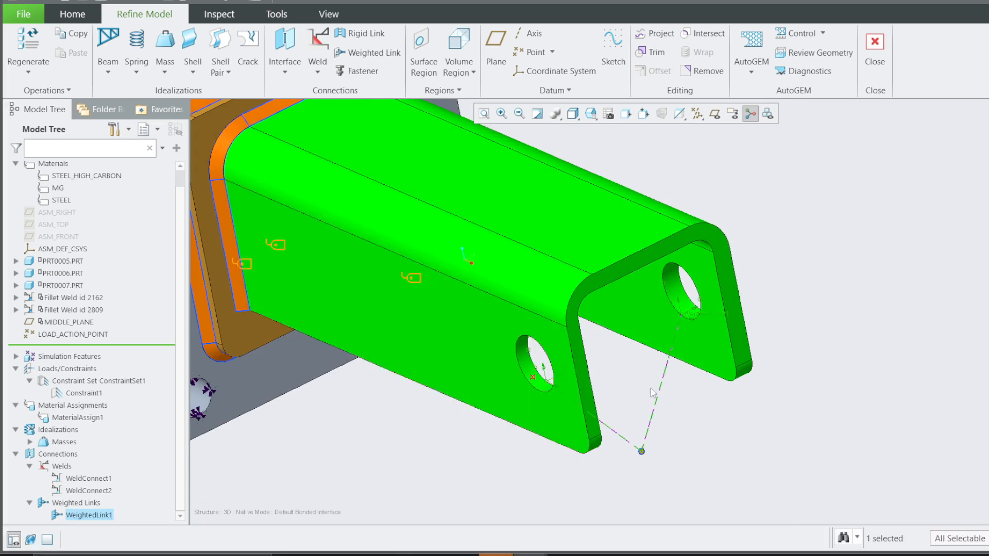
# - Reopen the WeightedLink1 definition, add one more circular edge from each lug hole to the independent references and accept it
pyautogui.rightClick(86, 516)
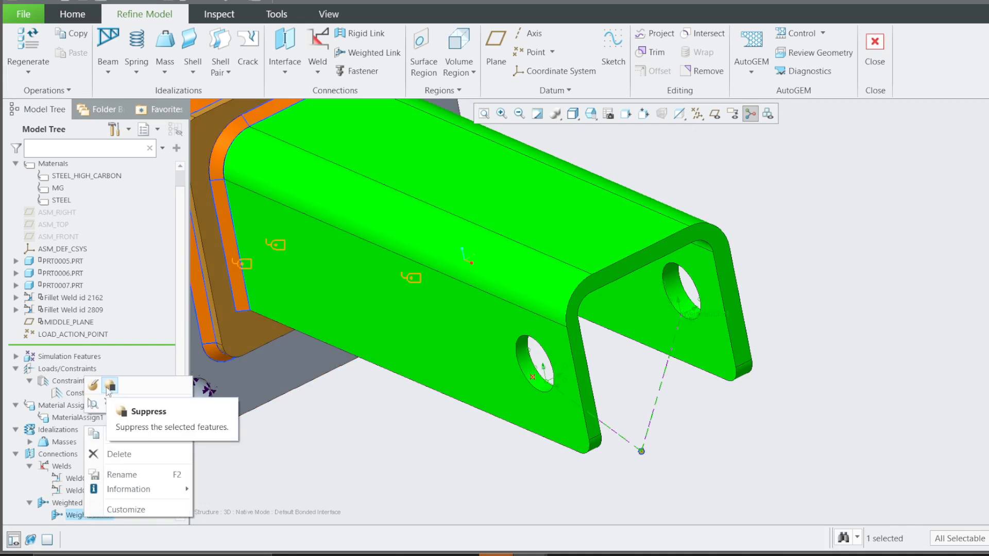
pyautogui.click(94, 386)
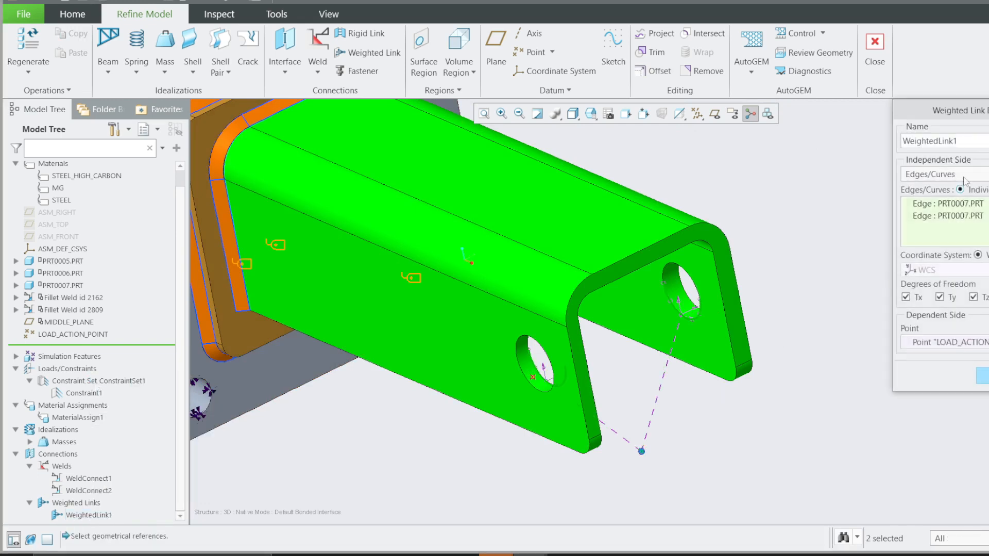
pyautogui.moveTo(962, 122); pyautogui.dragTo(778, 153)
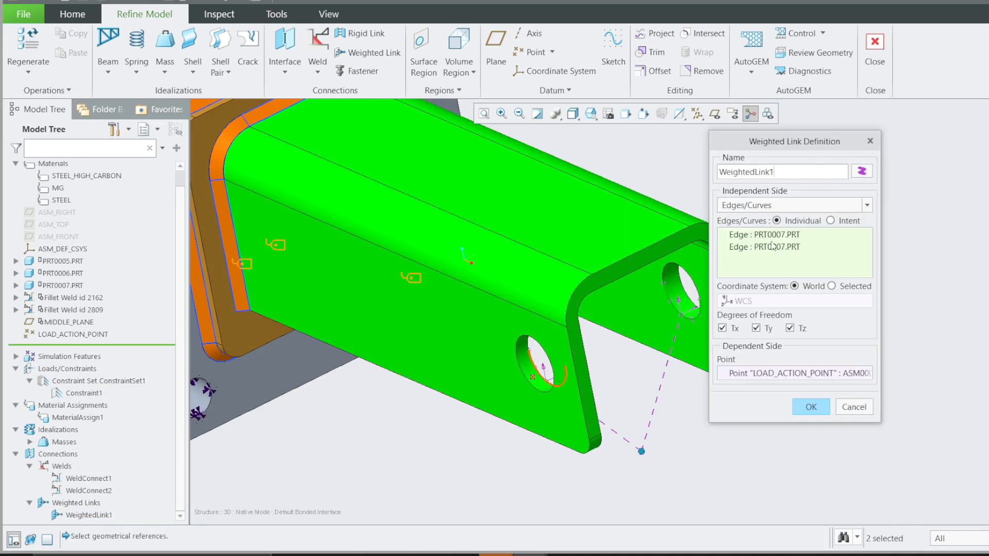
pyautogui.click(763, 206)
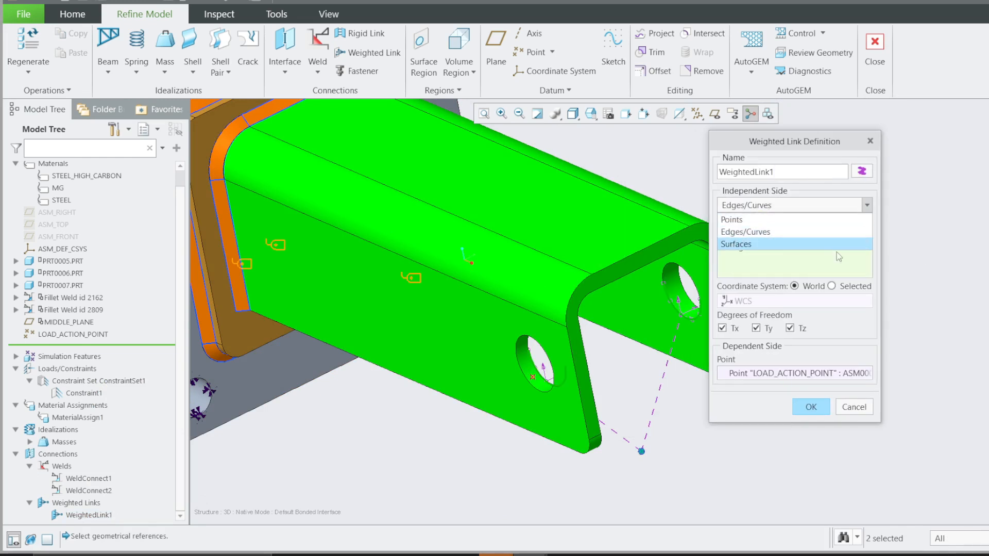
pyautogui.click(904, 242)
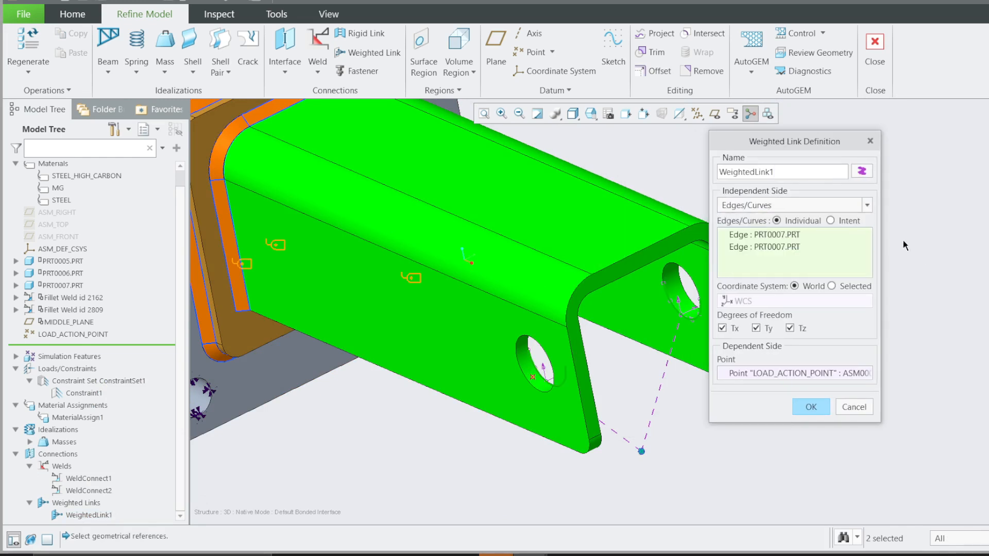
pyautogui.click(680, 287)
pyautogui.click(522, 376)
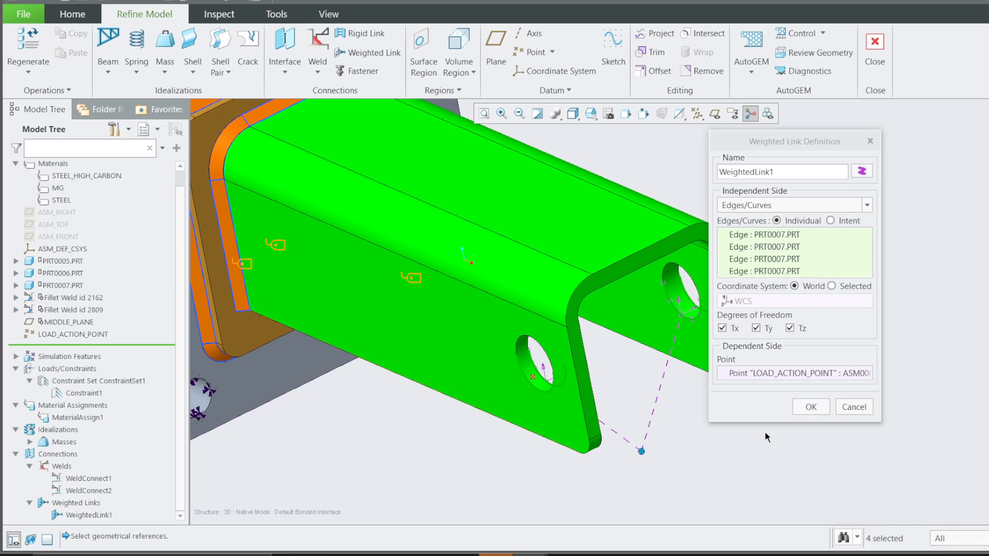
pyautogui.click(807, 408)
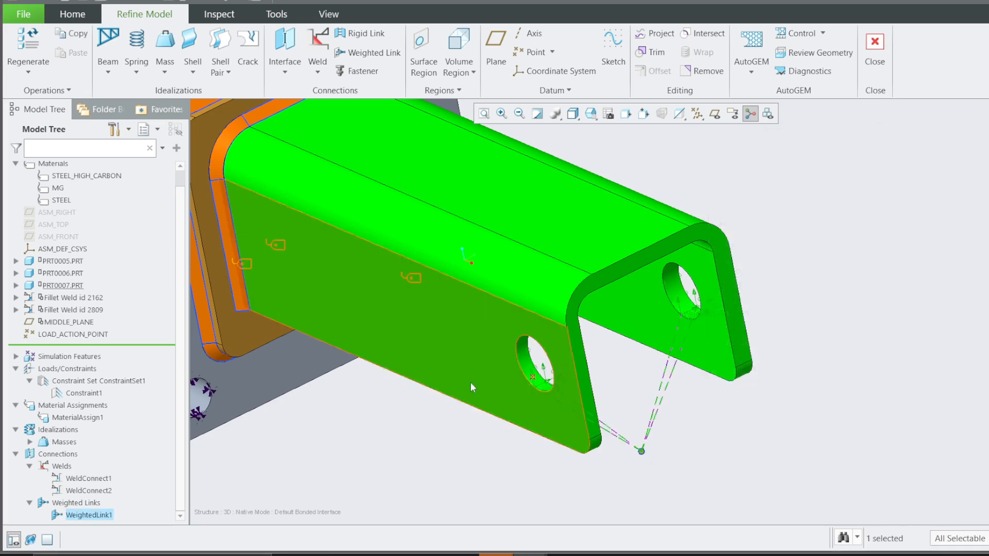
# - Reopen the WeightedLink1 definition and replace its edge references with the individual hole surfaces of both lugs
pyautogui.rightClick(87, 518)
pyautogui.click(95, 387)
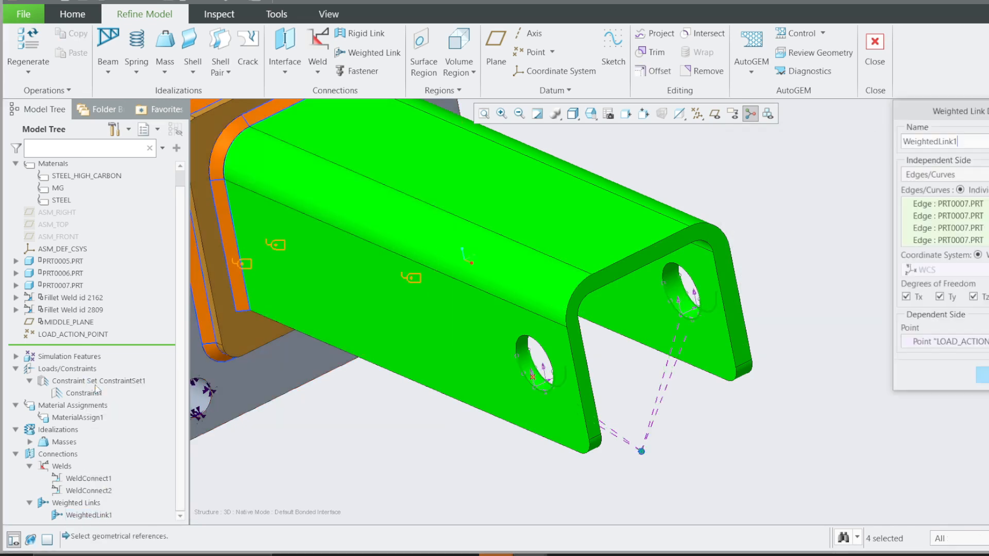
pyautogui.moveTo(935, 117); pyautogui.dragTo(791, 140)
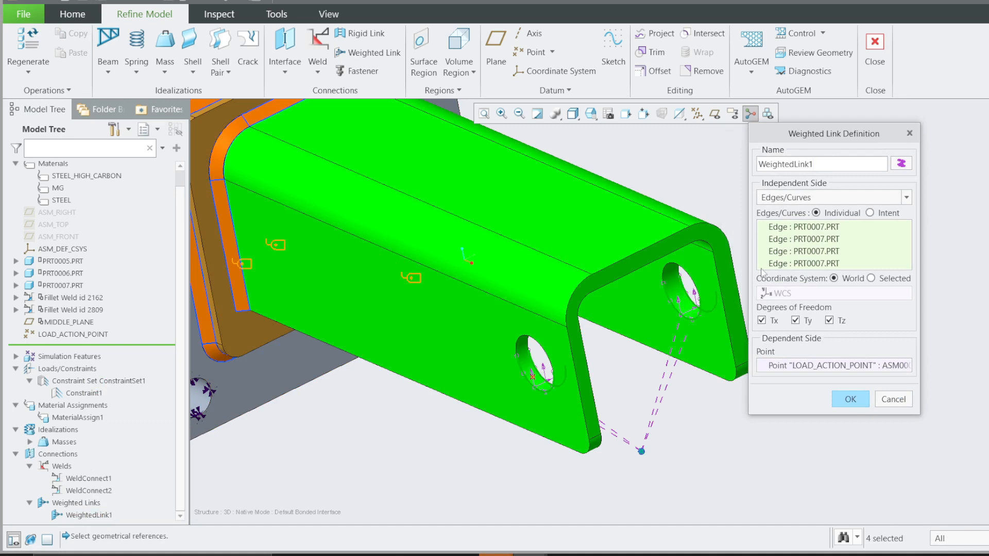
pyautogui.click(801, 200)
pyautogui.click(778, 236)
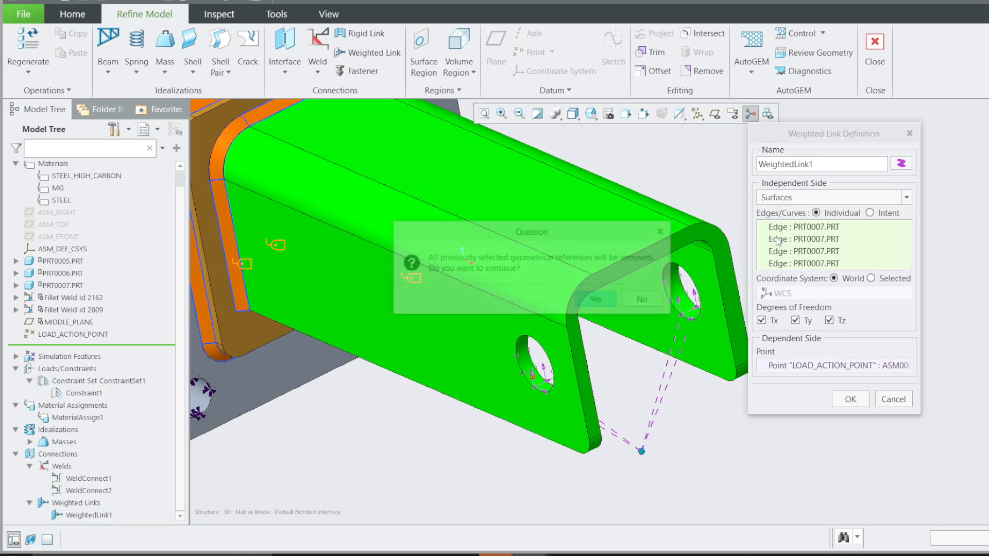
pyautogui.click(598, 301)
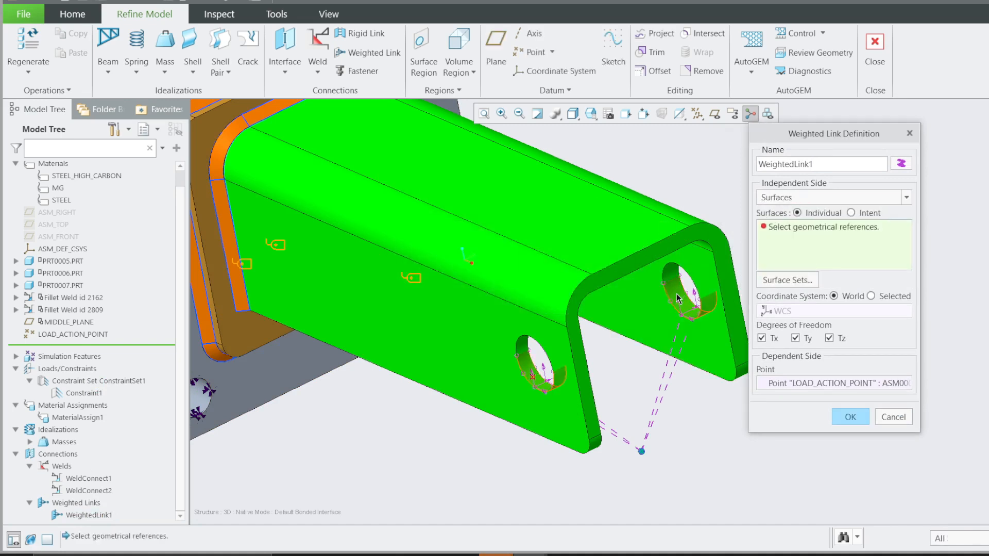
pyautogui.click(744, 382)
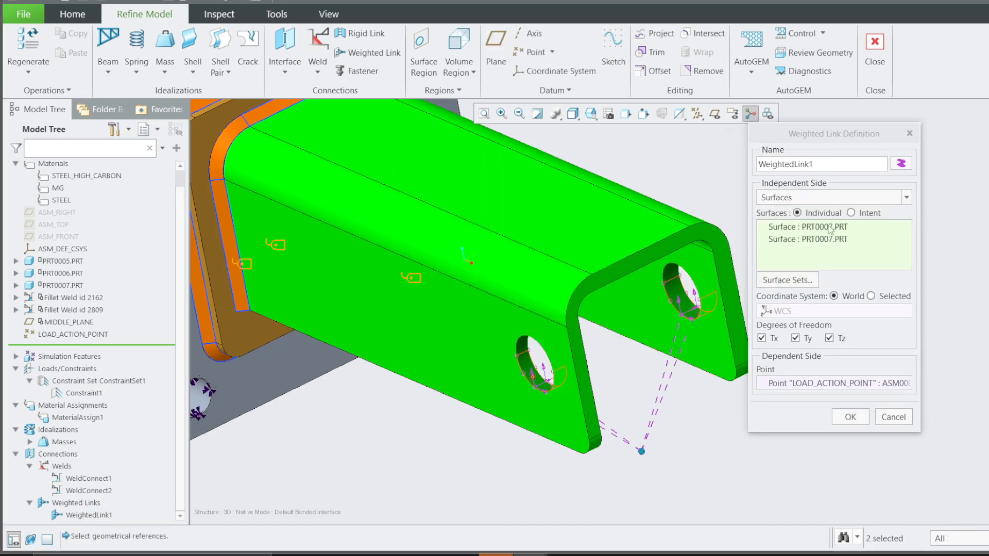
# - Switch the link's surface selection to Intent, pick the Extrude 2 intent surface of the lug holes and accept the definition
pyautogui.rightClick(830, 229)
pyautogui.click(848, 232)
pyautogui.click(851, 213)
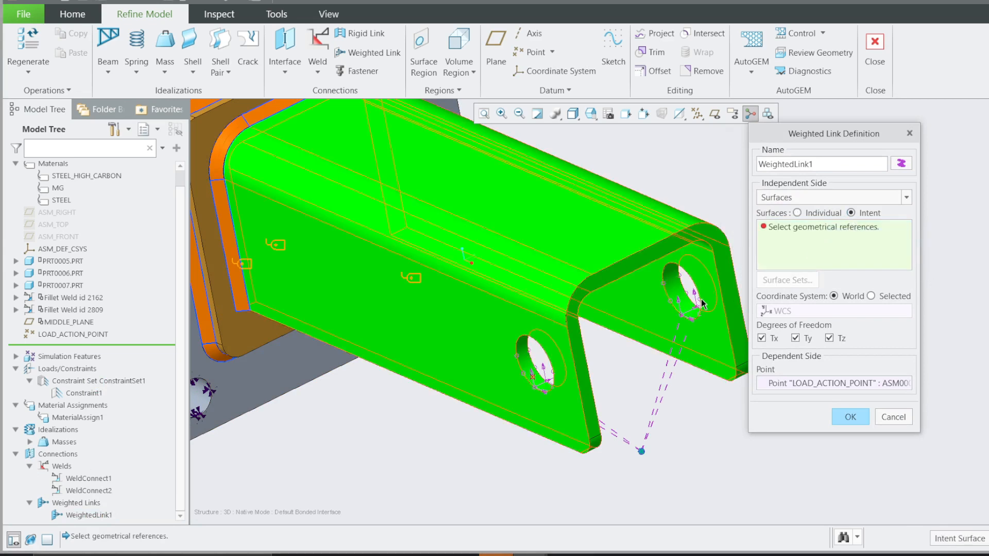
pyautogui.click(701, 303)
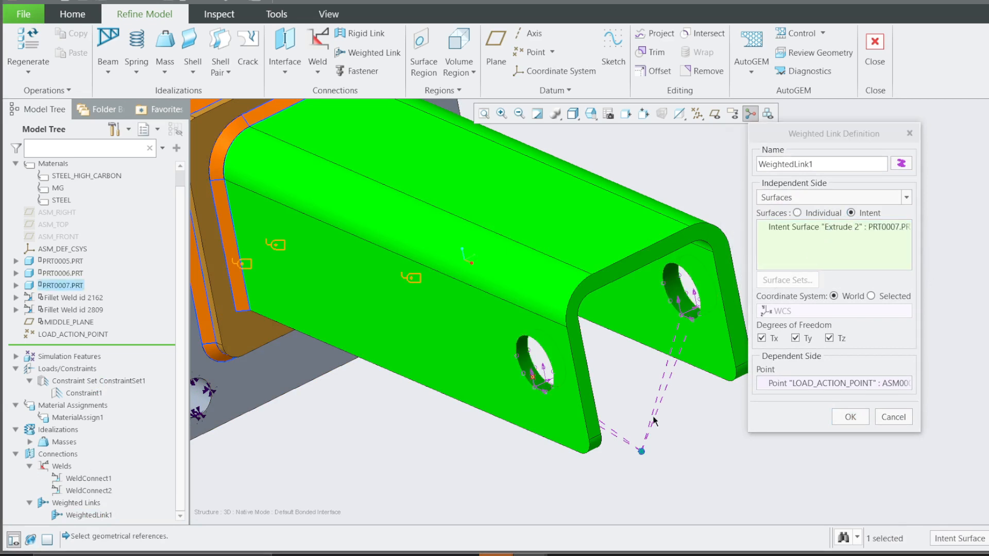
pyautogui.click(843, 419)
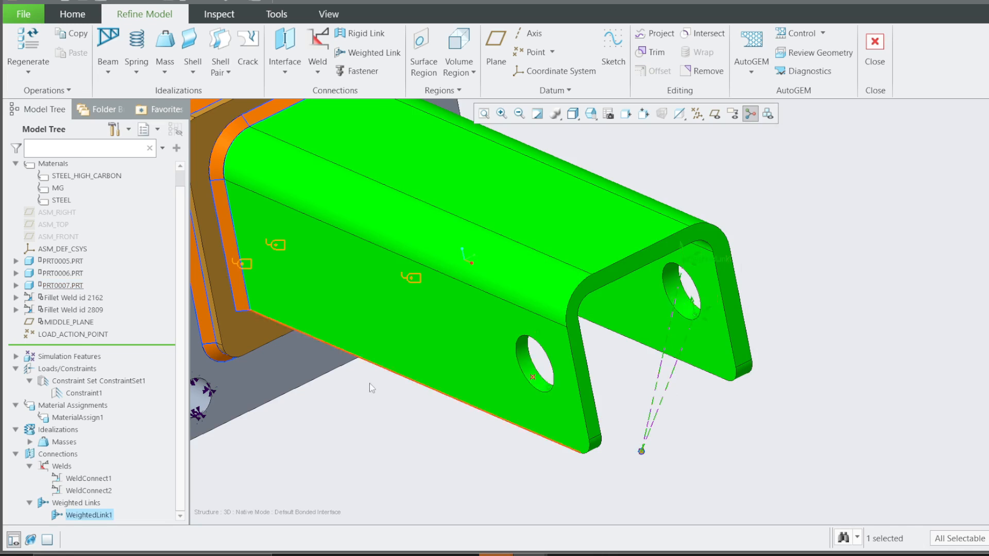
# - Review the WeightedLink1 definition and examine the link between the load point and the lug holes on the model
pyautogui.rightClick(100, 516)
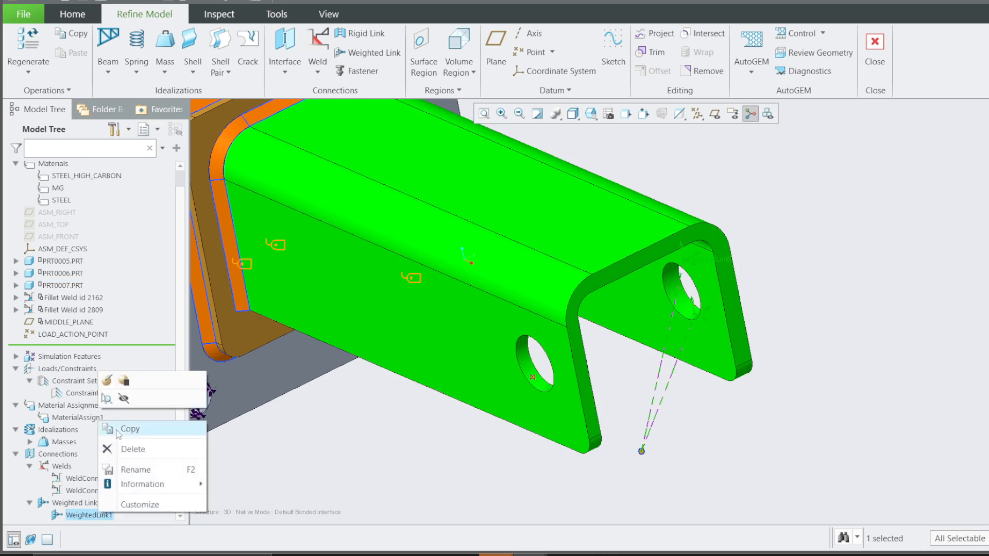
pyautogui.click(106, 380)
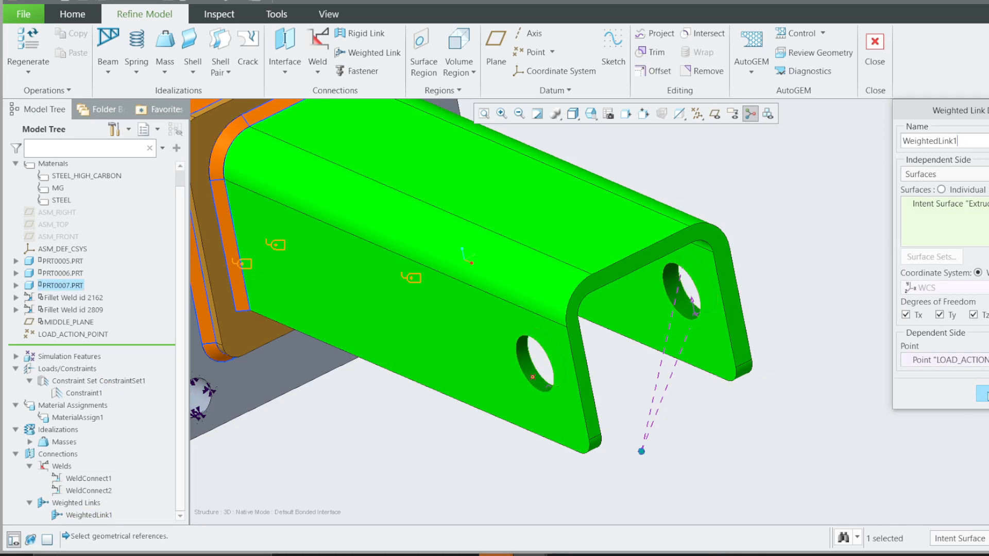
pyautogui.click(988, 394)
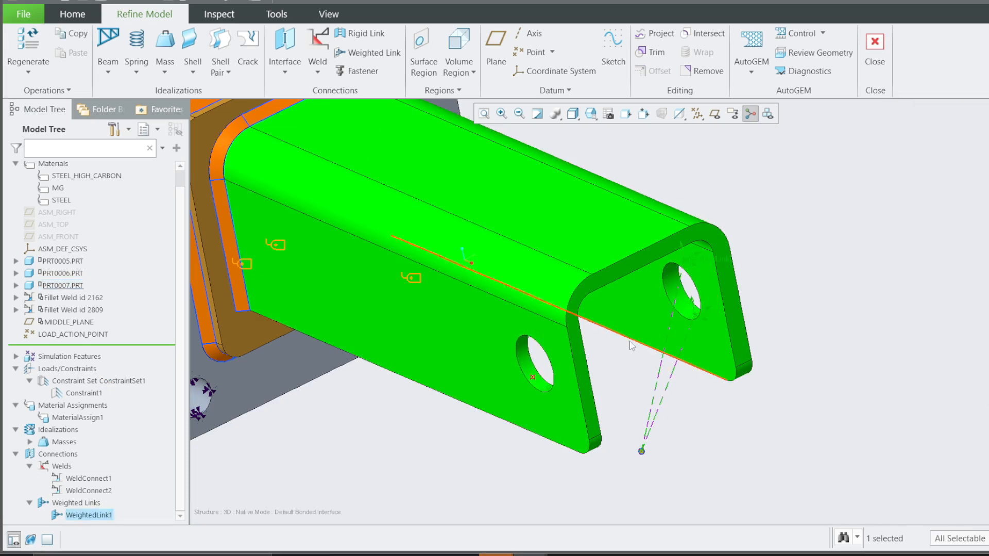
pyautogui.scroll(-3, 654, 268)
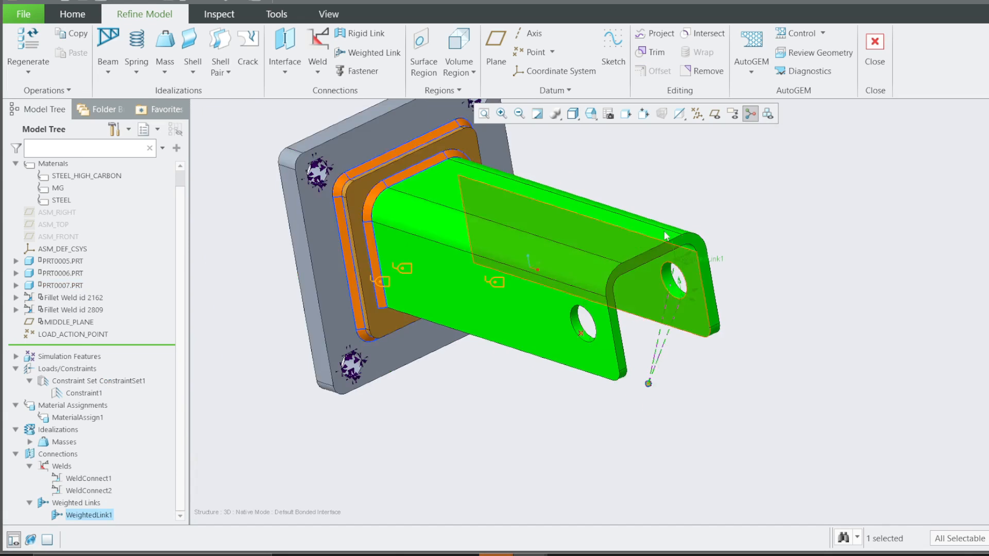
pyautogui.scroll(-2, 665, 236)
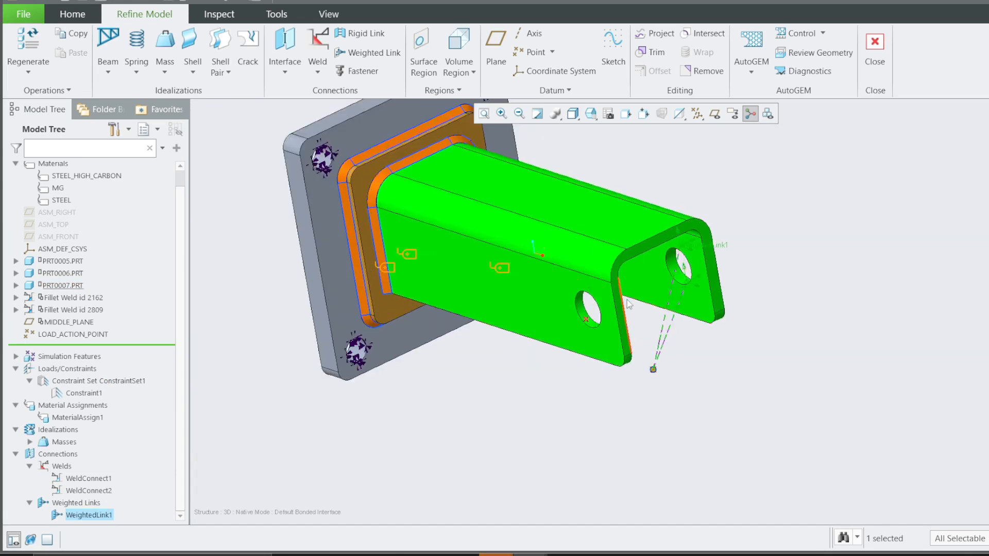
pyautogui.scroll(3, 663, 304)
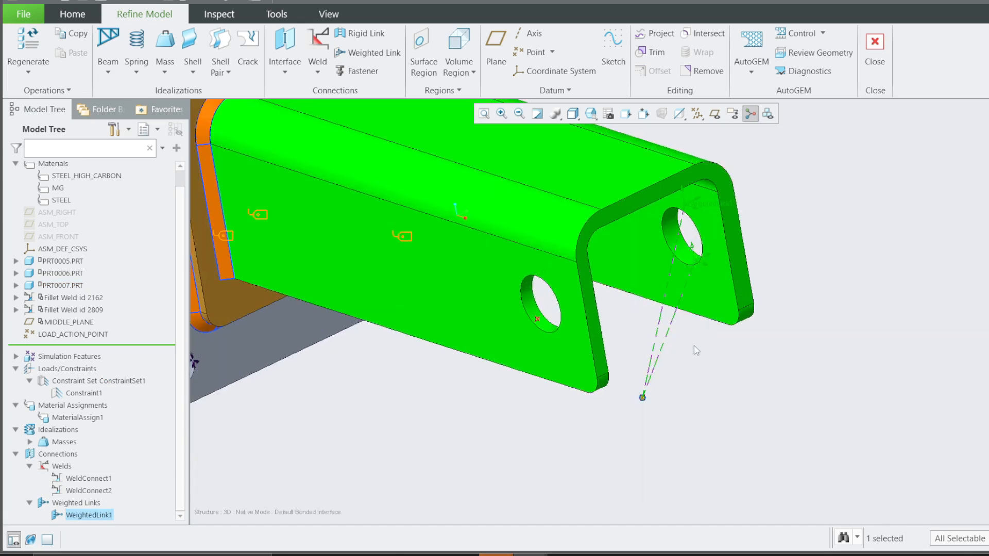
# - Reopen the WeightedLink1 definition and switch its independent side to Edges/Curves, discarding the previously selected intent surface
pyautogui.rightClick(89, 515)
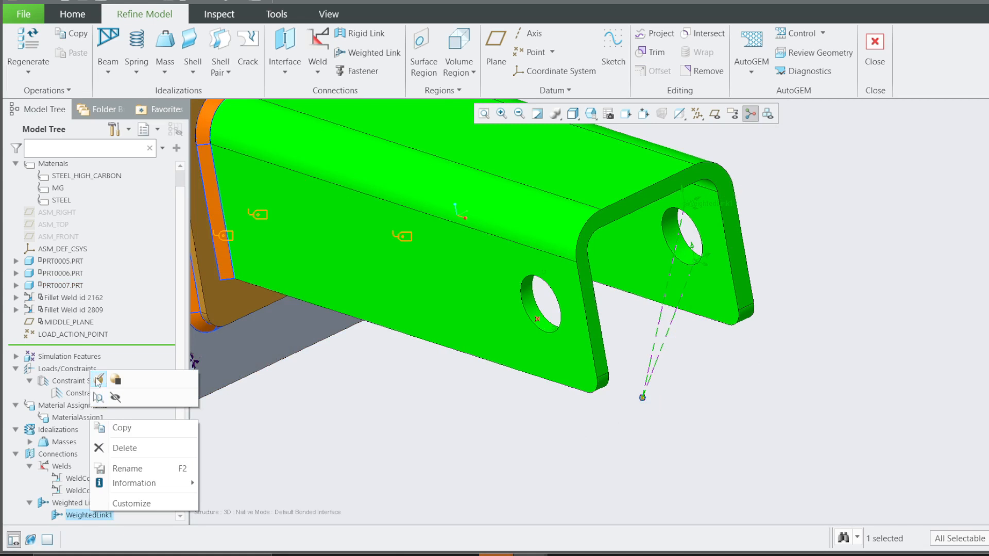
pyautogui.click(101, 382)
pyautogui.moveTo(939, 112); pyautogui.dragTo(778, 159)
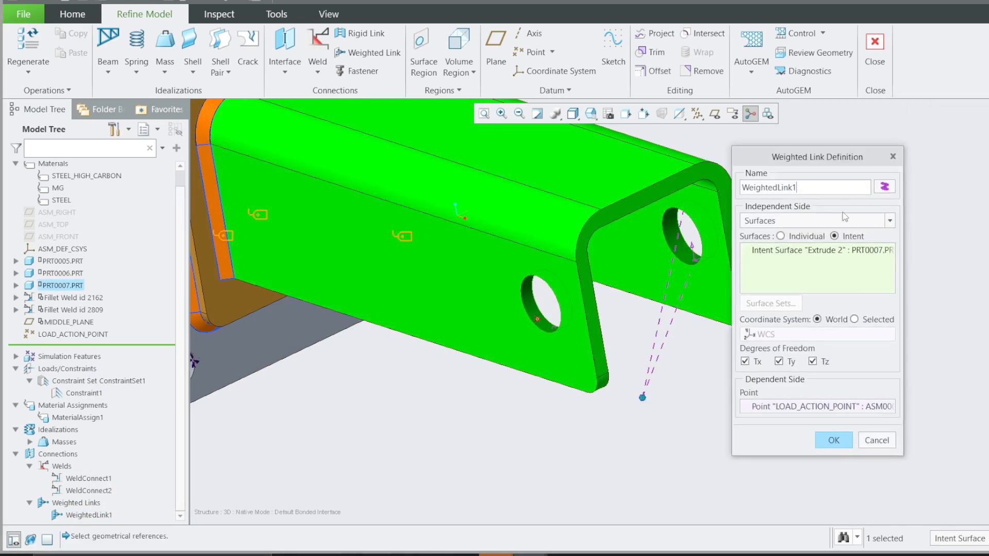
pyautogui.click(792, 220)
pyautogui.click(779, 250)
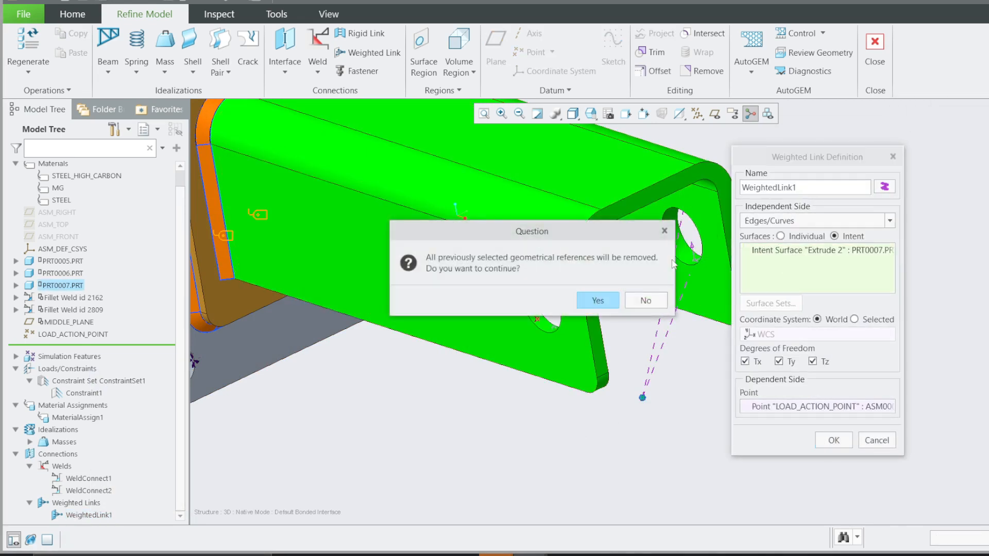
pyautogui.click(598, 301)
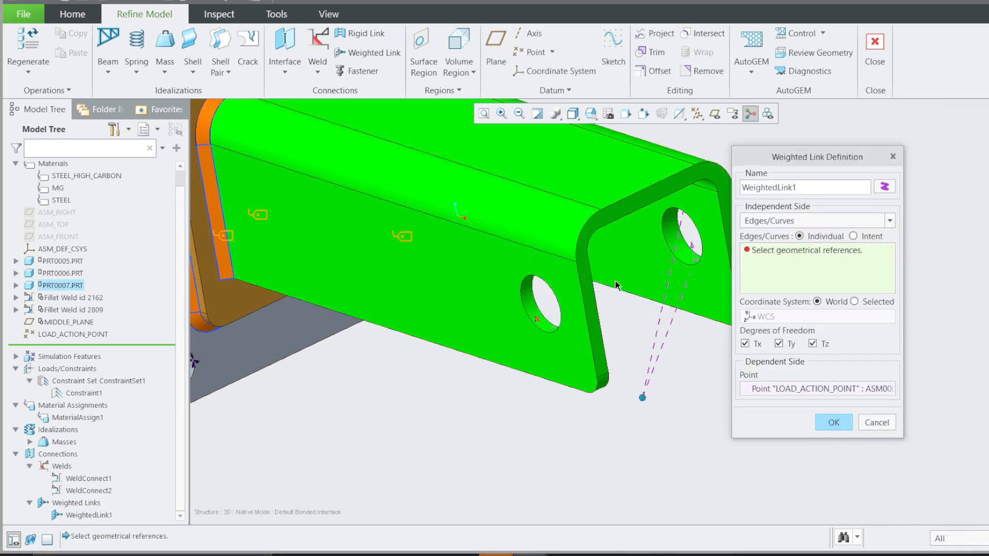
# - Select the circular edges of both lug holes as individual independent references of WeightedLink1 and accept the definition
pyautogui.click(684, 235)
pyautogui.keyDown('ctrl'); pyautogui.click(682, 221); pyautogui.keyUp('ctrl')
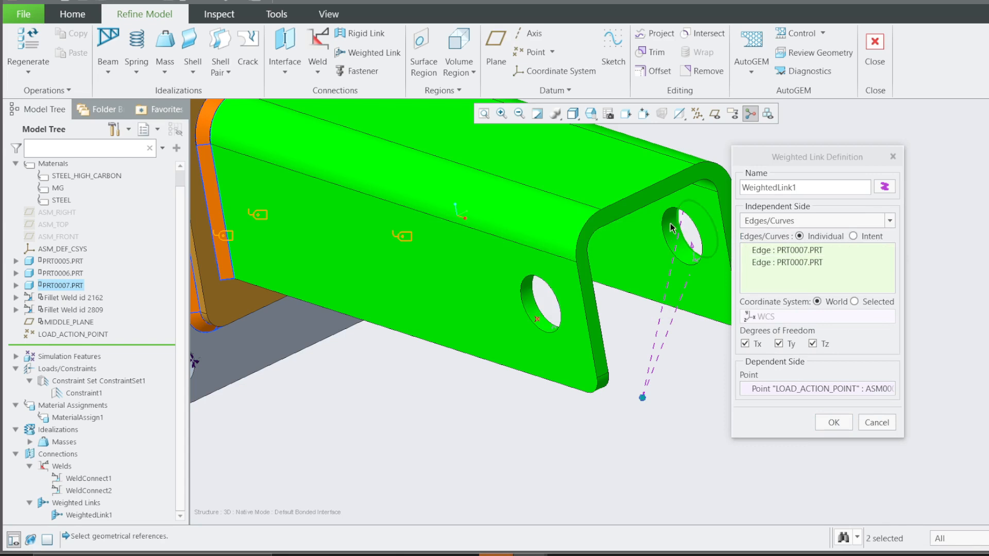
pyautogui.keyDown('ctrl'); pyautogui.click(666, 242); pyautogui.keyUp('ctrl')
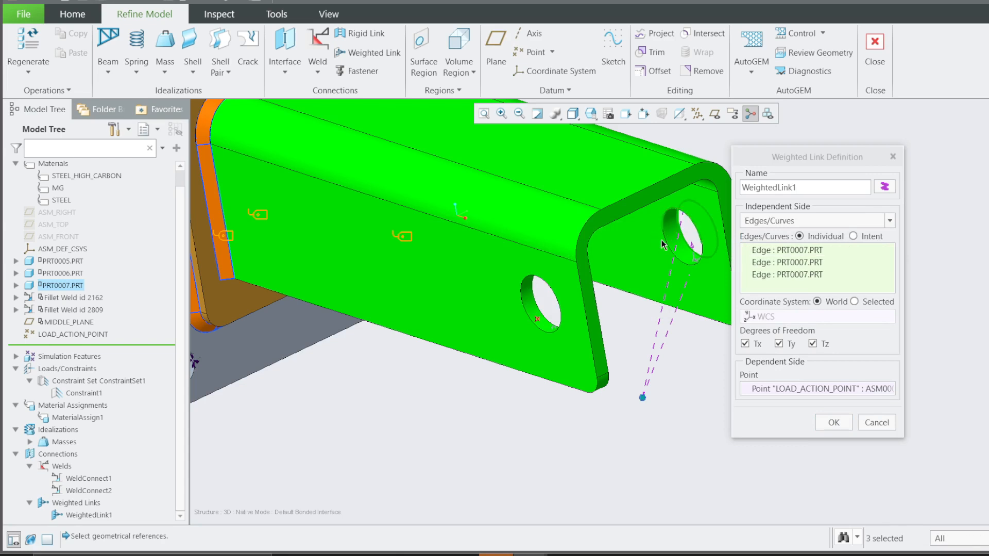
pyautogui.keyDown('ctrl'); pyautogui.click(547, 329); pyautogui.keyUp('ctrl')
pyautogui.keyDown('ctrl'); pyautogui.click(541, 311); pyautogui.keyUp('ctrl')
pyautogui.keyDown('ctrl'); pyautogui.click(526, 292); pyautogui.keyUp('ctrl')
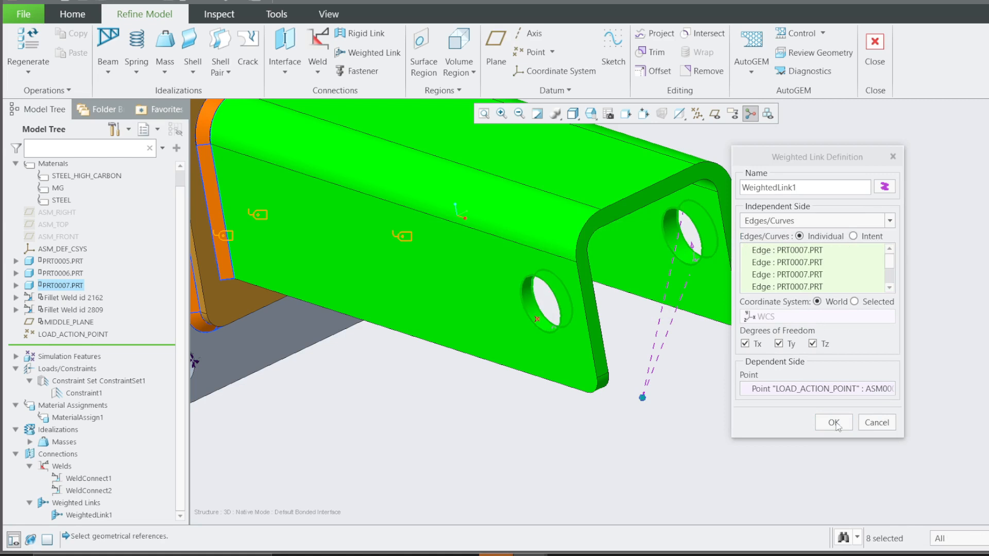
pyautogui.click(834, 423)
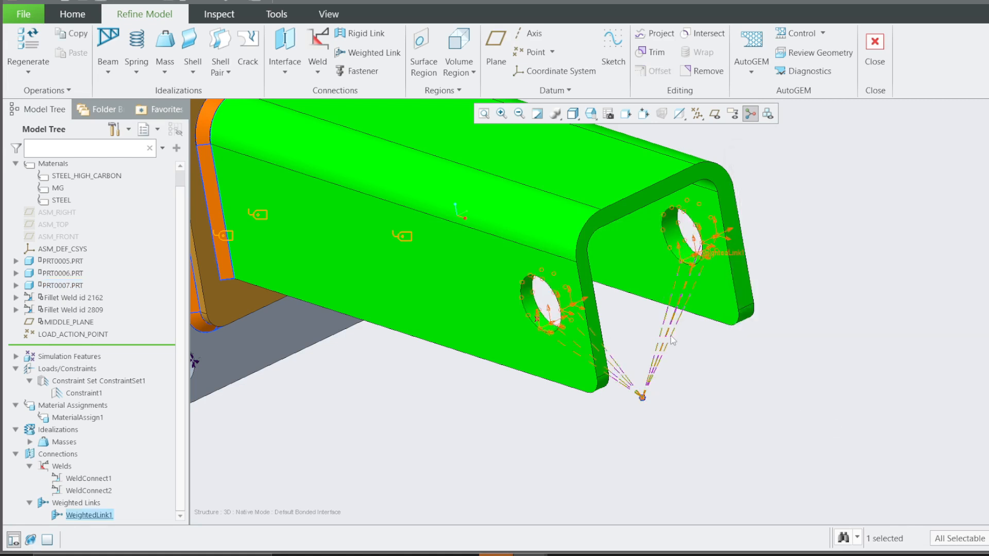
# - Leave the simulation environment and redefine LOAD_ACTION_POINT with a larger vertical offset, placing it below the base plate
pyautogui.moveTo(660, 418); pyautogui.dragTo(520, 296, button='middle')
pyautogui.click(480, 338)
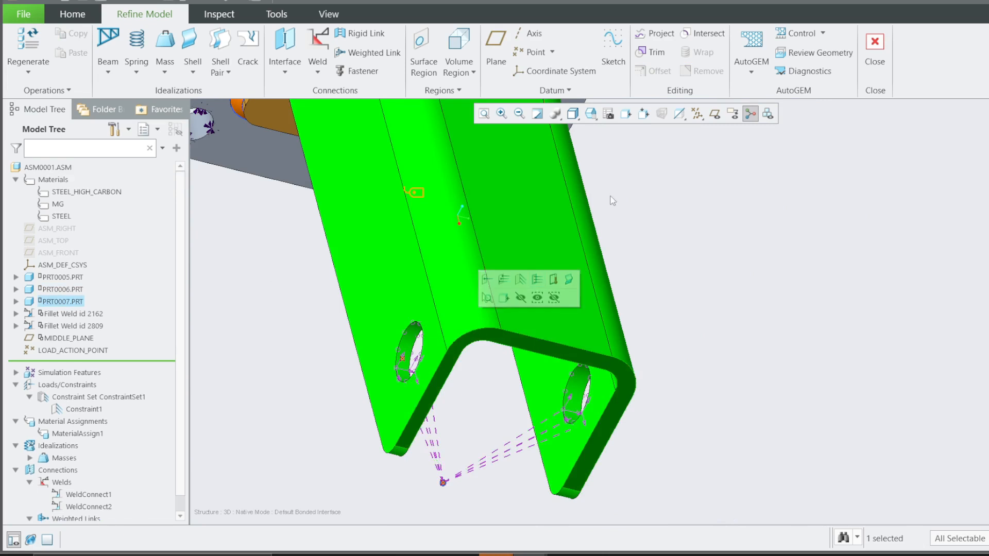
pyautogui.click(626, 114)
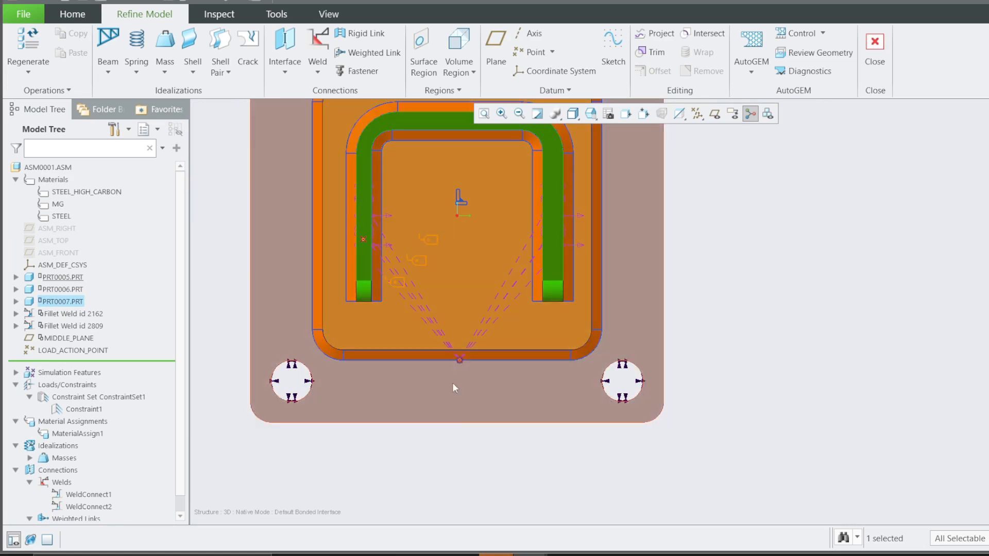
pyautogui.click(875, 52)
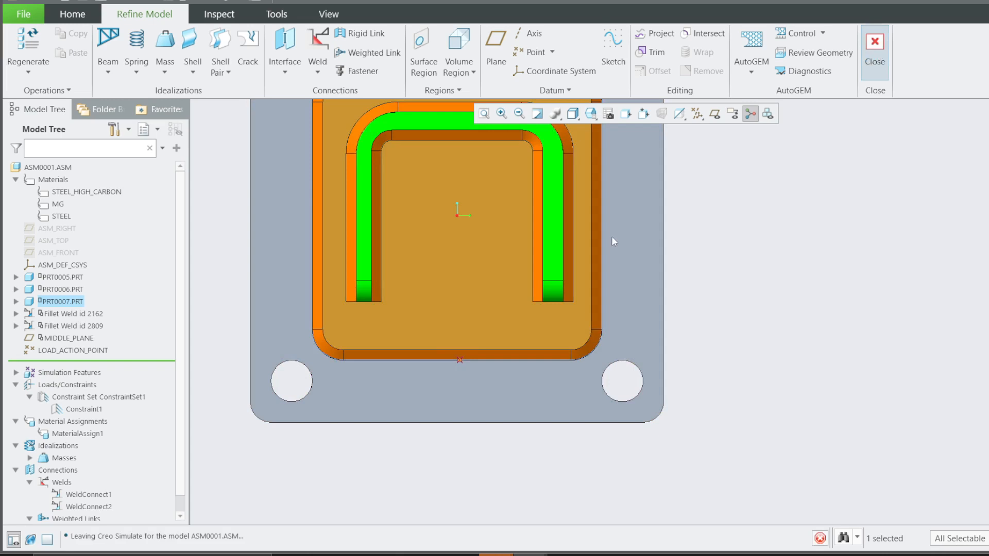
pyautogui.rightClick(52, 352)
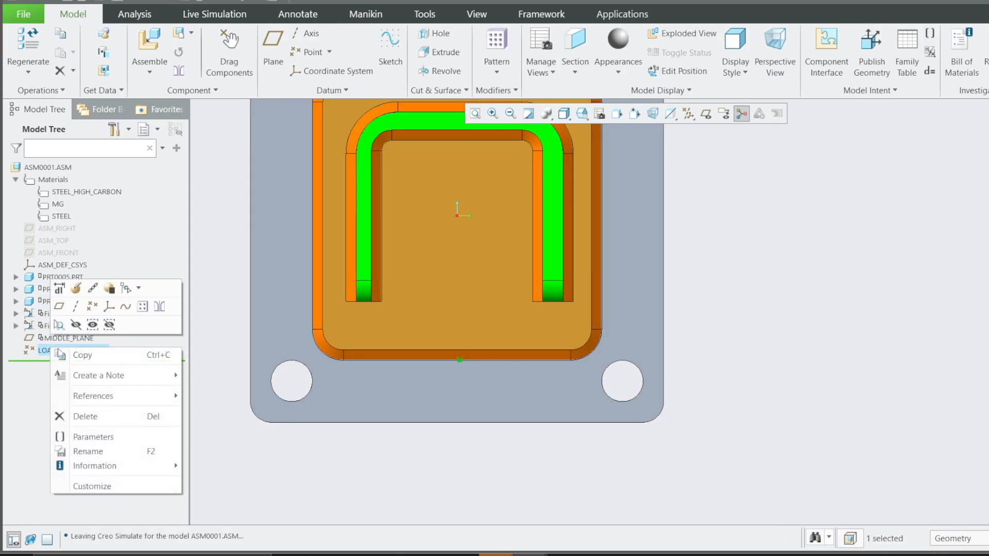
pyautogui.click(76, 289)
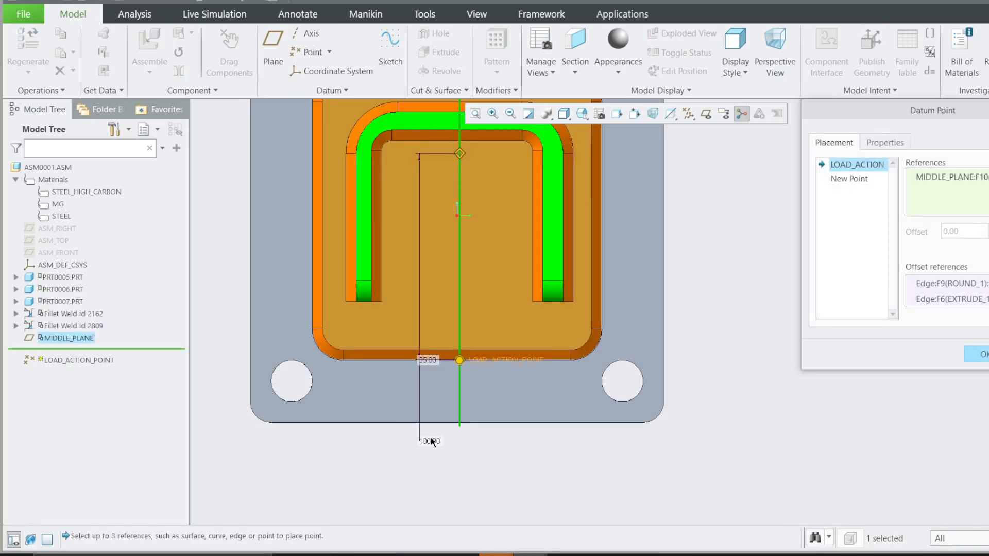
pyautogui.doubleClick(427, 442)
pyautogui.write('1')
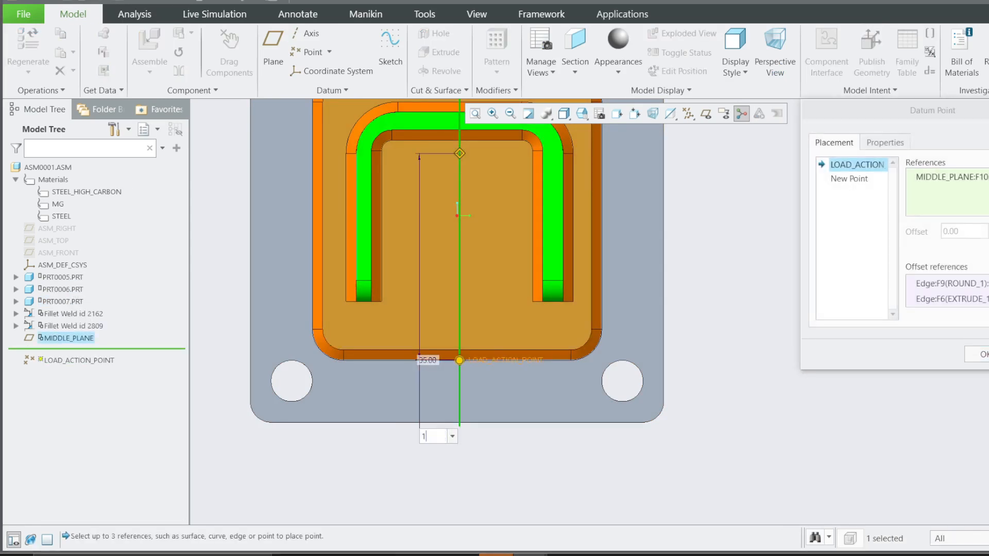
pyautogui.write('5')
pyautogui.press('Return')
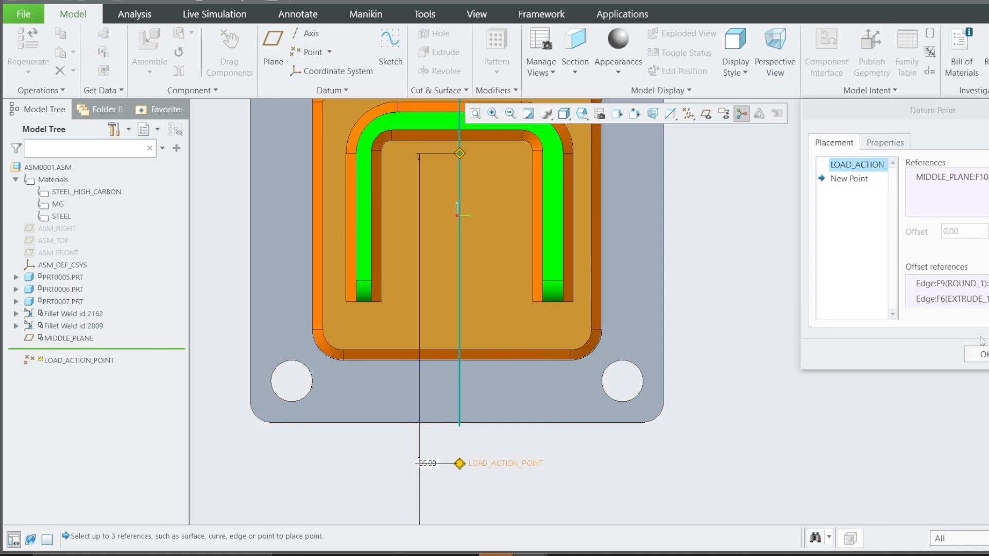
pyautogui.click(982, 354)
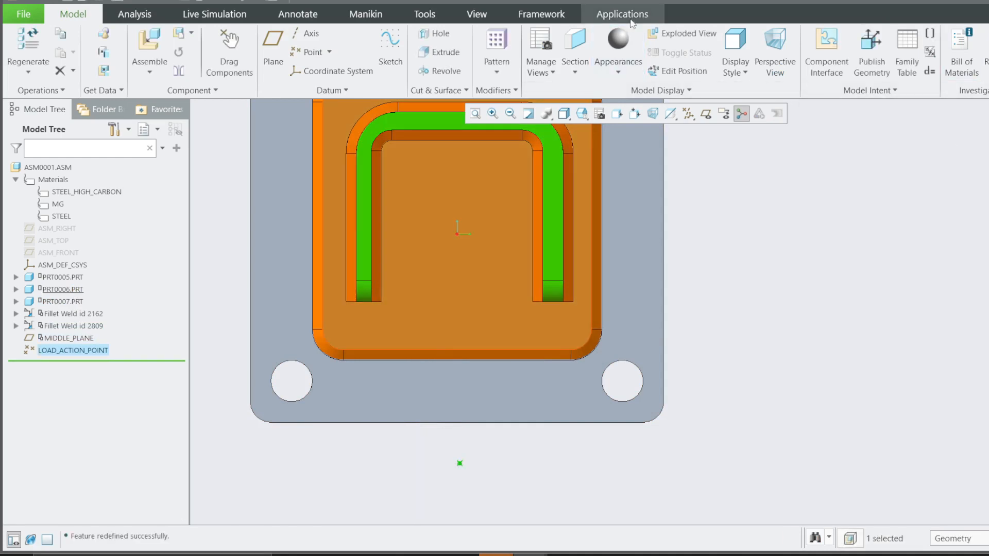
# - Return to the Simulate environment and inspect the weighted link to the moved load point, ending square to the lug's side face
pyautogui.click(631, 21)
pyautogui.click(400, 49)
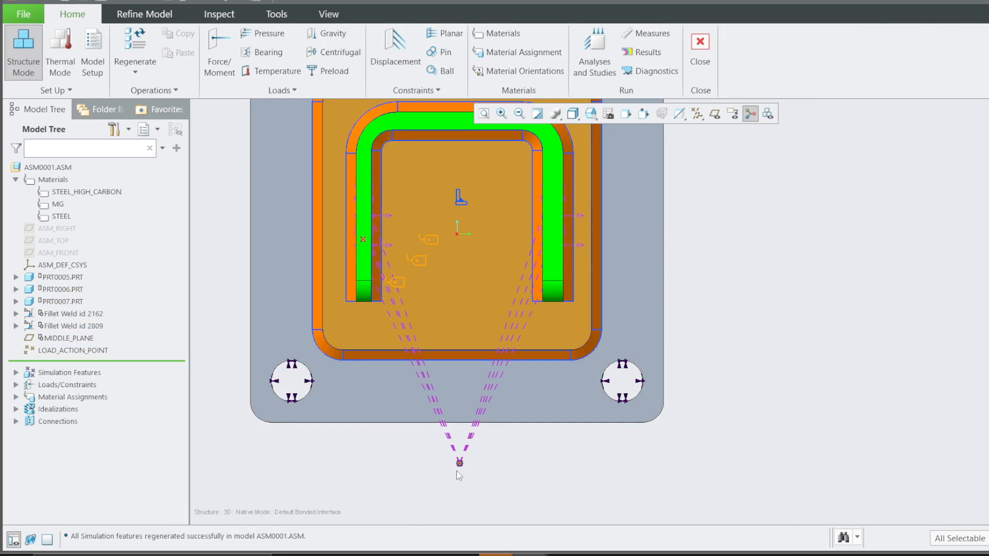
pyautogui.moveTo(456, 473); pyautogui.dragTo(498, 473, button='middle')
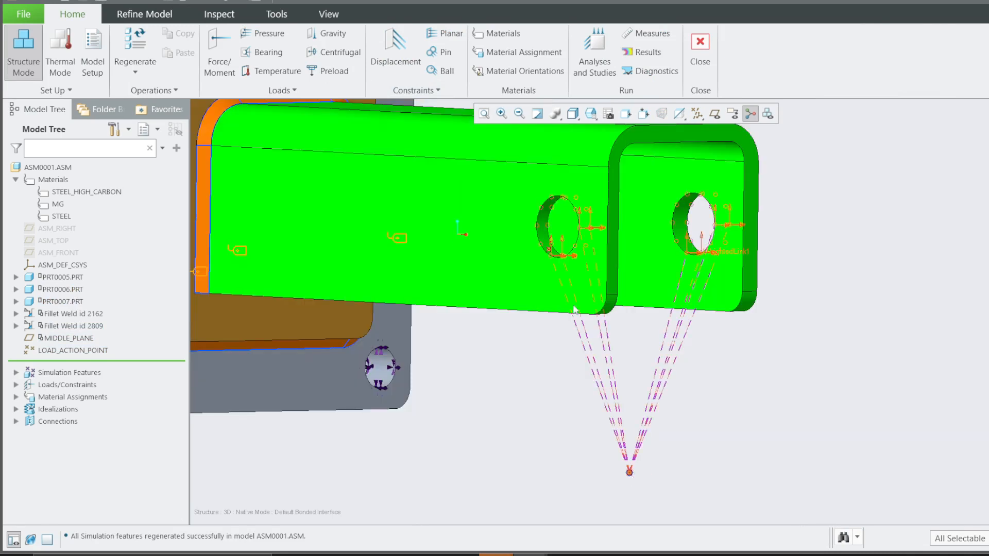
pyautogui.click(562, 194)
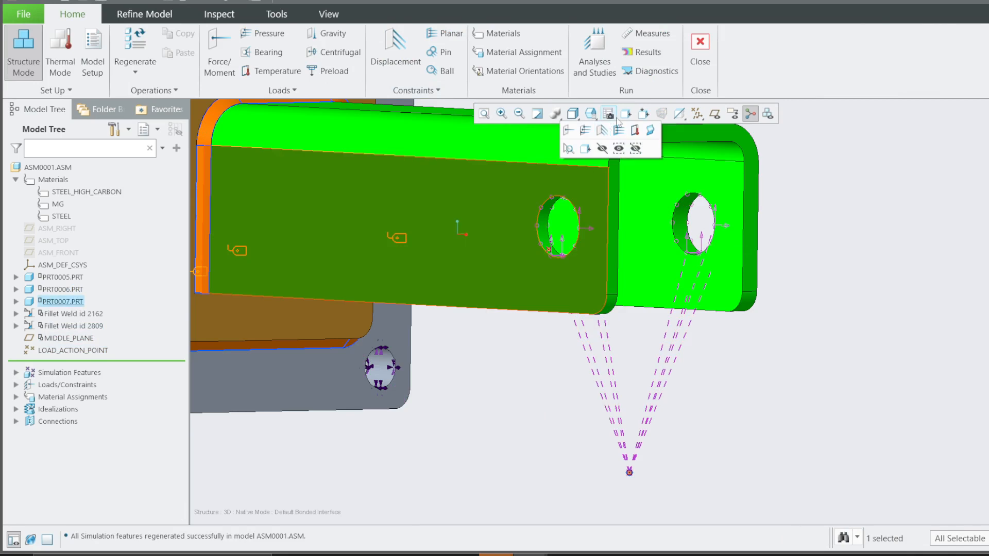
pyautogui.click(626, 114)
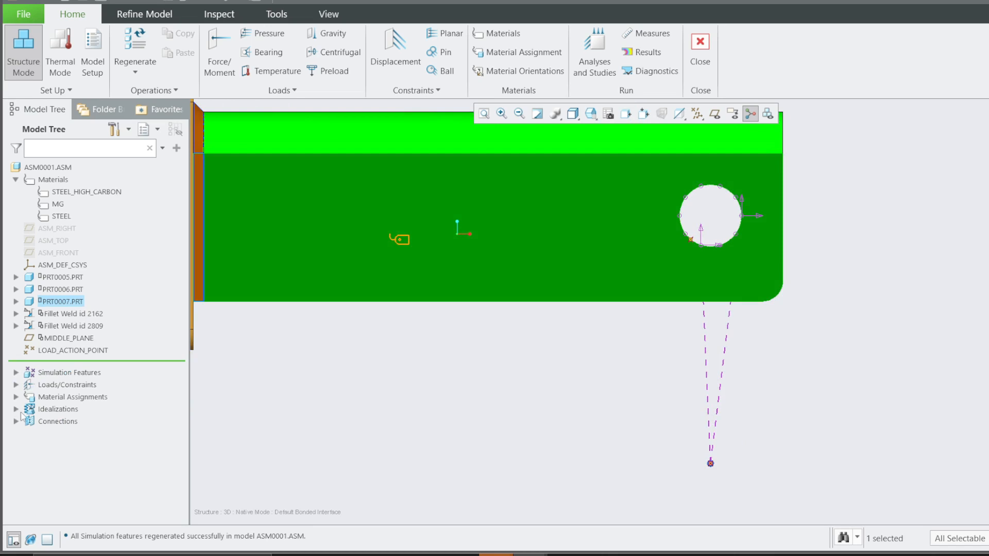
# - Review the WeightedLink1 definition, checking its edge references, degrees of freedom and dependent point
pyautogui.click(16, 410)
pyautogui.click(16, 434)
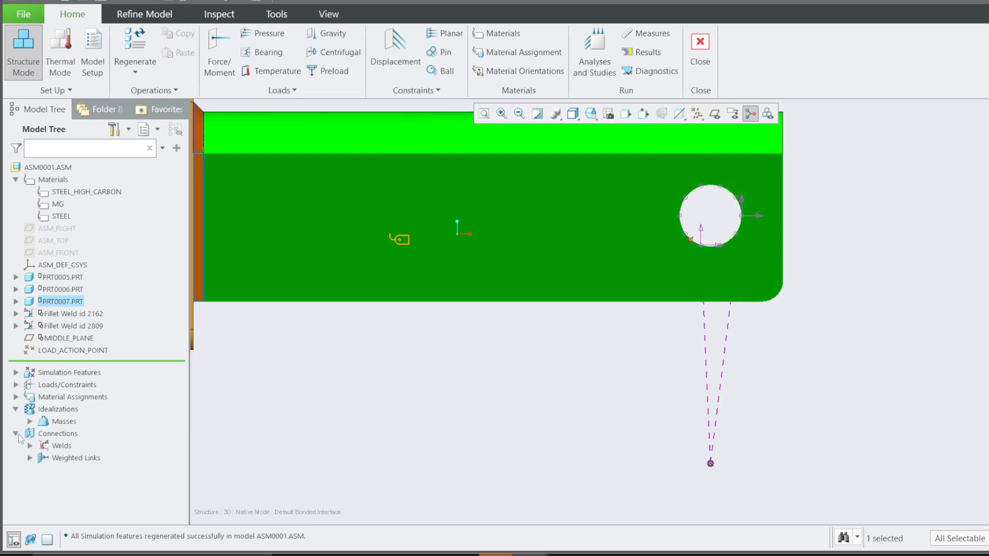
pyautogui.rightClick(41, 460)
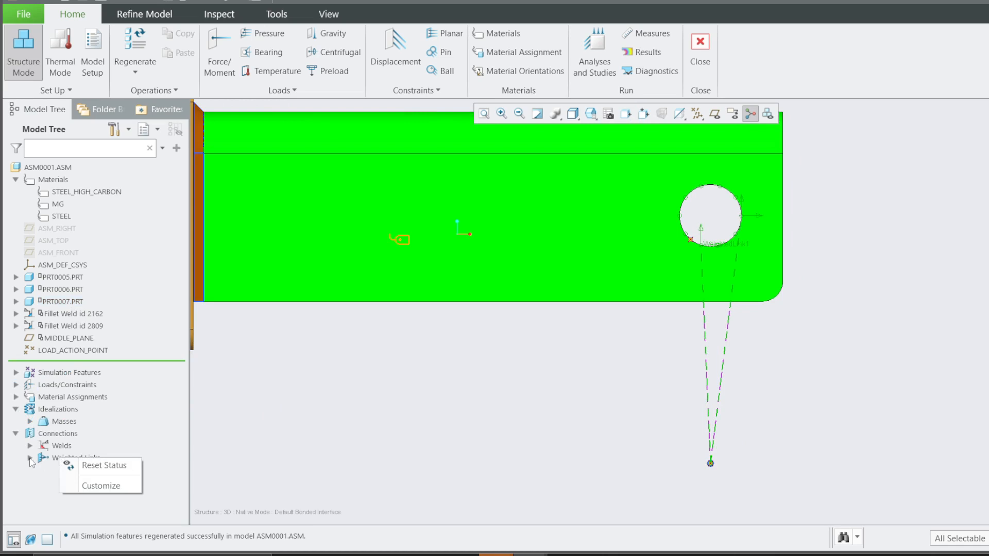
pyautogui.click(30, 459)
pyautogui.click(30, 458)
pyautogui.rightClick(93, 471)
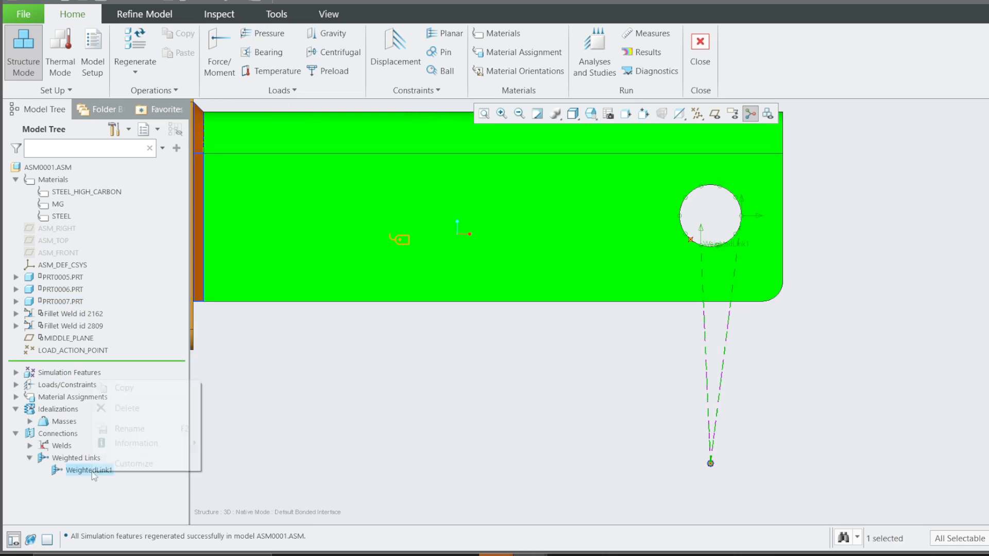
pyautogui.click(101, 490)
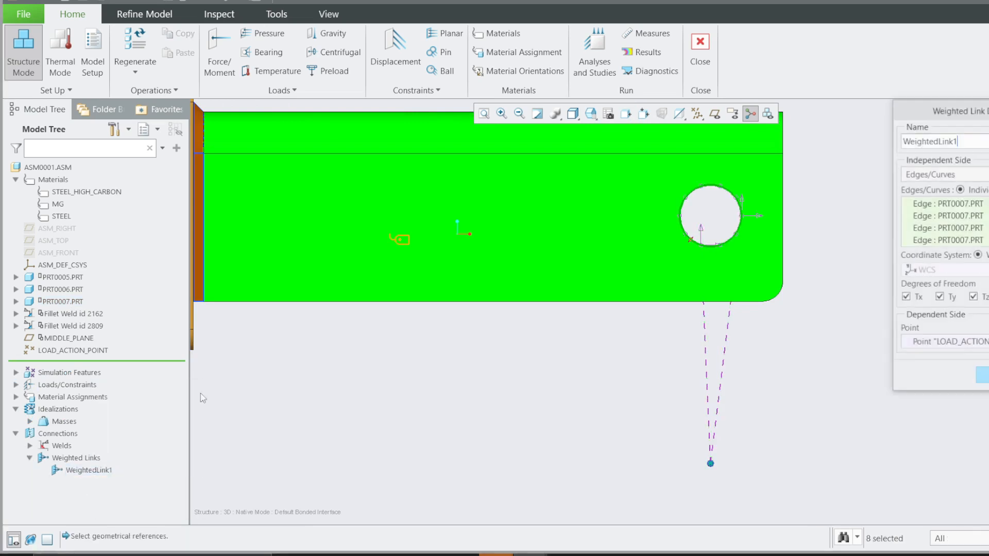
pyautogui.moveTo(924, 112); pyautogui.dragTo(347, 143)
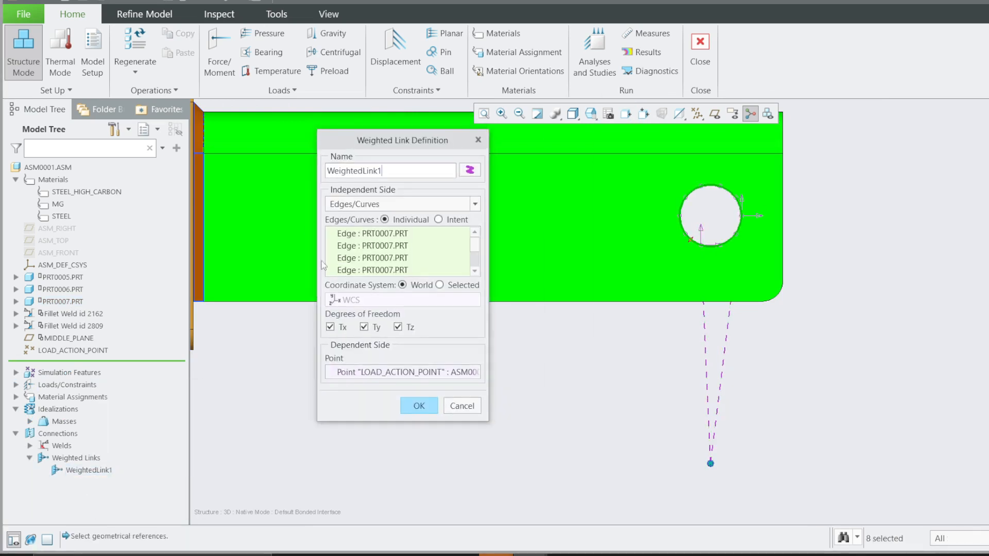
pyautogui.click(421, 405)
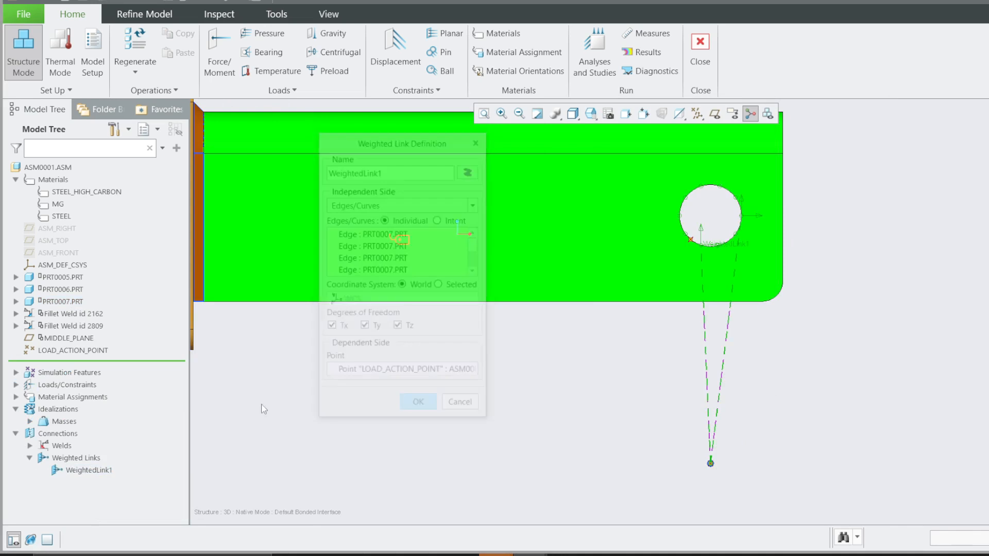
# - Review the Mass1 definition, checking its point reference, distribution and mass value
pyautogui.click(30, 422)
pyautogui.rightClick(69, 434)
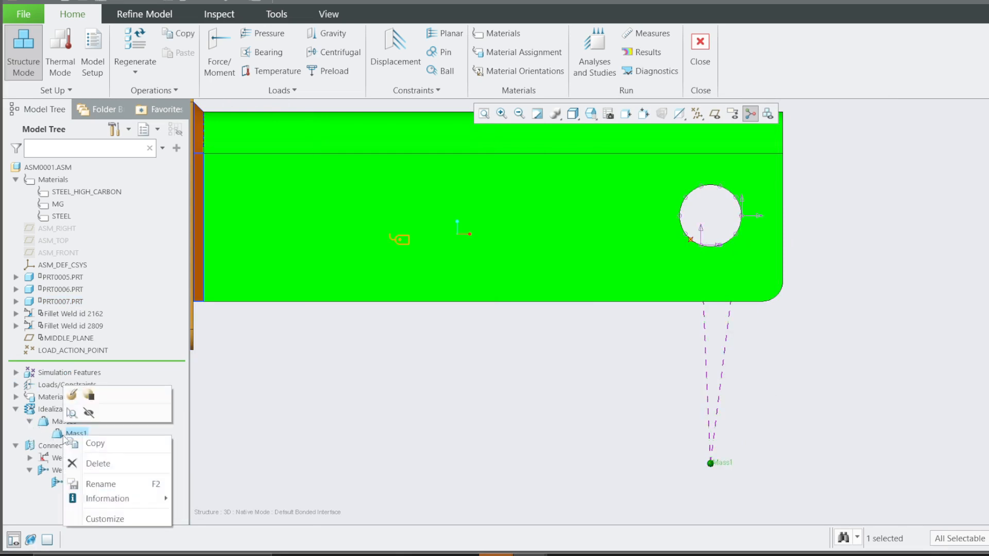
pyautogui.click(78, 398)
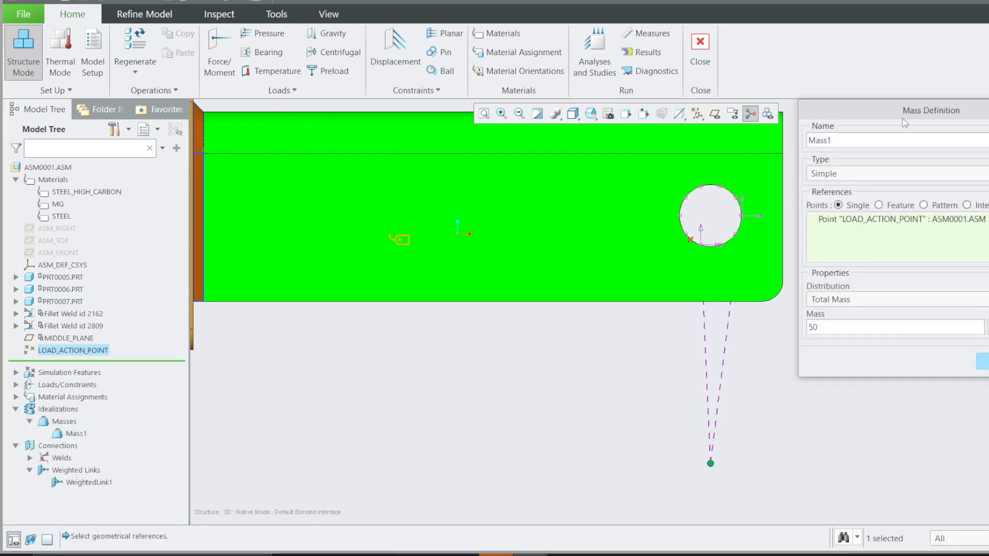
pyautogui.moveTo(903, 118); pyautogui.dragTo(539, 126)
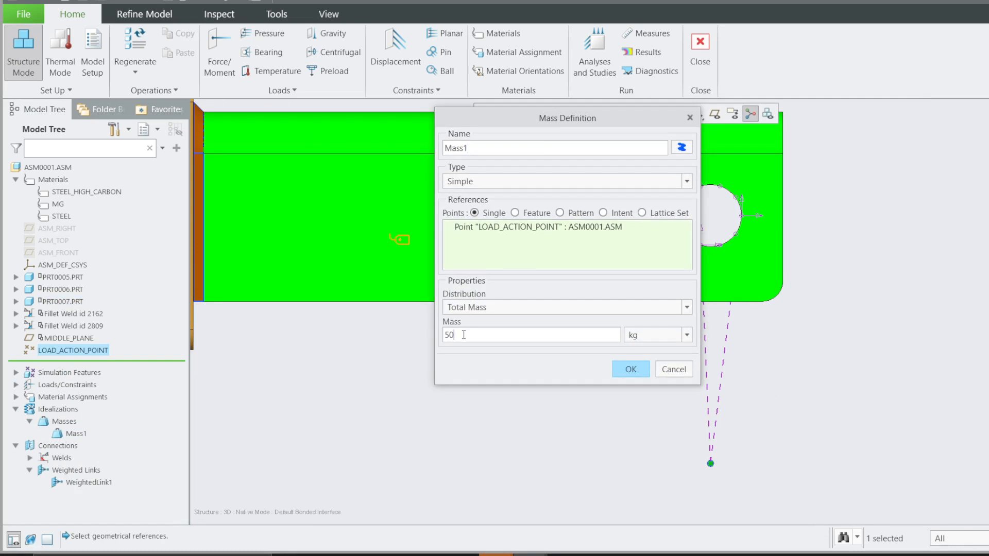
pyautogui.click(631, 369)
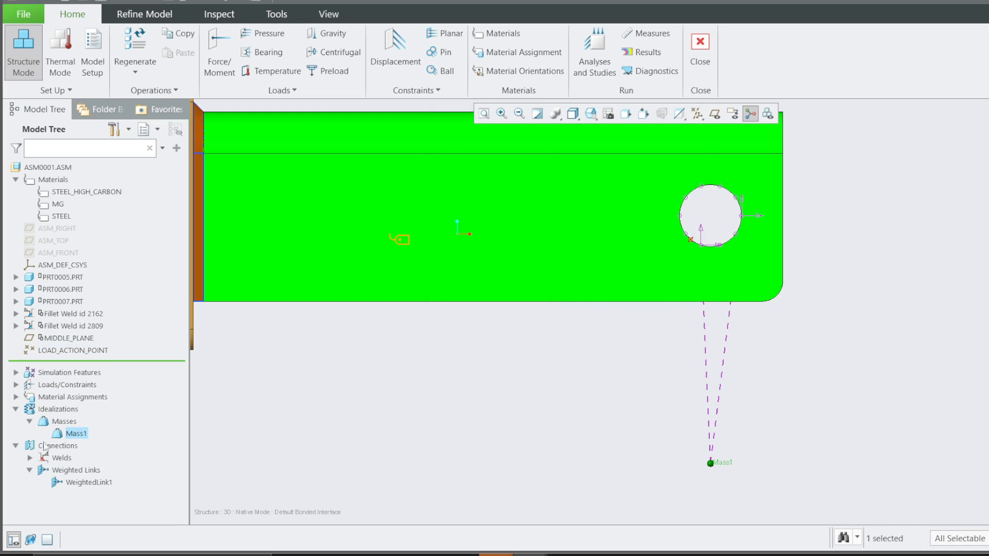
# - Reopen the WeightedLink1 definition to inspect the dependent-side point, and close it without changes
pyautogui.rightClick(78, 473)
pyautogui.click(53, 484)
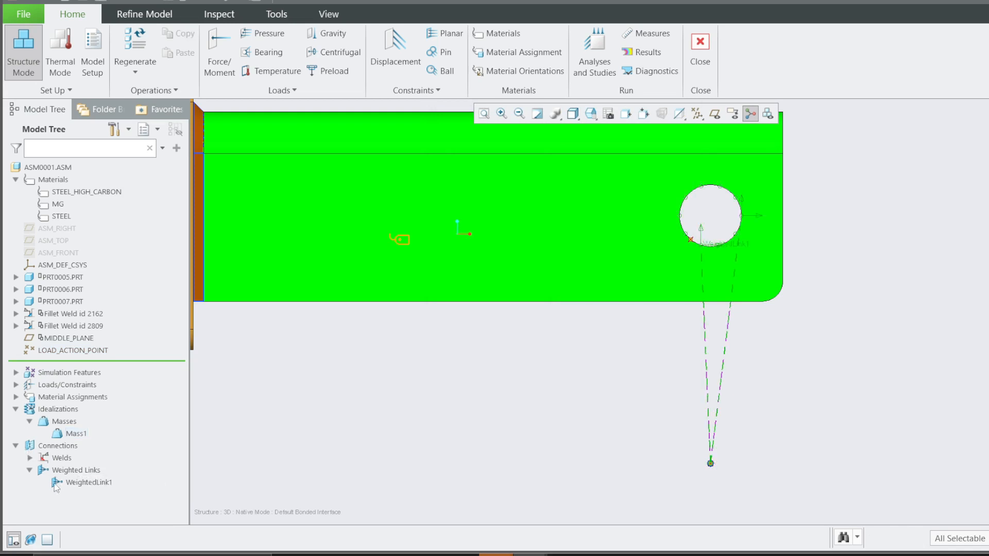
pyautogui.rightClick(79, 486)
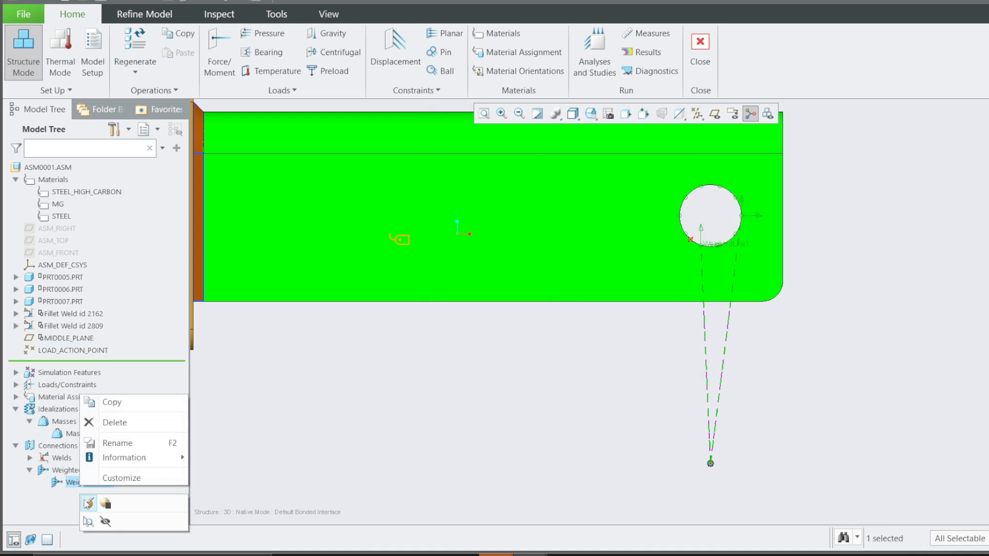
pyautogui.click(87, 503)
pyautogui.moveTo(930, 113); pyautogui.dragTo(277, 208)
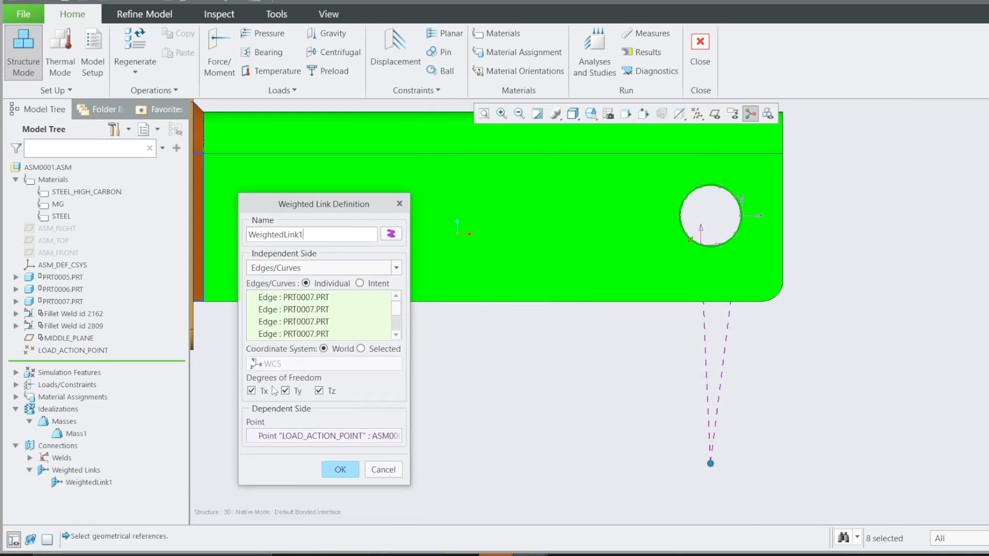
pyautogui.click(320, 436)
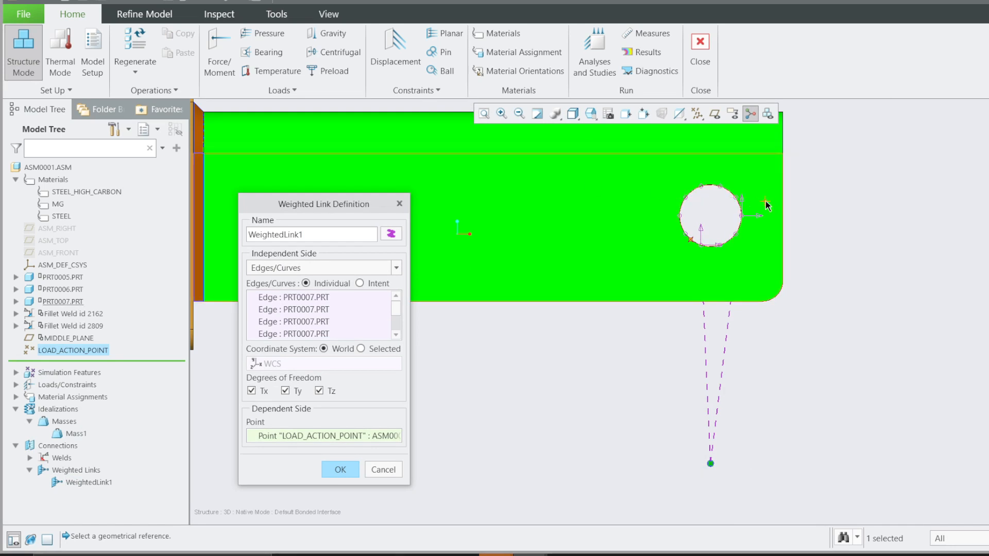
pyautogui.click(399, 203)
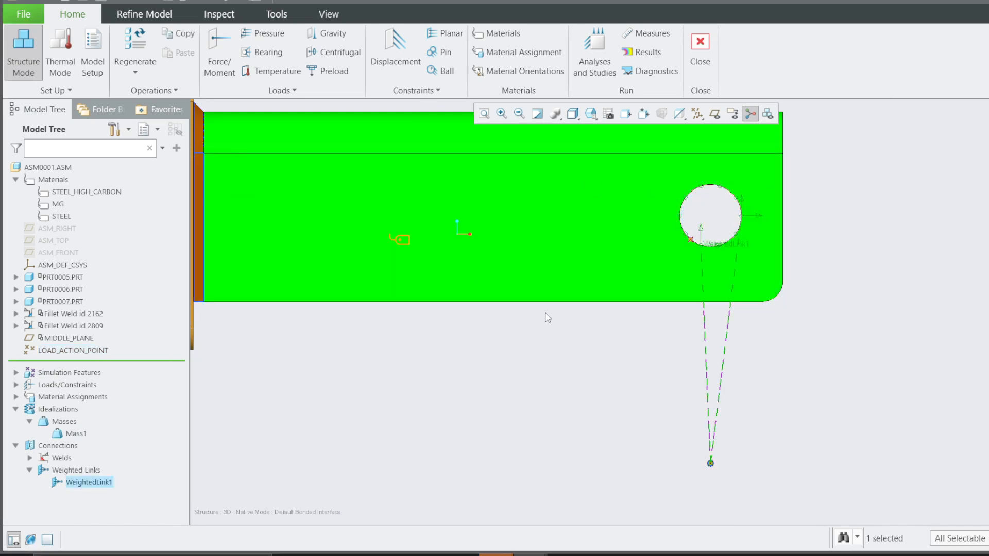
# - Start a gravity load in LoadSet1 with a Z acceleration of 2 grav in the world coordinate system and preview it
pyautogui.scroll(2, 548, 244)
pyautogui.moveTo(527, 339); pyautogui.dragTo(542, 381, button='middle')
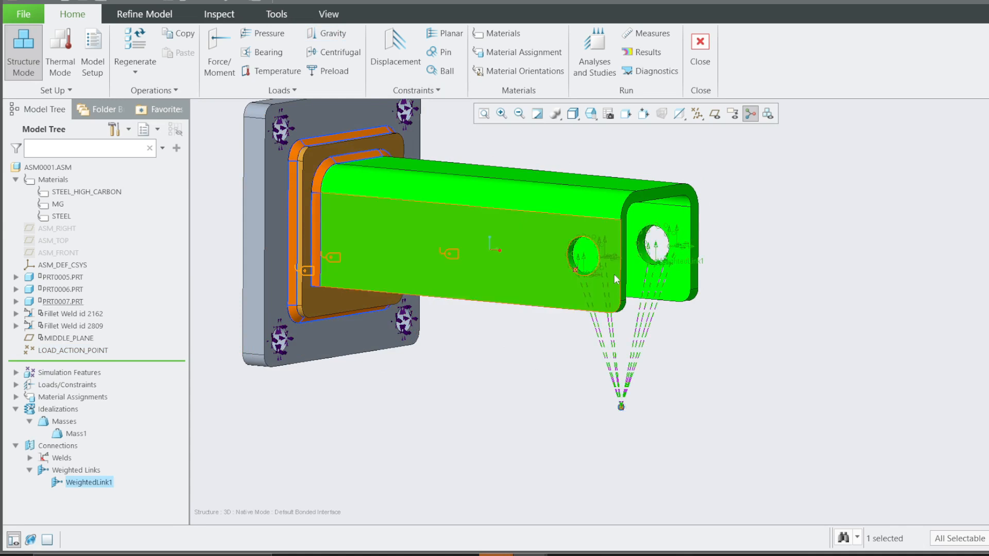
pyautogui.click(327, 34)
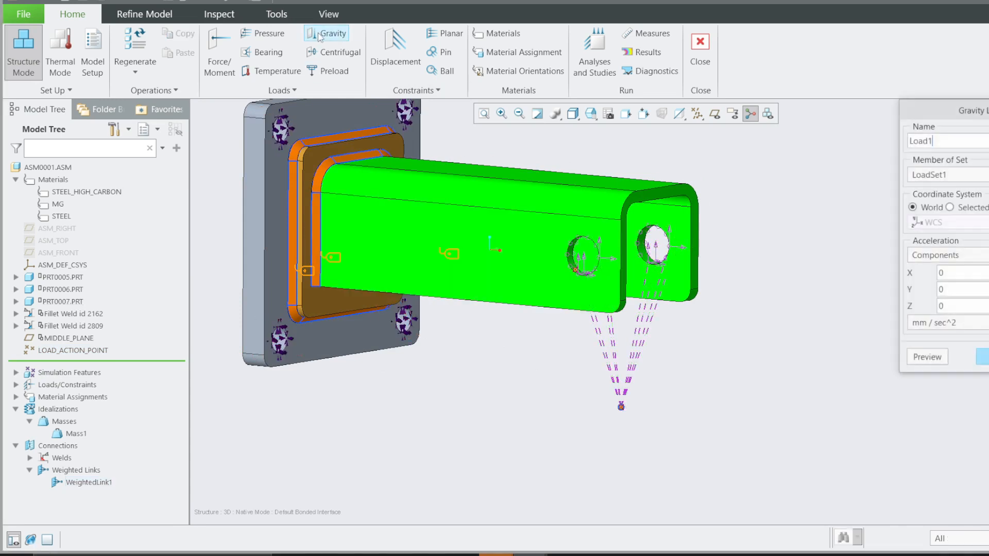
pyautogui.moveTo(923, 113); pyautogui.dragTo(704, 169)
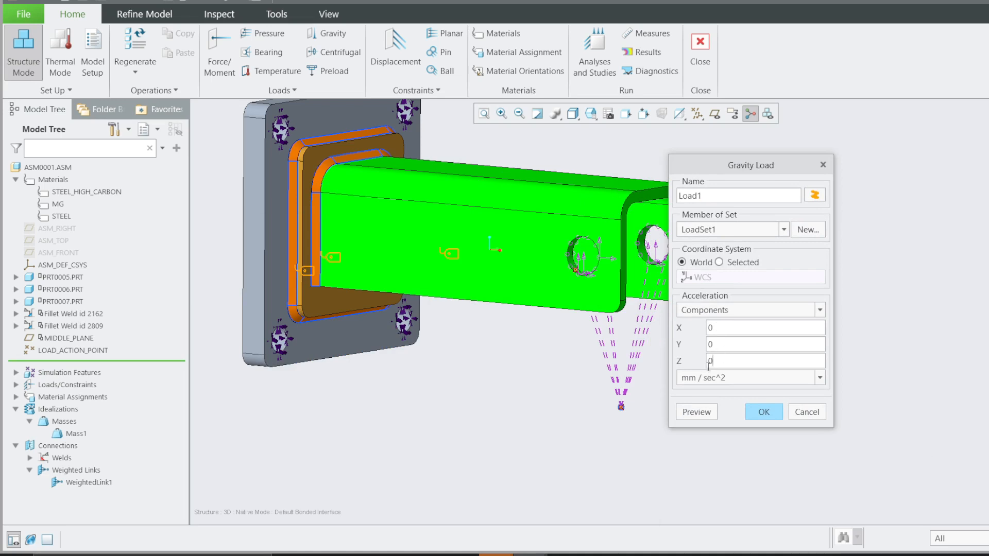
pyautogui.moveTo(752, 365); pyautogui.dragTo(701, 360)
pyautogui.write('2')
pyautogui.click(726, 382)
pyautogui.click(711, 417)
# - Reverse the gravity load's Z acceleration so it acts downward, preview it, and accept and inspect the load
pyautogui.moveTo(469, 361)
pyautogui.mouseDown(button='middle')
pyautogui.moveTo(492, 361)
pyautogui.moveTo(476, 364)
pyautogui.mouseUp(button='middle')
pyautogui.scroll(3, 461, 352)
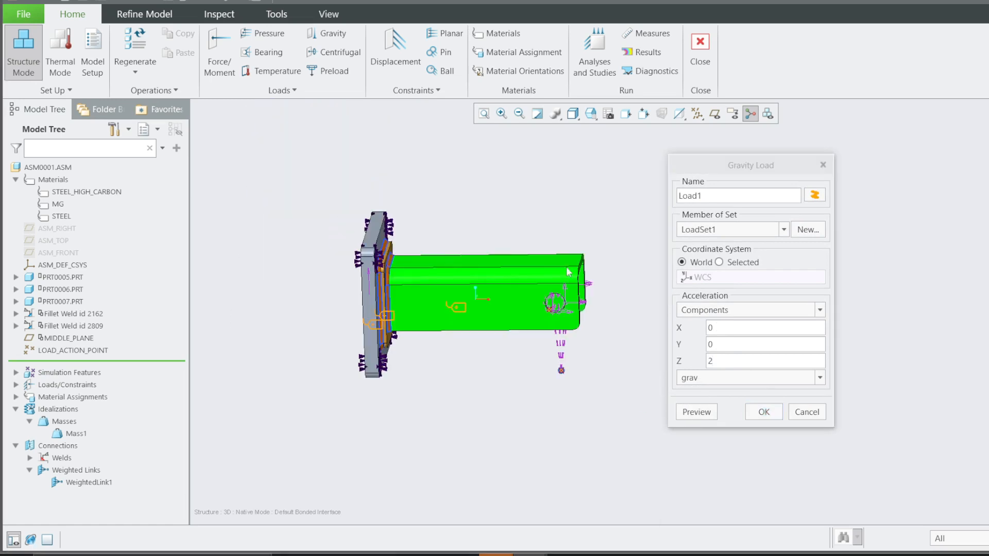
pyautogui.scroll(-2, 453, 307)
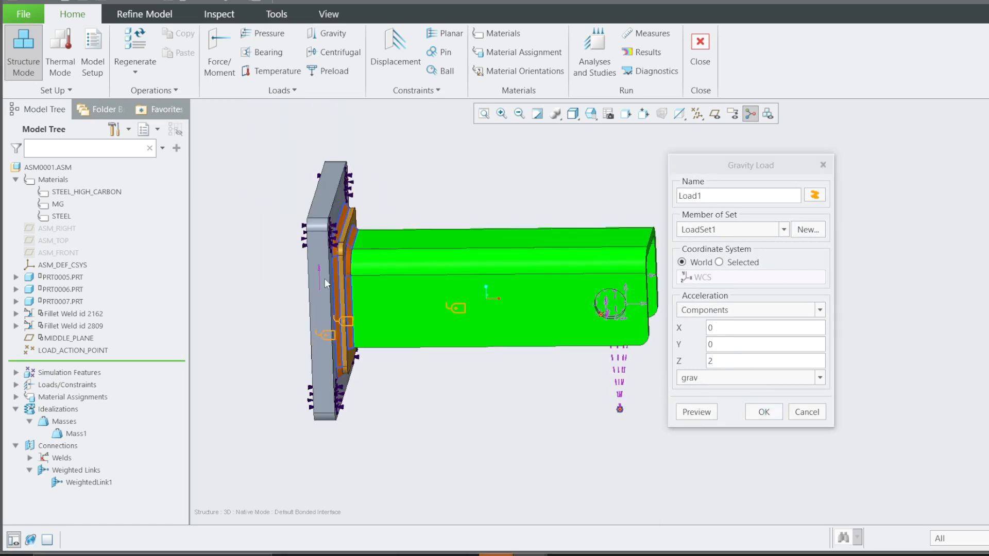
pyautogui.scroll(-1, 320, 285)
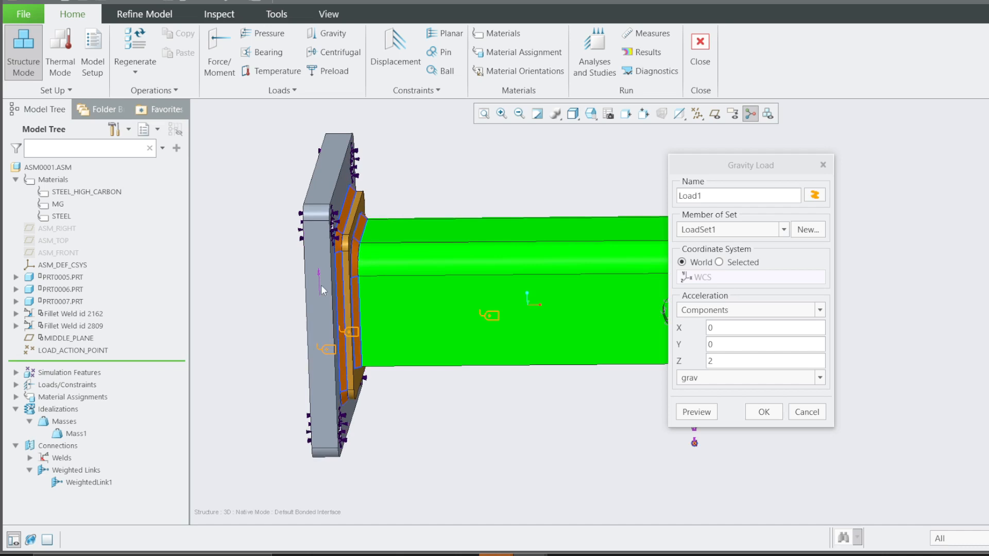
pyautogui.moveTo(321, 285)
pyautogui.mouseDown(button='middle')
pyautogui.moveTo(371, 296)
pyautogui.moveTo(325, 296)
pyautogui.mouseUp(button='middle')
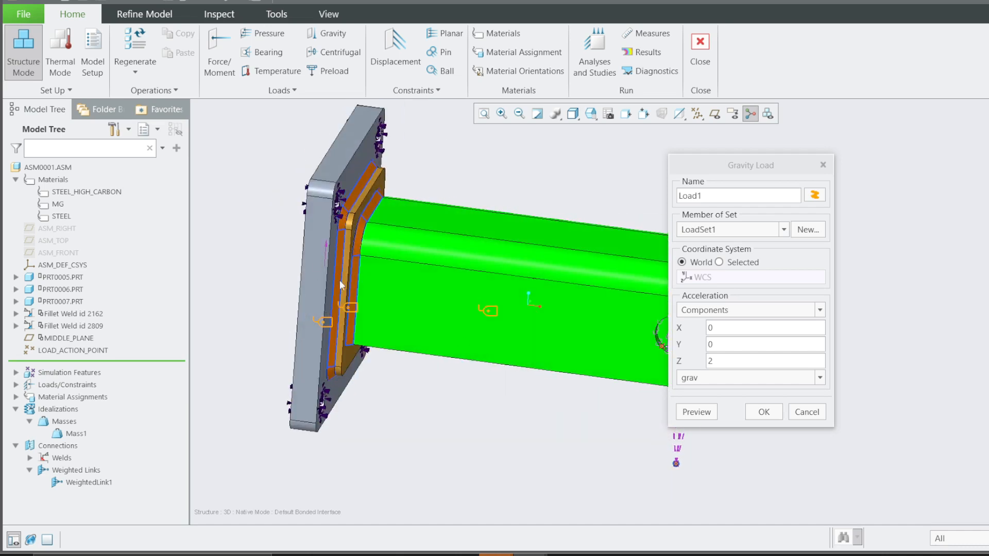
pyautogui.click(710, 359)
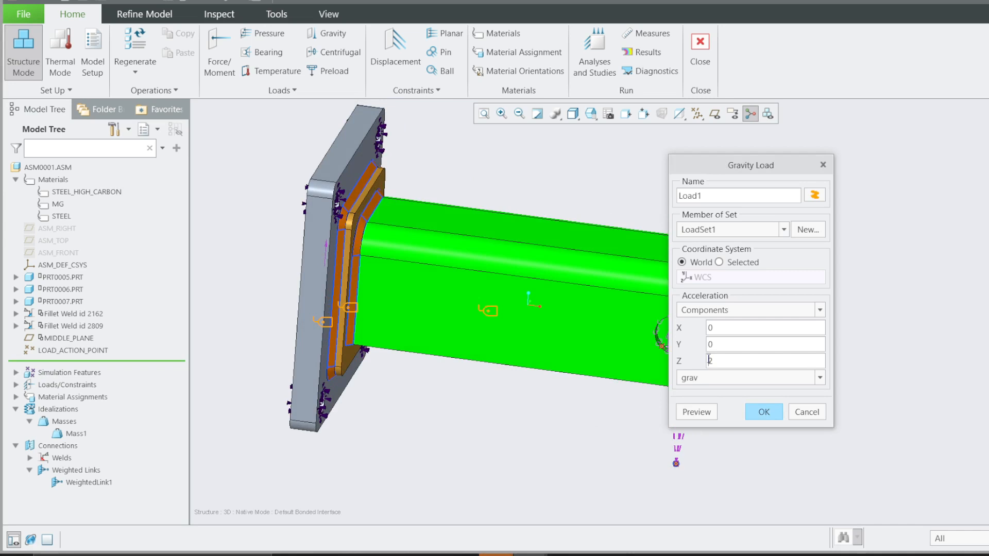
pyautogui.click(704, 412)
pyautogui.click(763, 412)
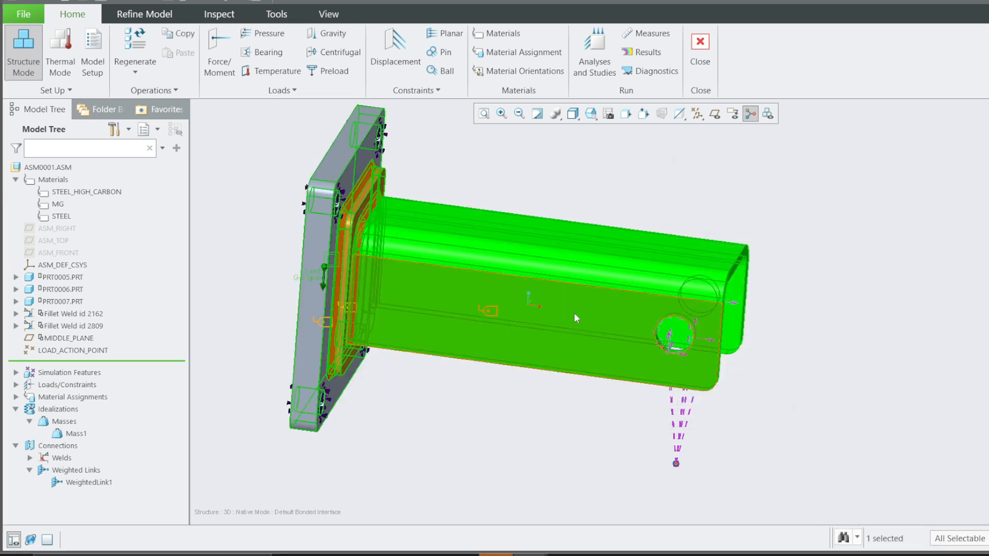
pyautogui.scroll(5, 383, 276)
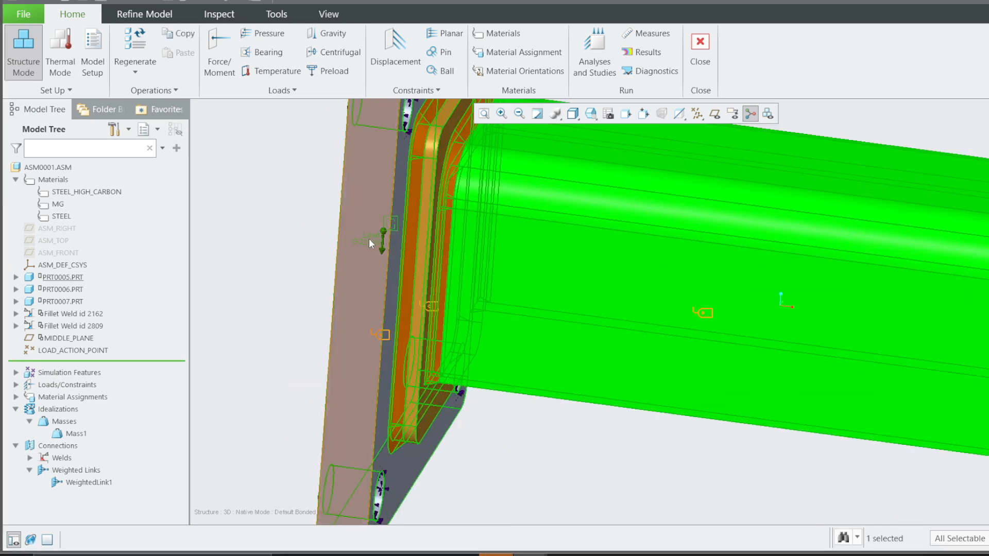
pyautogui.scroll(-5, 370, 257)
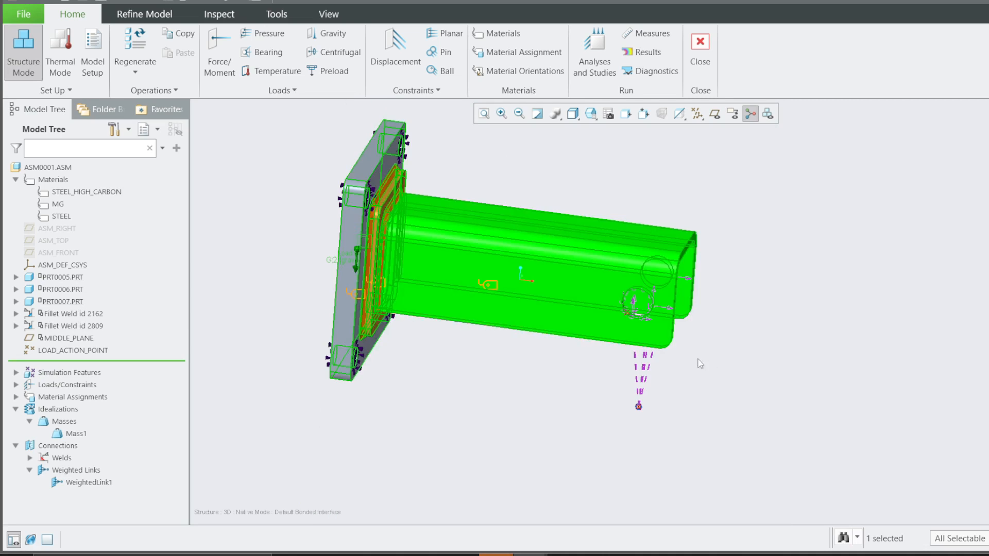
pyautogui.moveTo(698, 359); pyautogui.dragTo(670, 368, button='middle')
pyautogui.click(692, 420)
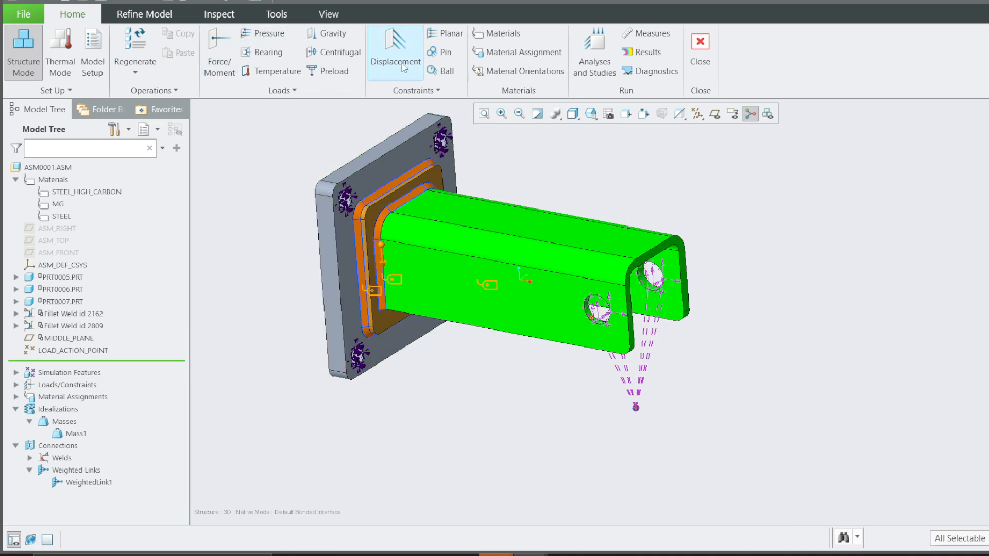
pyautogui.click(278, 95)
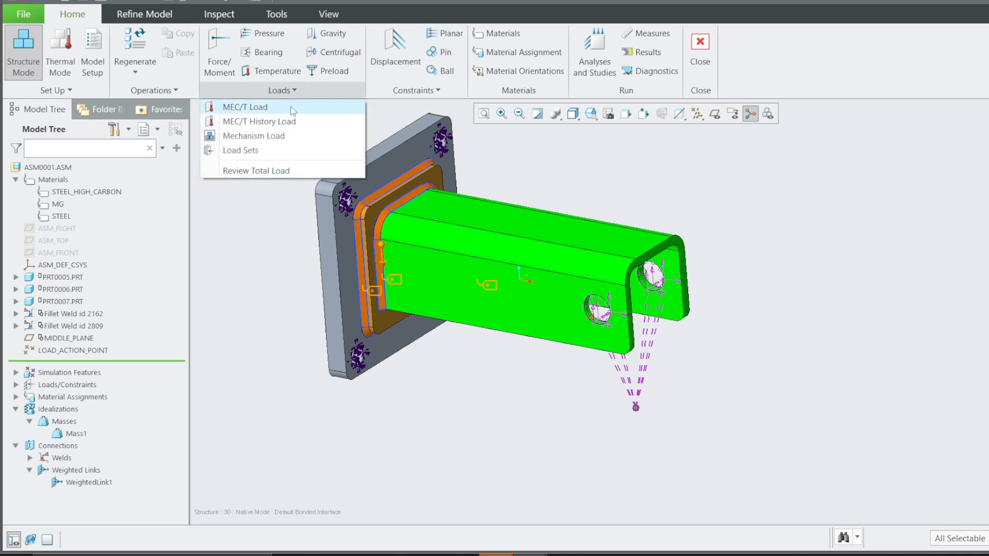
pyautogui.click(416, 90)
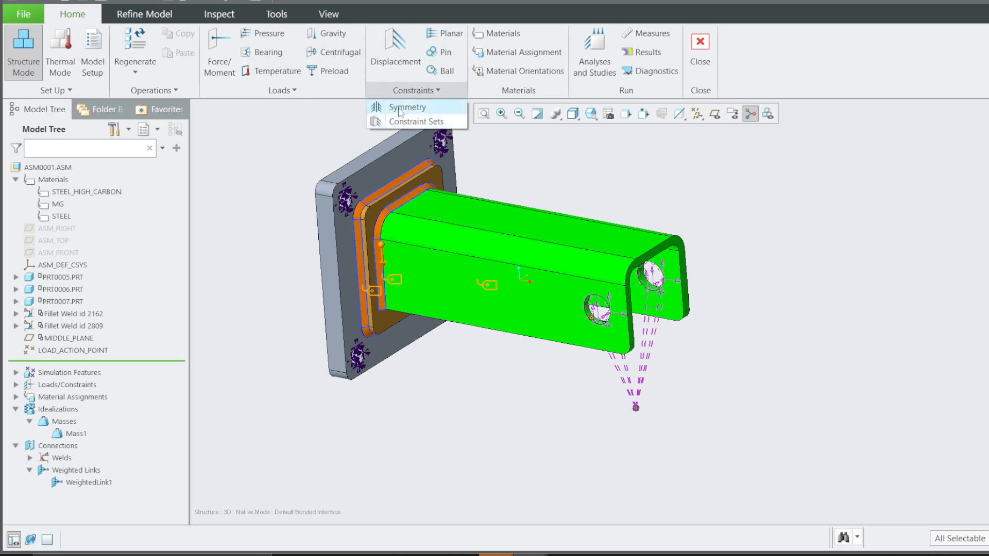
pyautogui.click(537, 160)
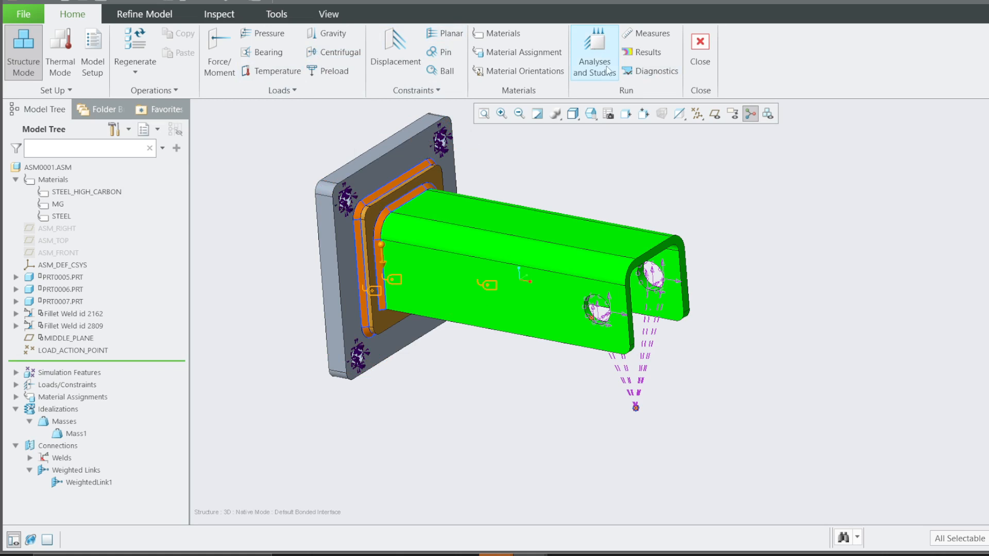
# - Start a new static analysis using ConstraintSet1 and LoadSet1, and review its output and excluded-element settings
pyautogui.click(595, 54)
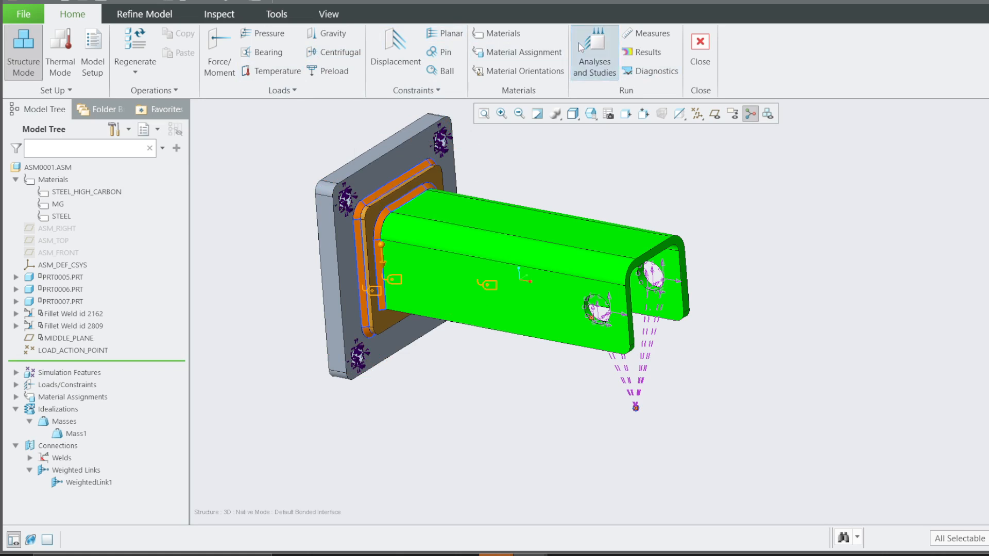
pyautogui.click(381, 177)
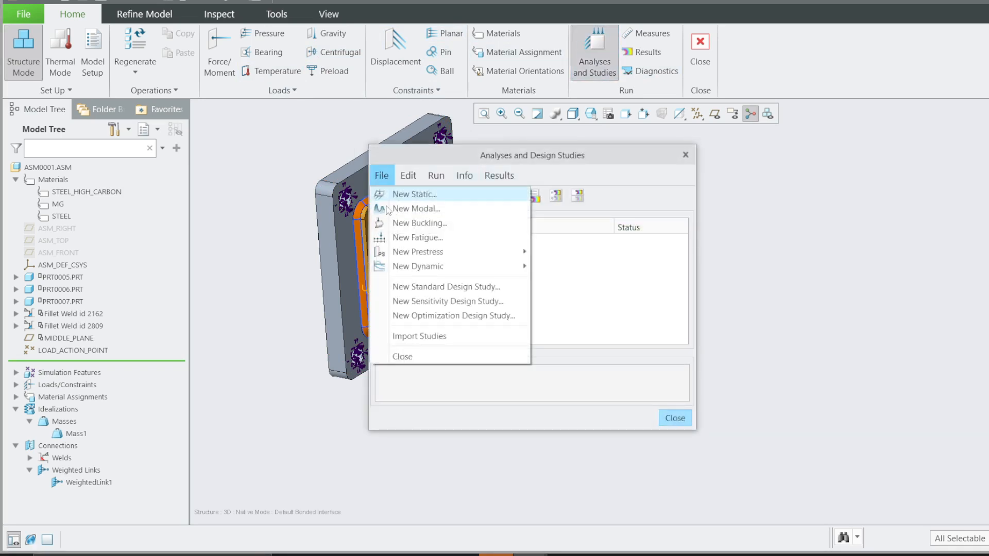
pyautogui.moveTo(424, 267)
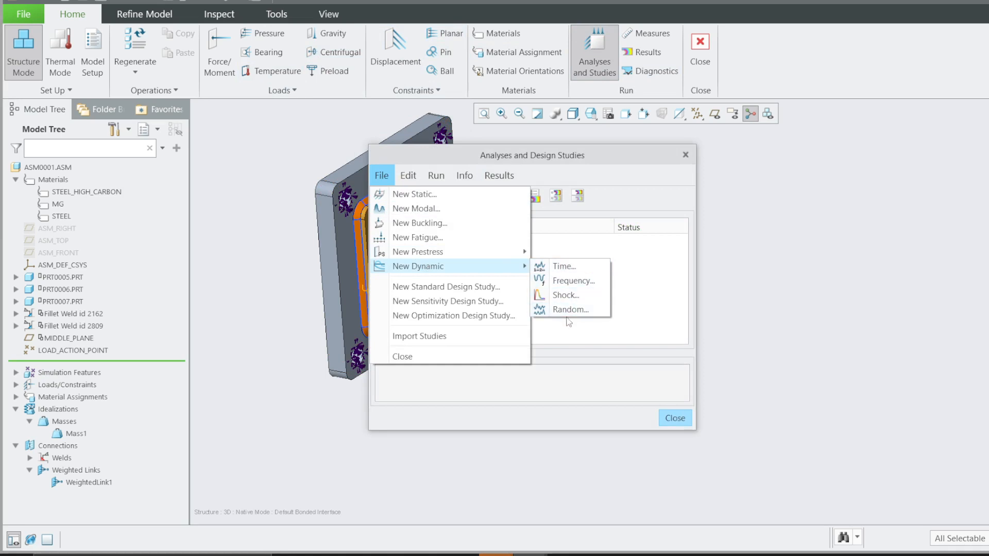
pyautogui.click(418, 194)
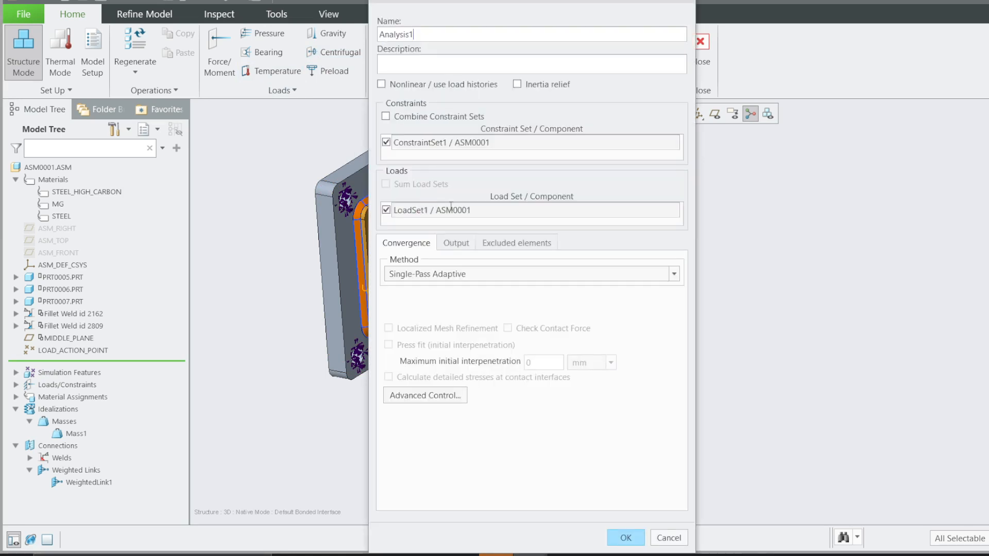
pyautogui.click(450, 246)
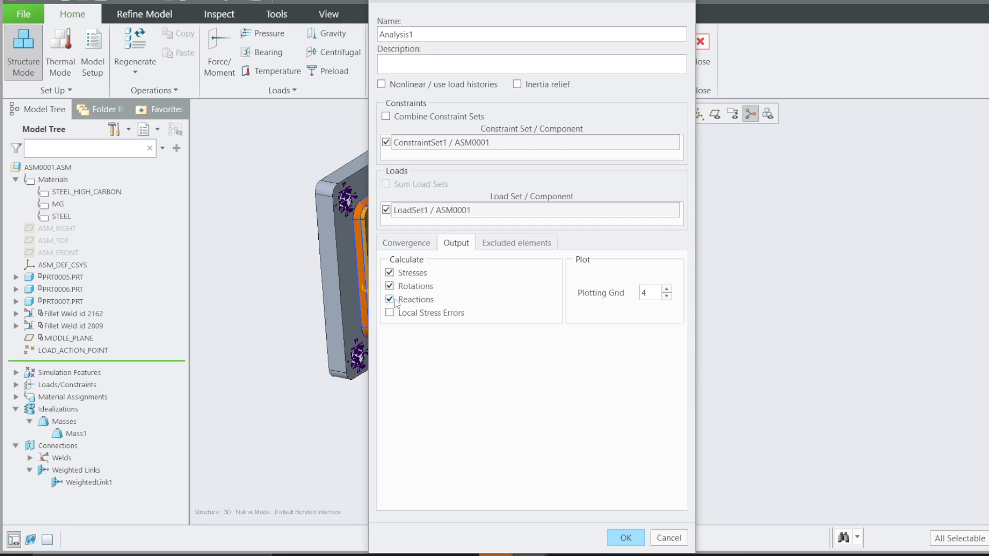
pyautogui.click(520, 250)
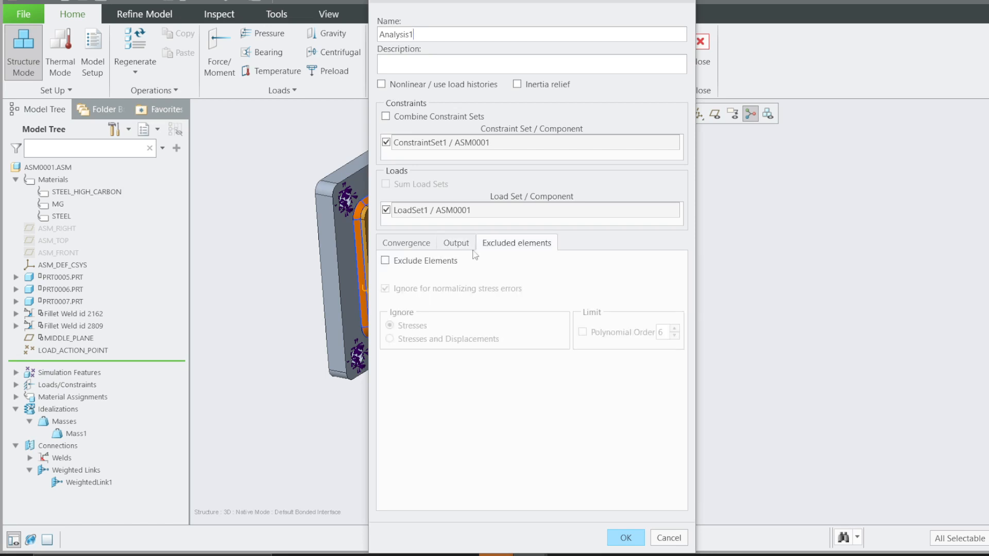
pyautogui.click(407, 243)
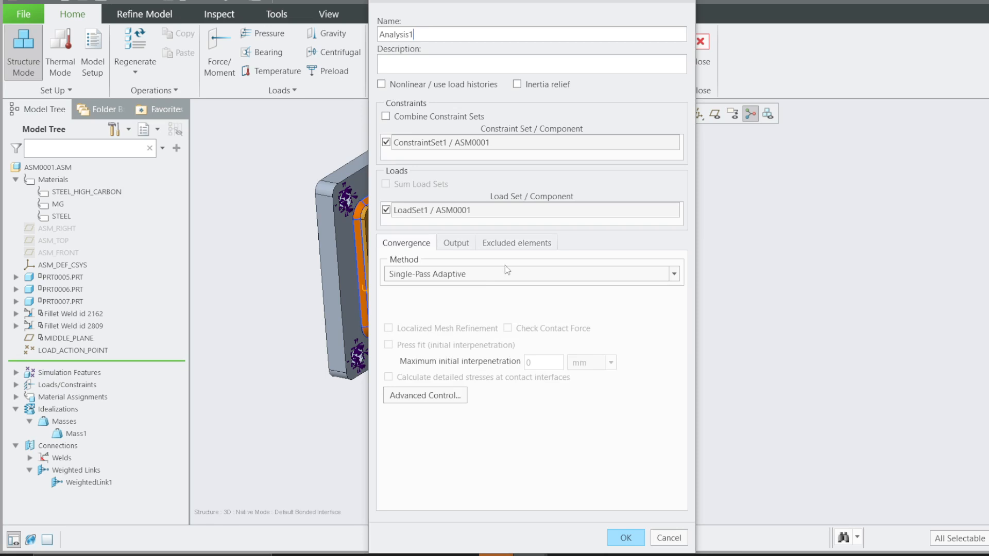
# - Use Single-Pass Adaptive as the convergence method for Analysis1 and accept the static analysis
pyautogui.click(482, 279)
pyautogui.click(439, 301)
pyautogui.click(437, 277)
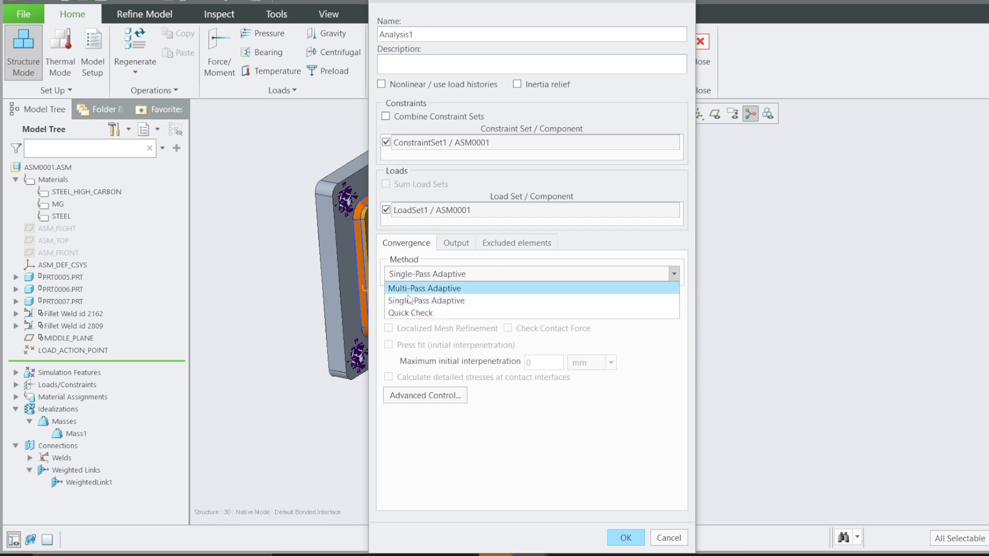
pyautogui.click(429, 302)
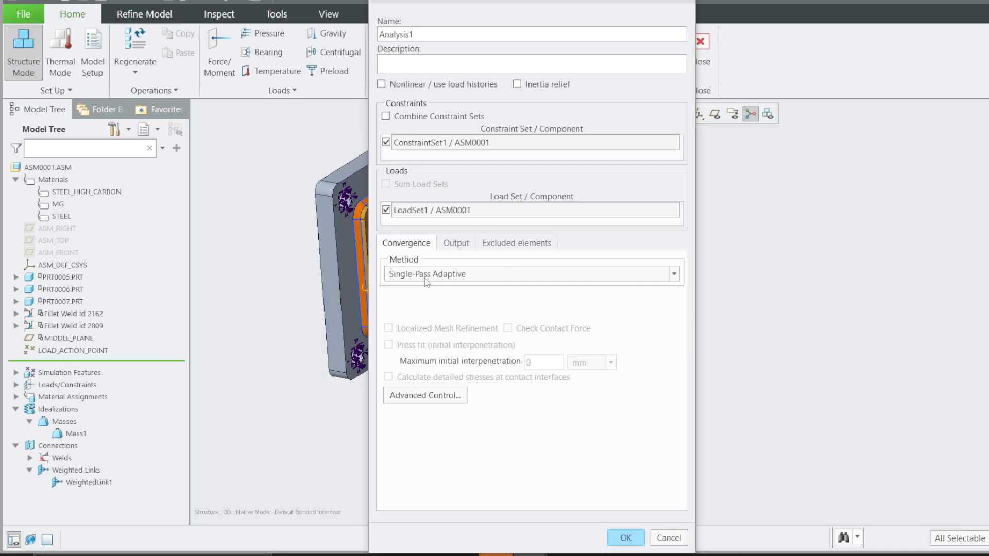
pyautogui.click(426, 279)
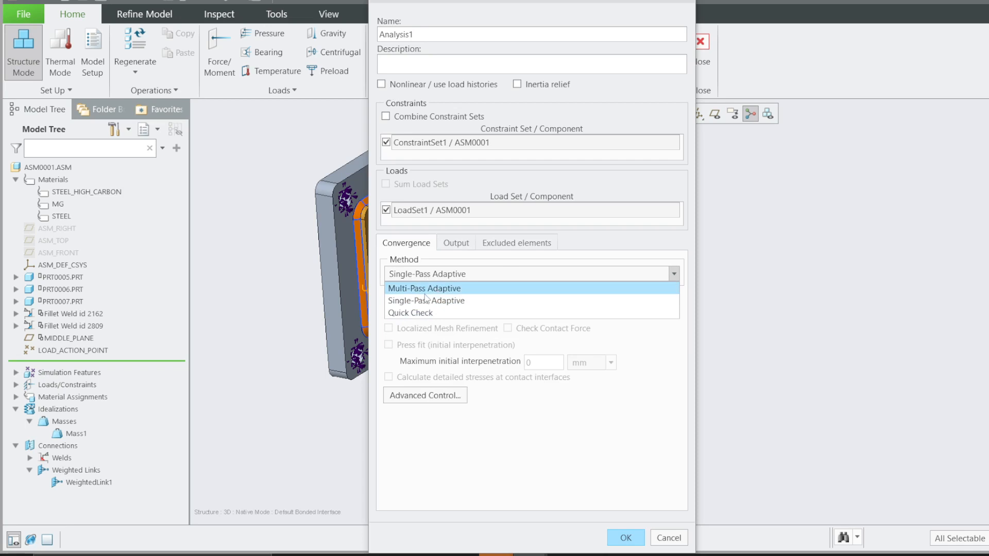
pyautogui.click(426, 298)
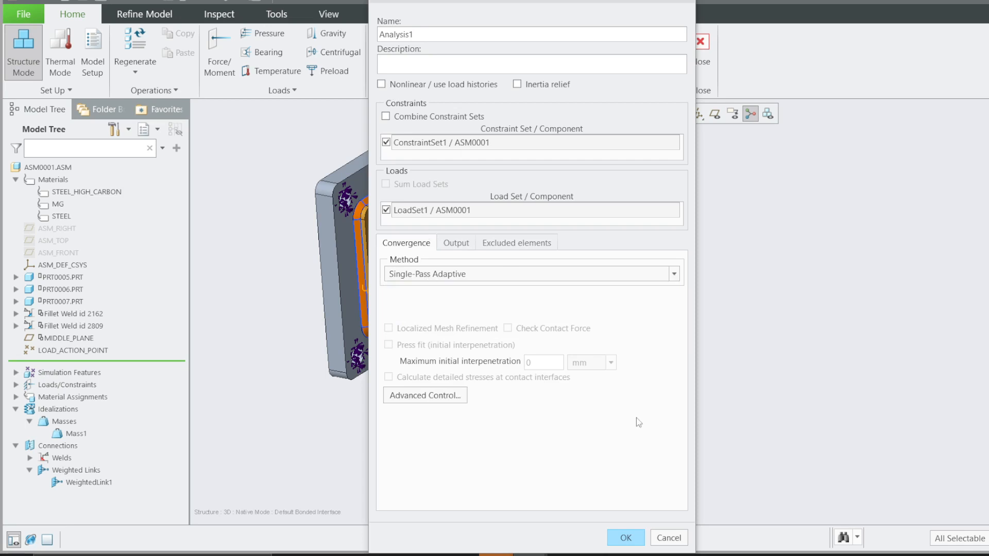
pyautogui.click(626, 538)
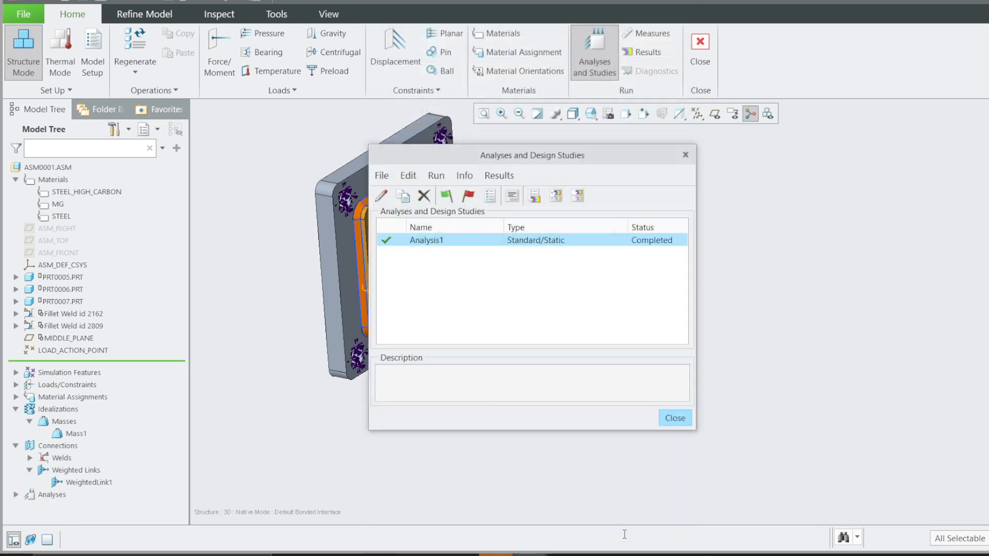
# - Run Analysis1, deleting its existing output files and enabling interactive diagnostics
pyautogui.click(446, 197)
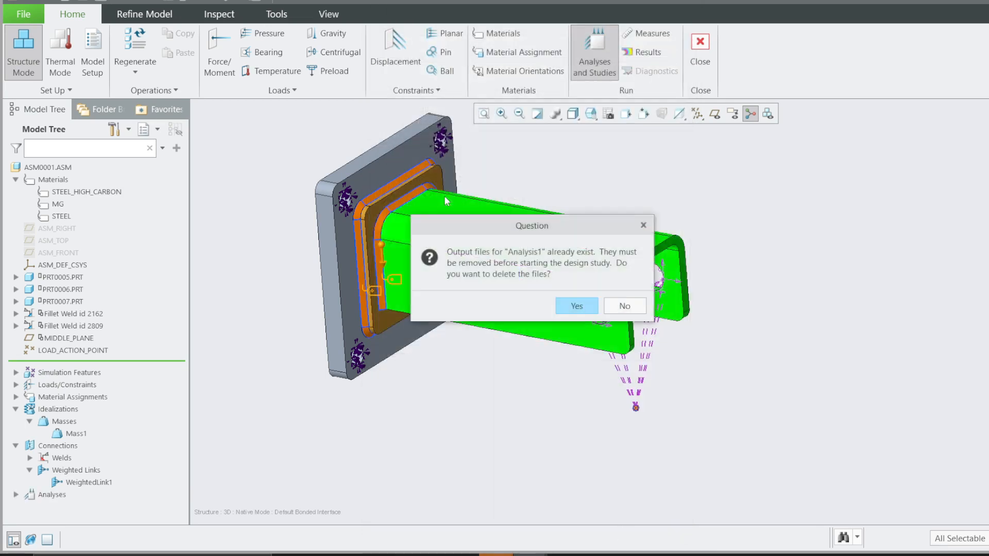
pyautogui.click(577, 306)
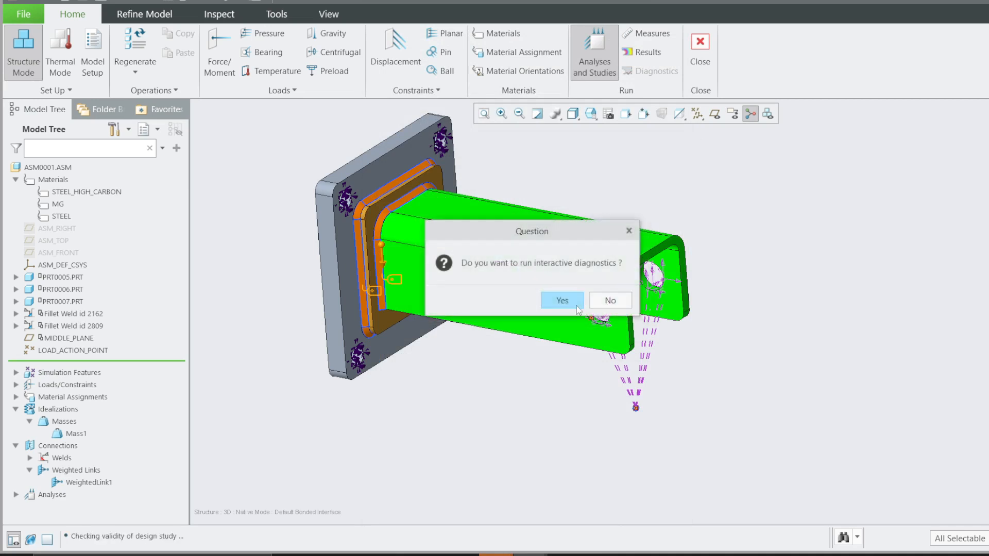
pyautogui.click(563, 301)
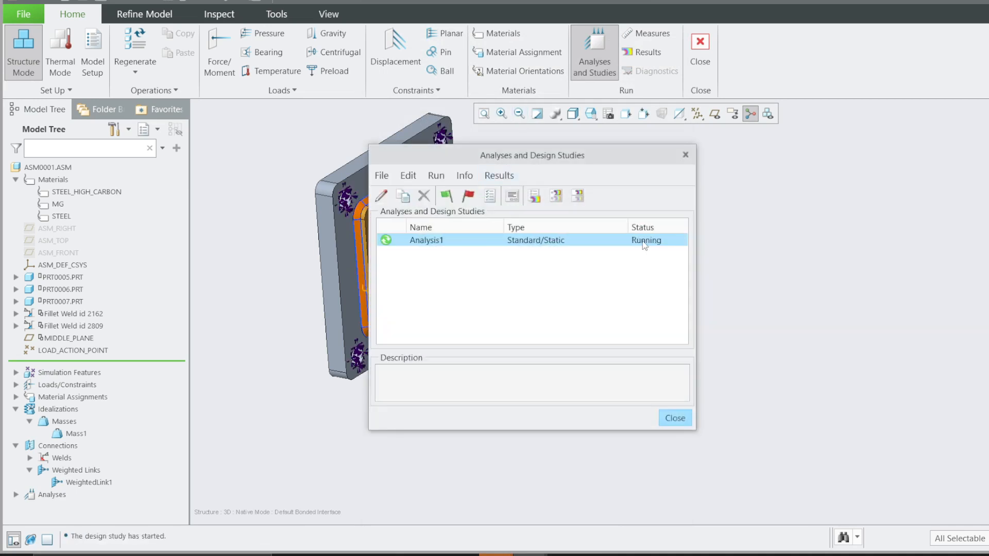
# - Review the run settings without changing them, and check and dismiss the simulation diagnostics of the run
pyautogui.click(492, 199)
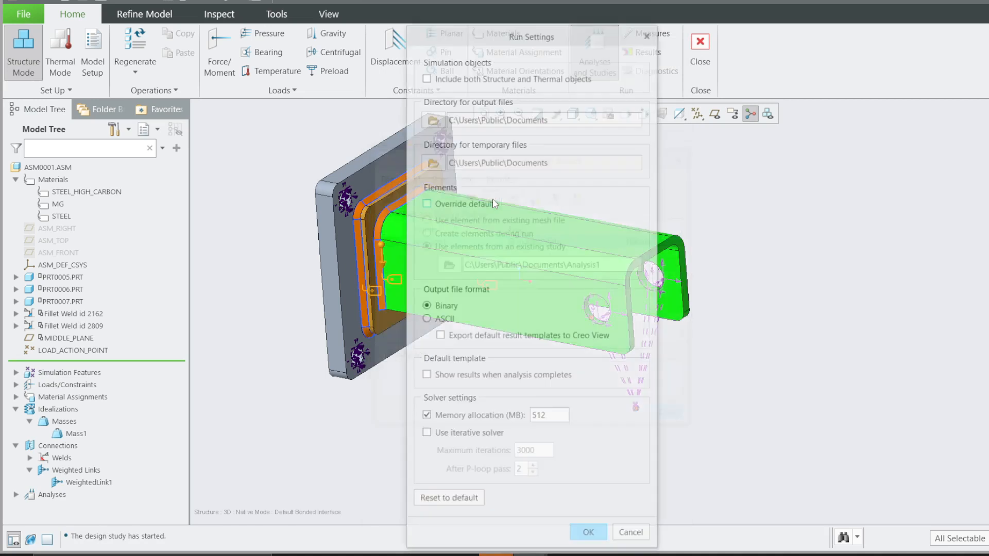
pyautogui.click(649, 33)
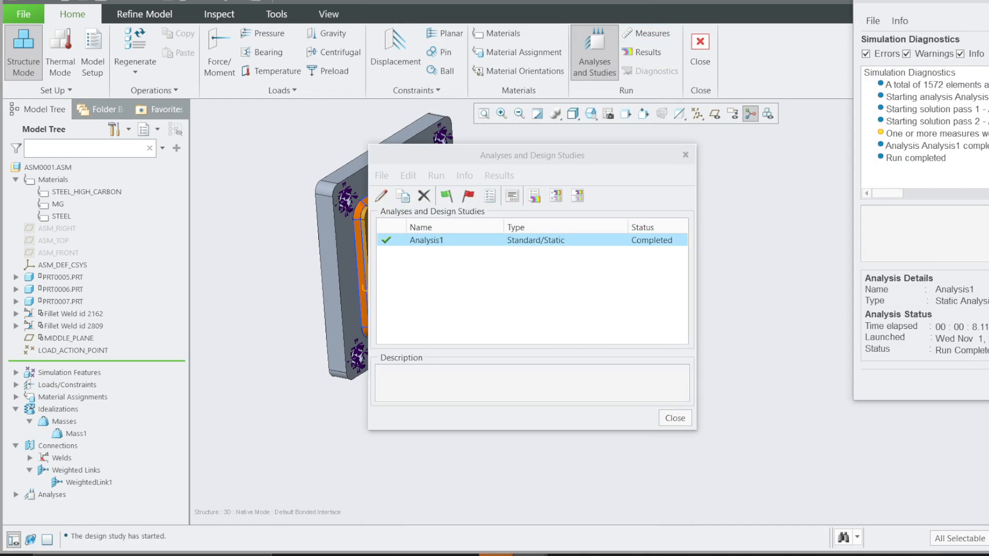
pyautogui.click(985, 384)
# - Open the results of Analysis1 and define a fringe plot of displacement magnitude in mm for all geometry
pyautogui.click(535, 195)
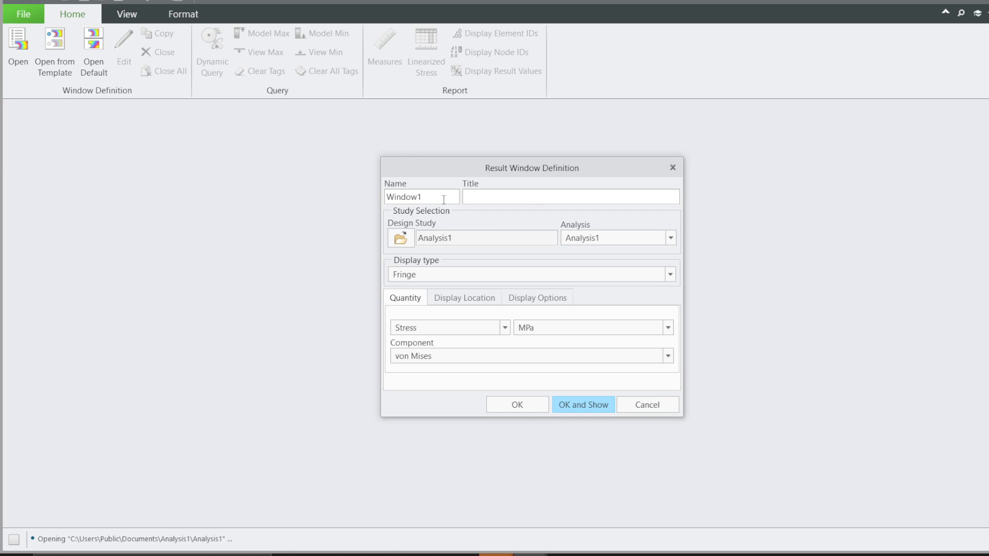
pyautogui.click(439, 331)
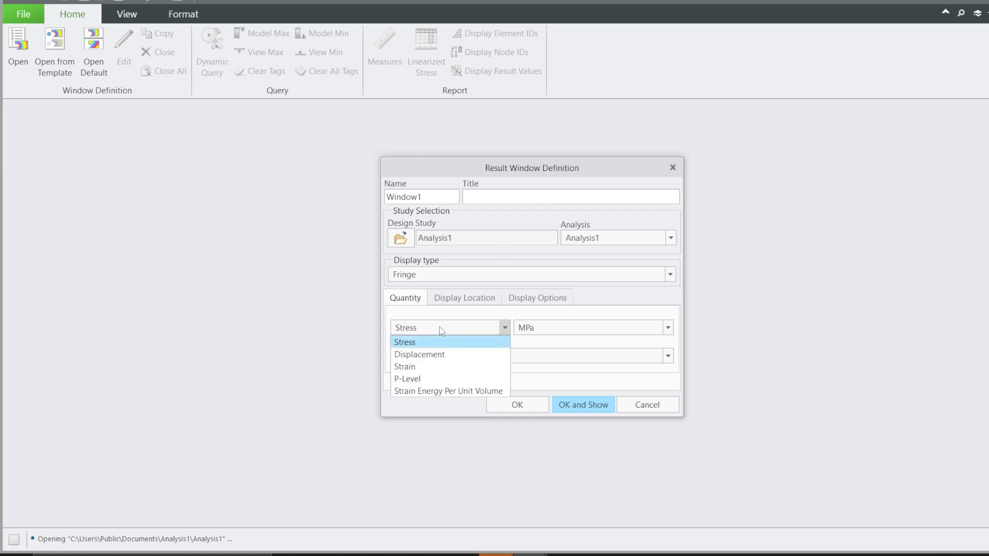
pyautogui.click(433, 354)
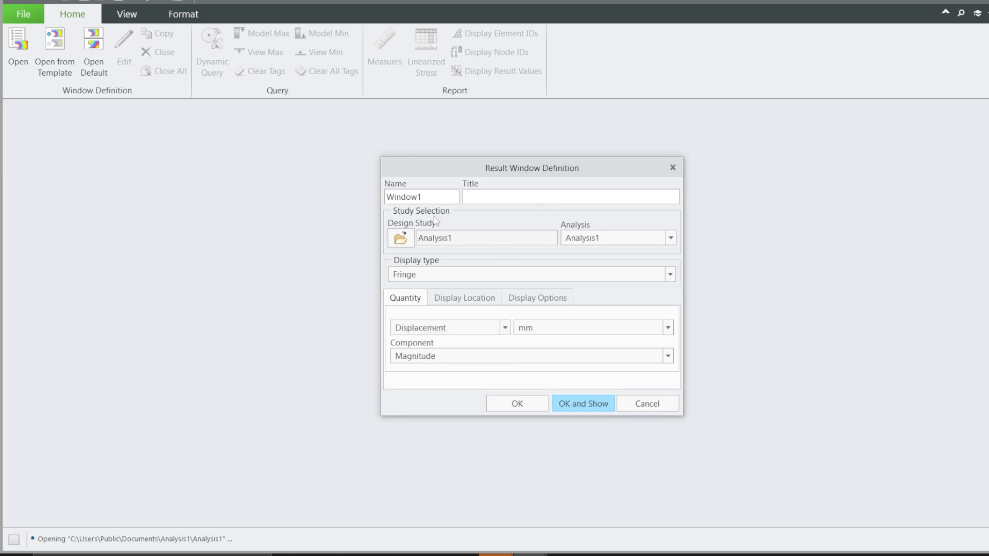
pyautogui.click(456, 299)
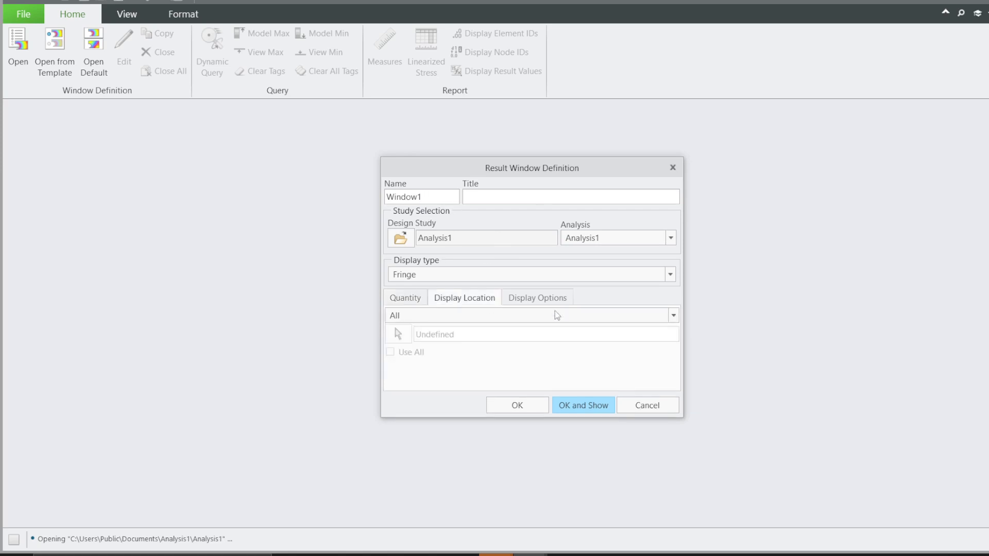
# - Make the result window deformed with the undeformed shape overlaid, animate it with auto start over 20 frames, and show it
pyautogui.click(541, 297)
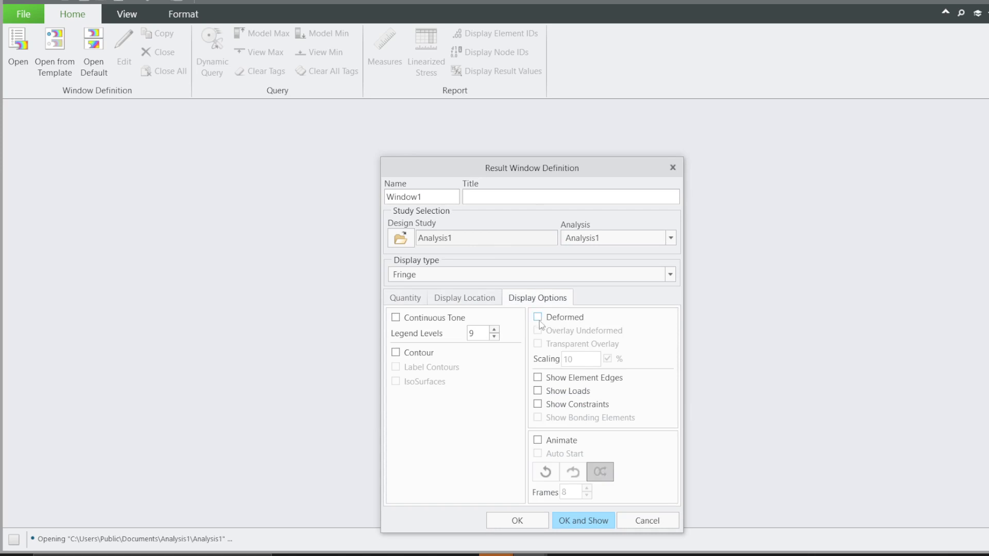
pyautogui.click(538, 318)
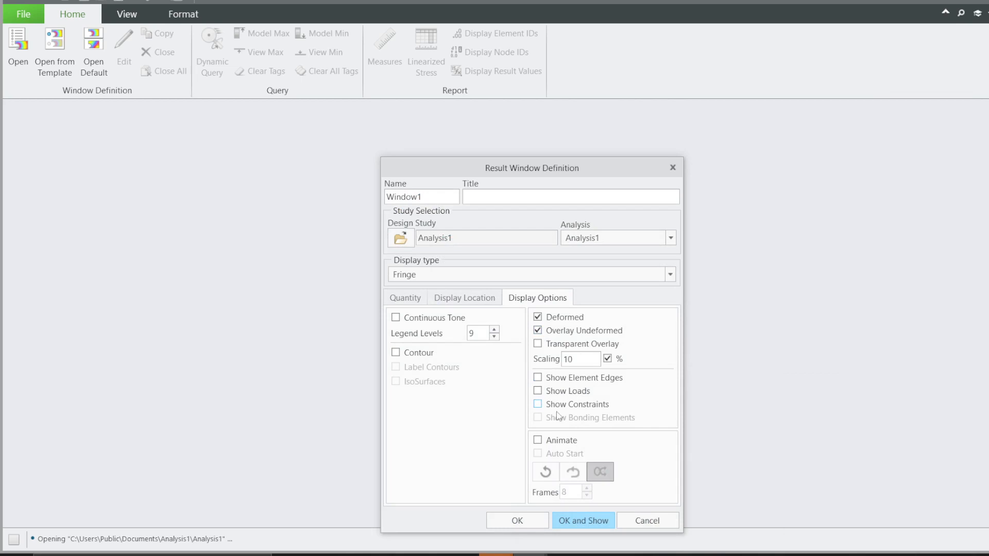
pyautogui.click(539, 441)
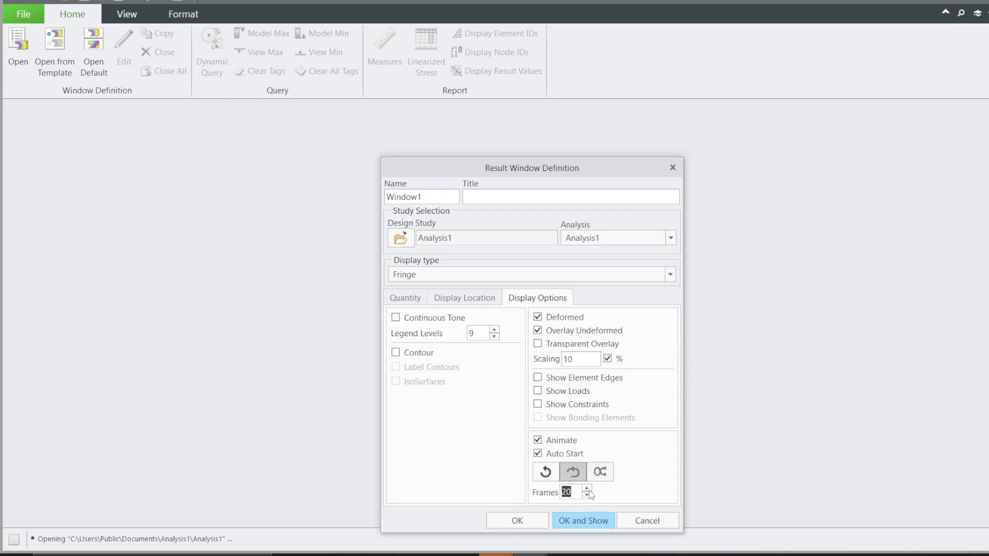
pyautogui.click(576, 521)
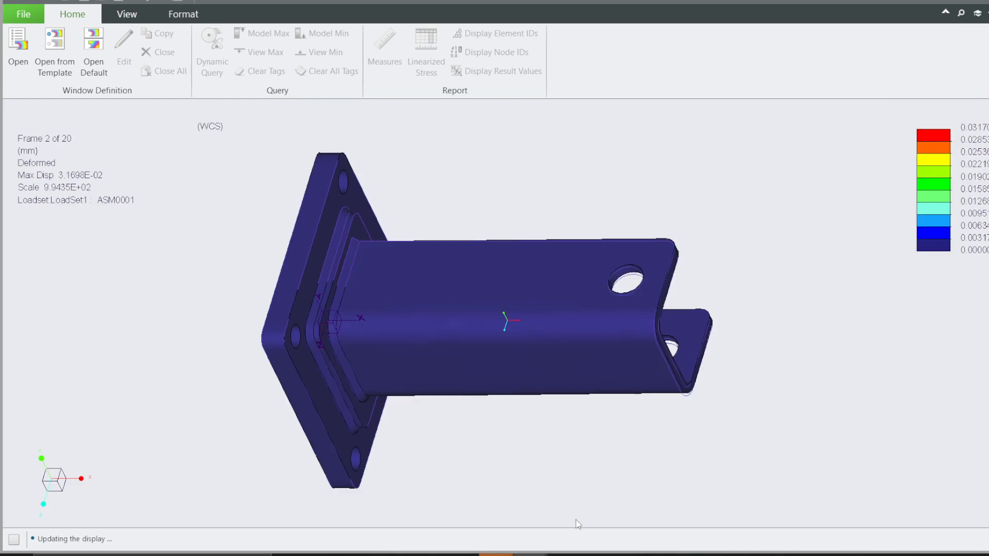
# - Edit the displacement plot's legend and set its minimum value to 0
pyautogui.moveTo(490, 443)
pyautogui.mouseDown(button='middle')
pyautogui.moveTo(432, 443)
pyautogui.moveTo(353, 225)
pyautogui.moveTo(322, 316)
pyautogui.moveTo(357, 270)
pyautogui.moveTo(391, 255)
pyautogui.mouseUp(button='middle')
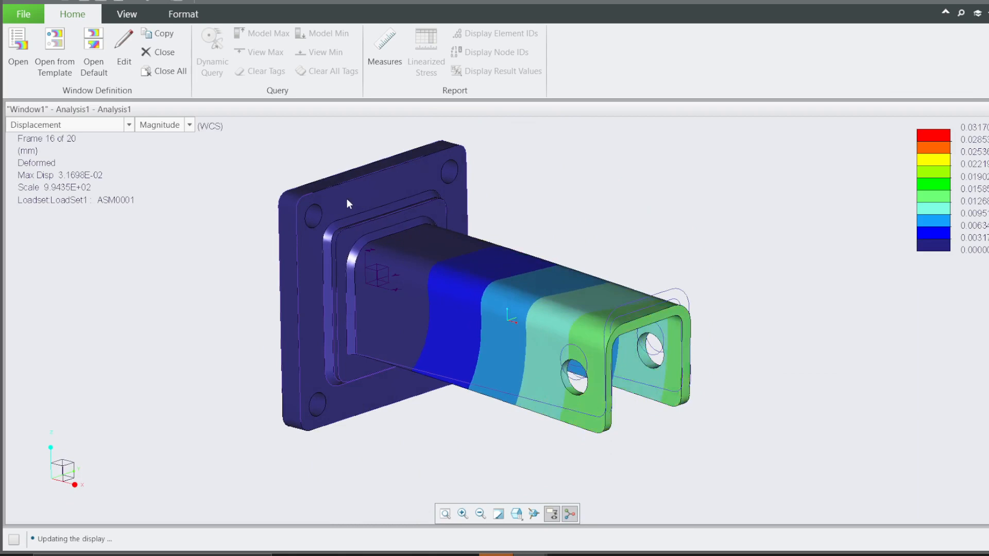
pyautogui.click(181, 13)
pyautogui.click(26, 57)
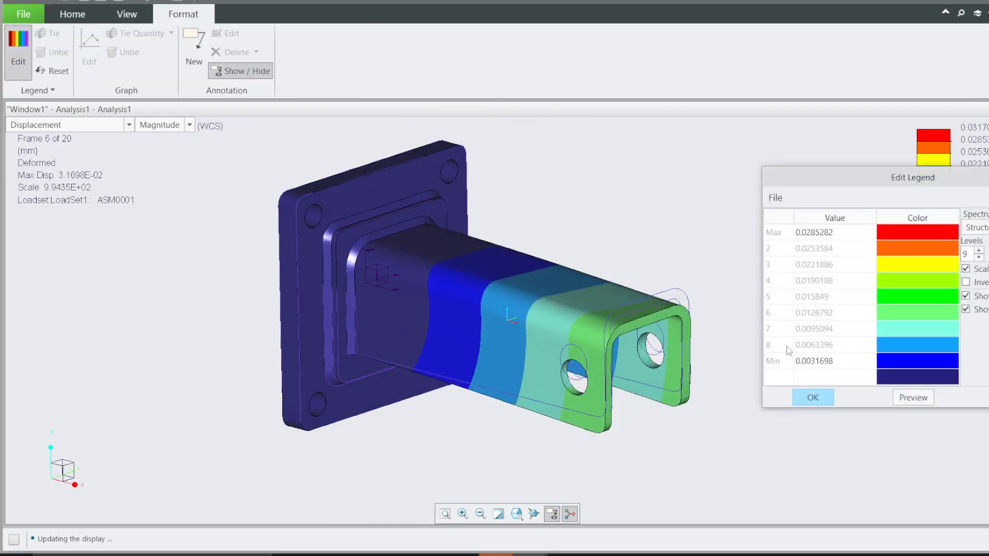
pyautogui.click(810, 362)
pyautogui.doubleClick(810, 360)
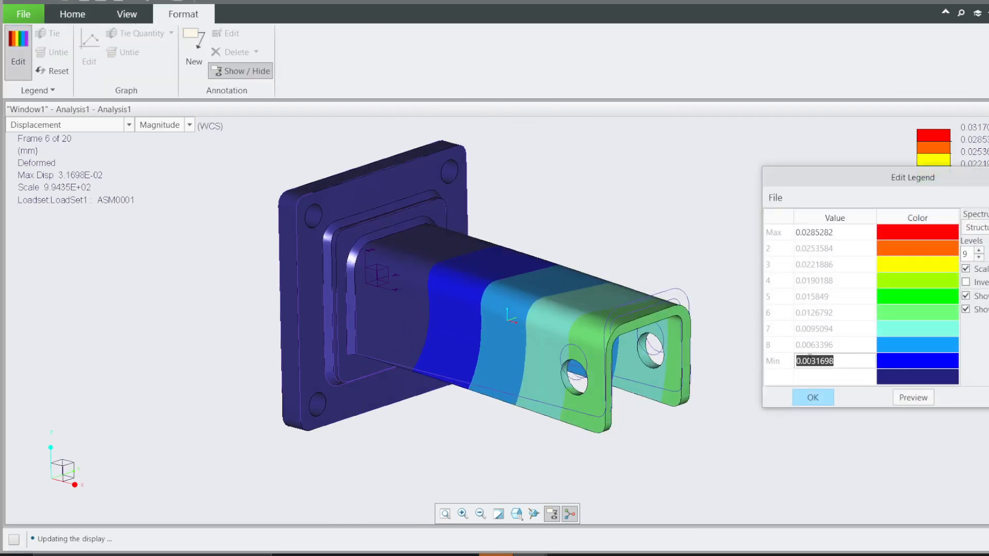
pyautogui.write('0')
pyautogui.press('Return')
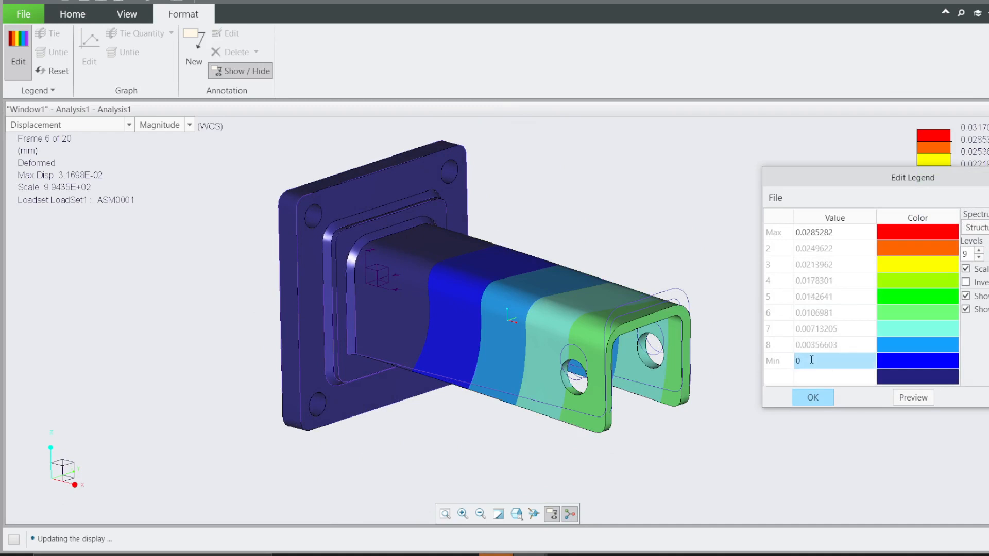
# - Recolor the legend band below the minimum to mid grey and apply the edited legend to the plot
pyautogui.click(901, 372)
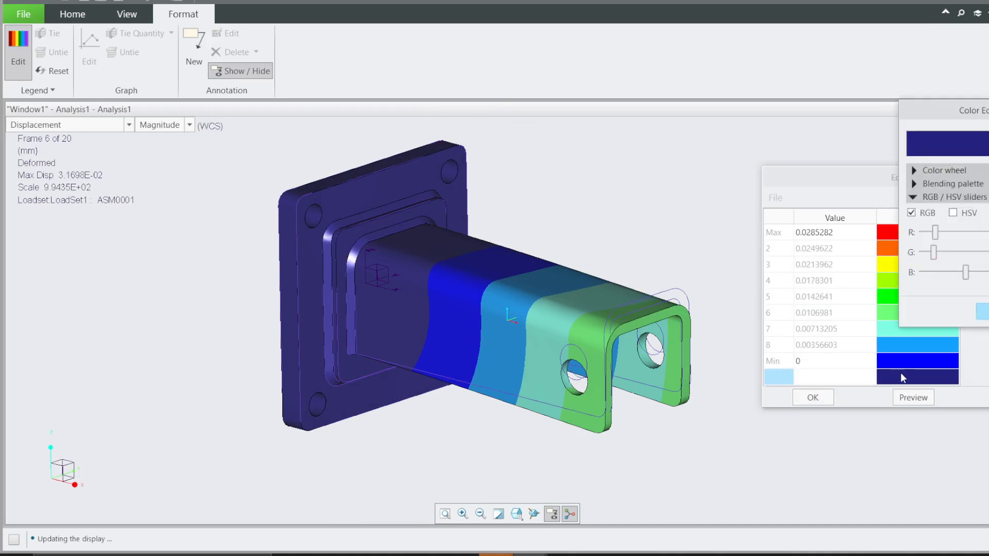
pyautogui.moveTo(944, 112); pyautogui.dragTo(640, 144)
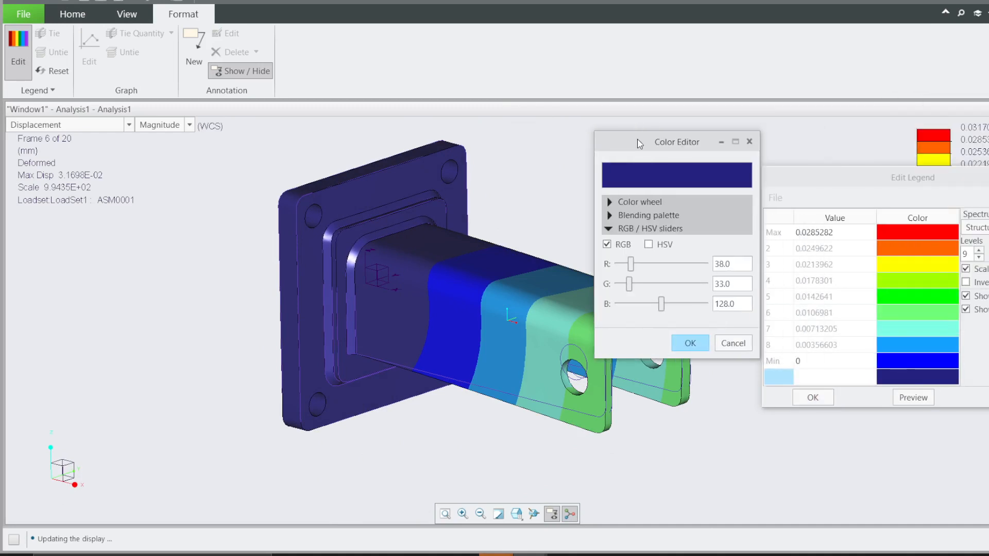
pyautogui.click(610, 204)
pyautogui.click(673, 272)
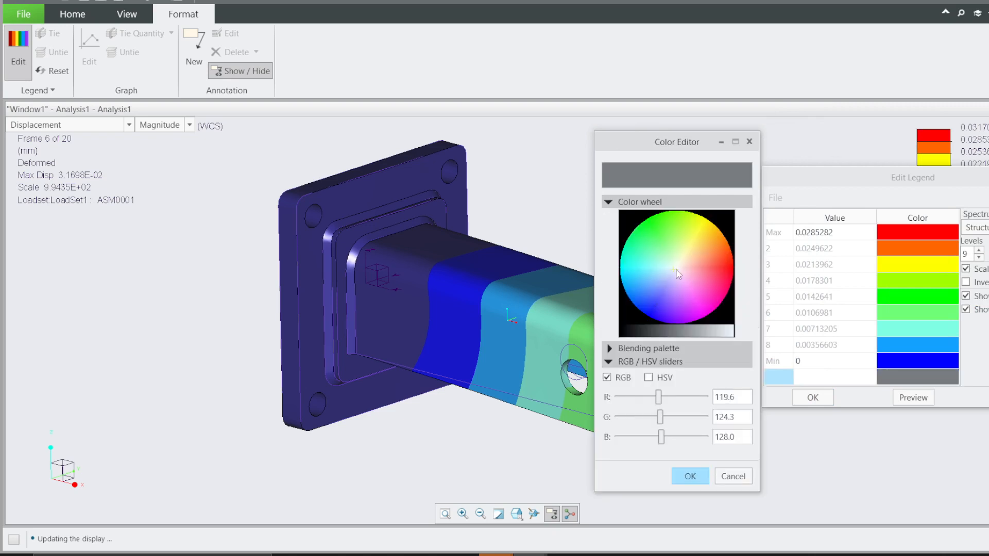
pyautogui.click(691, 476)
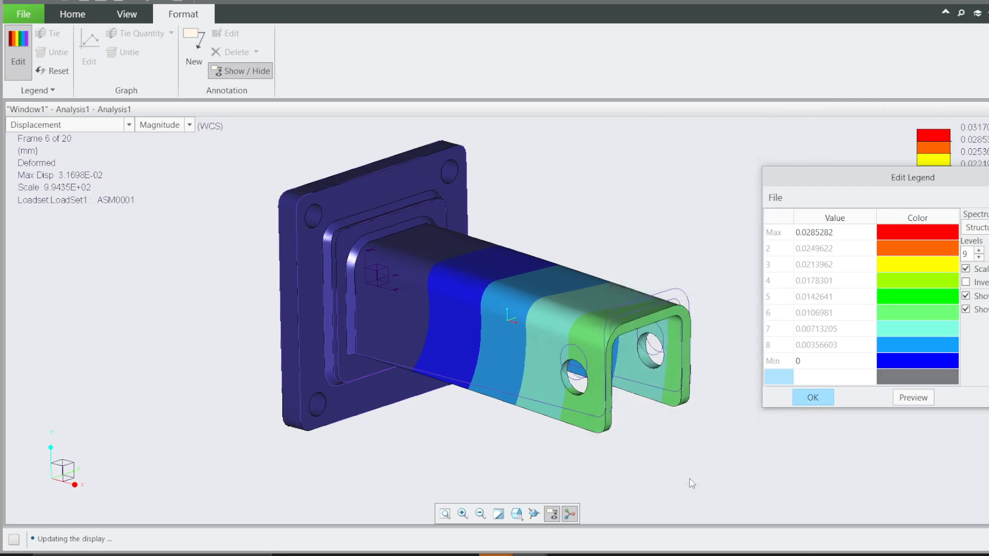
pyautogui.moveTo(791, 185); pyautogui.dragTo(635, 155)
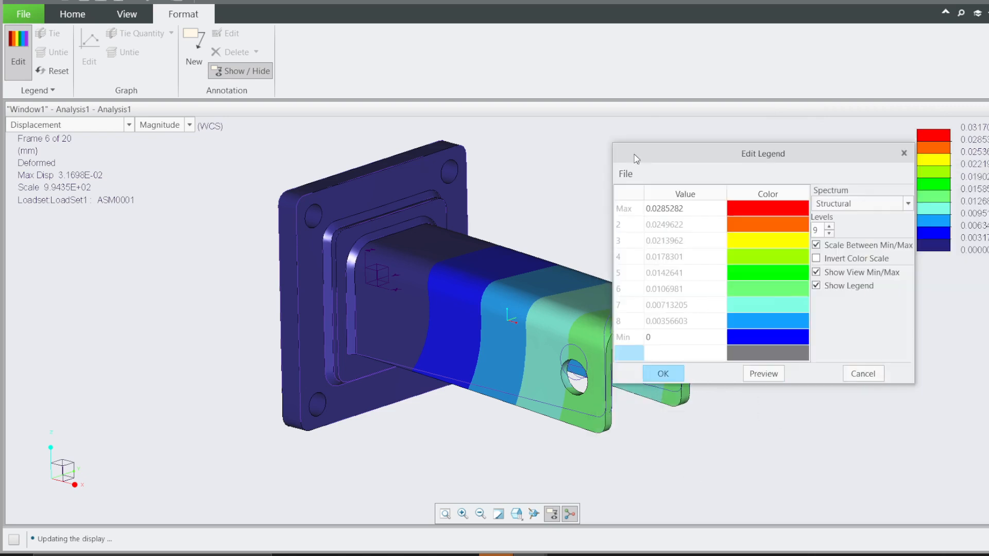
pyautogui.click(658, 373)
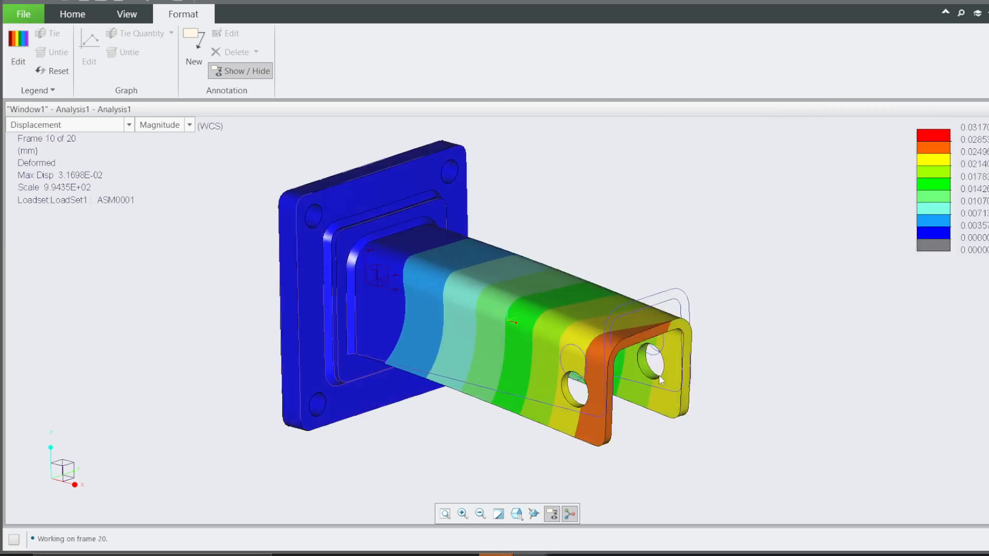
# - Recolor the legend's Min level to near white and apply it to the displacement plot
pyautogui.click(18, 49)
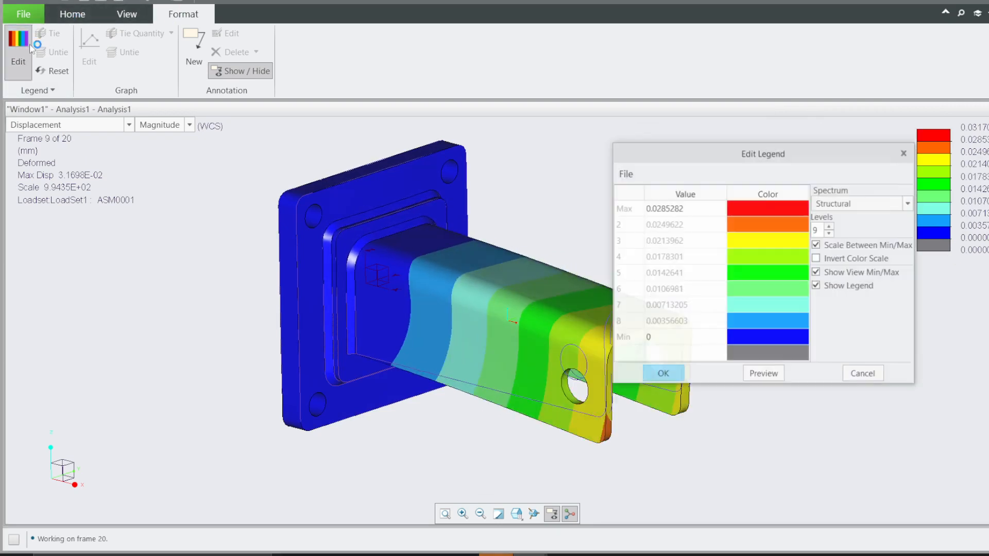
pyautogui.click(748, 340)
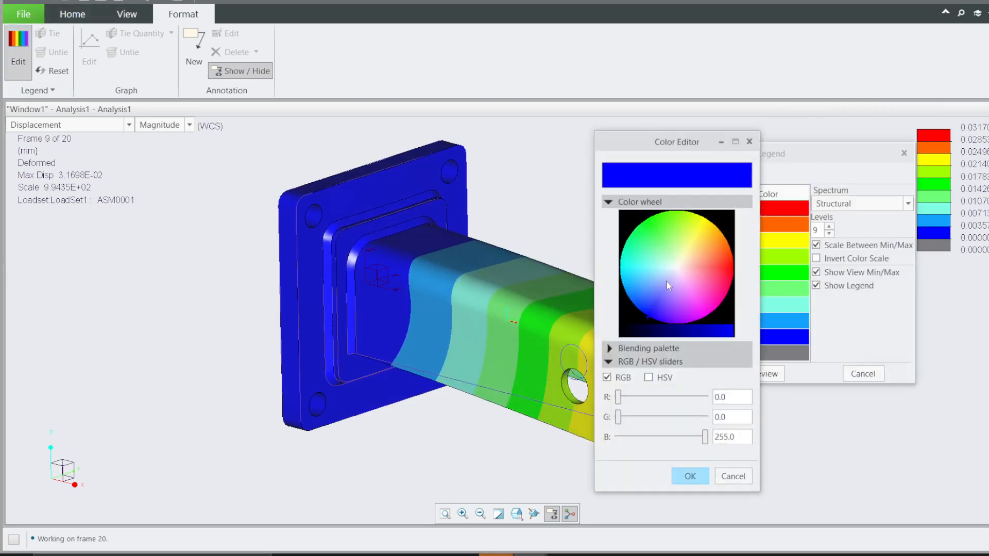
pyautogui.click(675, 268)
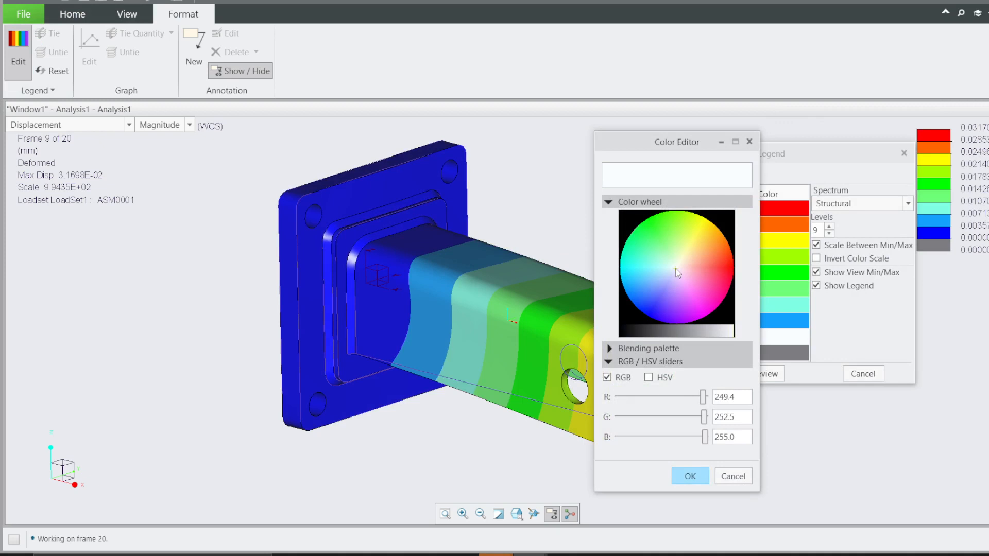
pyautogui.click(694, 474)
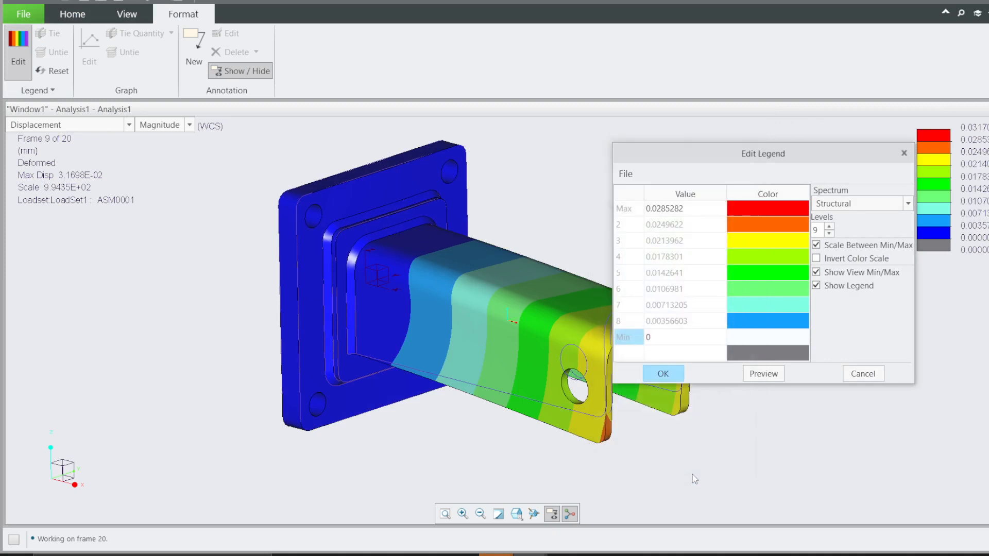
pyautogui.click(663, 374)
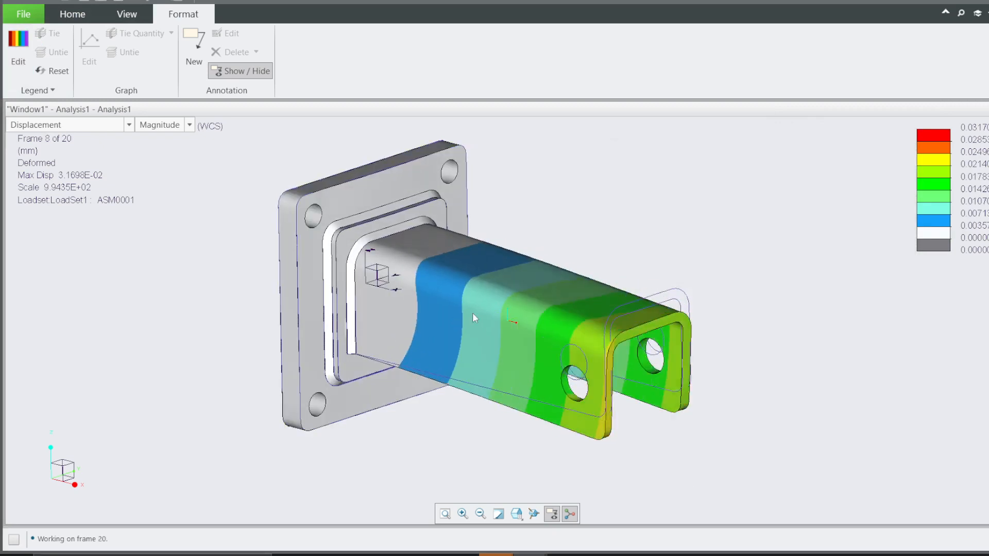
# - Examine the animated bracket deformation from several angles and check which displacement components can be displayed
pyautogui.moveTo(471, 313)
pyautogui.mouseDown(button='middle')
pyautogui.moveTo(548, 296)
pyautogui.moveTo(508, 317)
pyautogui.moveTo(504, 287)
pyautogui.moveTo(549, 300)
pyautogui.moveTo(544, 342)
pyautogui.mouseUp(button='middle')
pyautogui.scroll(-3, 678, 378)
pyautogui.scroll(2, 629, 334)
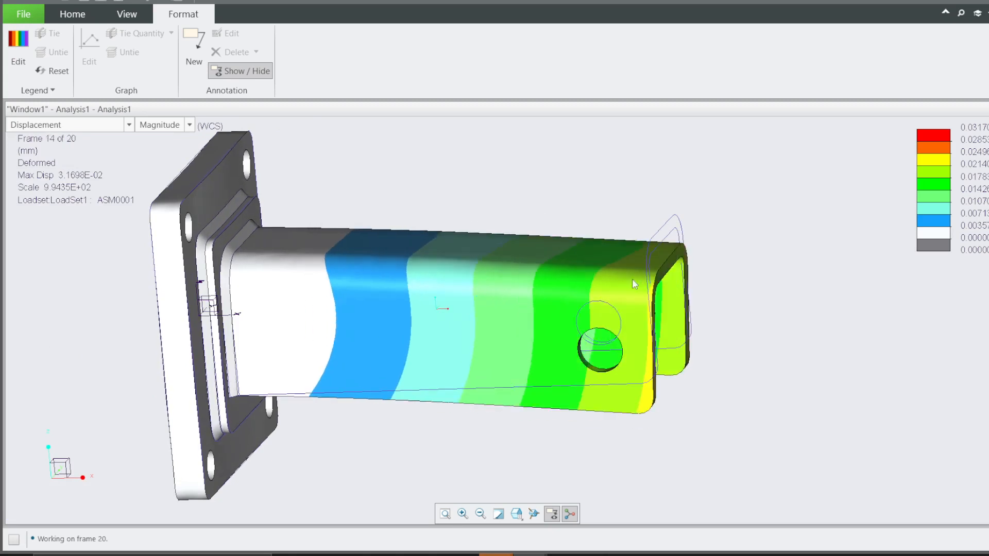
pyautogui.moveTo(639, 277)
pyautogui.mouseDown(button='middle')
pyautogui.moveTo(601, 268)
pyautogui.moveTo(614, 260)
pyautogui.moveTo(197, 211)
pyautogui.mouseUp(button='middle')
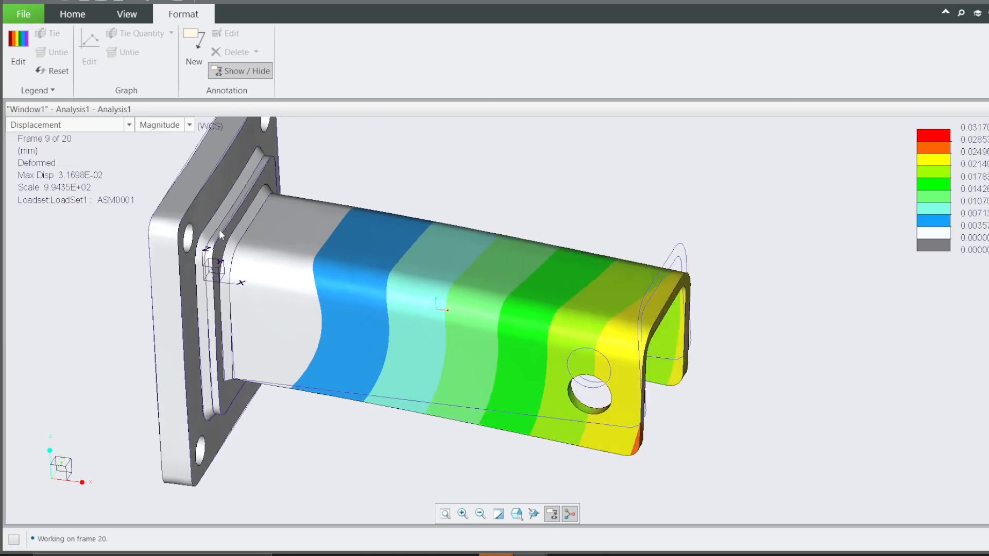
pyautogui.moveTo(314, 351)
pyautogui.mouseDown(button='middle')
pyautogui.moveTo(302, 302)
pyautogui.moveTo(308, 322)
pyautogui.mouseUp(button='middle')
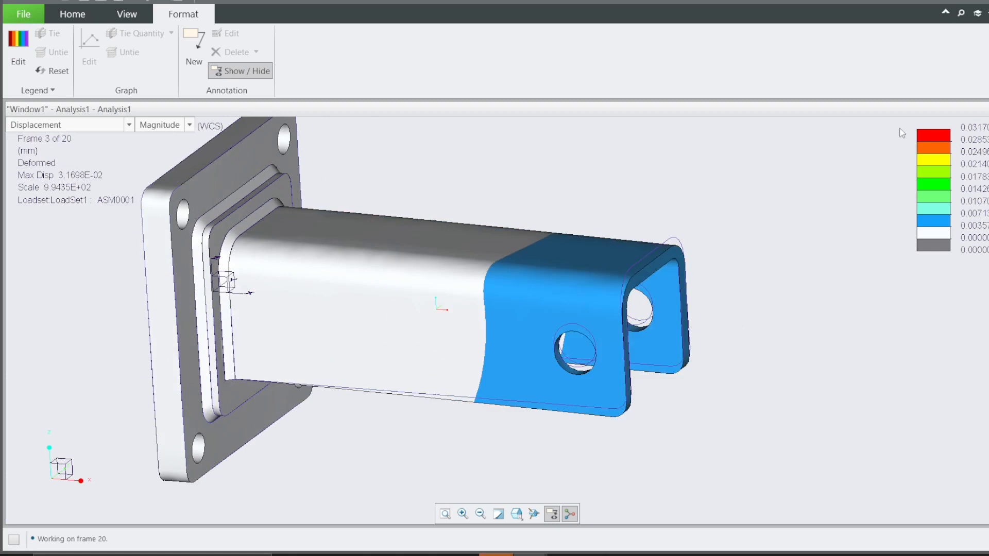
pyautogui.click(189, 125)
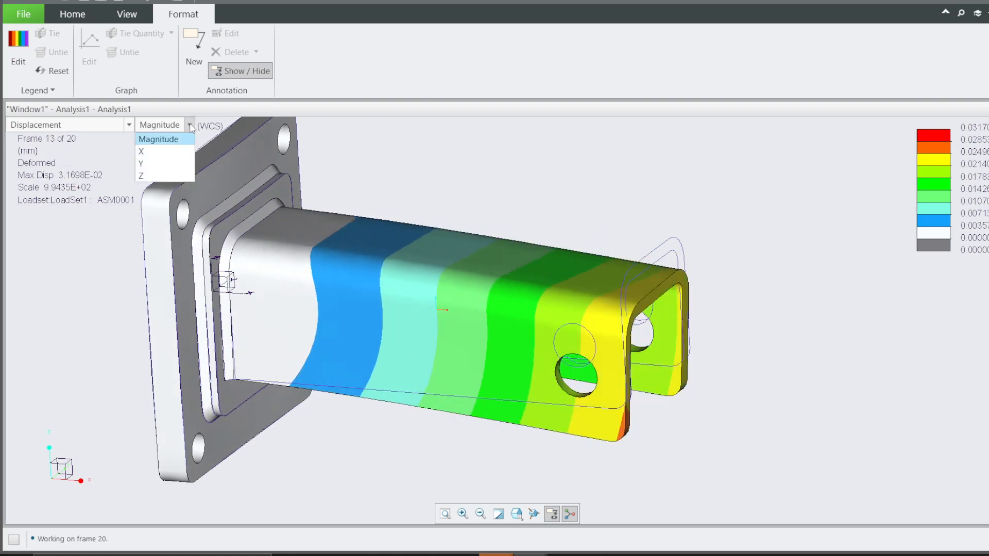
pyautogui.click(189, 125)
# - Switch the fringe plot to von Mises stress and examine the stress where the bracket is welded to the plate
pyautogui.click(128, 124)
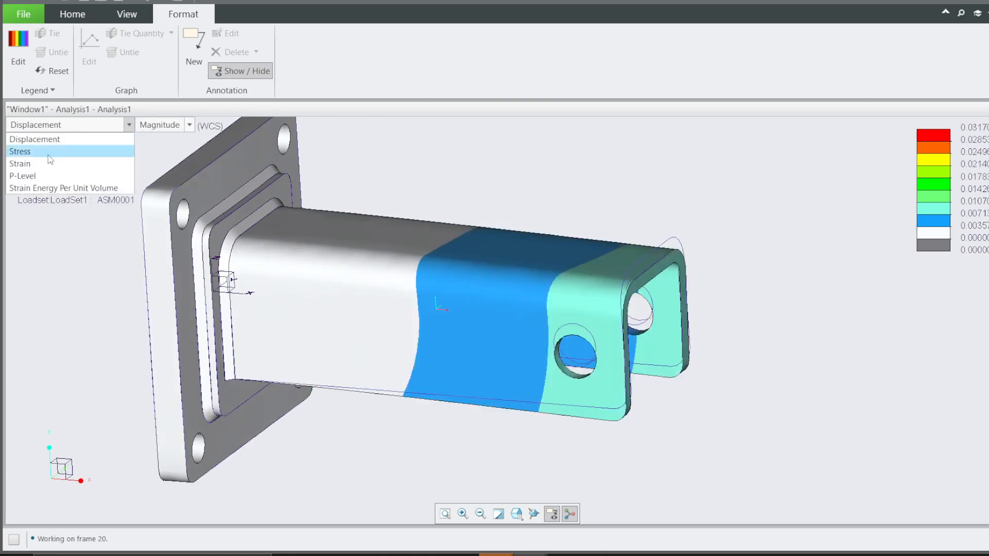
pyautogui.click(49, 152)
pyautogui.click(230, 126)
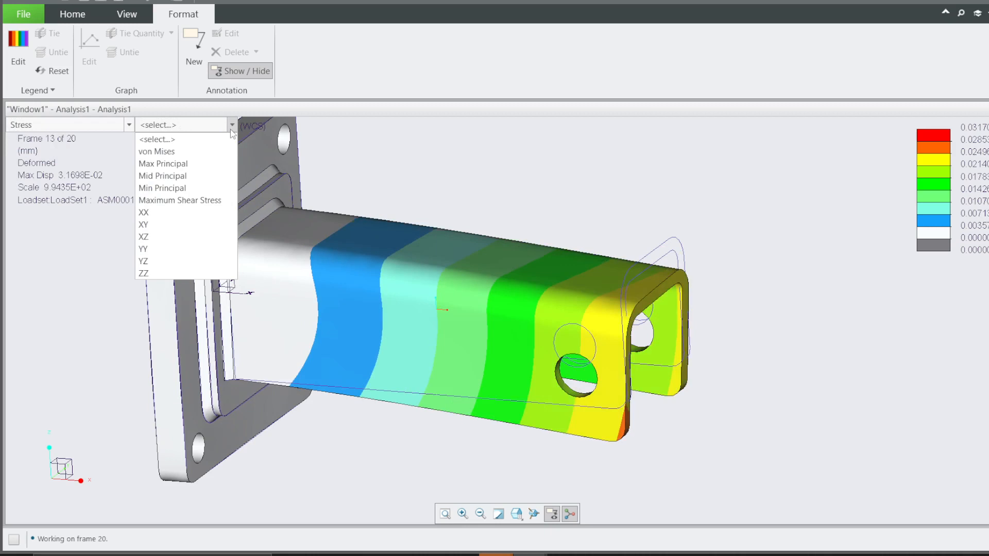
pyautogui.click(168, 151)
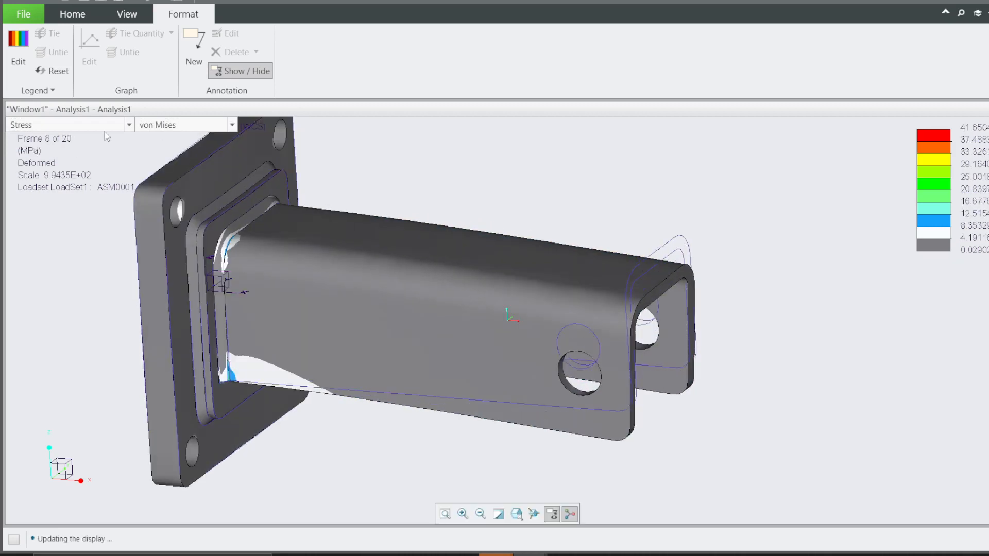
pyautogui.scroll(5, 222, 381)
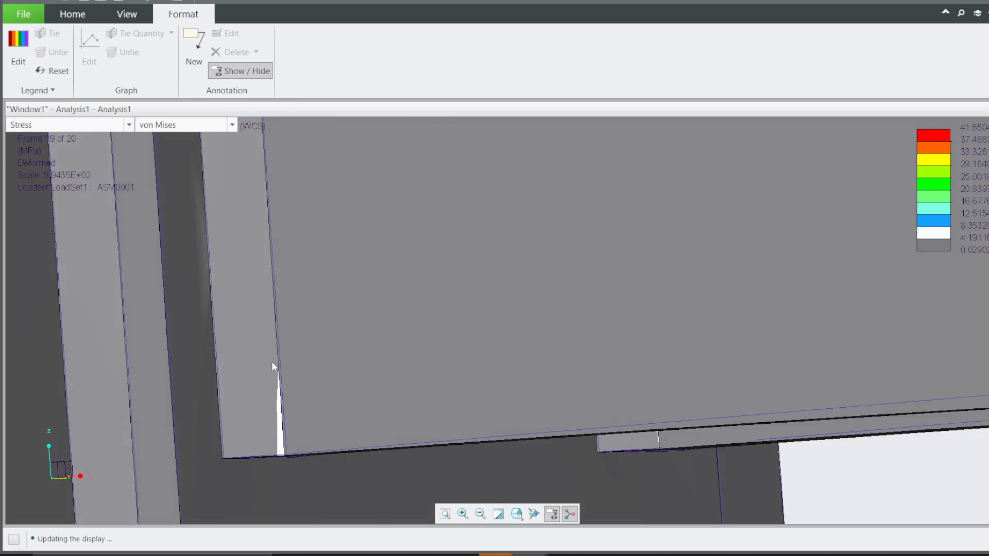
pyautogui.moveTo(272, 363); pyautogui.dragTo(298, 420, button='middle')
pyautogui.scroll(-5, 442, 350)
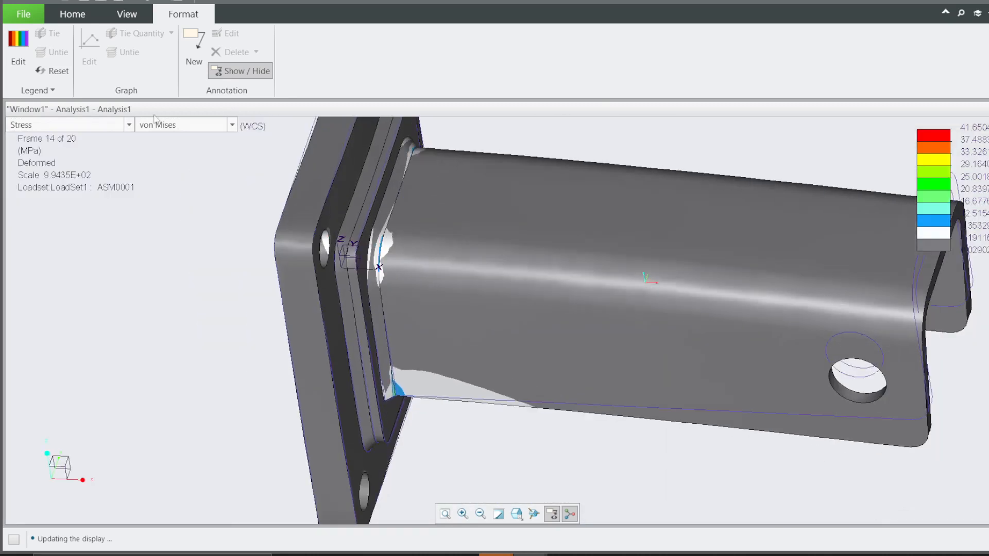
pyautogui.moveTo(287, 172); pyautogui.dragTo(399, 309, button='middle')
pyautogui.scroll(2, 405, 304)
pyautogui.scroll(-2, 430, 211)
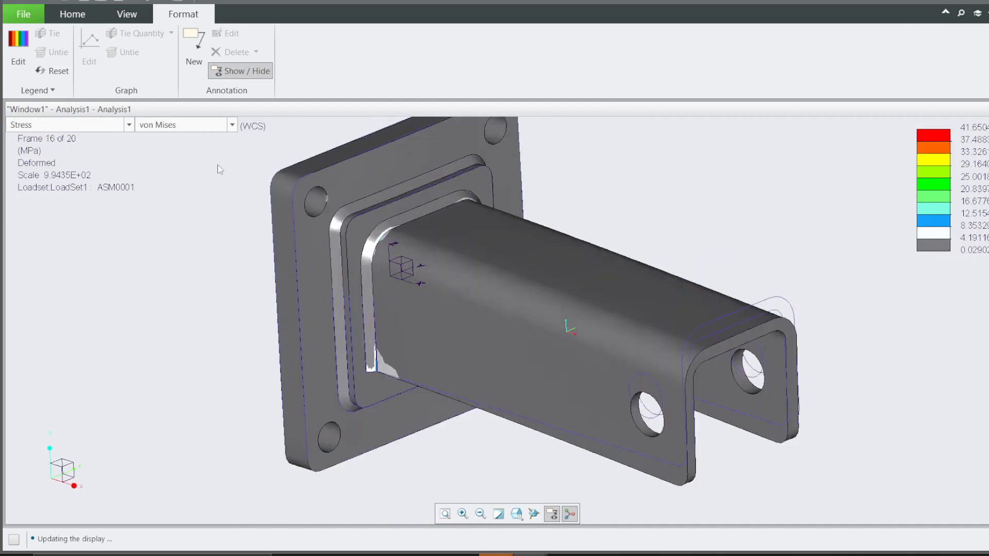
# - Switch the fringe plot from von Mises stress to displacement magnitude
pyautogui.click(120, 124)
pyautogui.click(68, 150)
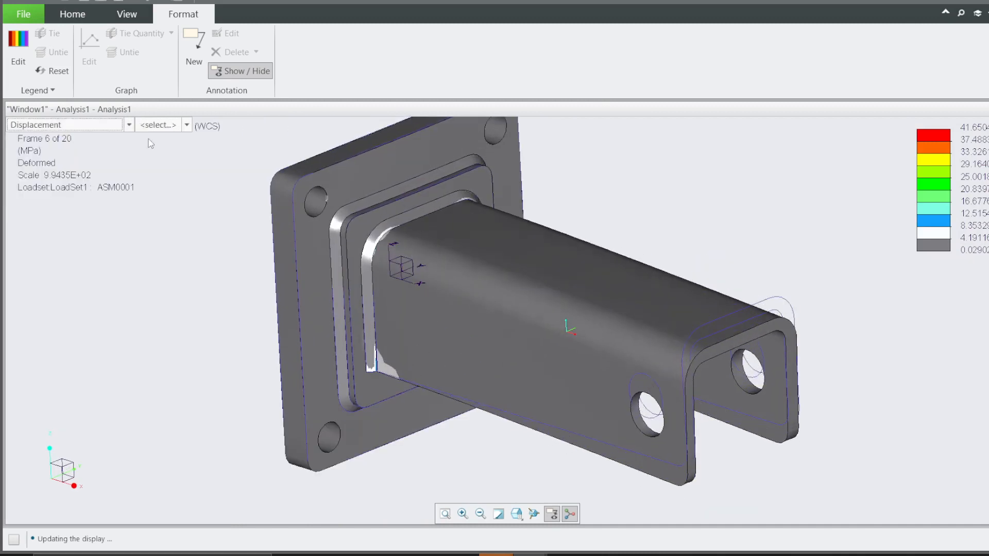
pyautogui.click(158, 128)
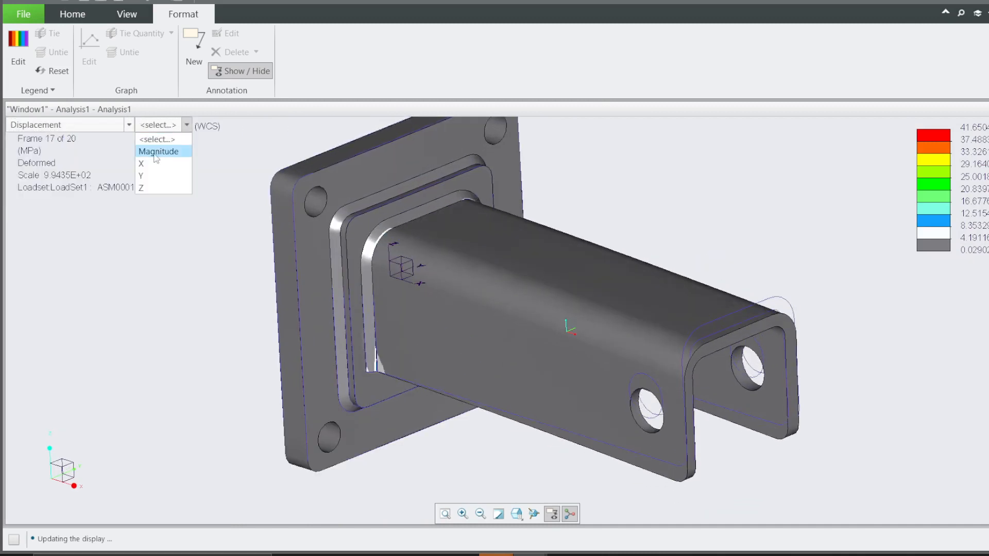
pyautogui.click(149, 152)
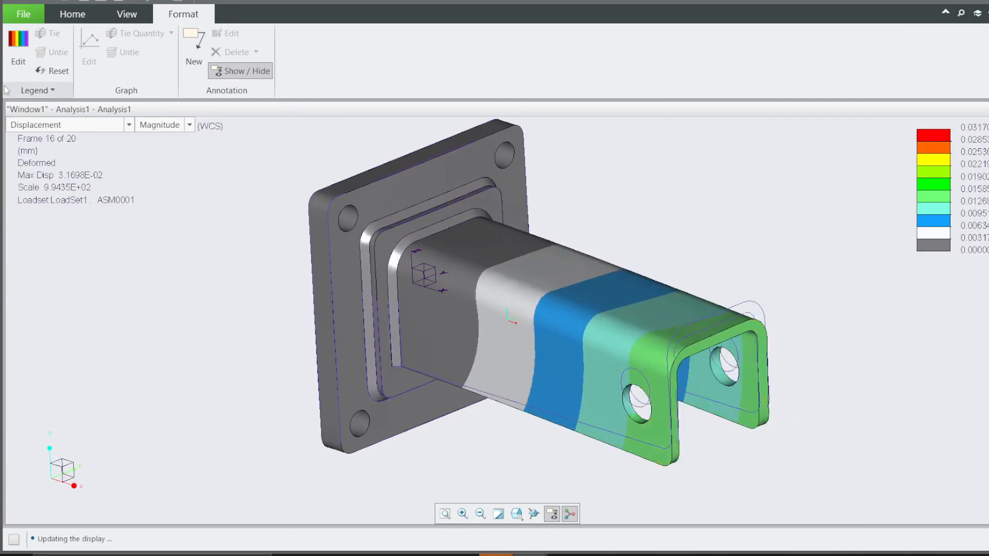
# - Edit the result window definition to turn on continuous tone and show element edges
pyautogui.click(70, 19)
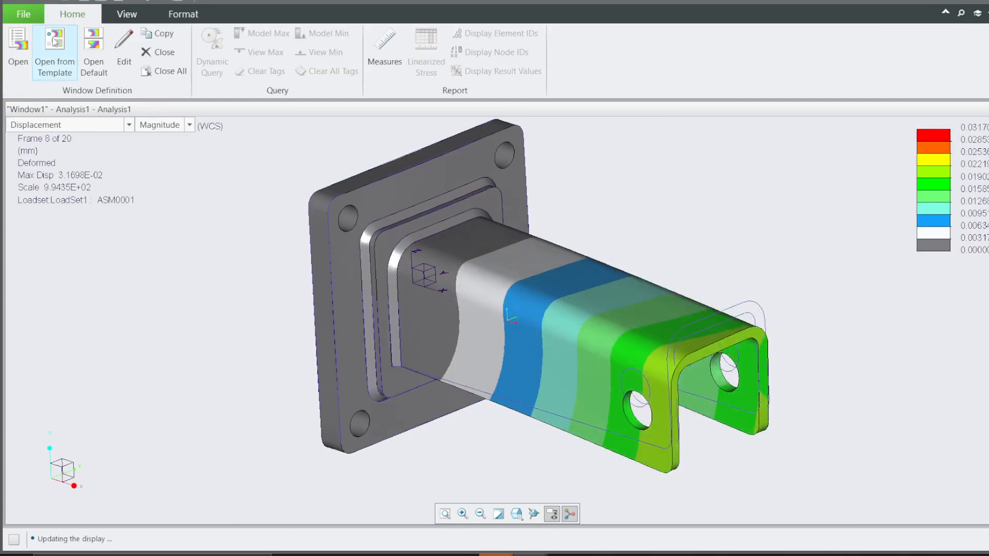
pyautogui.click(122, 45)
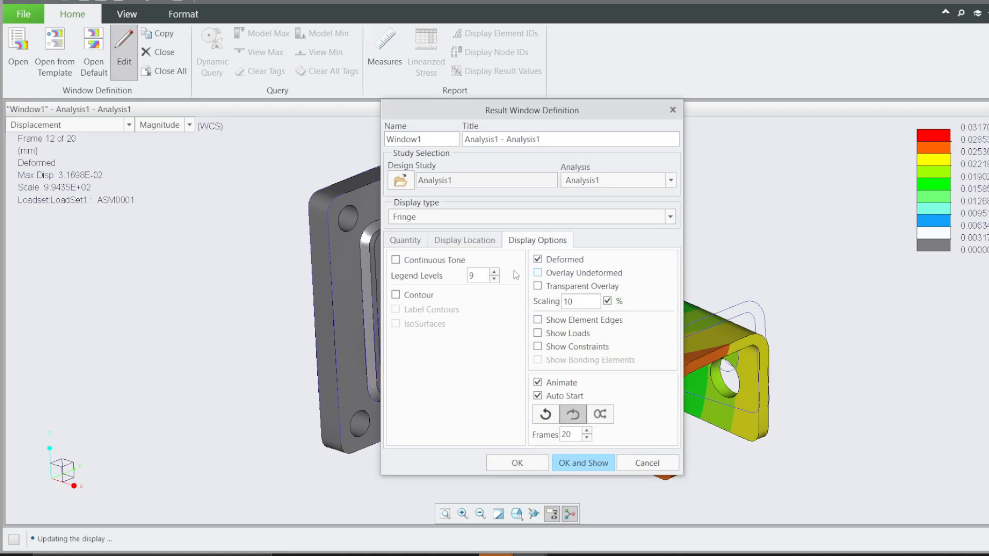
pyautogui.moveTo(447, 116); pyautogui.dragTo(168, 116)
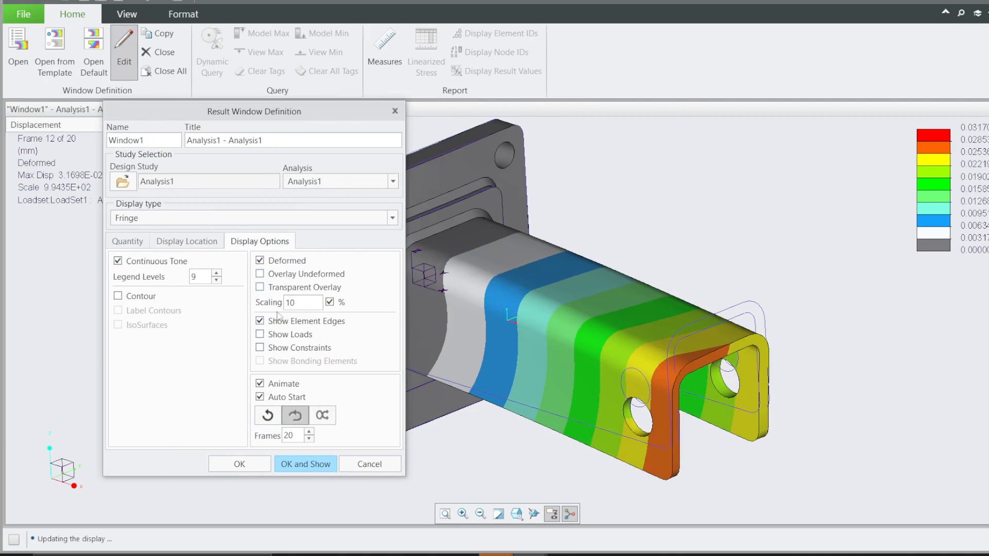
# - Set the displacement component to Z relative to the WCS and show the redefined result
pyautogui.click(136, 242)
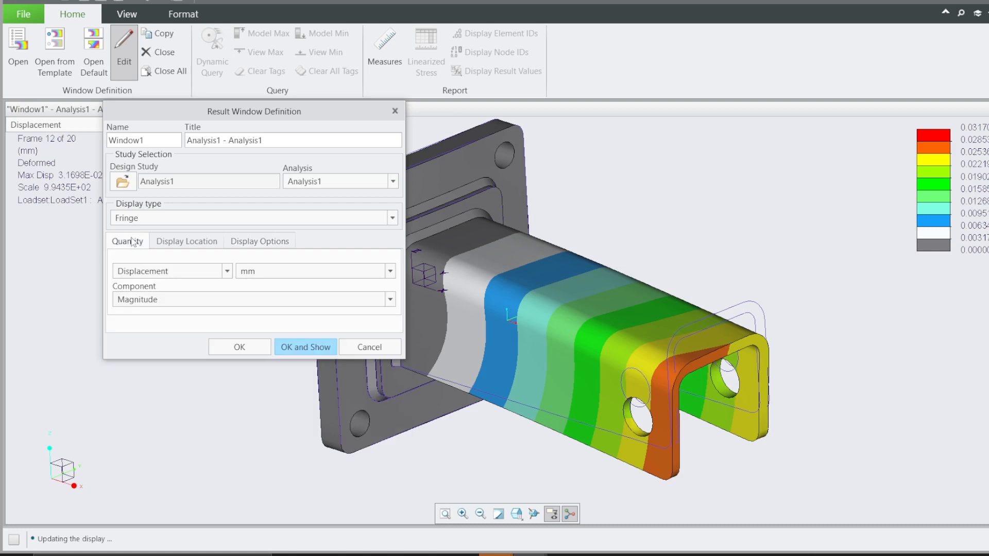
pyautogui.click(267, 273)
pyautogui.click(251, 384)
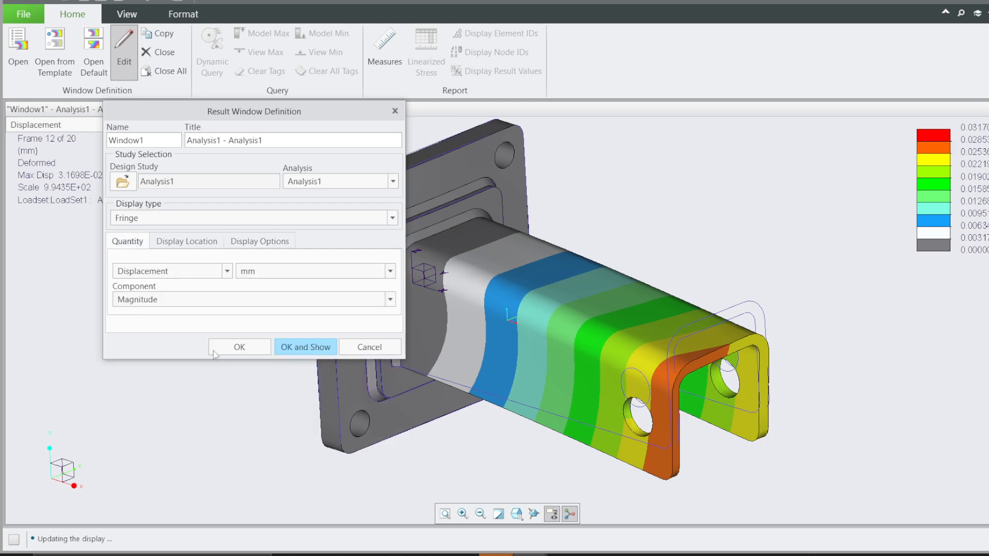
pyautogui.click(158, 300)
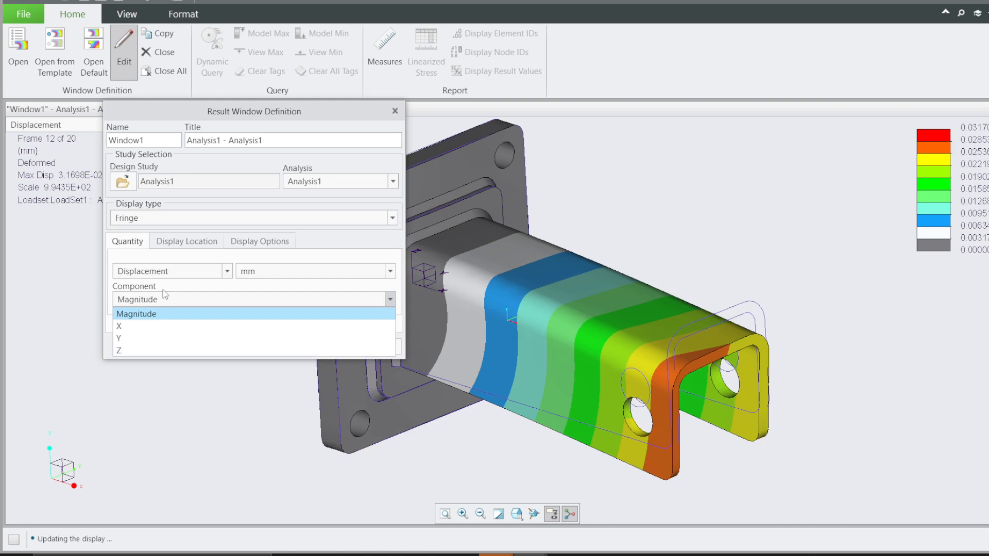
pyautogui.click(130, 352)
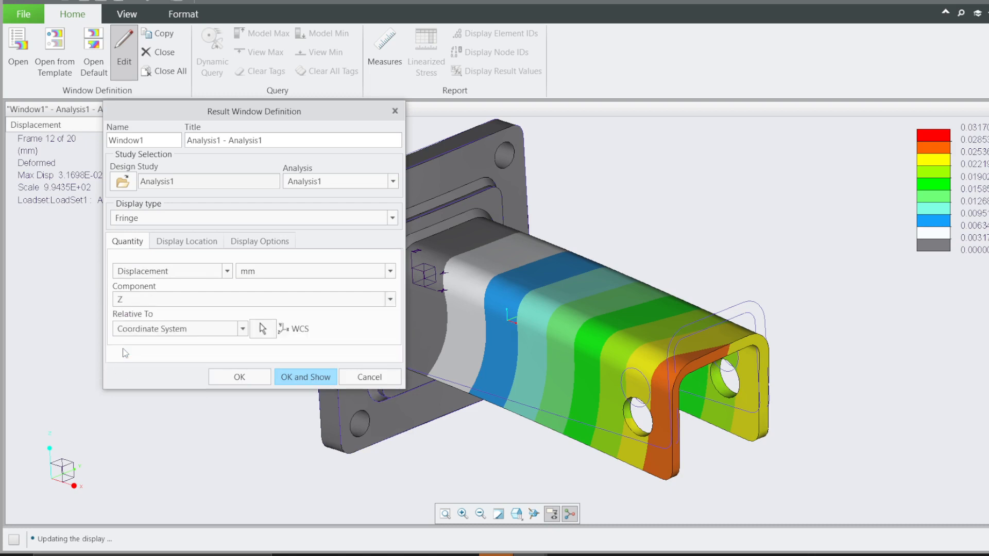
pyautogui.click(286, 243)
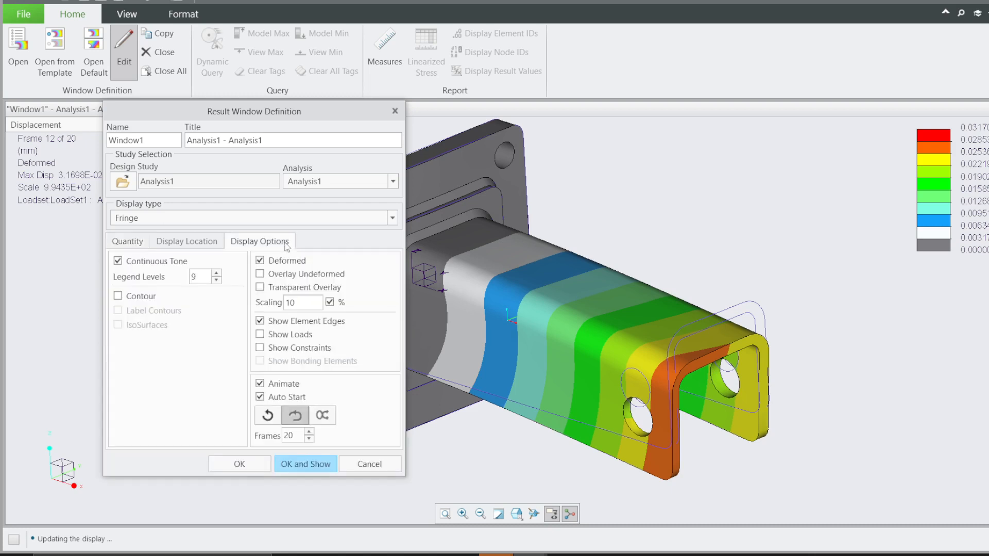
pyautogui.click(295, 465)
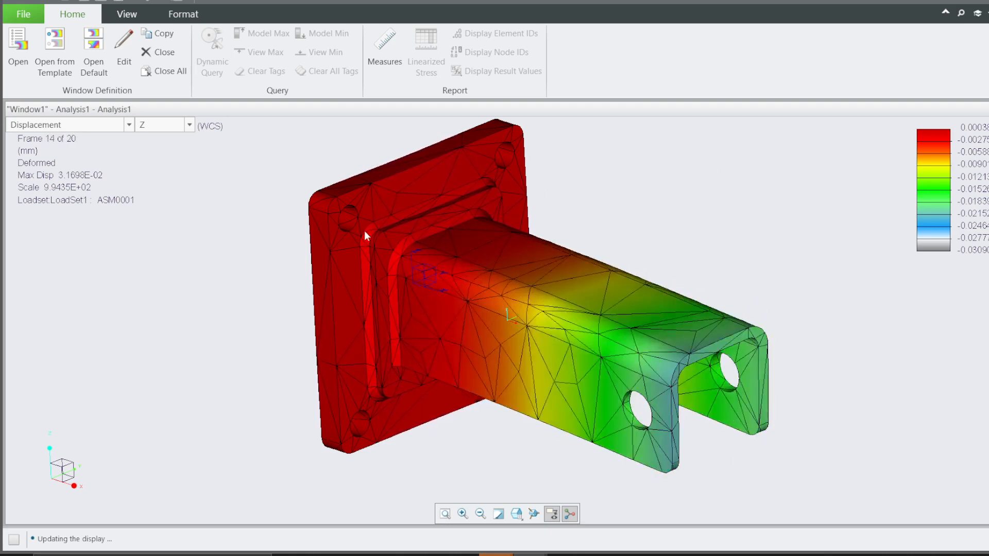
# - Redefine the result window to plot the displacement's Magnitude component and show it
pyautogui.click(123, 51)
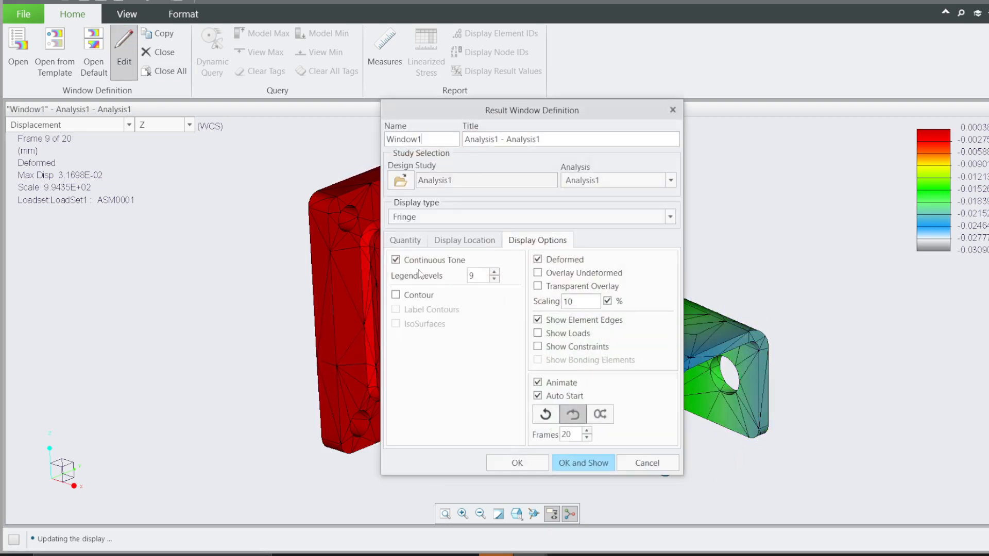
pyautogui.click(451, 242)
pyautogui.click(407, 240)
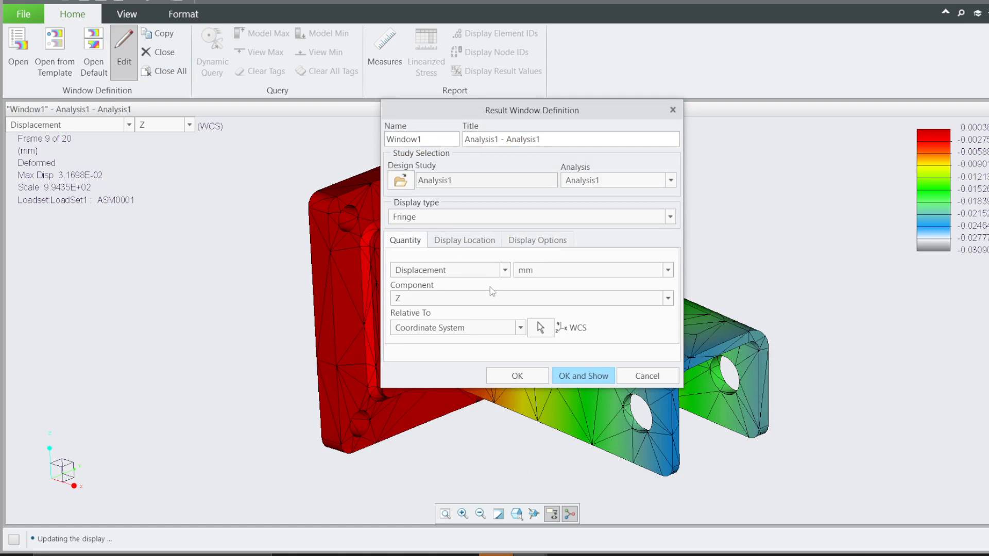
pyautogui.click(470, 313)
pyautogui.click(595, 349)
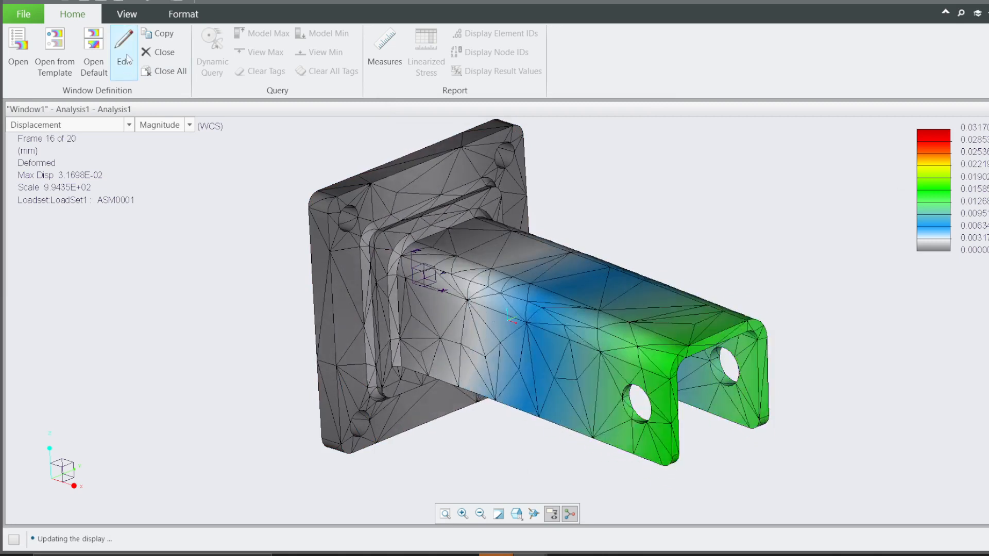
pyautogui.click(124, 51)
pyautogui.click(456, 301)
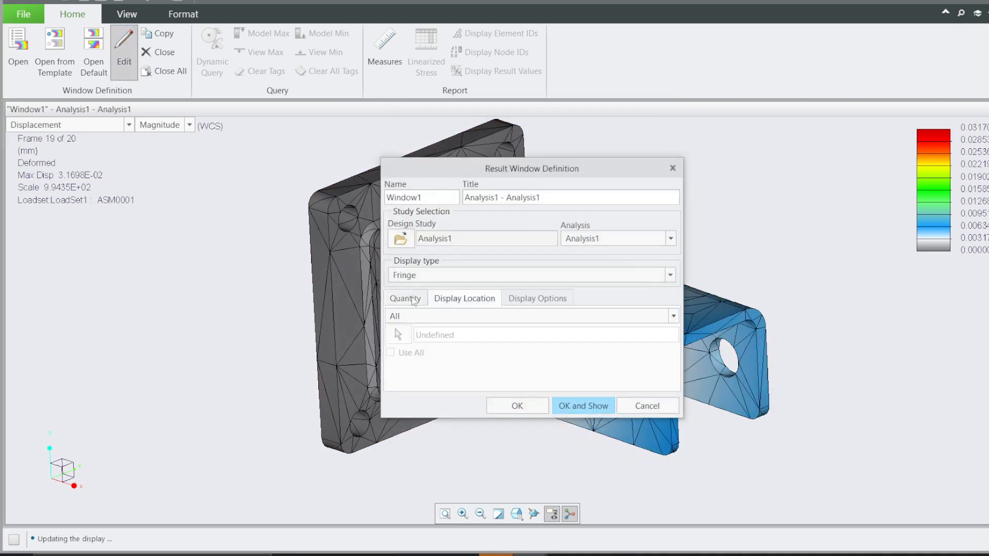
pyautogui.click(410, 298)
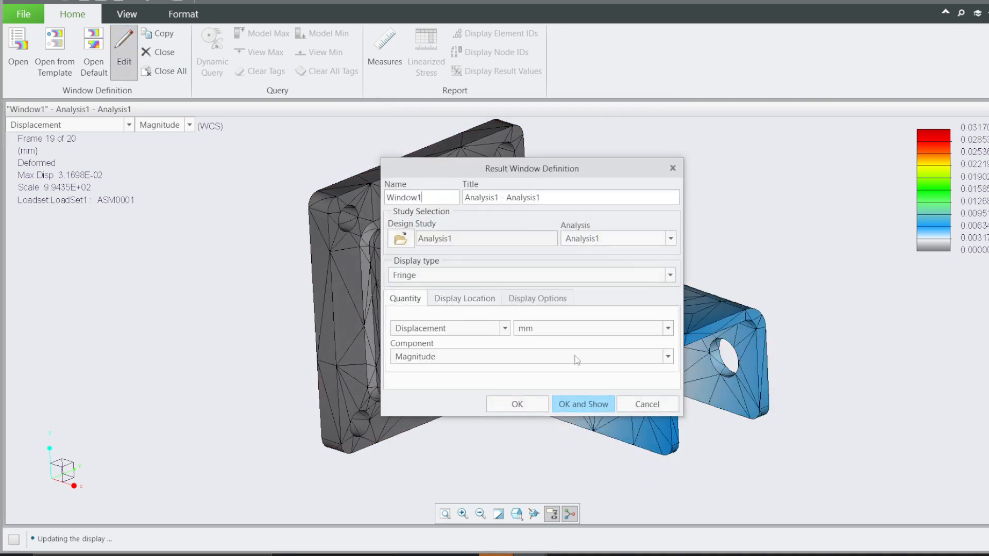
pyautogui.click(670, 403)
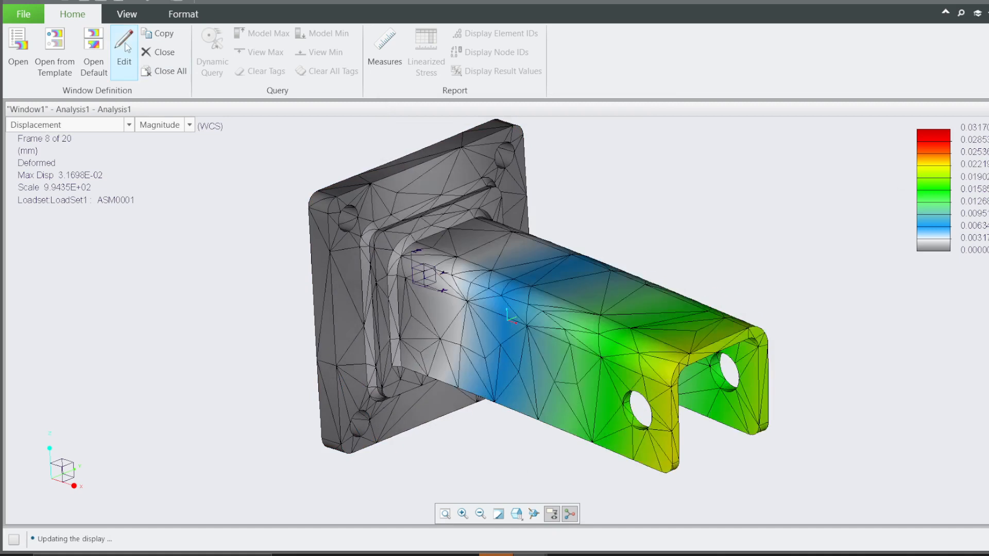
# - Hide the element edges in the result window definition, keep continuous tone, and show the magnitude plot
pyautogui.click(124, 42)
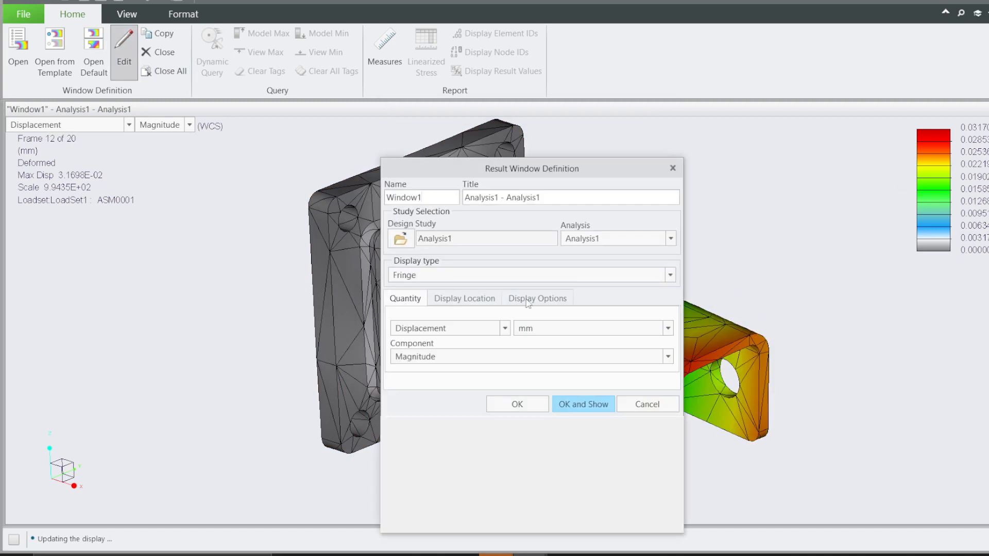
pyautogui.click(528, 300)
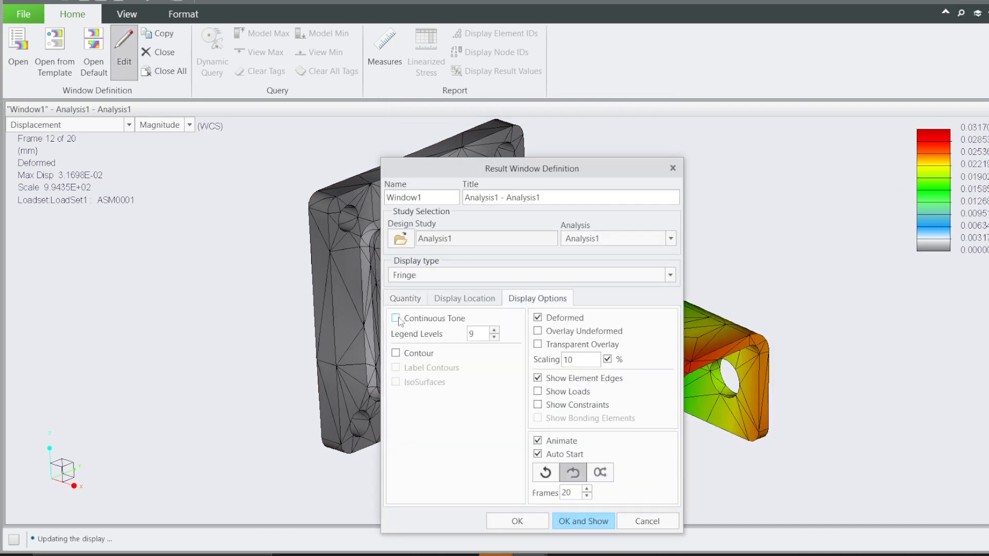
pyautogui.click(583, 518)
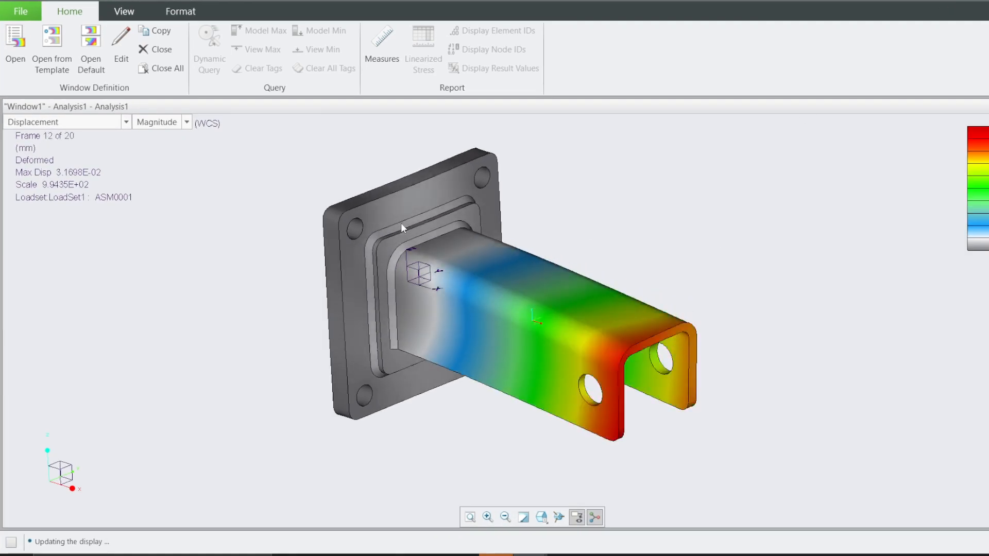
pyautogui.scroll(2, 583, 350)
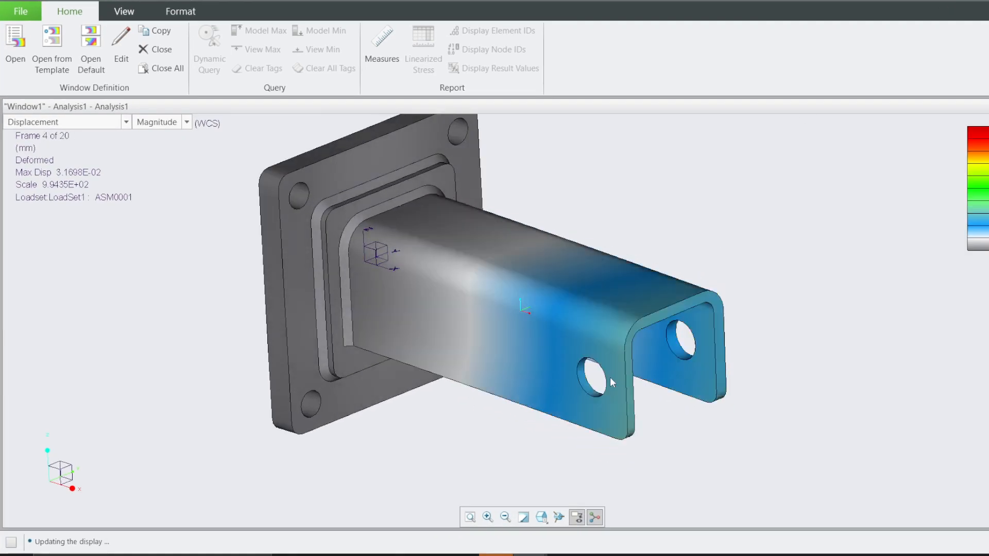